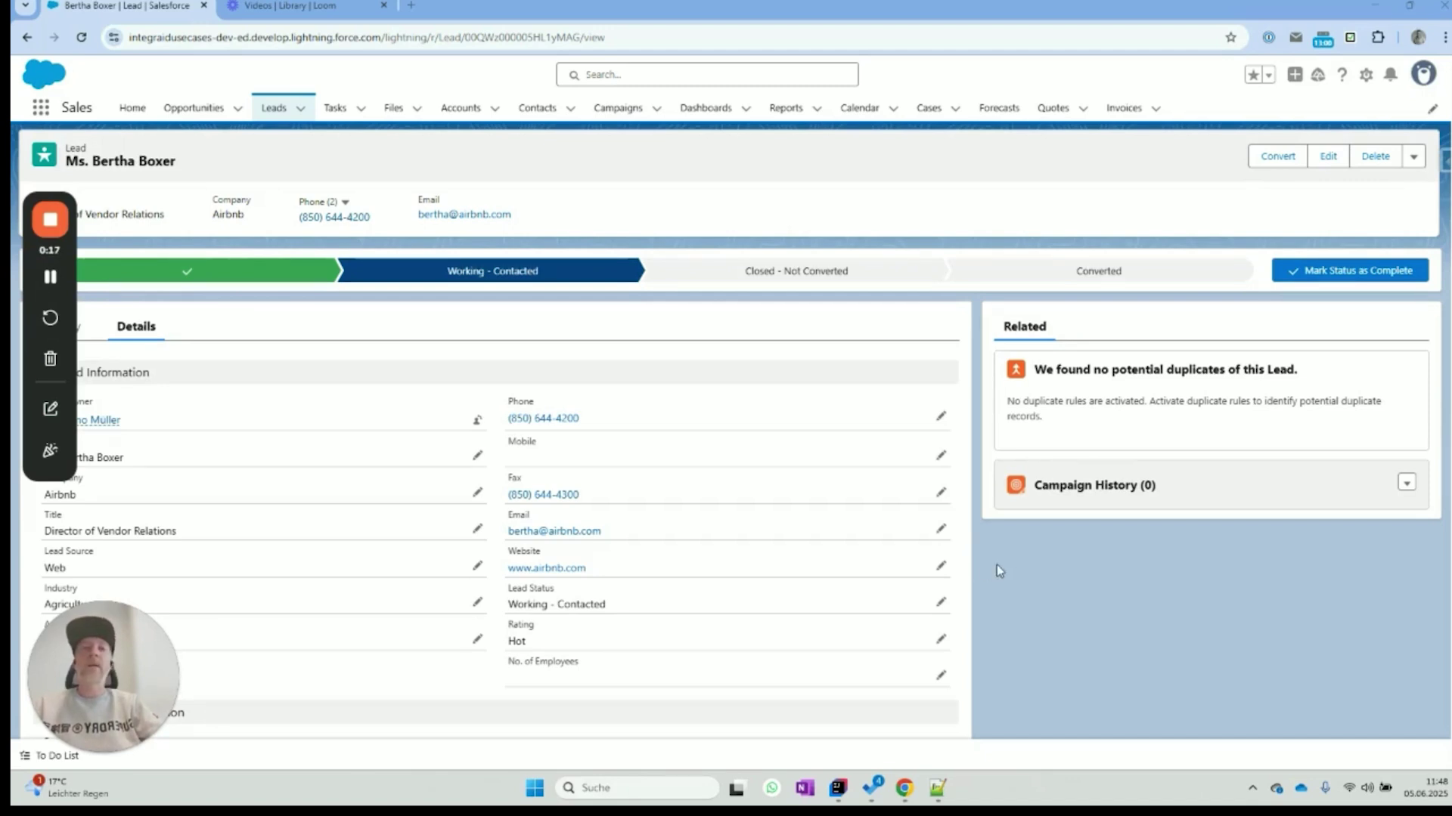
scroll(1004, 564, down, 5)
scroll(1004, 564, up, 2)
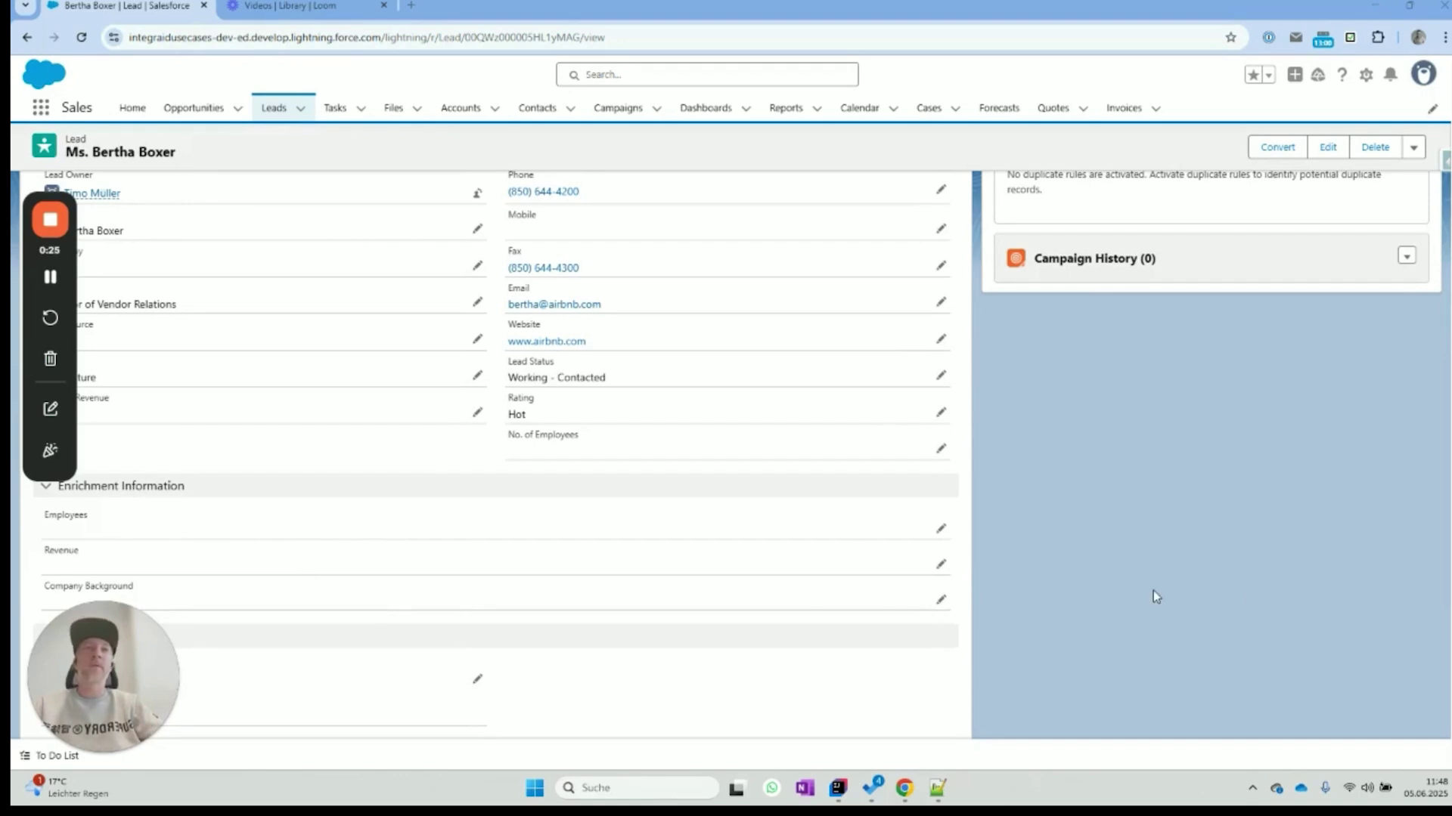
scroll(1152, 591, up, 3)
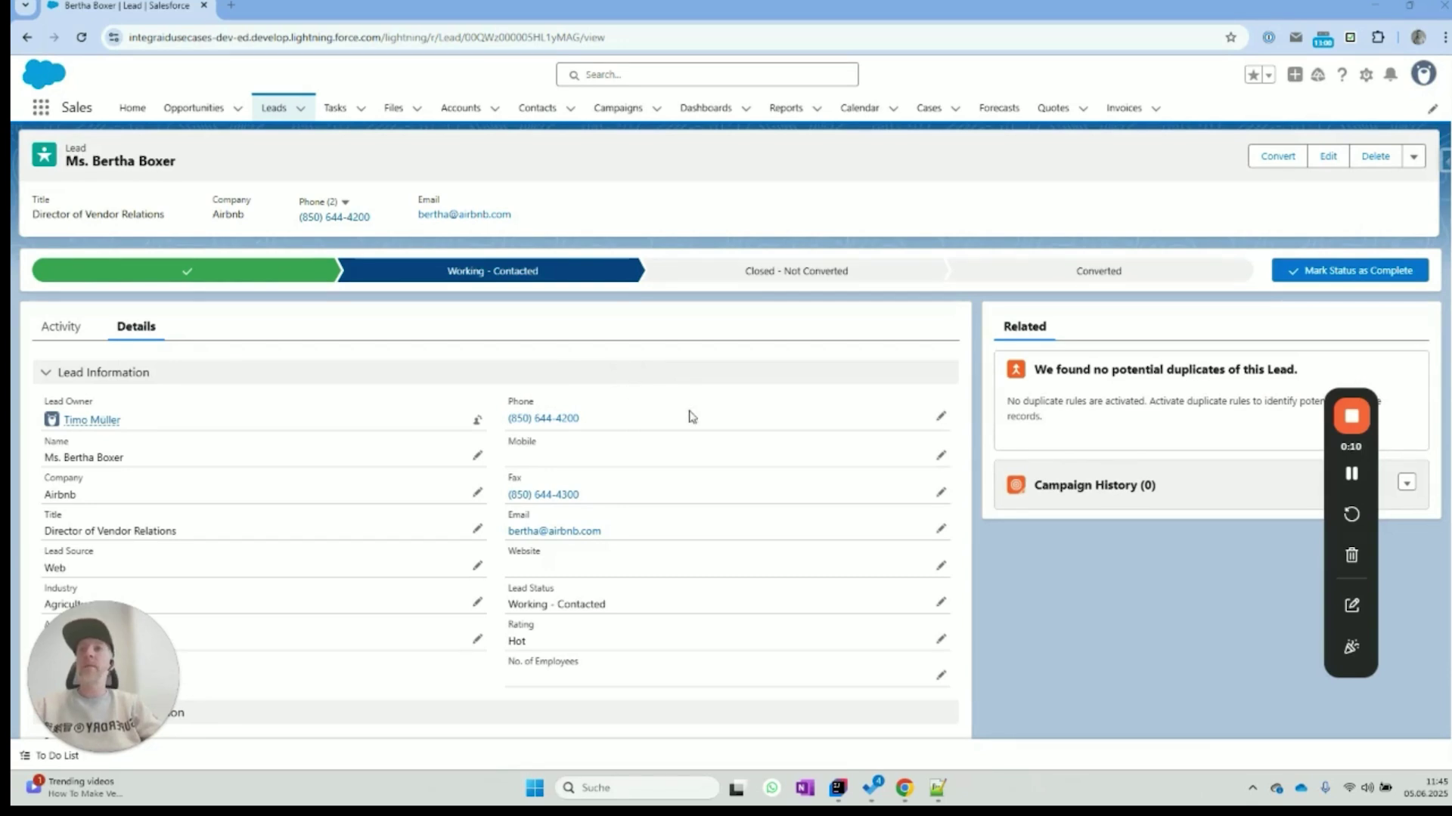
scroll(713, 474, down, 2)
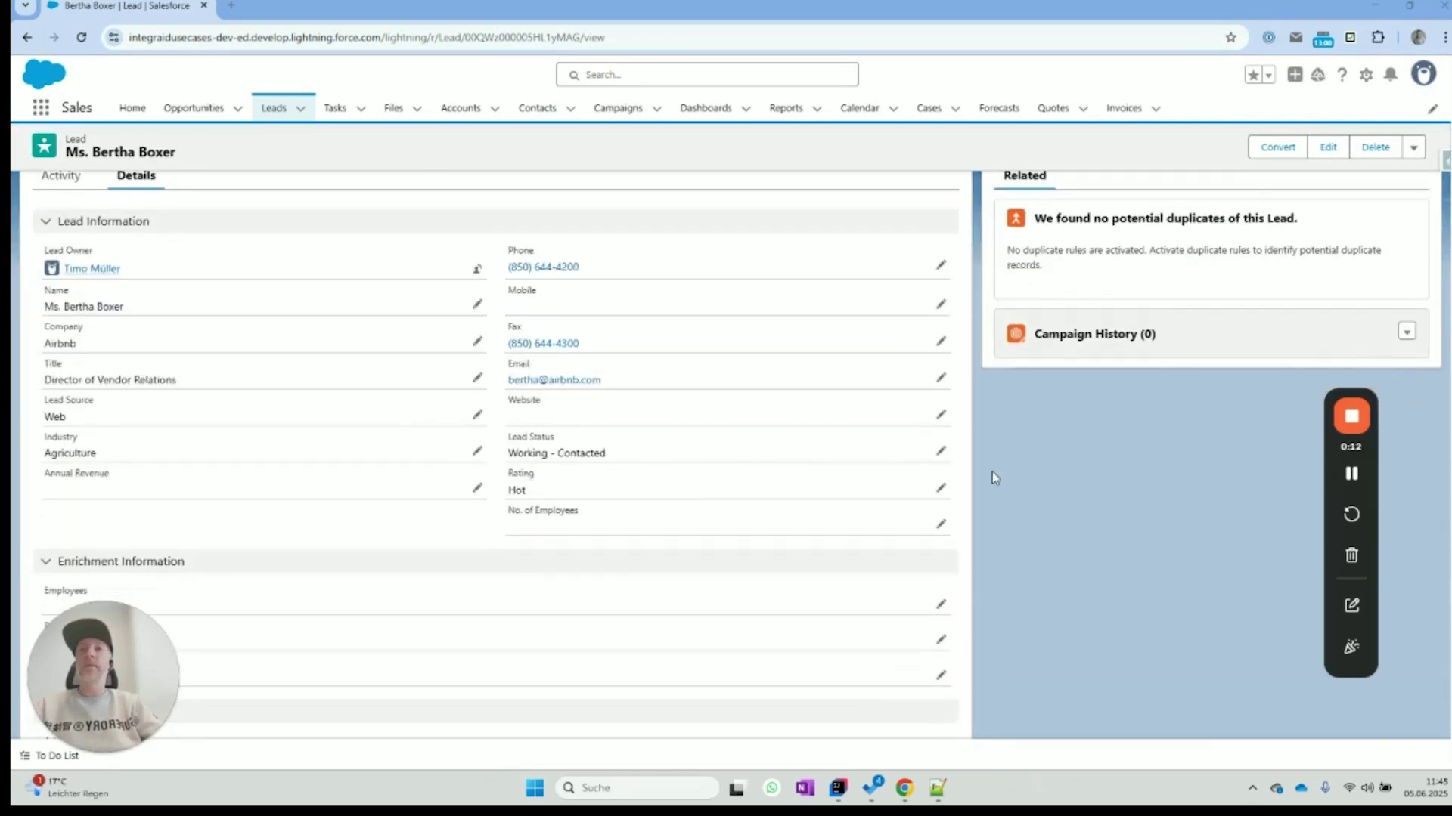
click(940, 415)
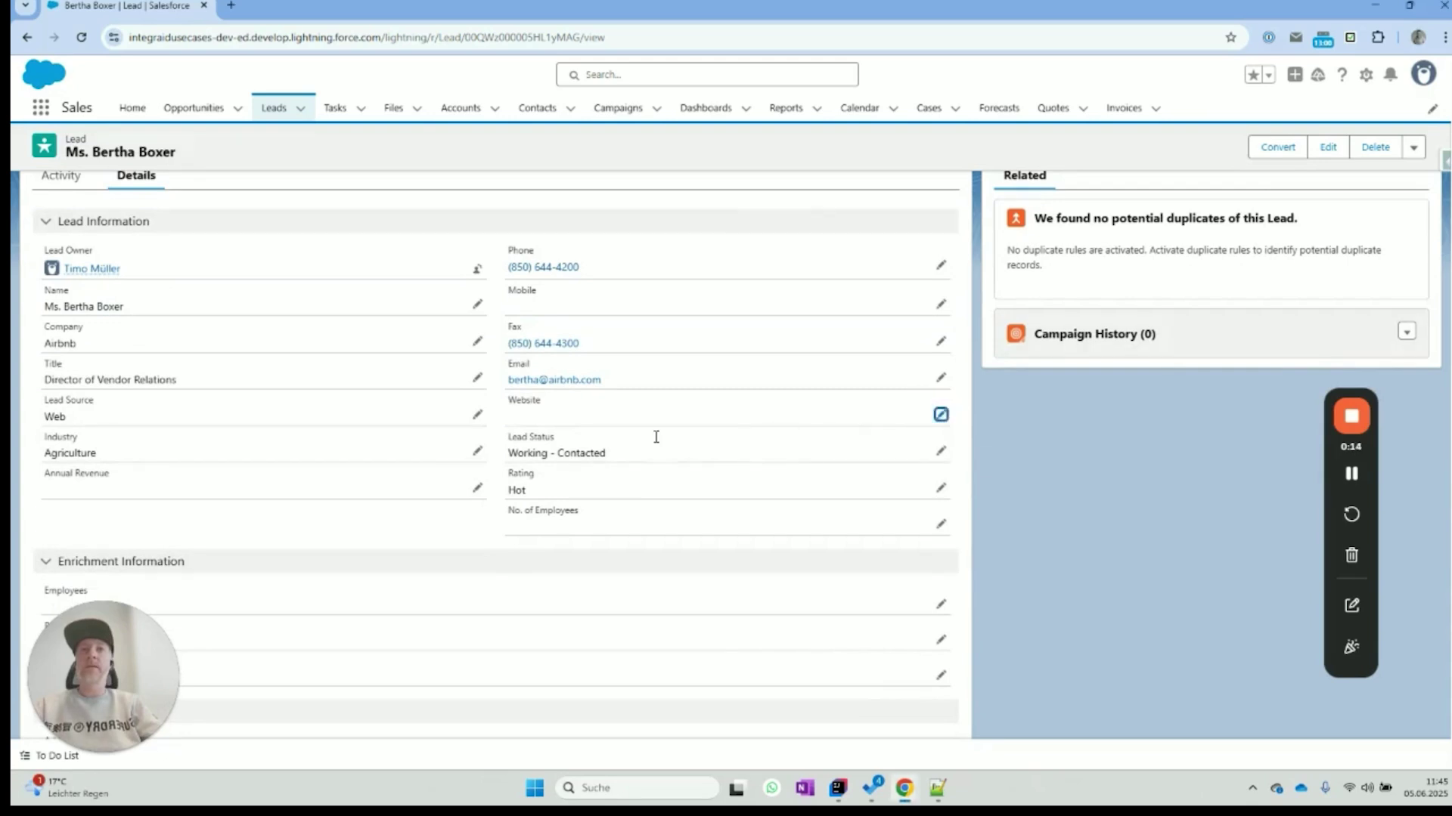
text(www.airbnb.com)
click(525, 721)
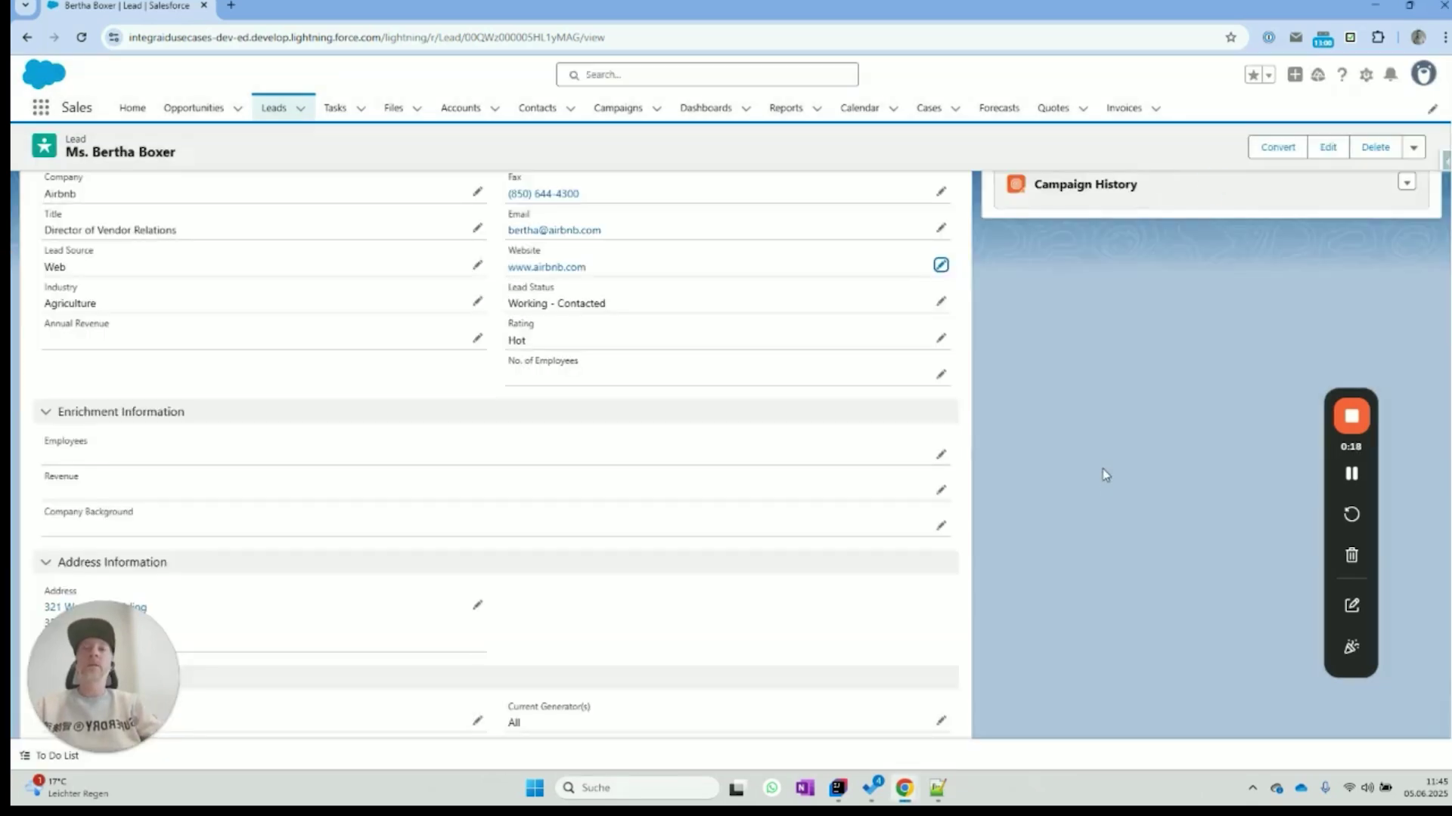
Step: Reload the lead record and examine the Enrichment Information fields in its details
scroll(1049, 400, down, 3)
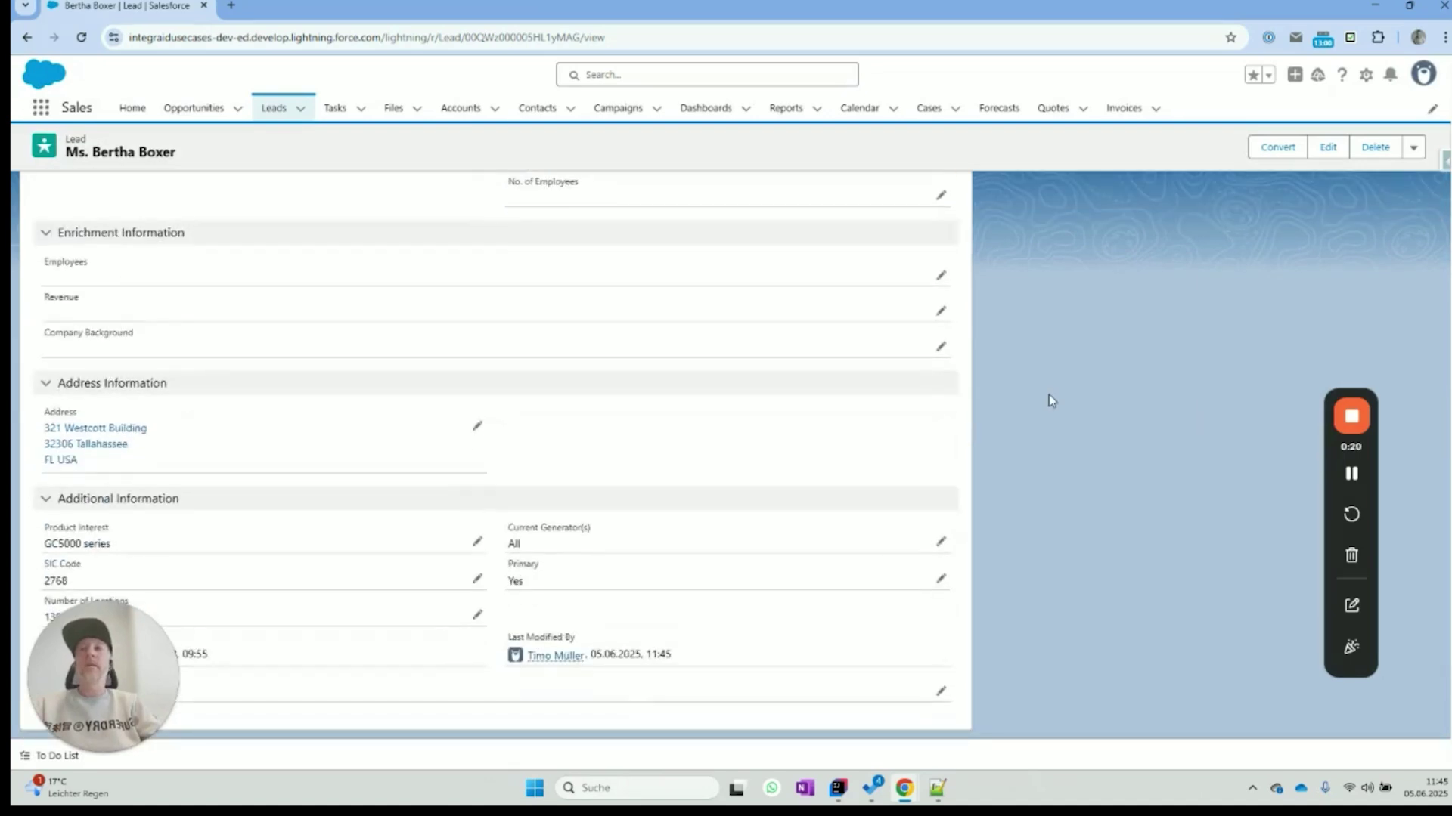
scroll(16, 236, up, 1)
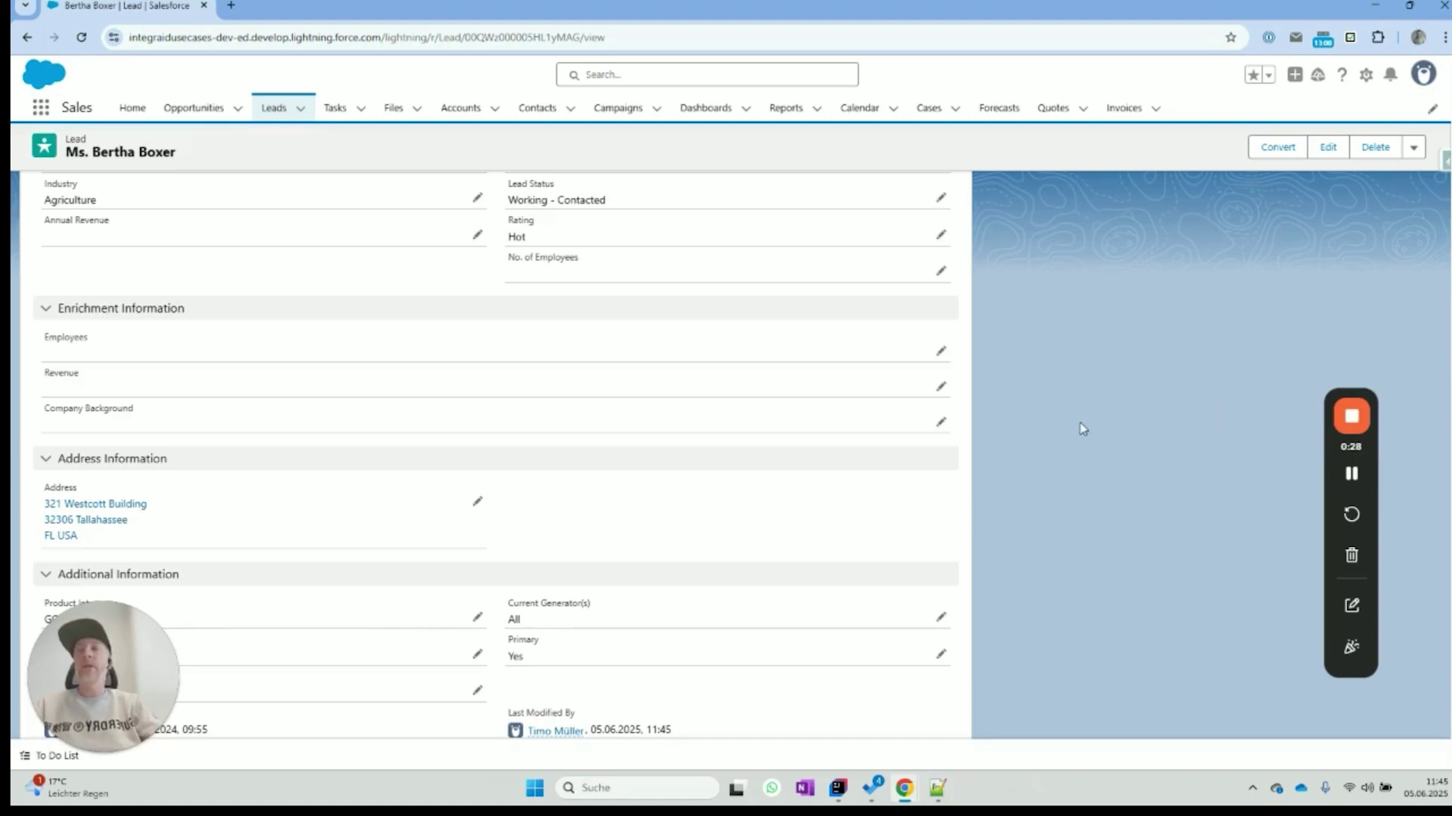
click(82, 38)
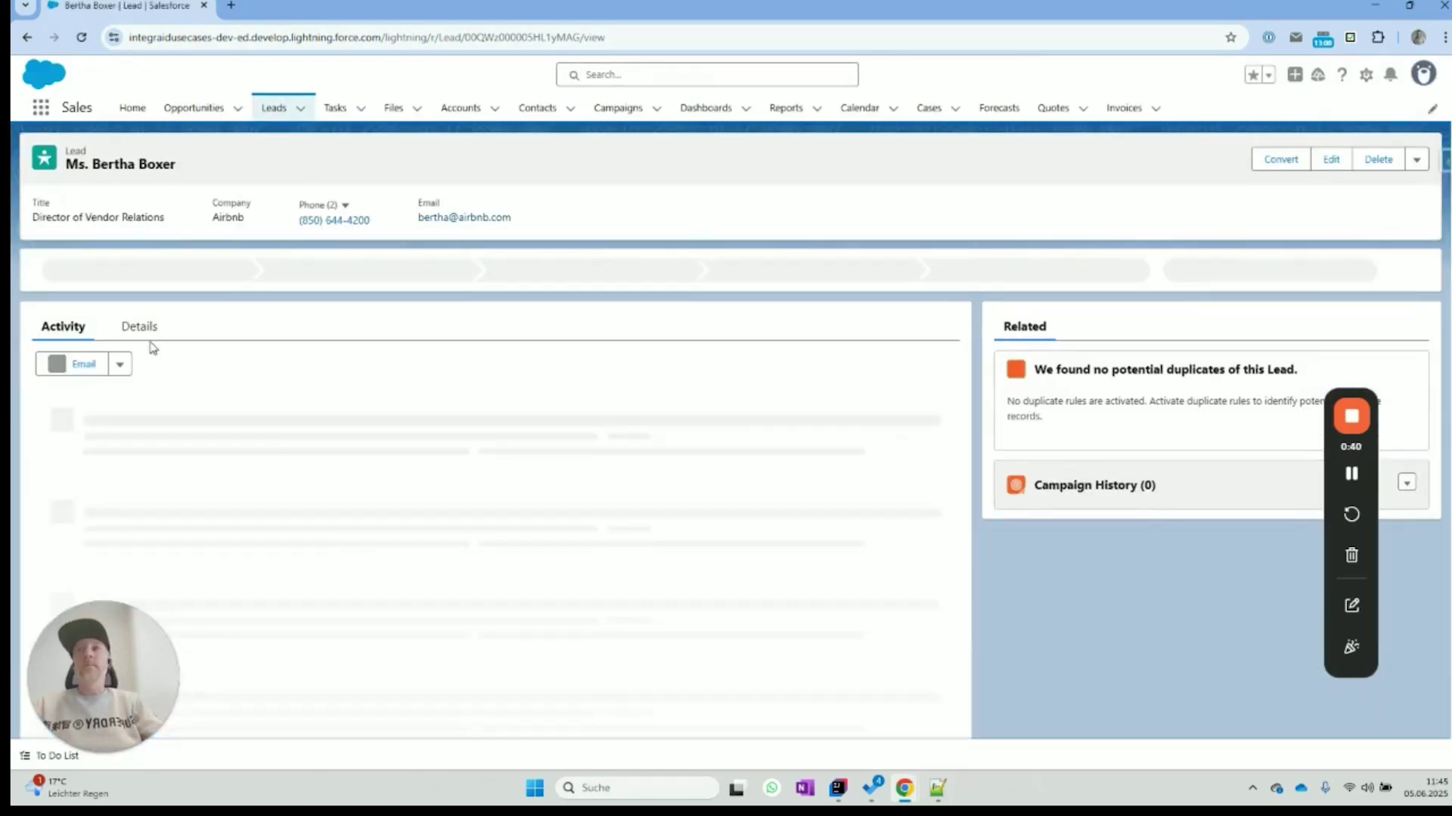
click(140, 327)
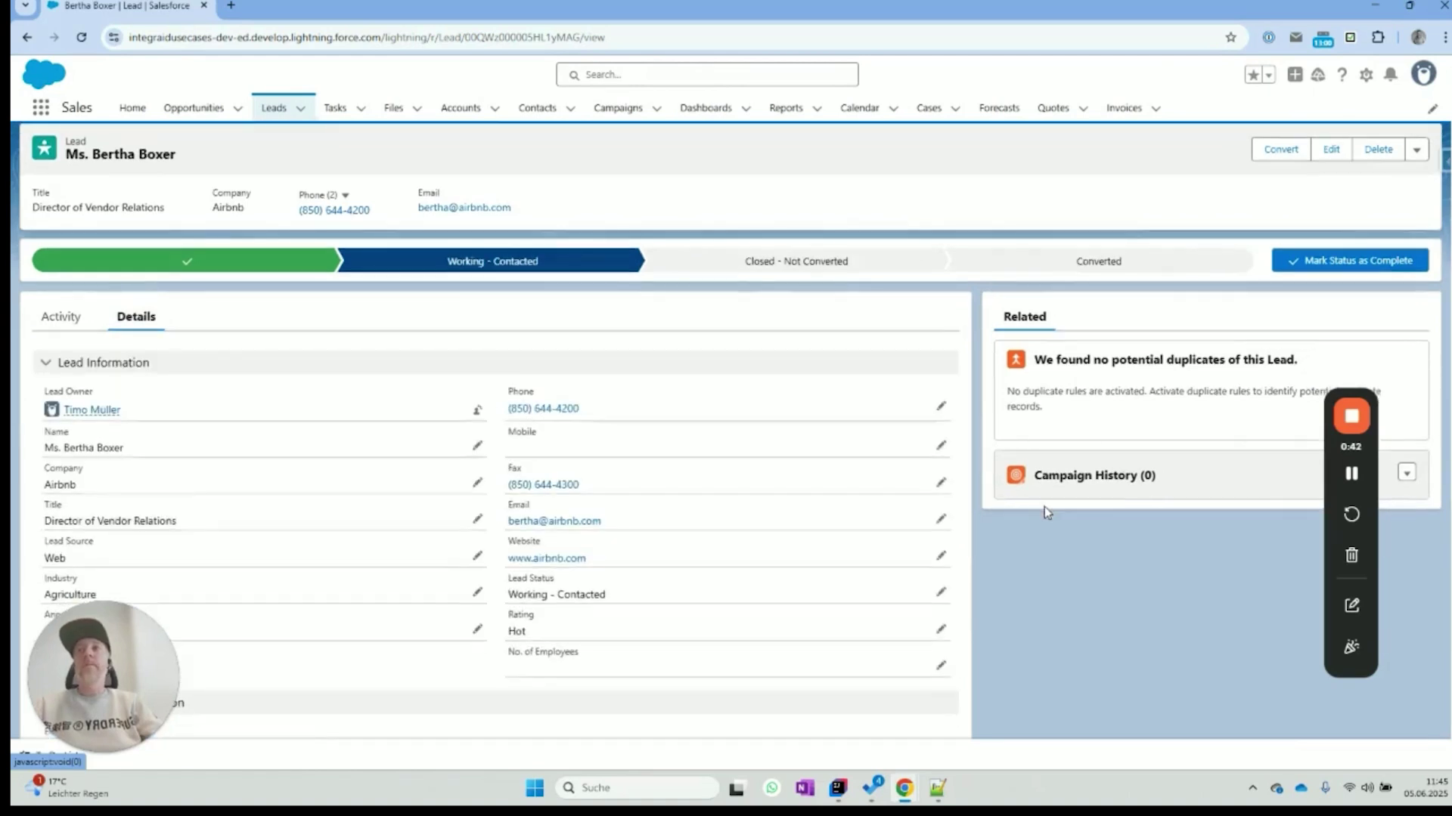
scroll(1045, 507, down, 5)
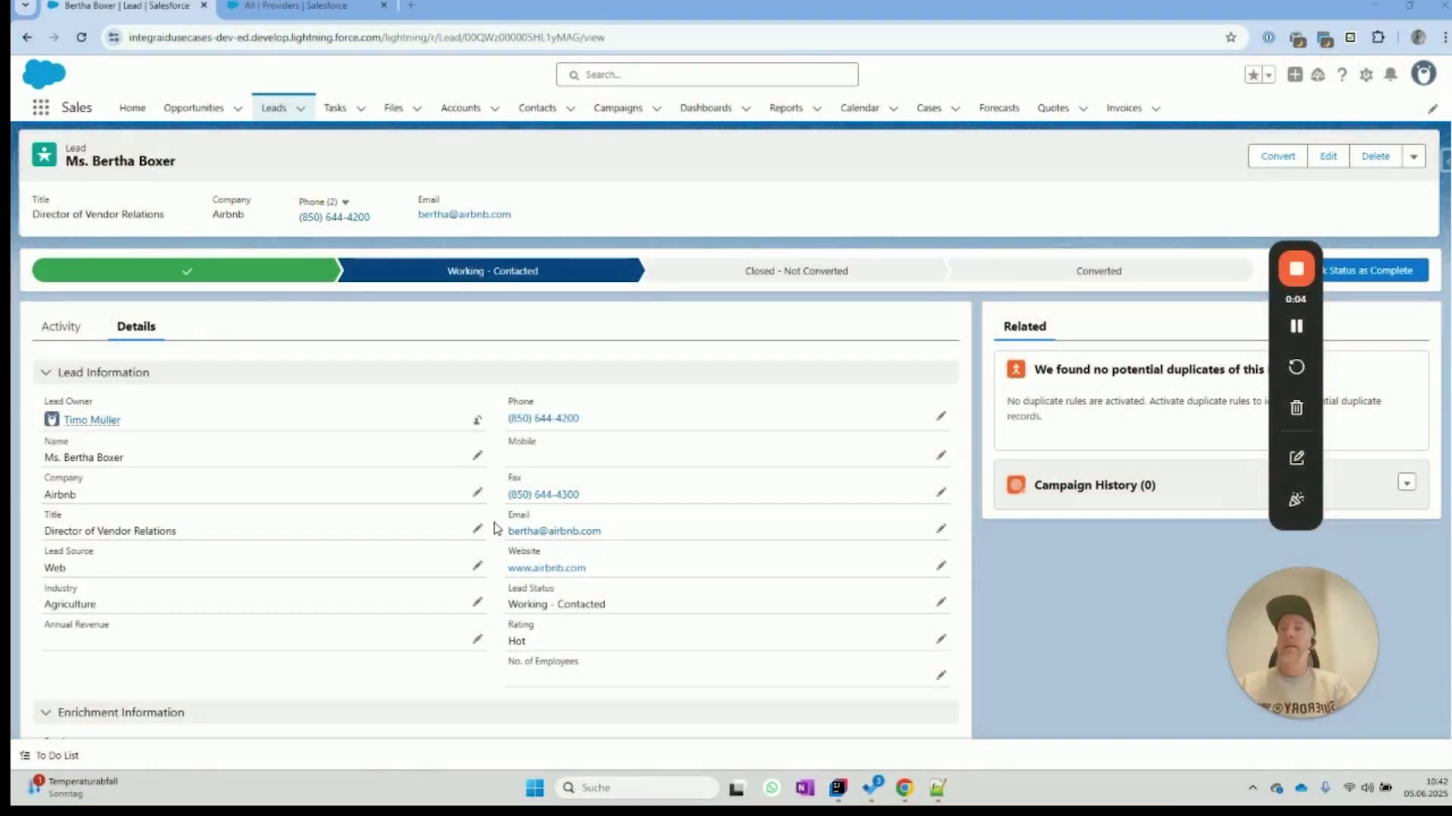
scroll(499, 528, down, 4)
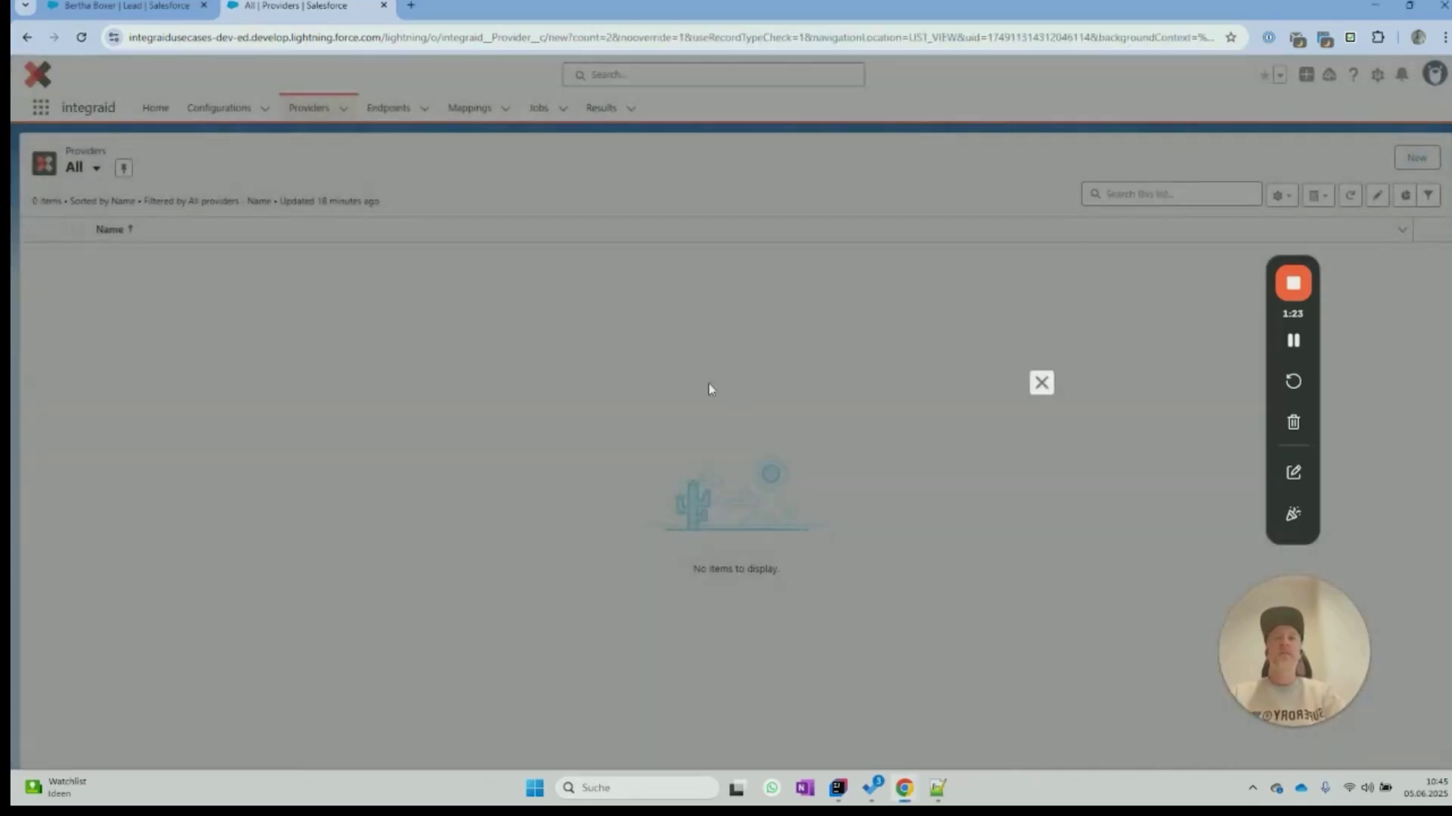
key(alt+Tab)
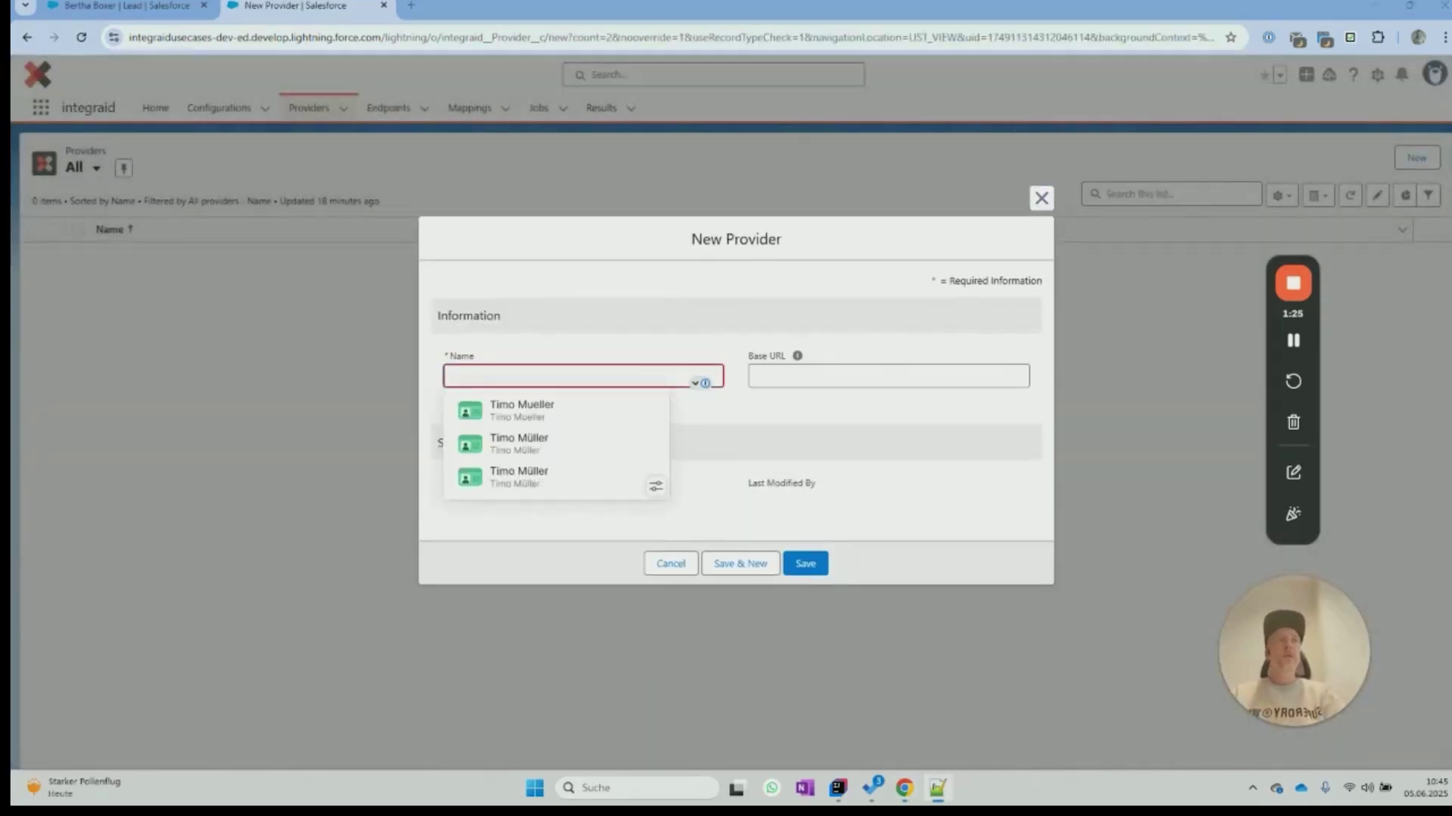
click(578, 375)
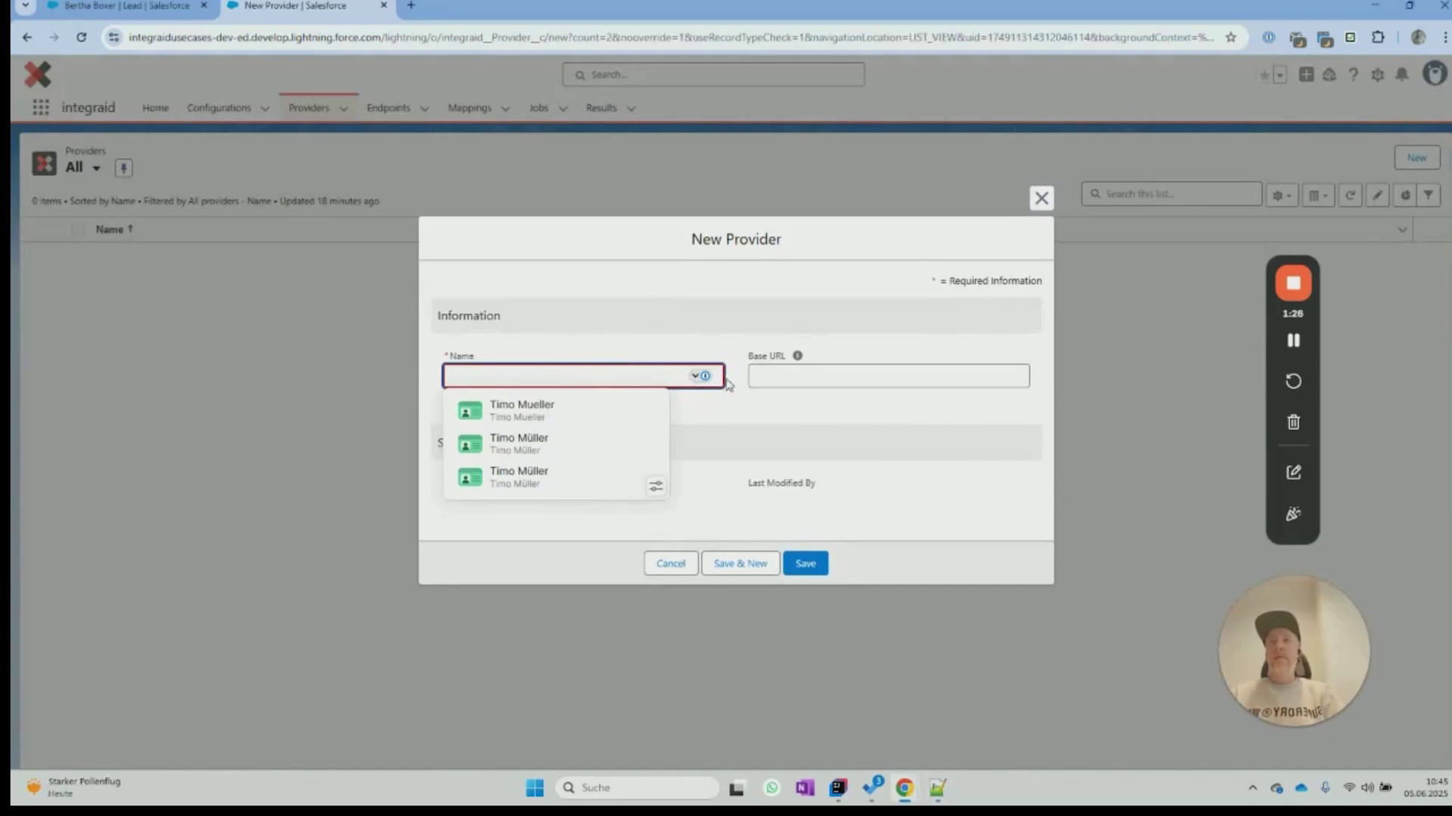
key(ctrl+v)
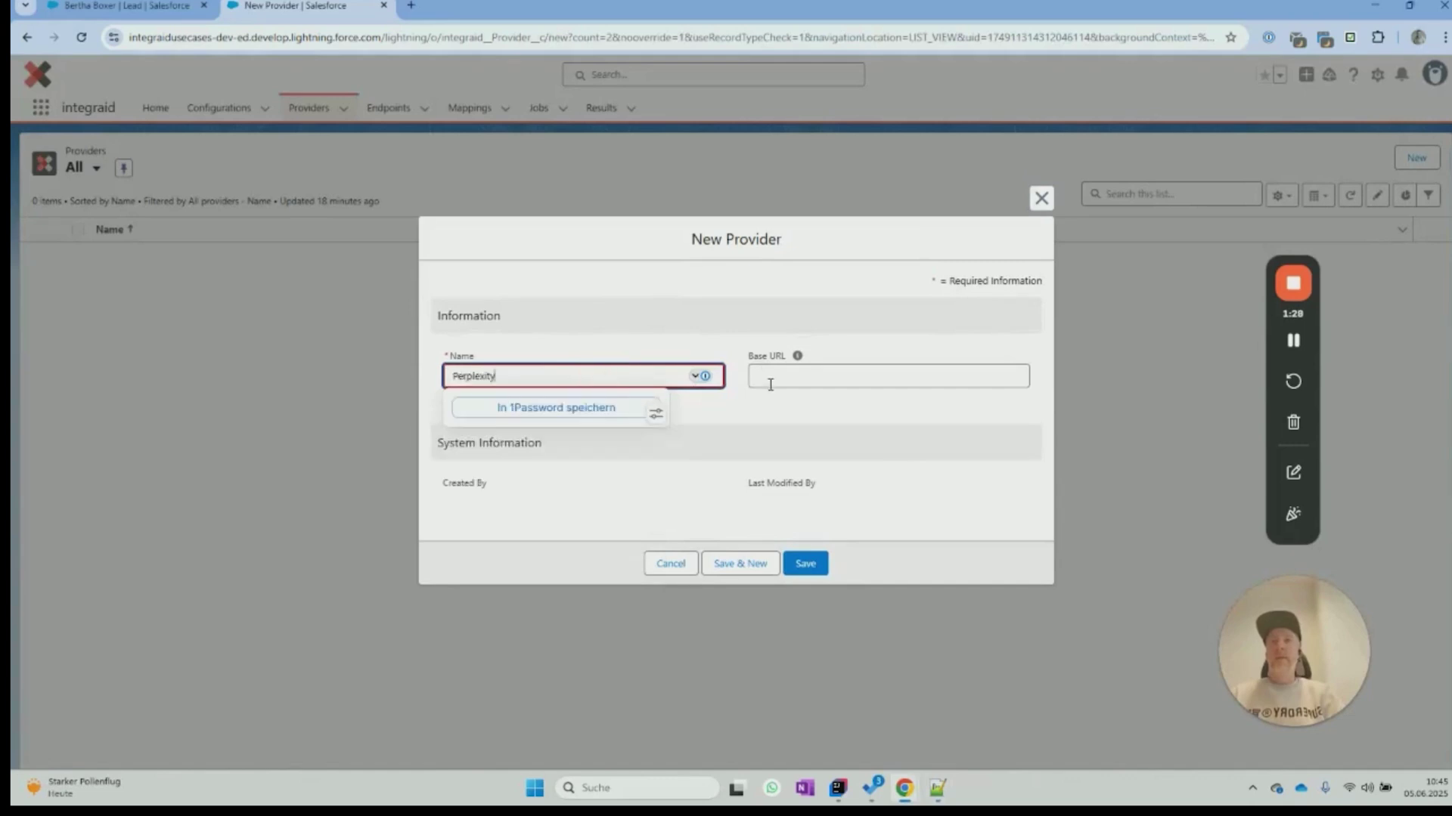
key(alt+Tab)
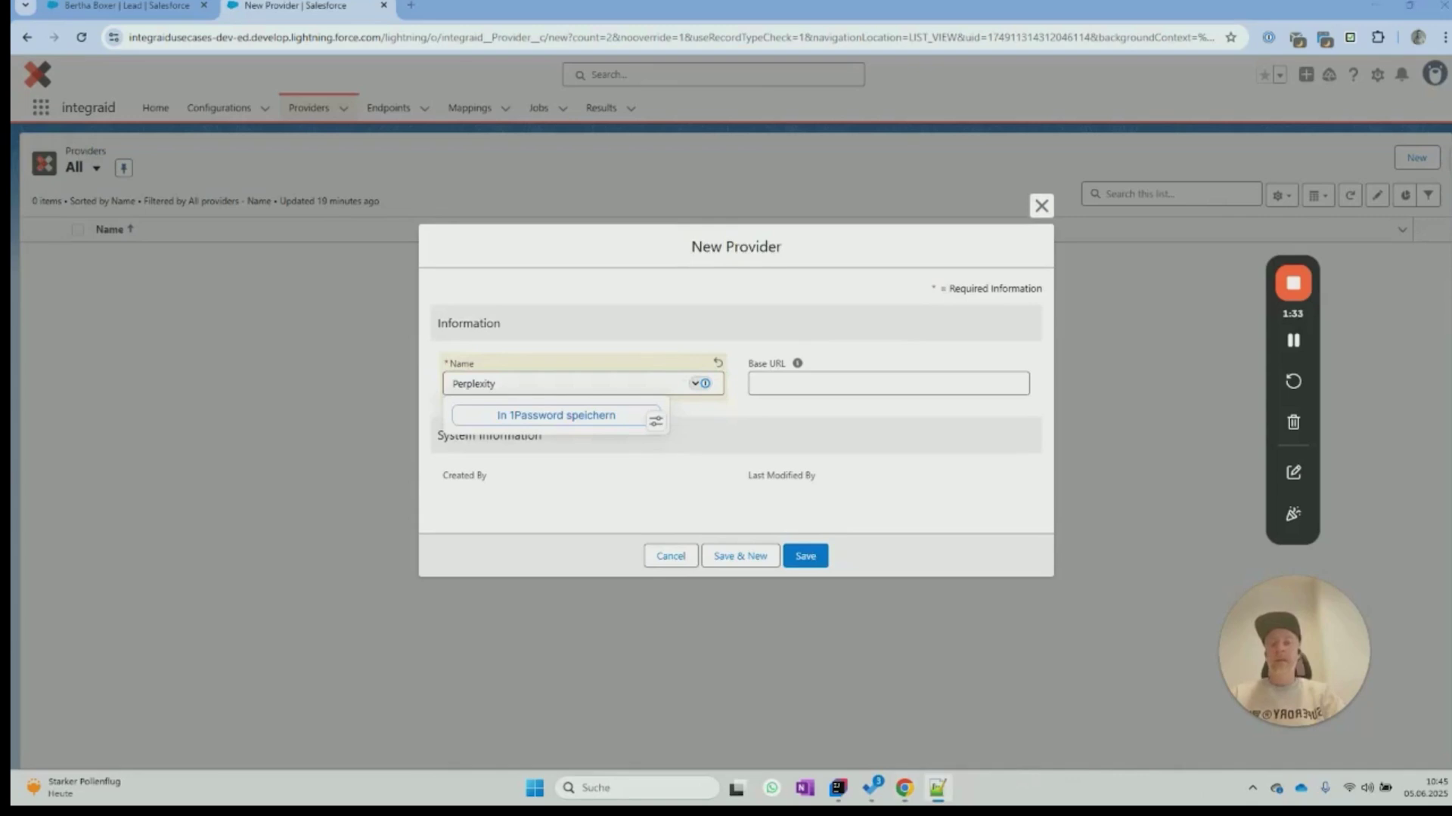
click(817, 384)
text(https://api.perplexity.ai)
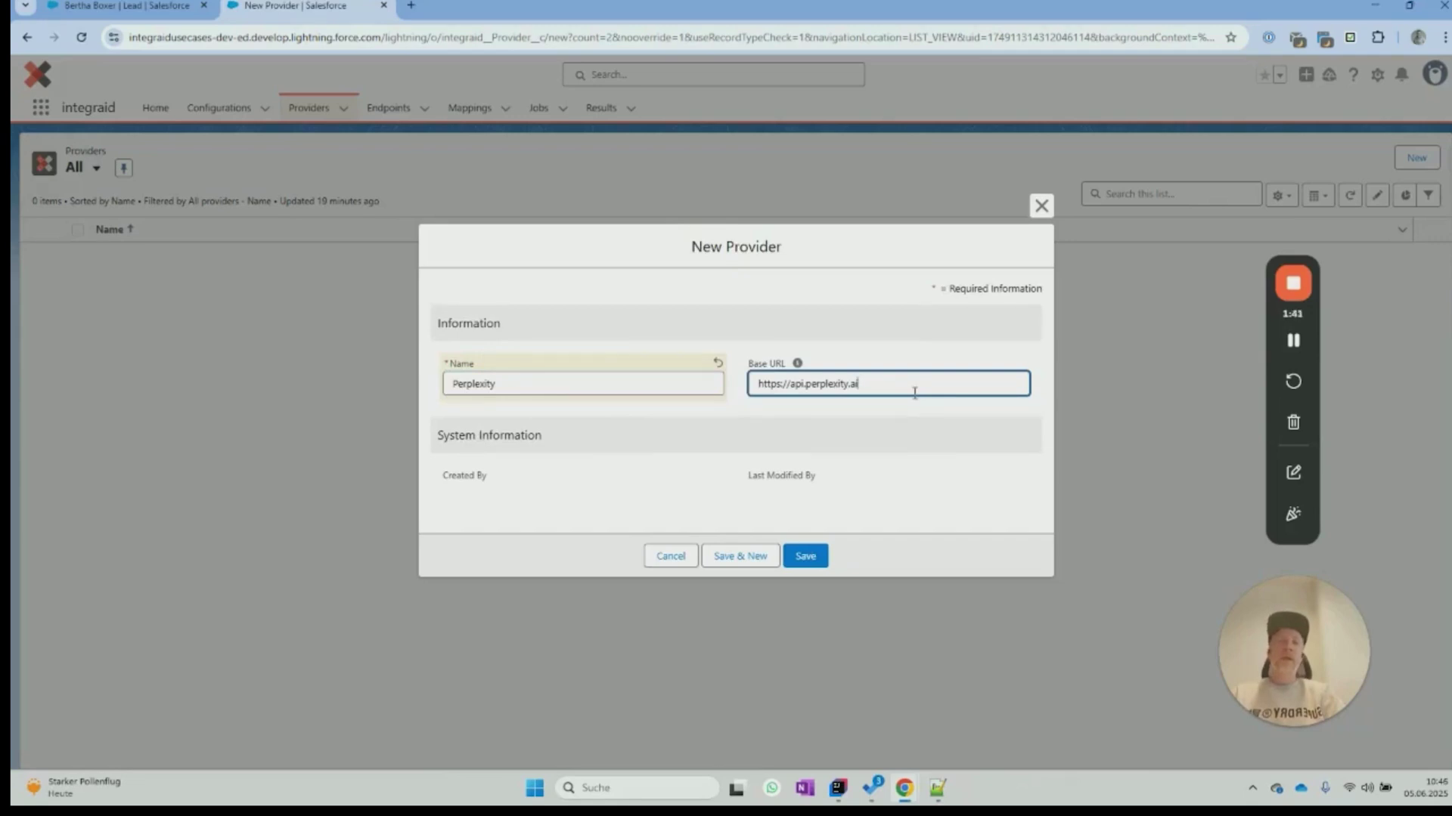
click(805, 560)
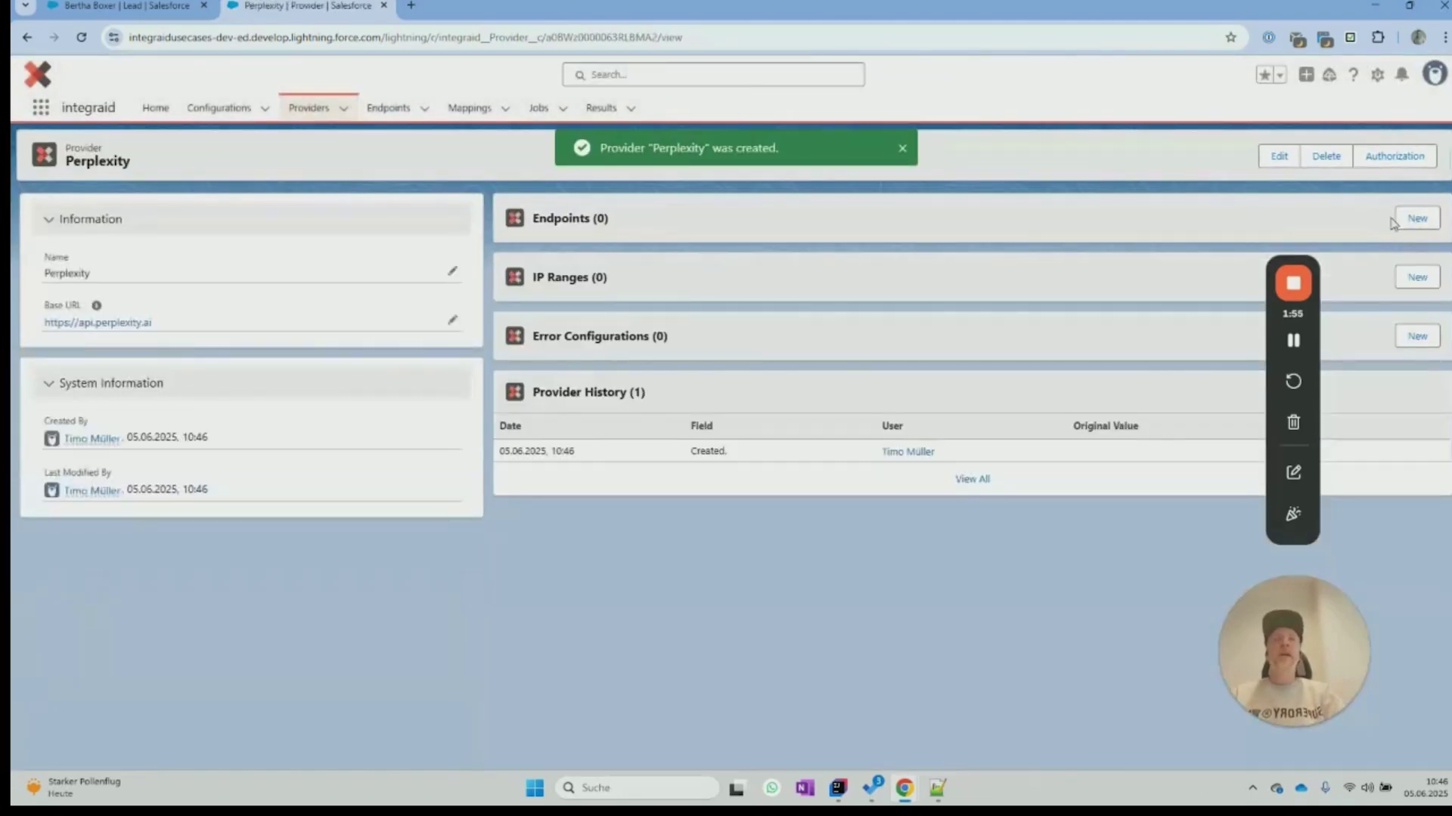
Step: Configure the Perplexity provider's authorization as type Token with header Authorization and header prefix Bearer
click(1403, 160)
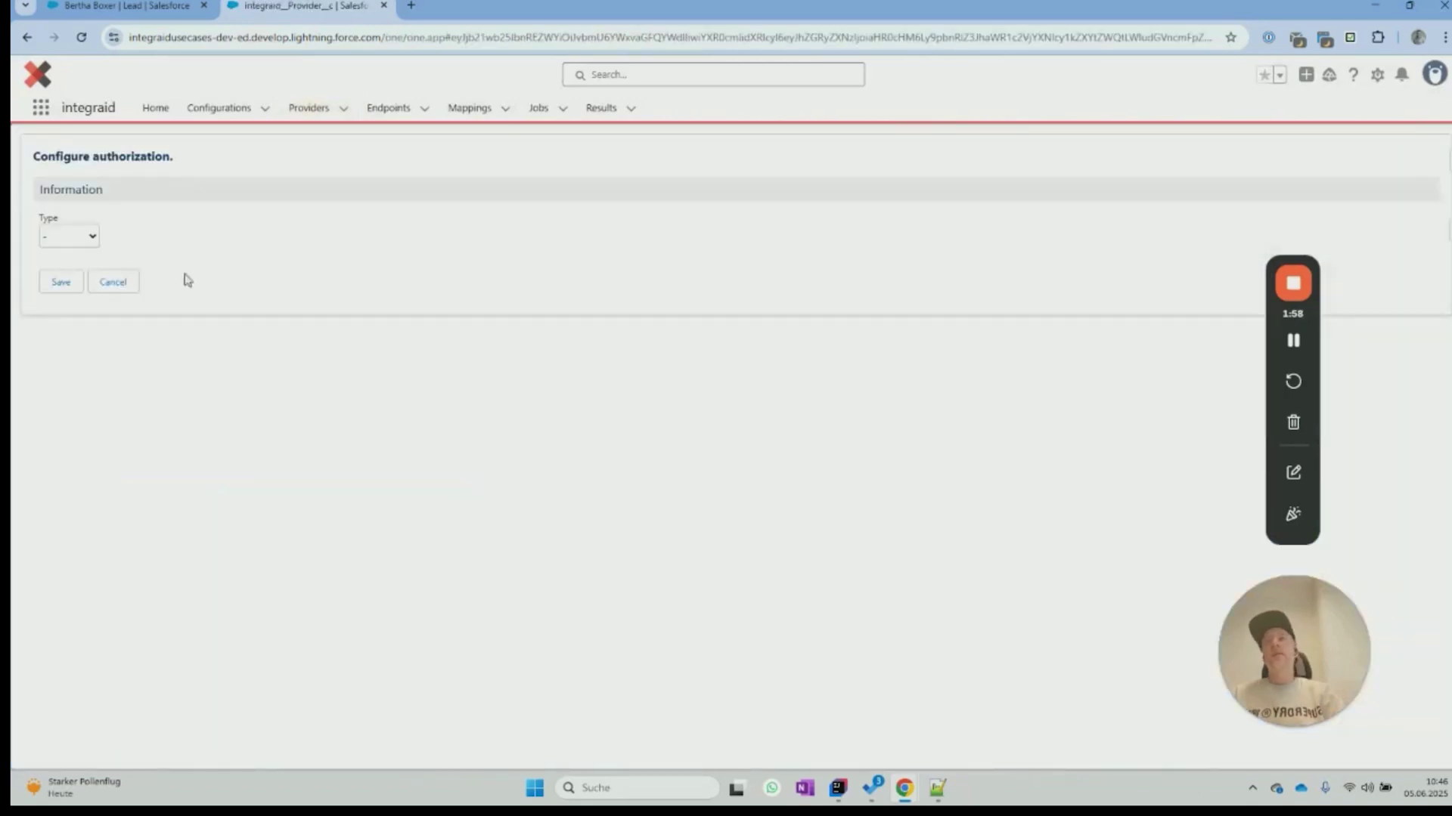
click(83, 239)
click(55, 315)
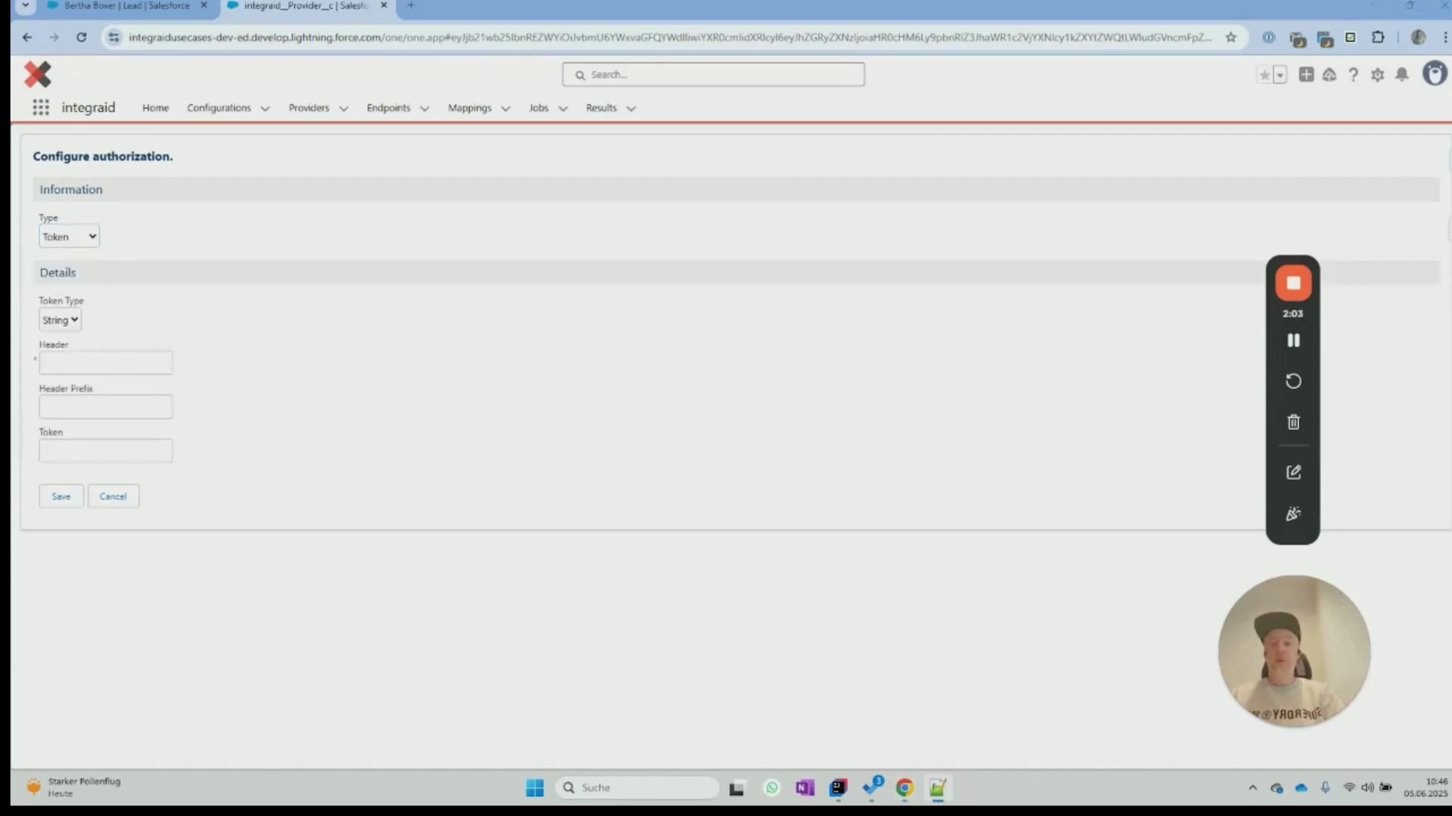
click(62, 362)
text(Authorization)
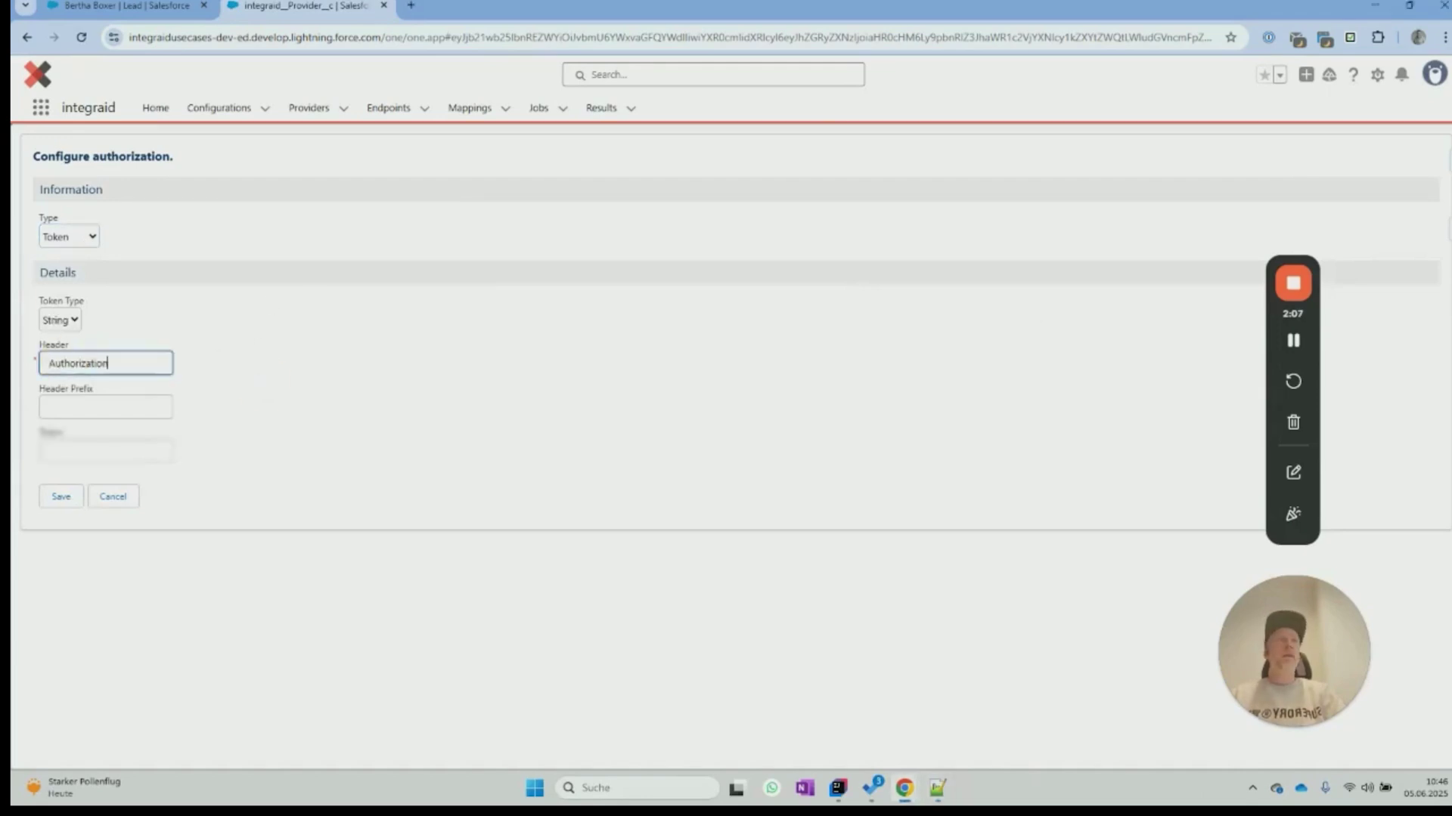
click(138, 402)
text(Bearer)
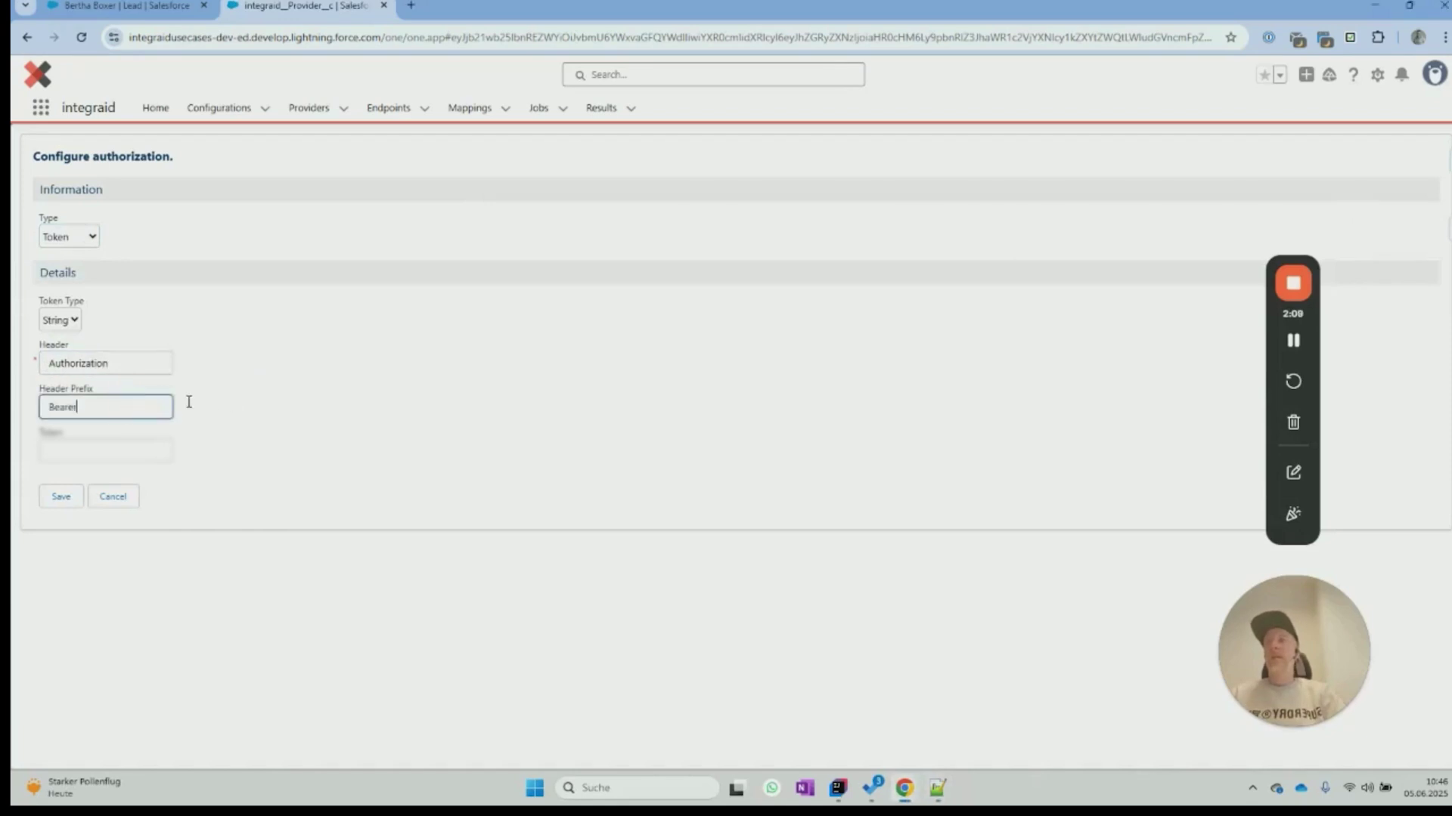
Step: Paste the API token into the authorization's Token field and save the authorization
key(alt+Tab)
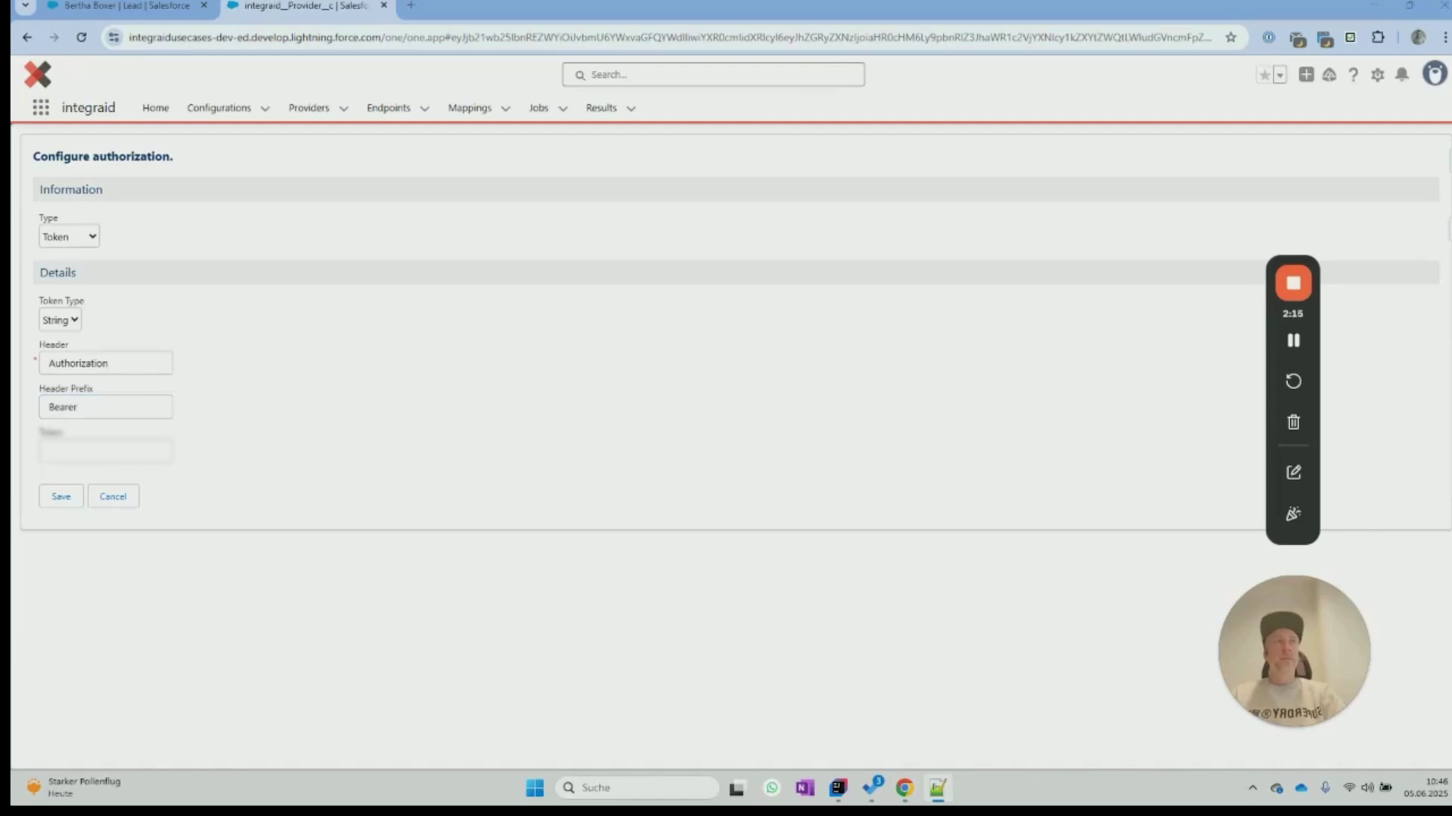
click(121, 454)
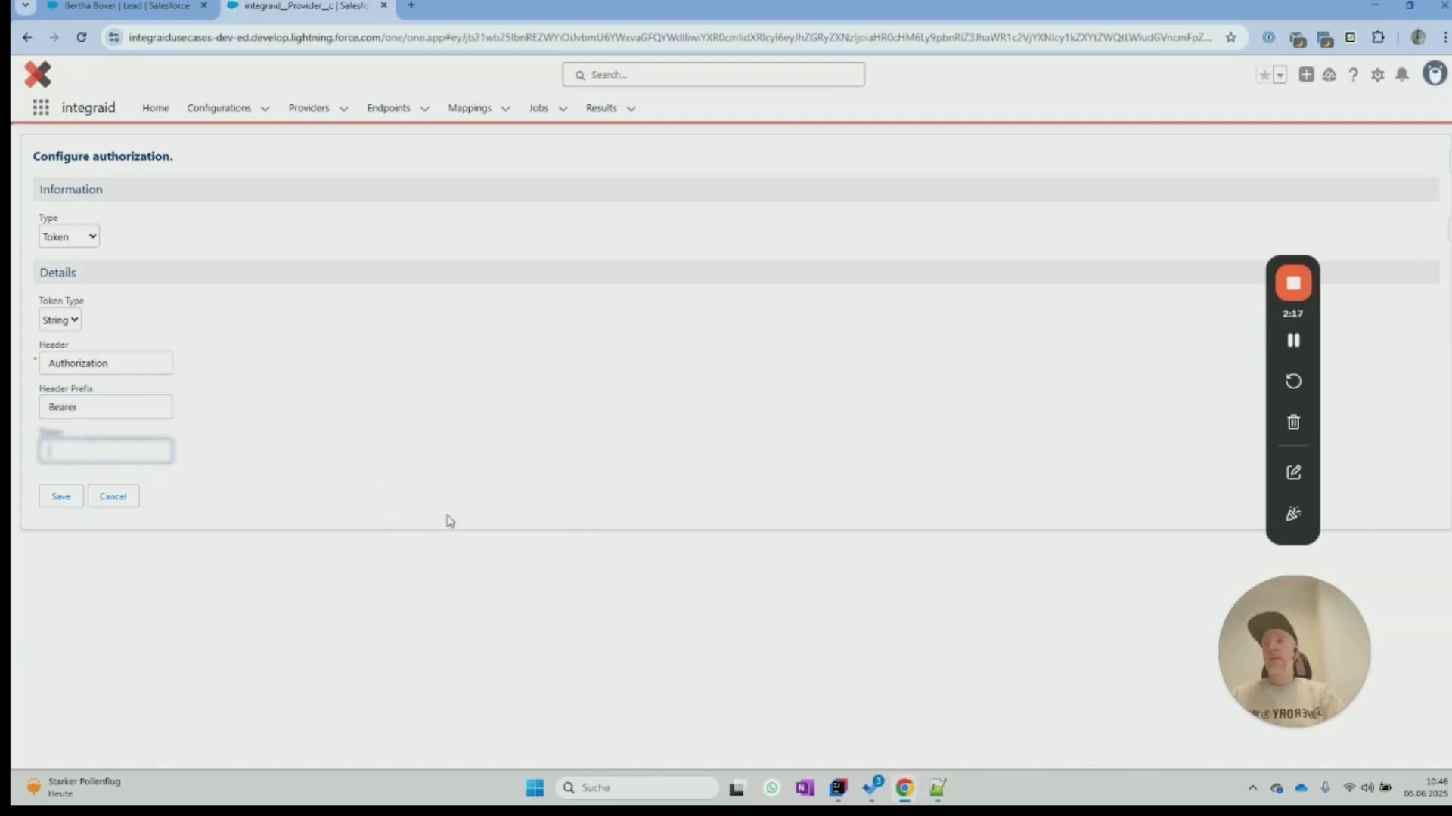
key(ctrl+v)
click(55, 497)
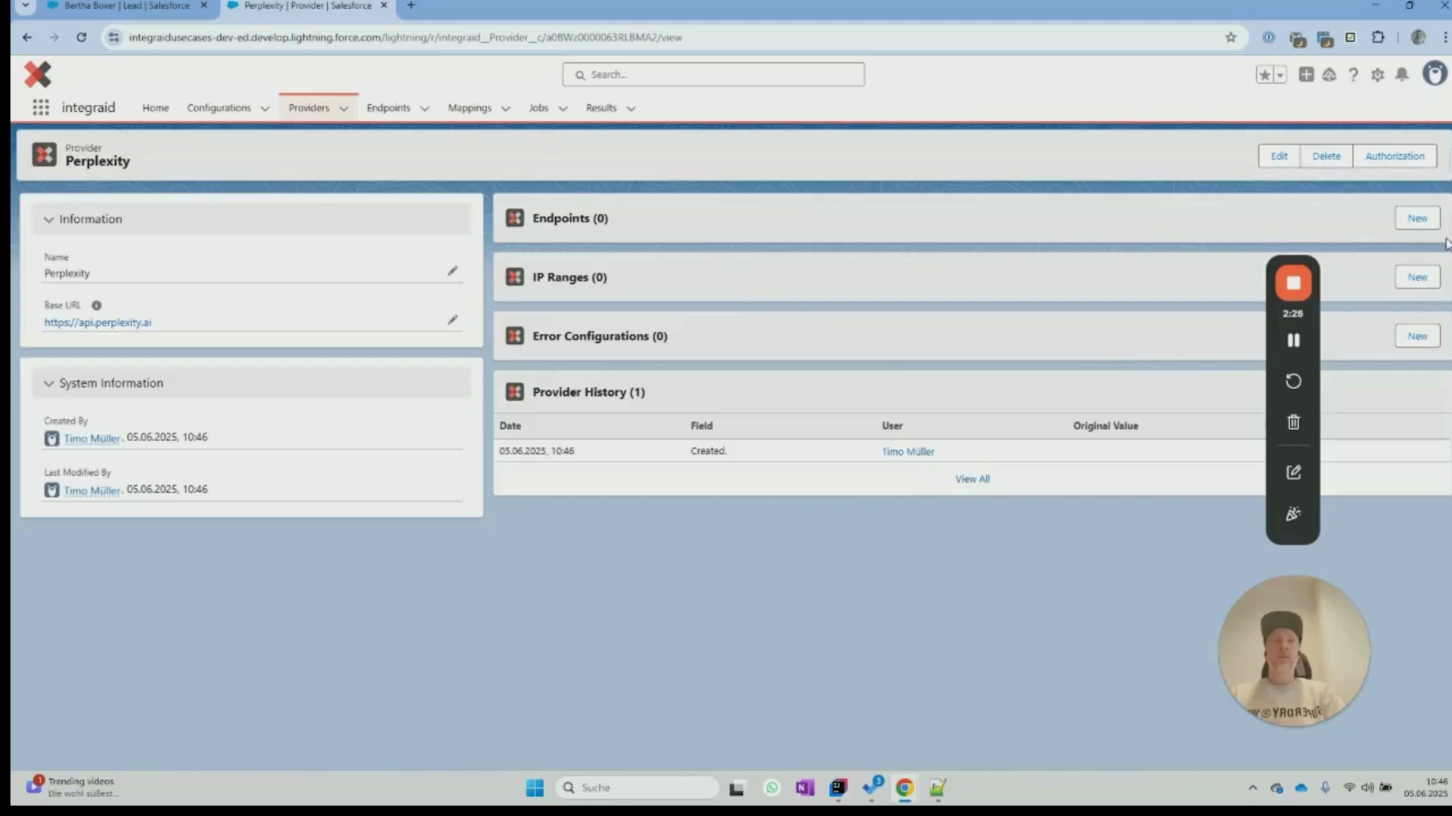
Step: Create a Callout endpoint for the Perplexity provider named Chat Completions with method POST and URL chat/completions
click(1418, 220)
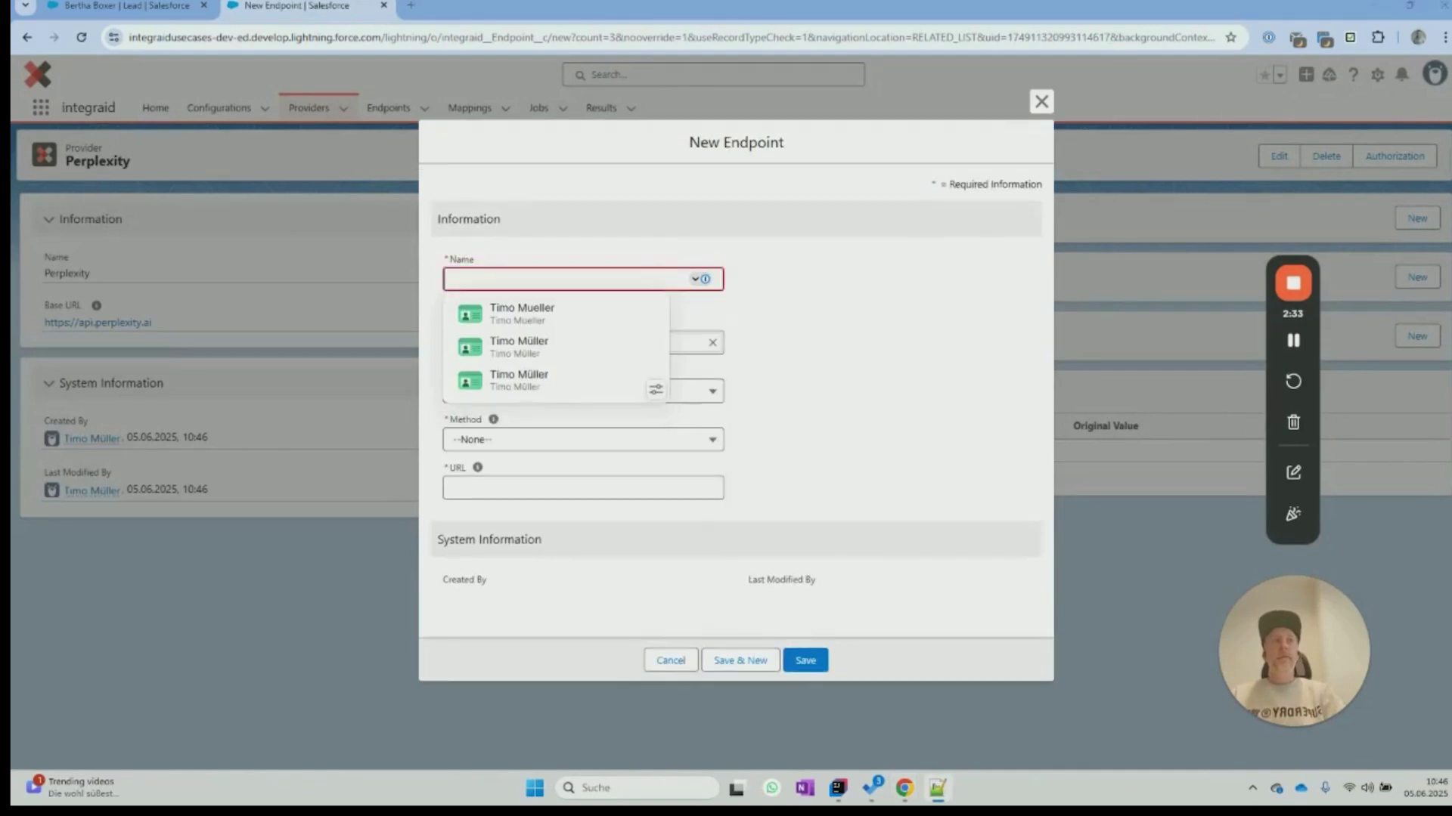
click(545, 280)
key(ctrl+v)
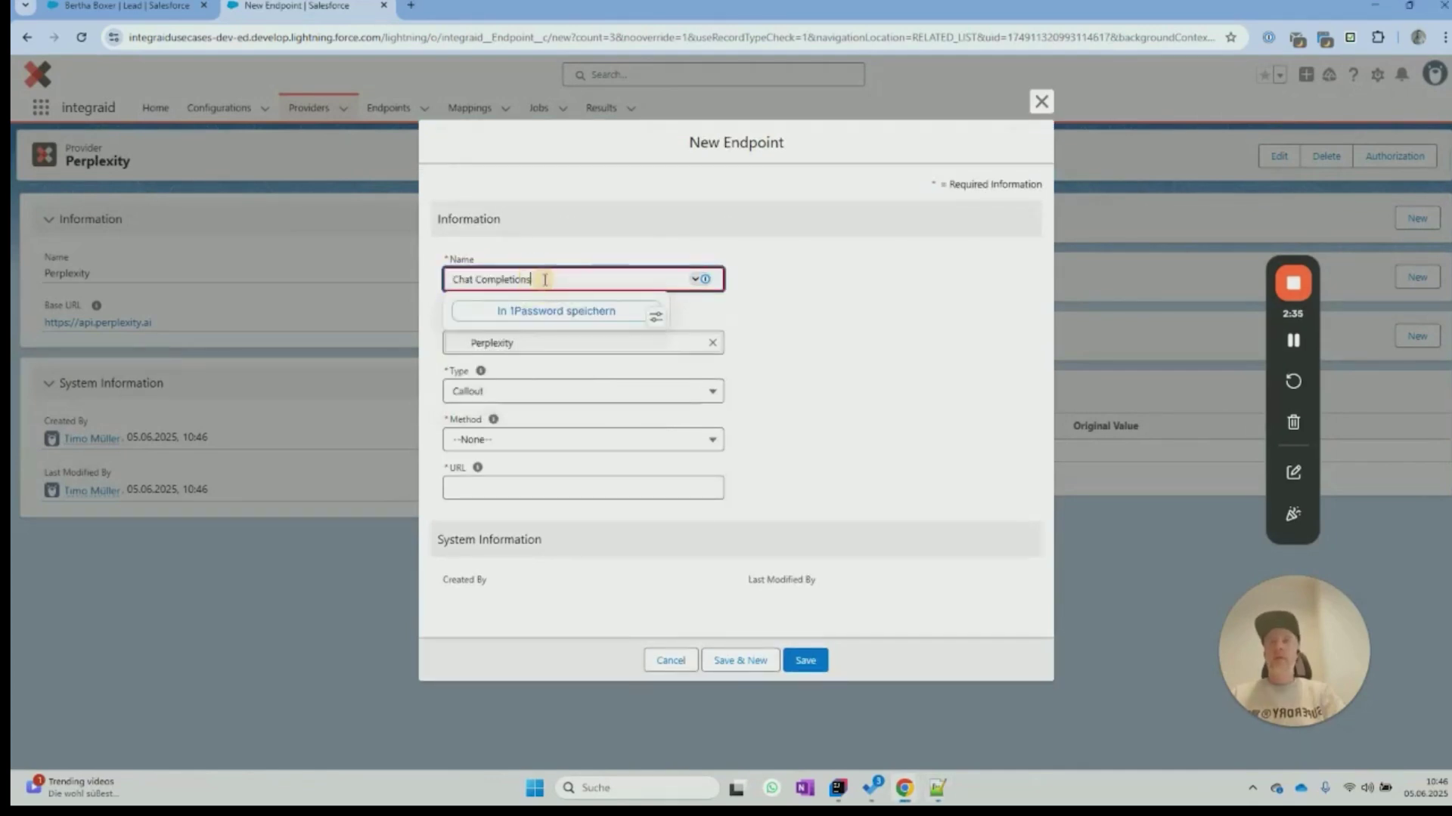
click(918, 288)
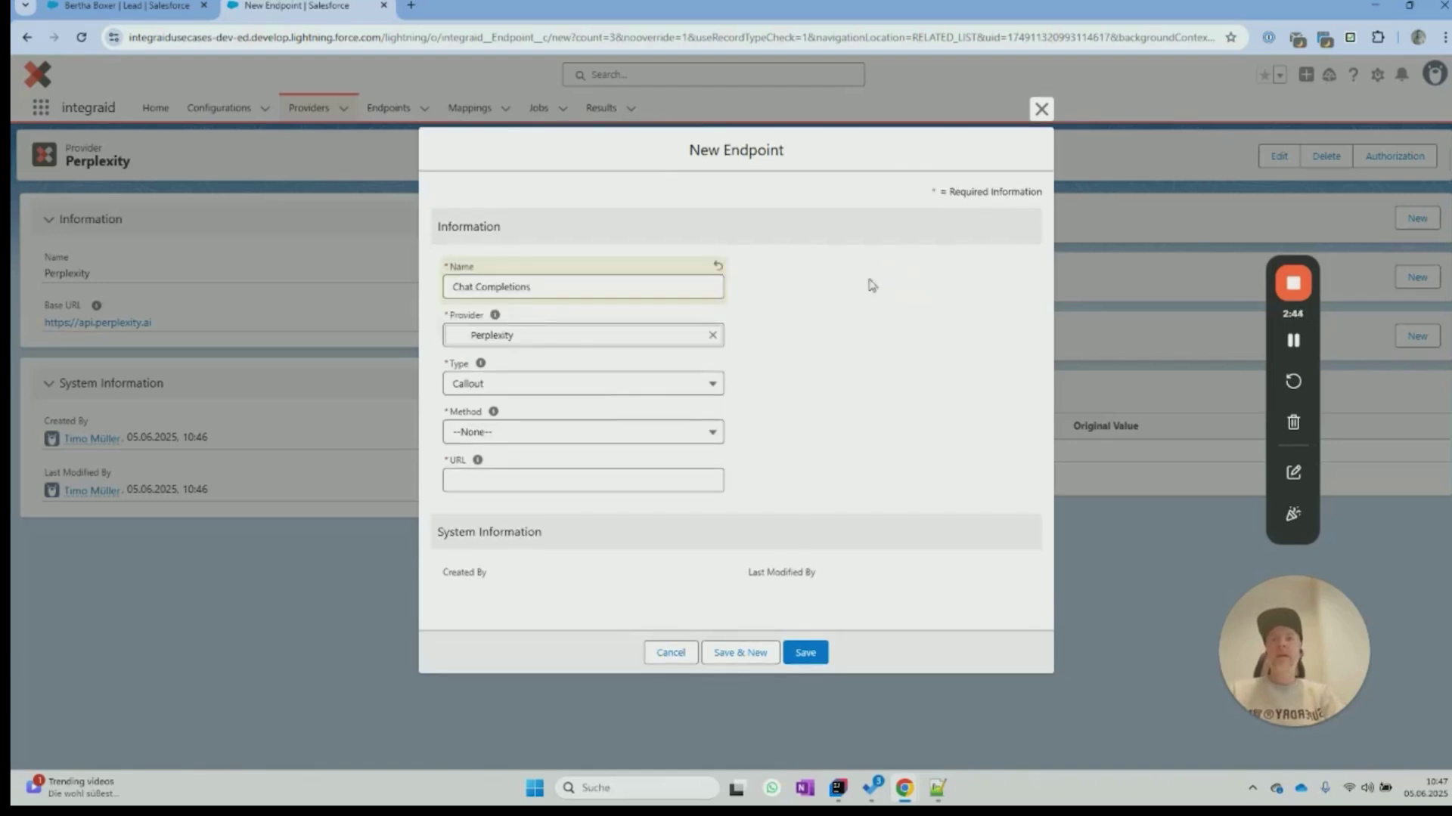
click(551, 431)
click(529, 560)
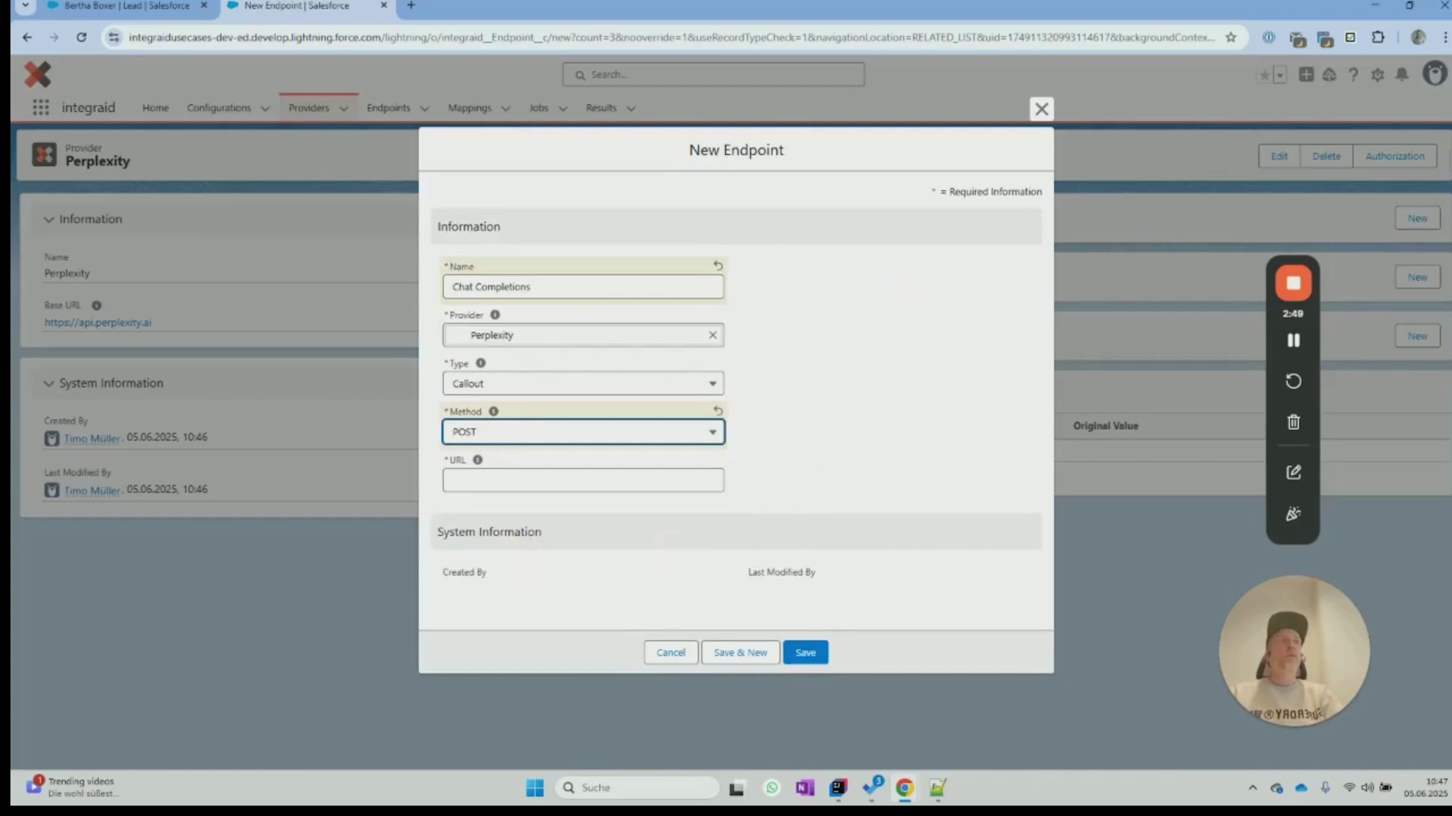
key(alt+Tab)
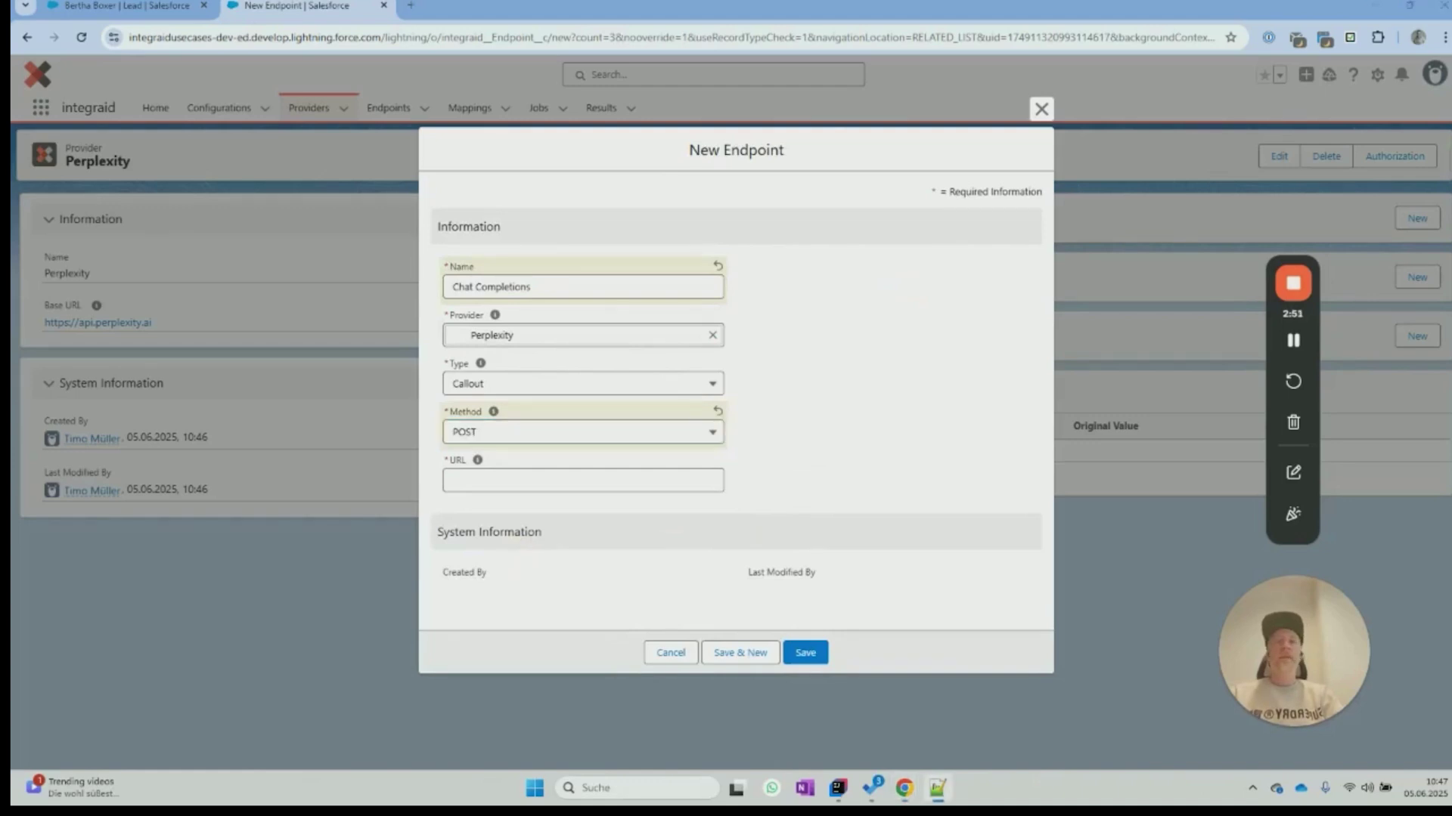
click(687, 480)
text(chat/completions)
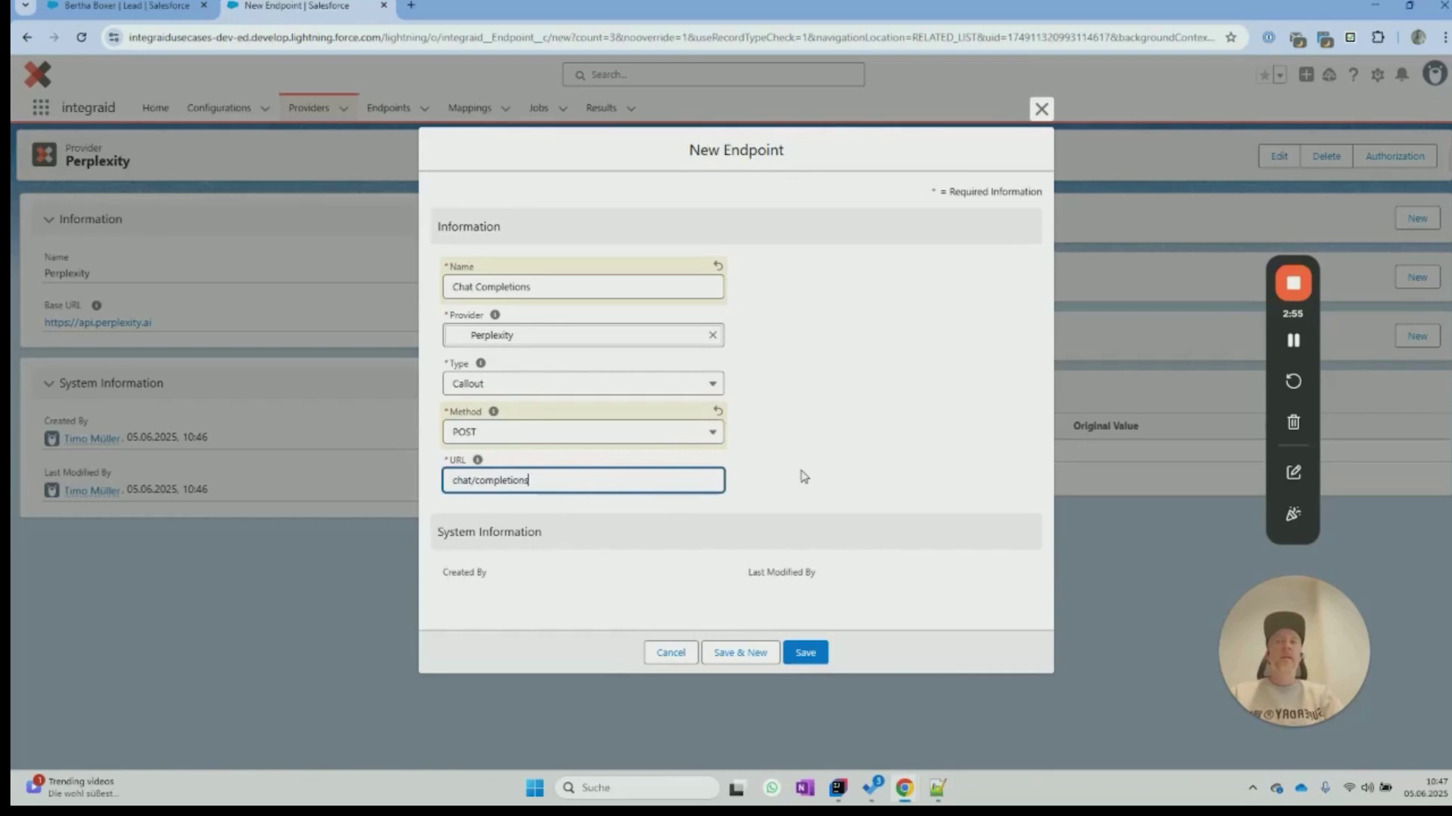
click(806, 657)
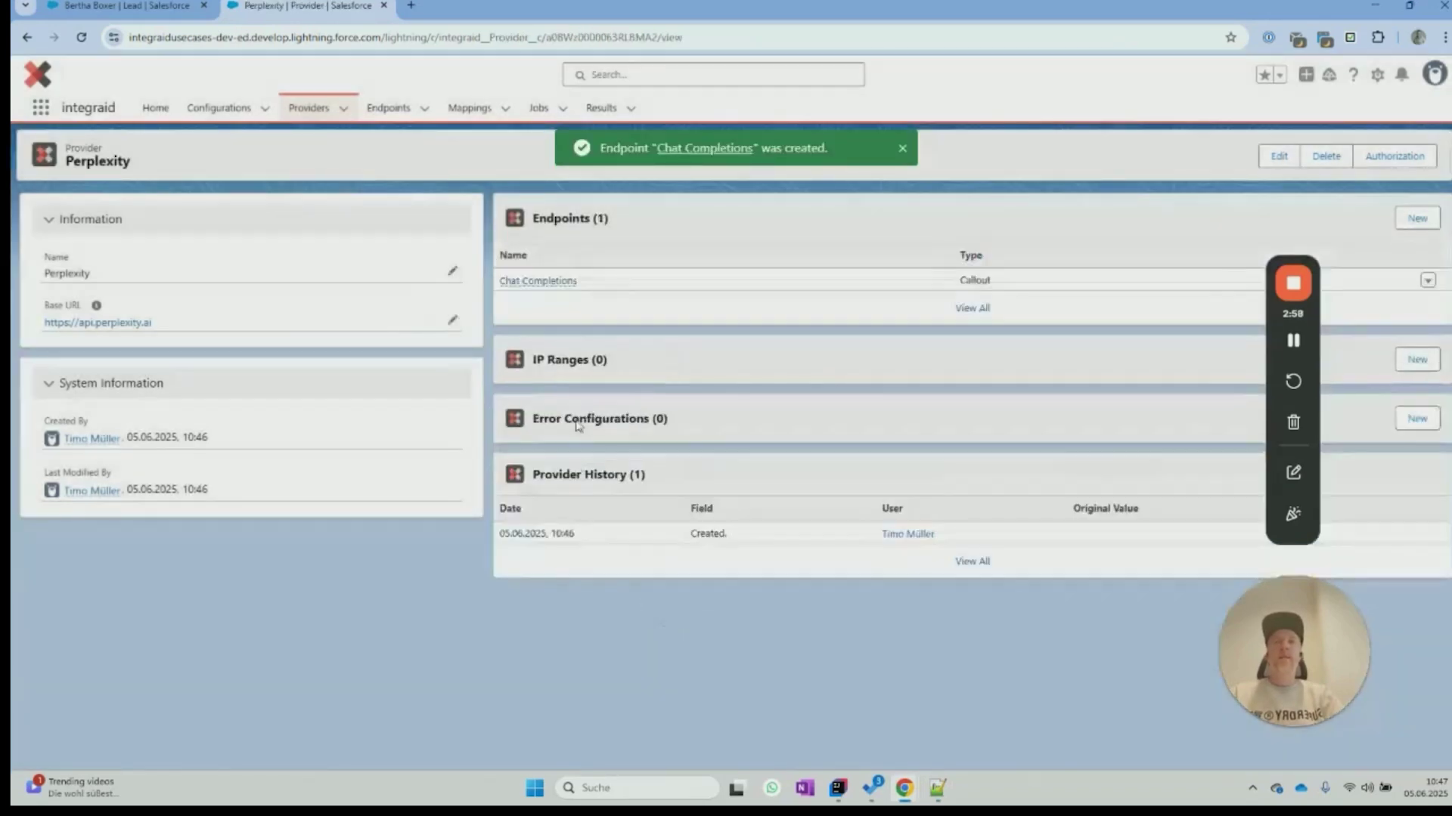
Step: Open the attribute configuration of the Chat Completions endpoint with direction Outbound and location Body
click(563, 286)
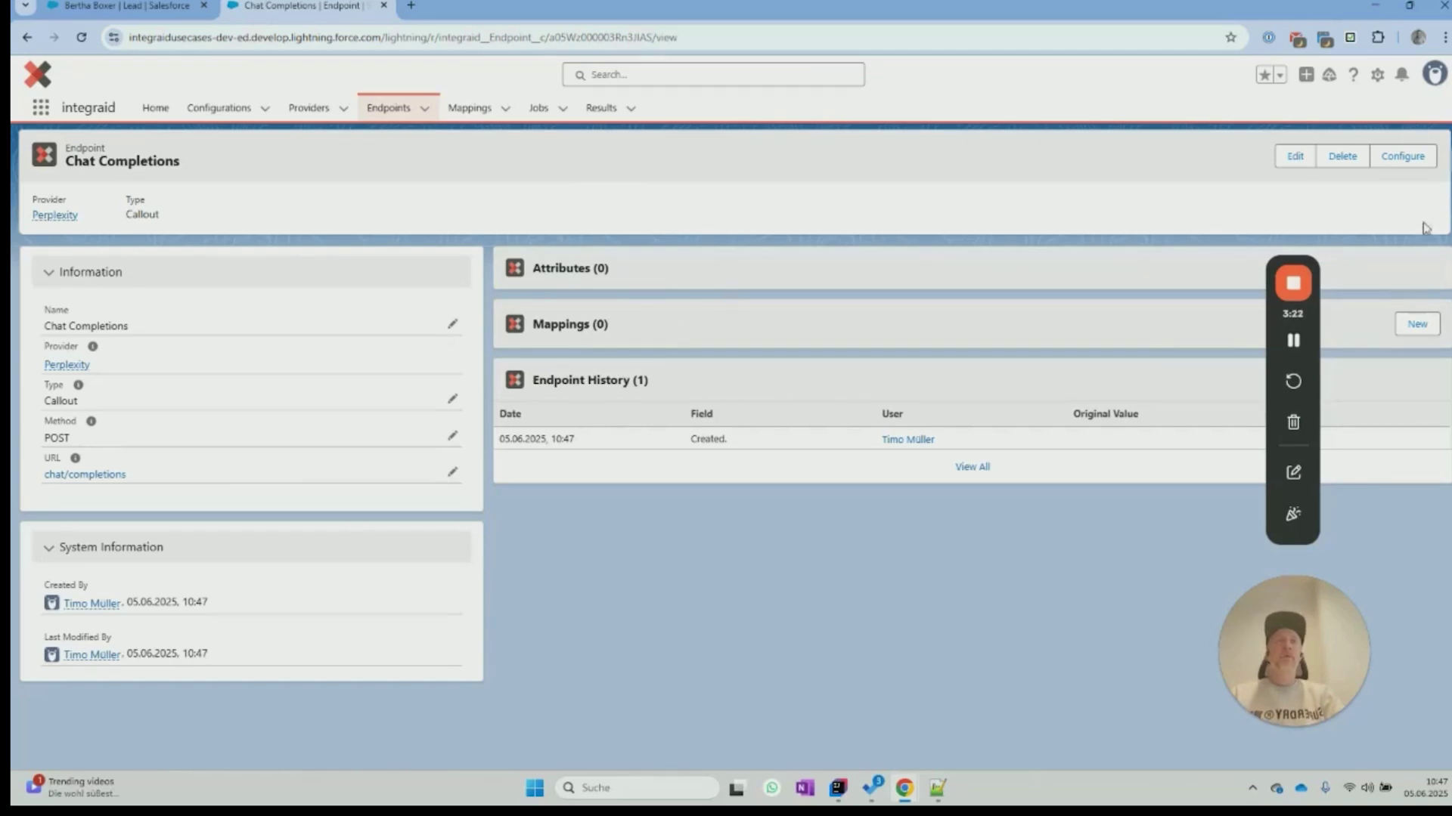
click(1398, 163)
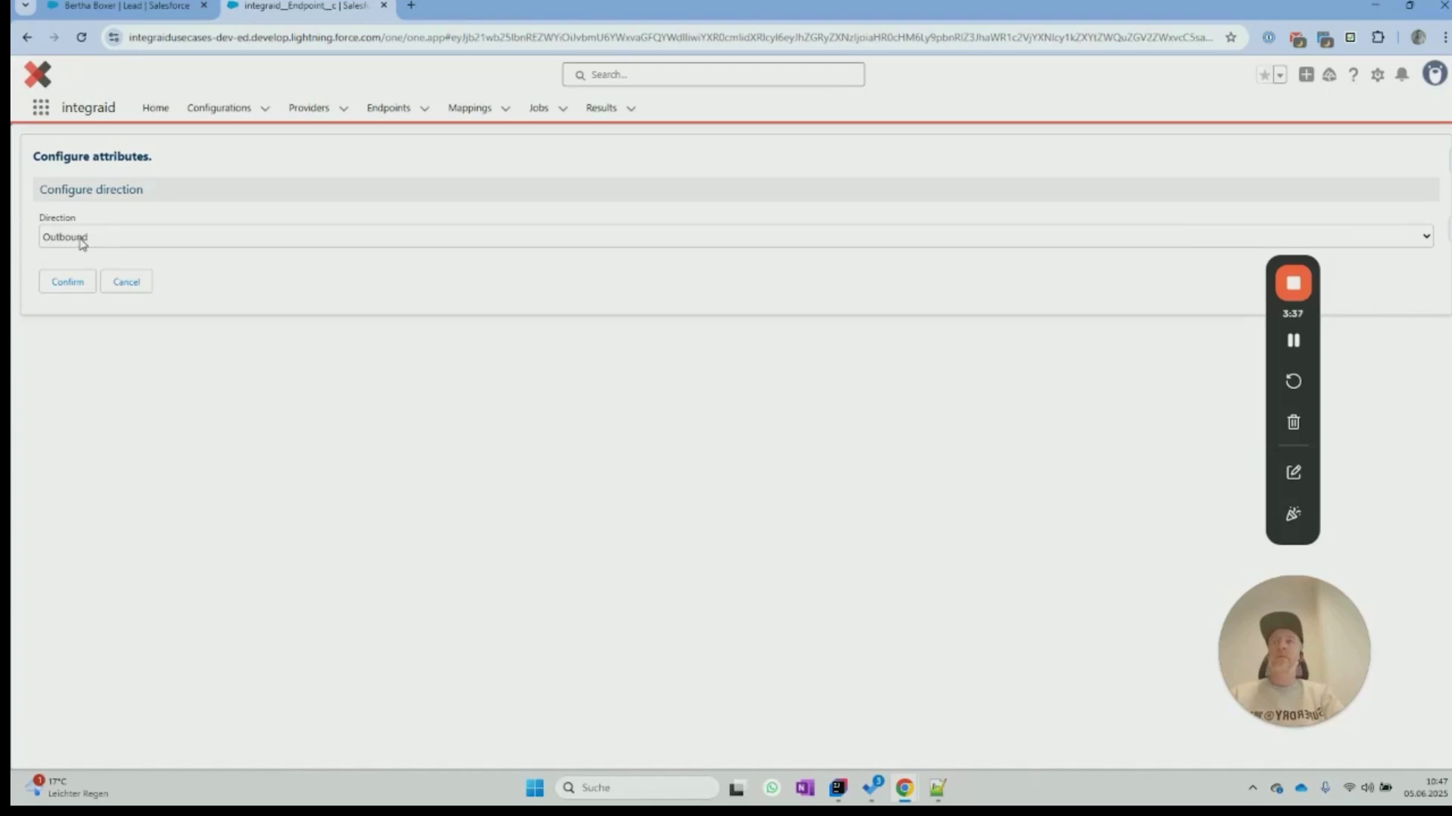
click(67, 285)
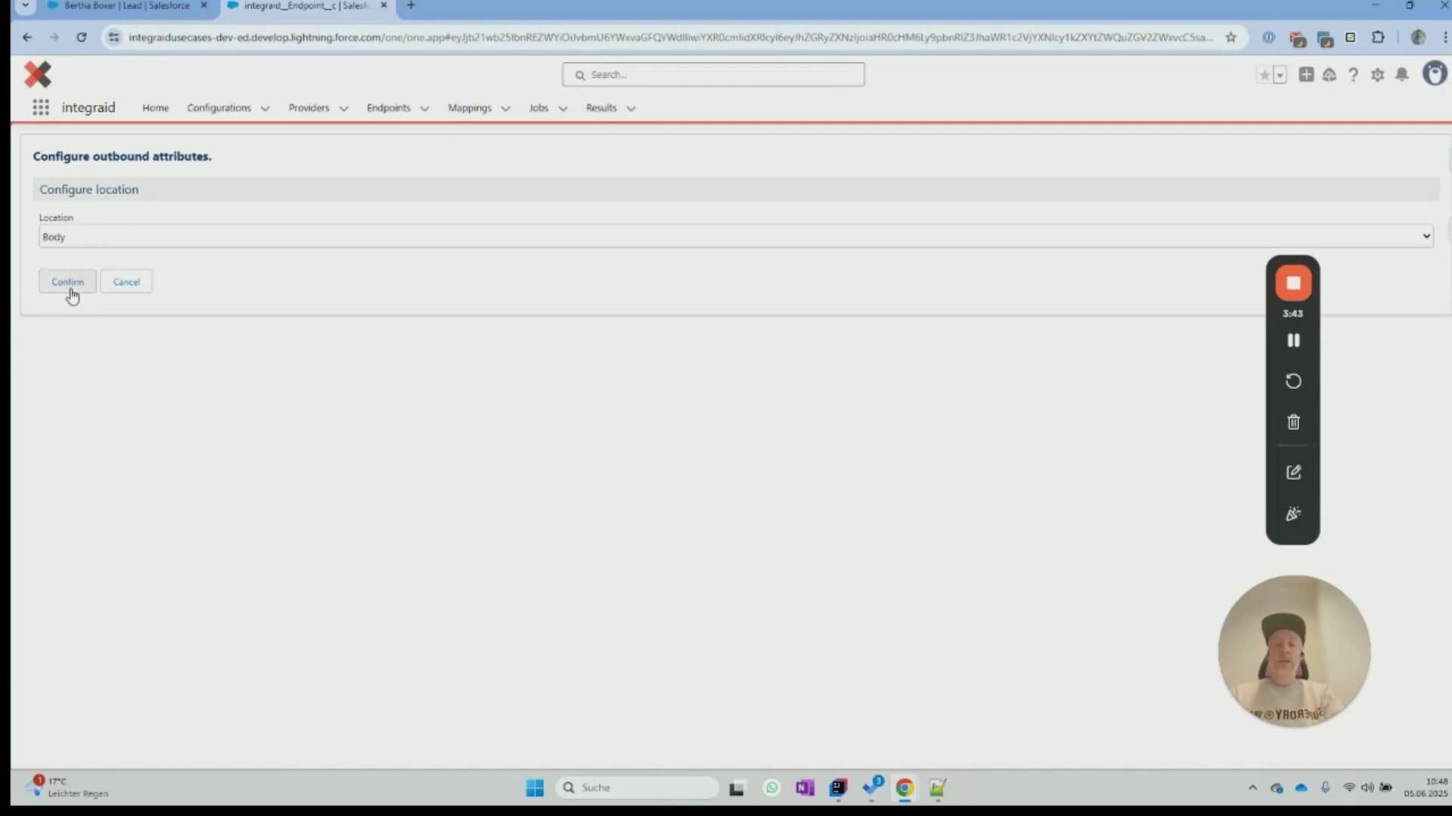
click(85, 239)
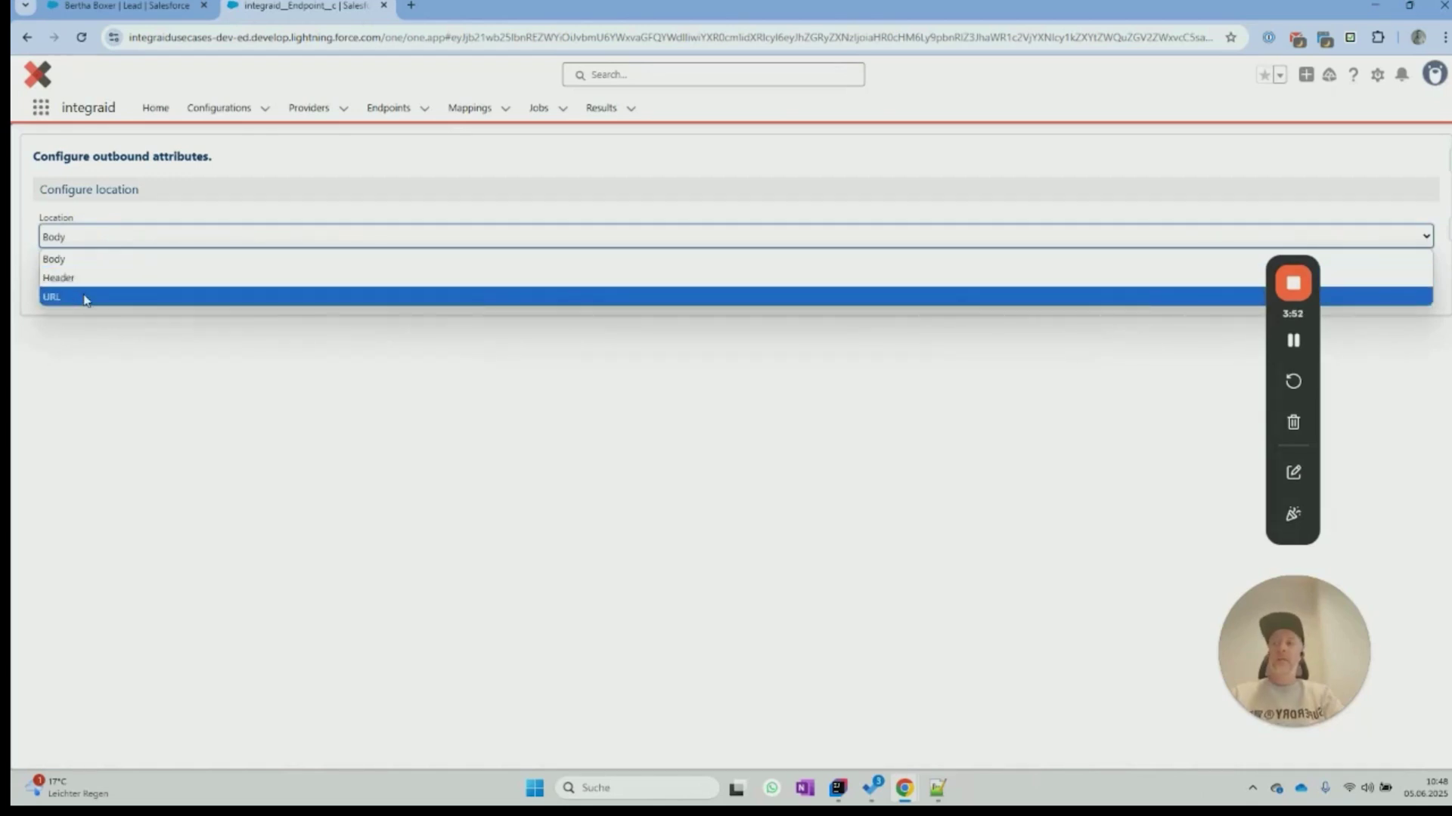
click(86, 260)
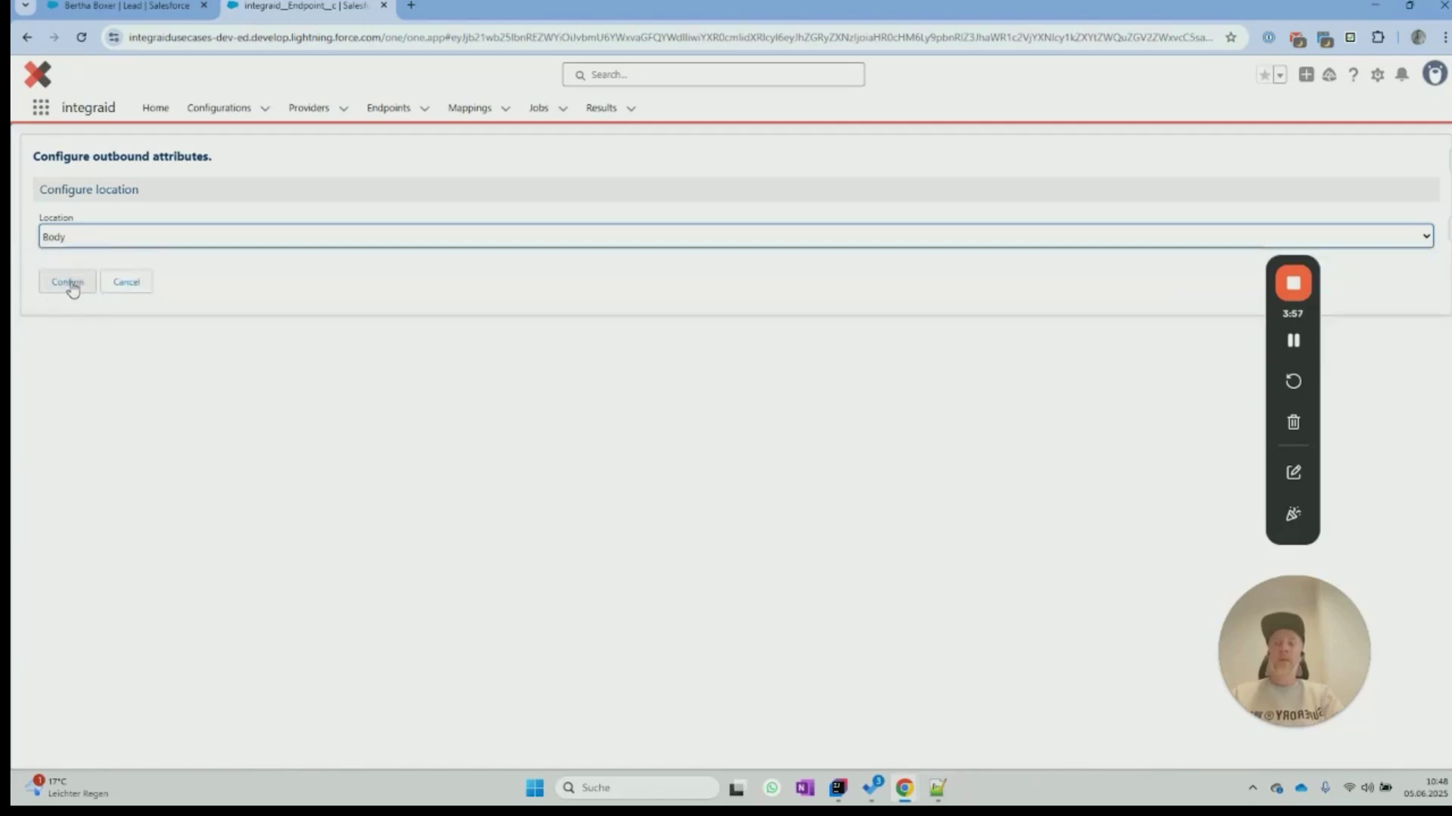
click(71, 283)
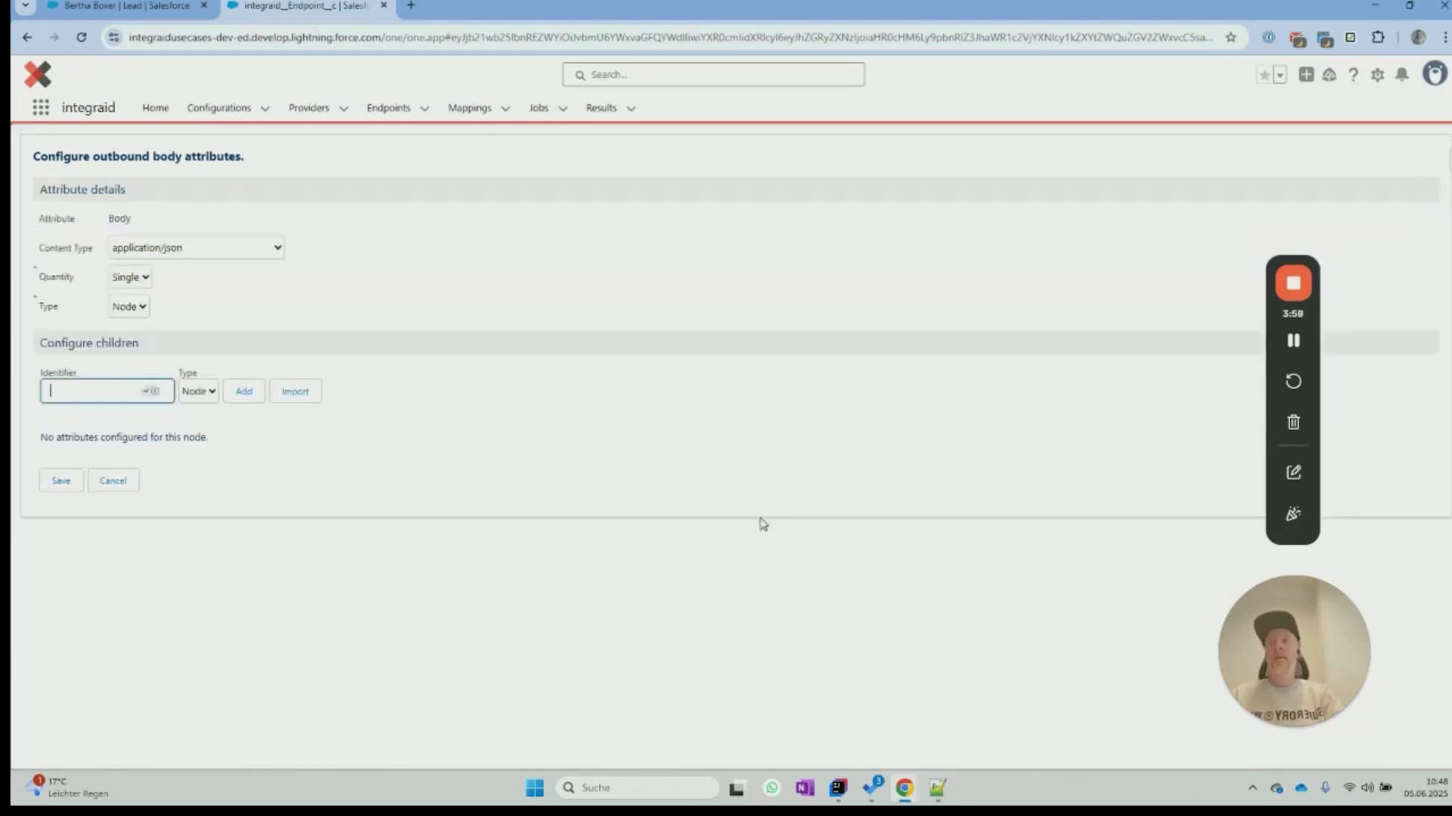
click(641, 313)
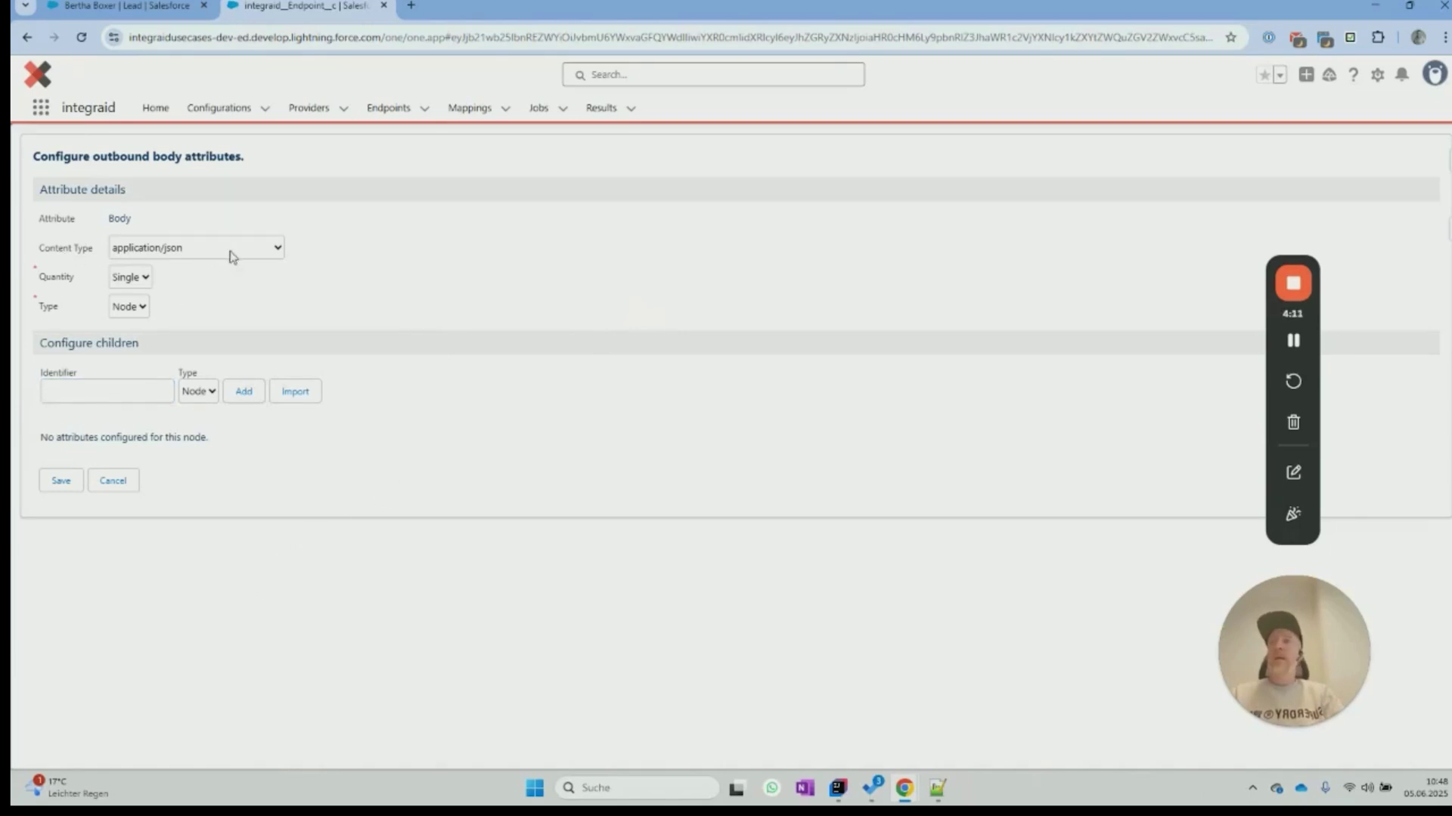
Step: Import the sample JSON request with messages (content, role) and model llama-3.1-sonar-large-128k-online as outbound body attributes and save them
click(295, 392)
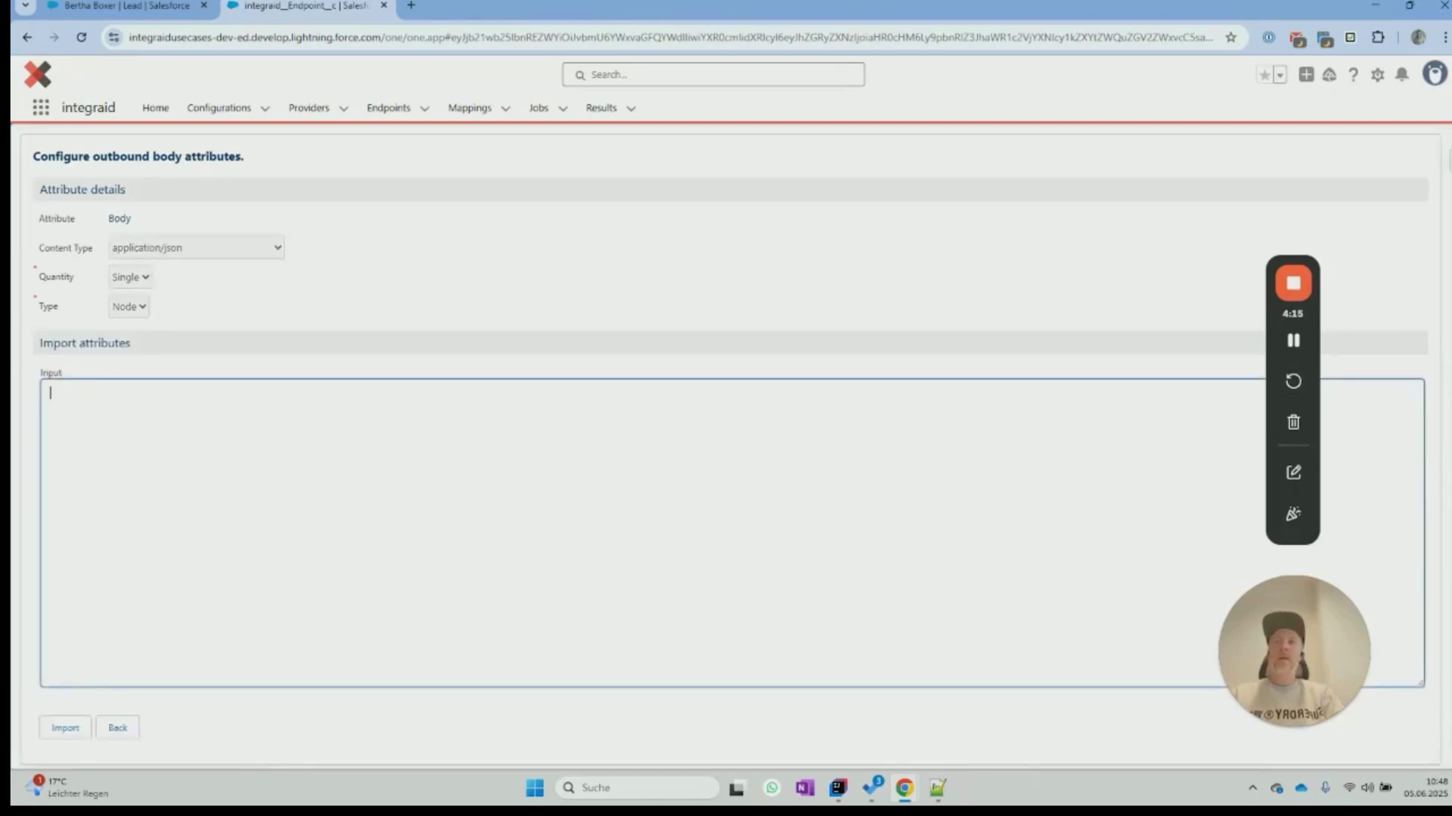
key(alt+Tab)
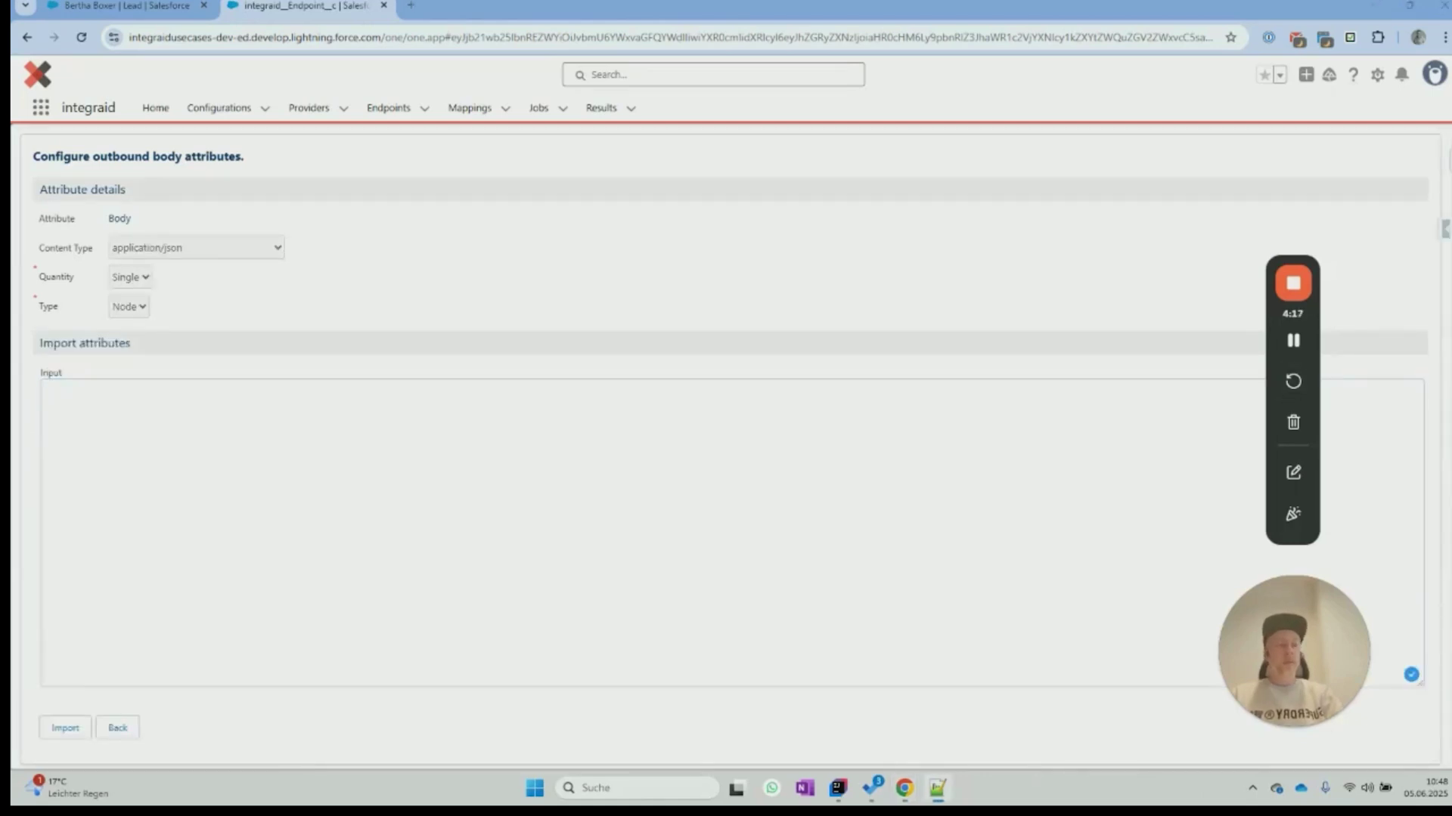
click(100, 432)
text({"messages":[{"content":"Was macht sedus.com und welches CRM setzen sie ein. Maximal 200 Wörter.","role":"user"}],"model":"llama-3.1-sonar-large-128k-online"})
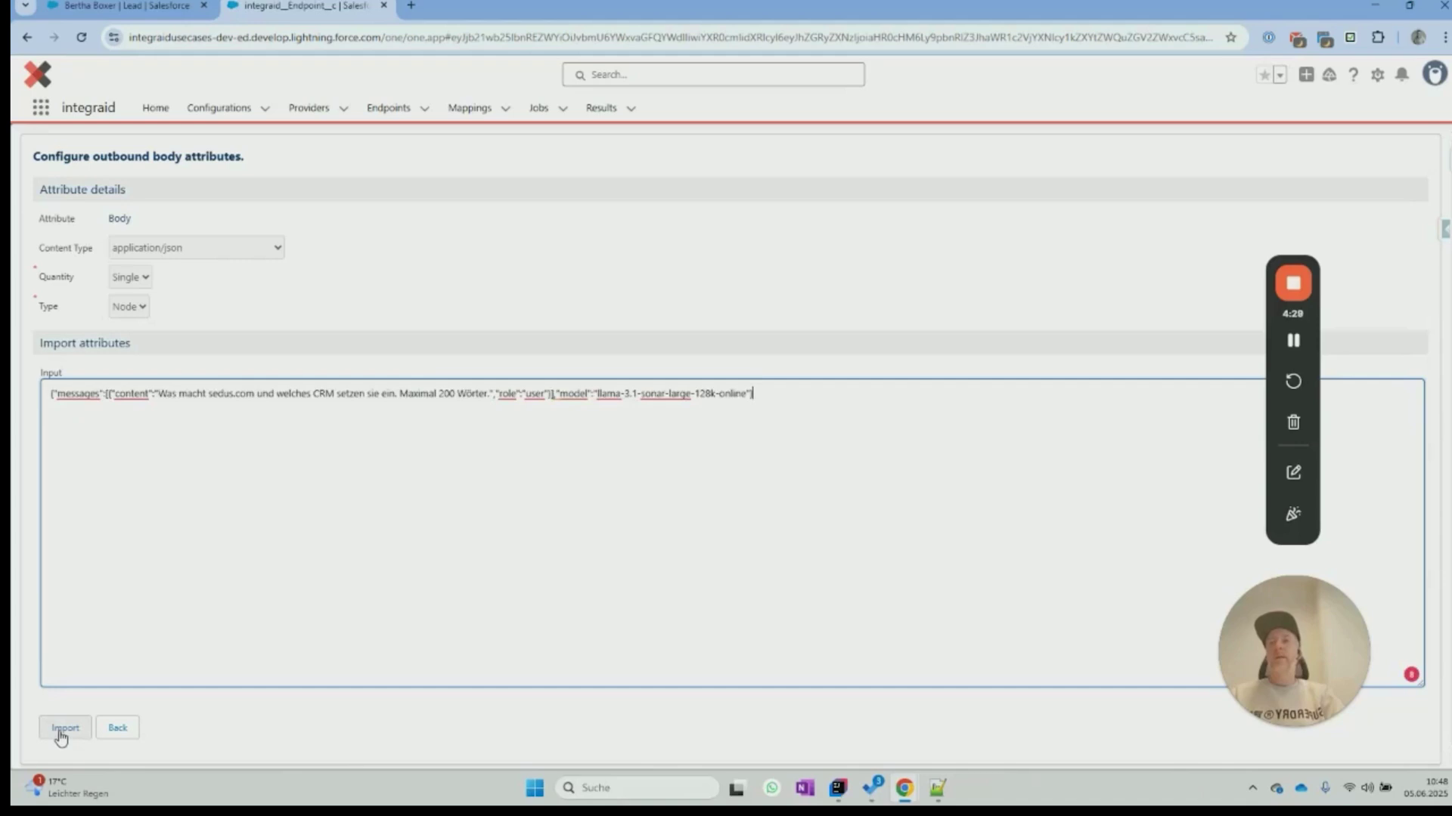
click(64, 729)
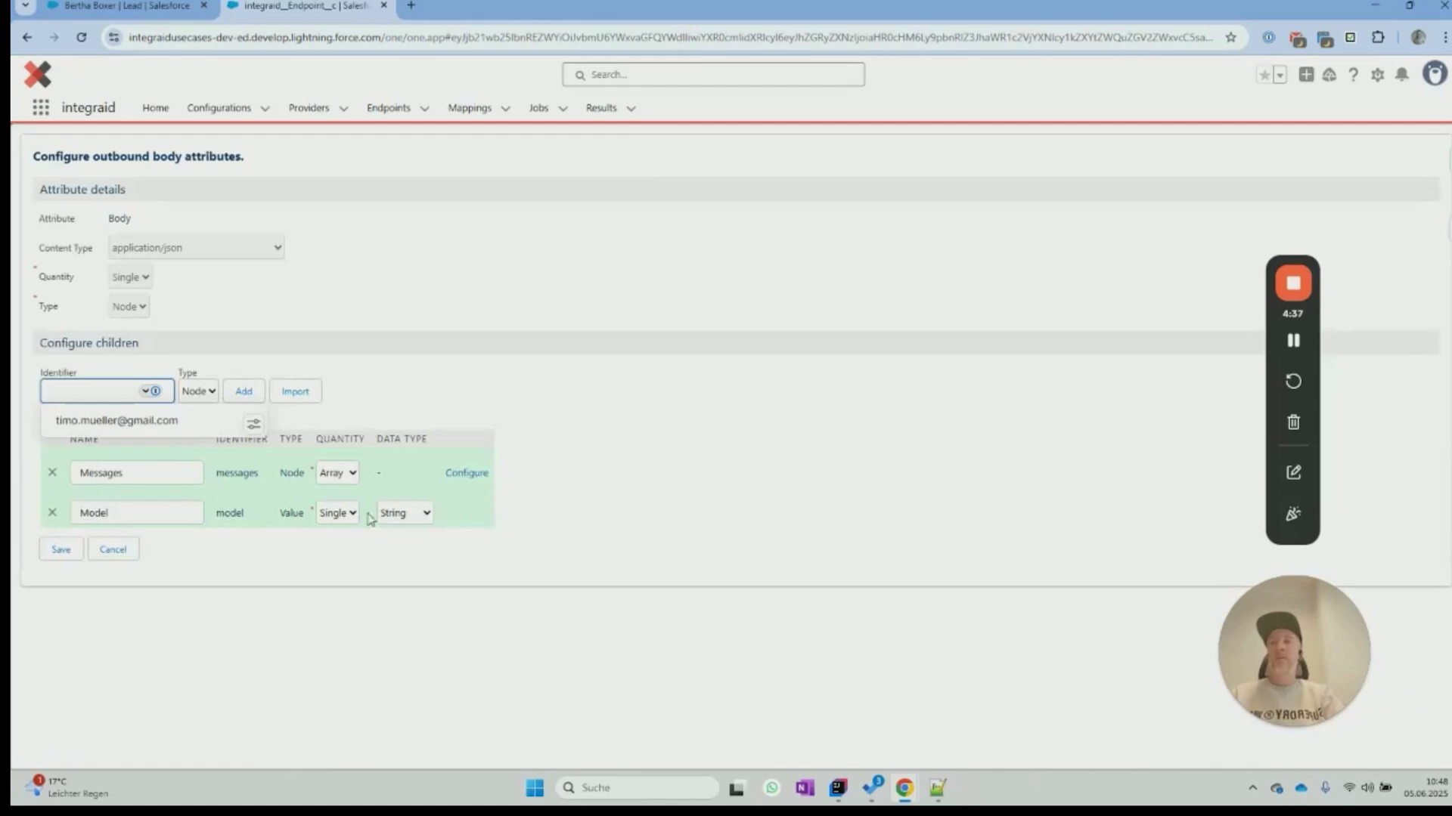
click(586, 495)
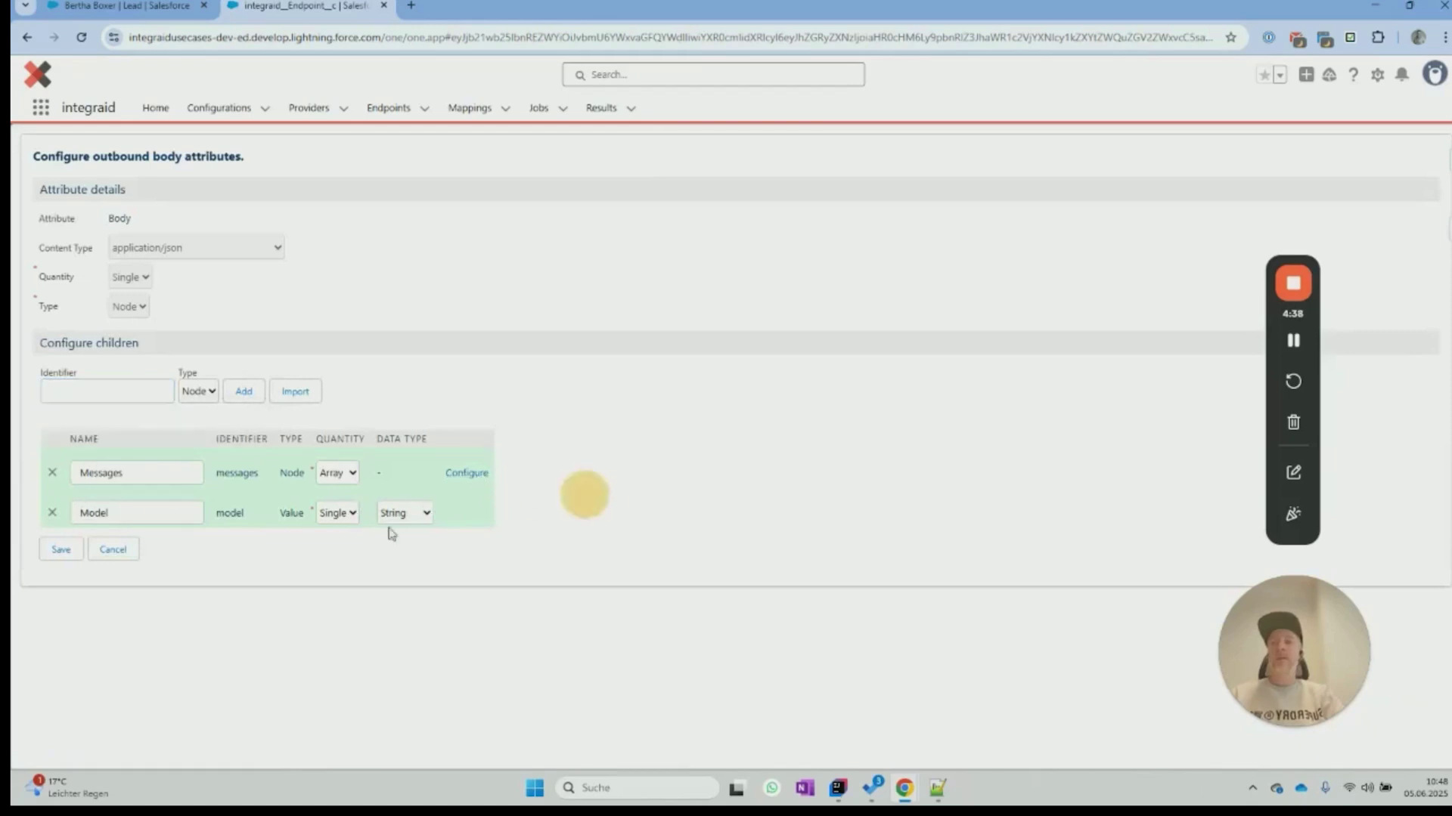
click(61, 550)
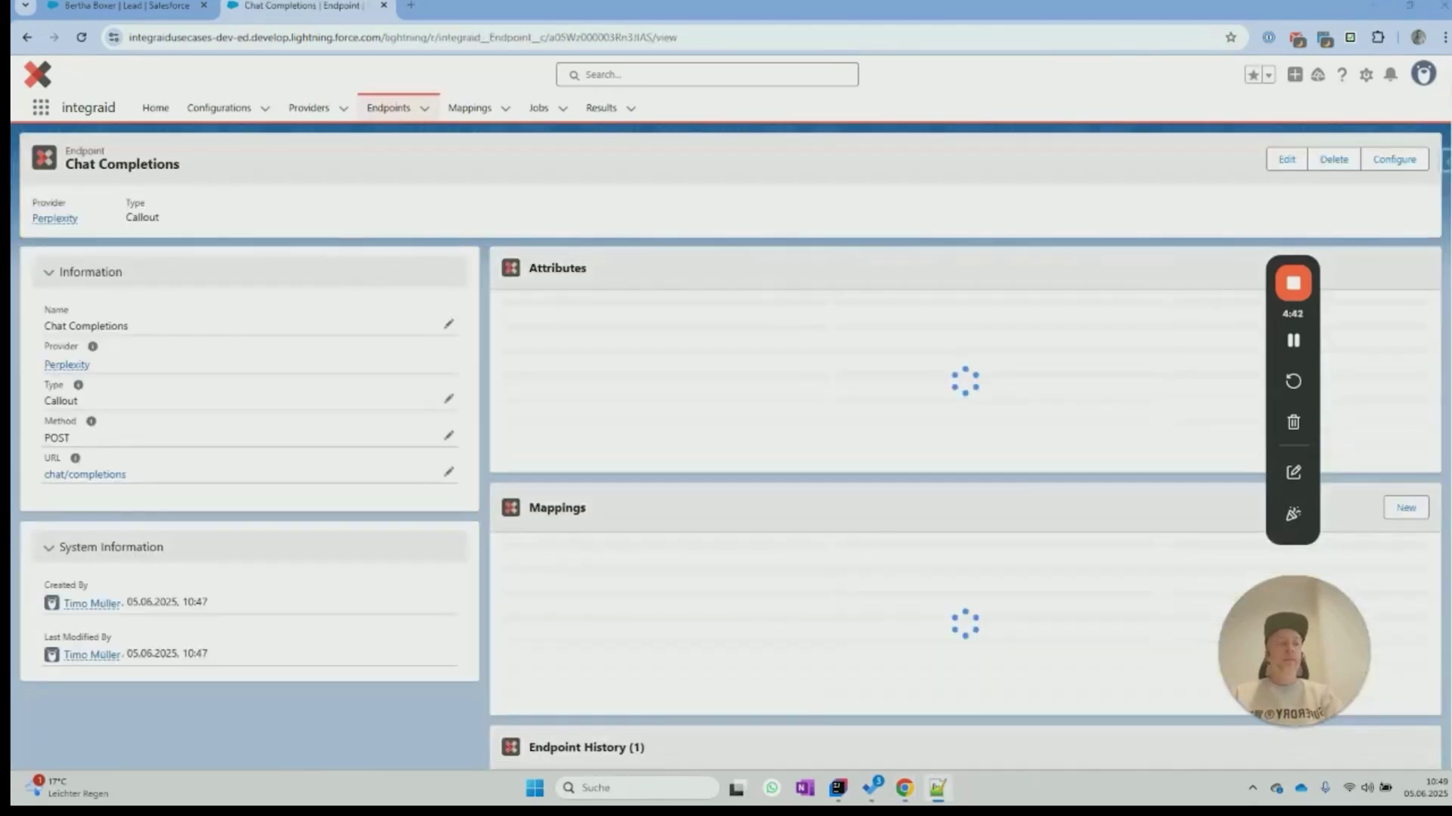
Step: Reopen the endpoint's attribute configuration with direction Inbound and location Body
click(1403, 156)
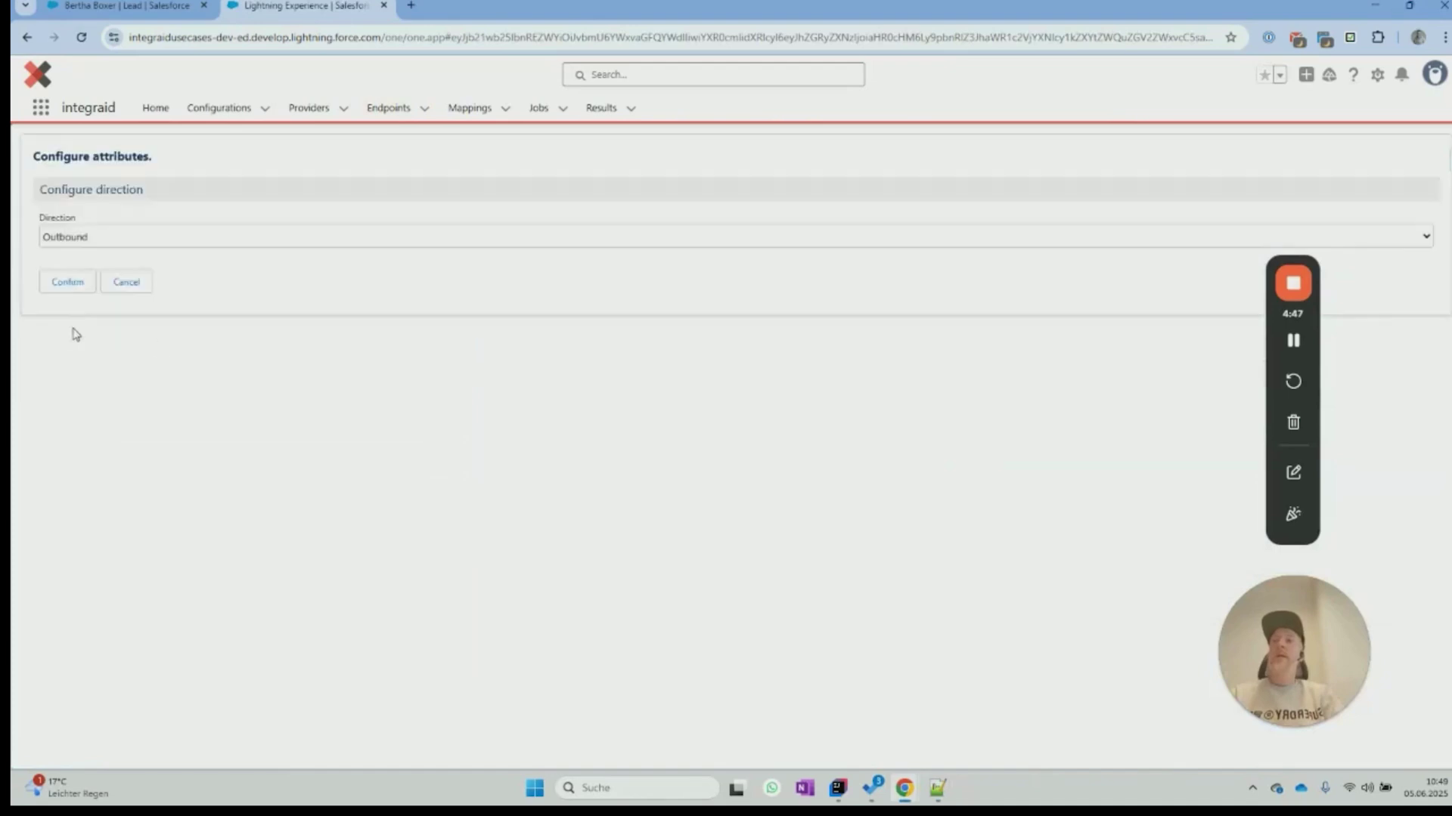
click(72, 239)
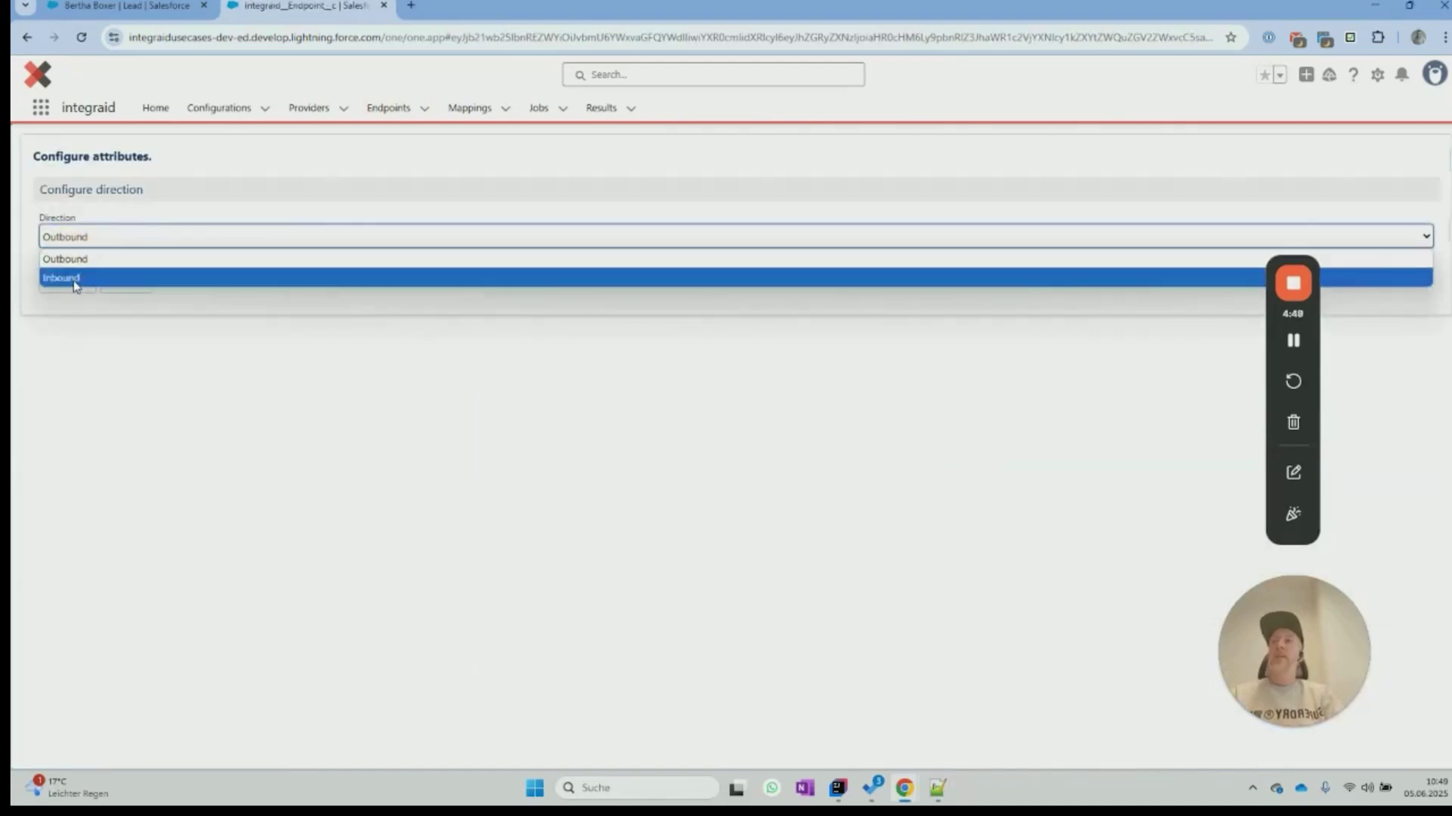
click(75, 278)
click(68, 287)
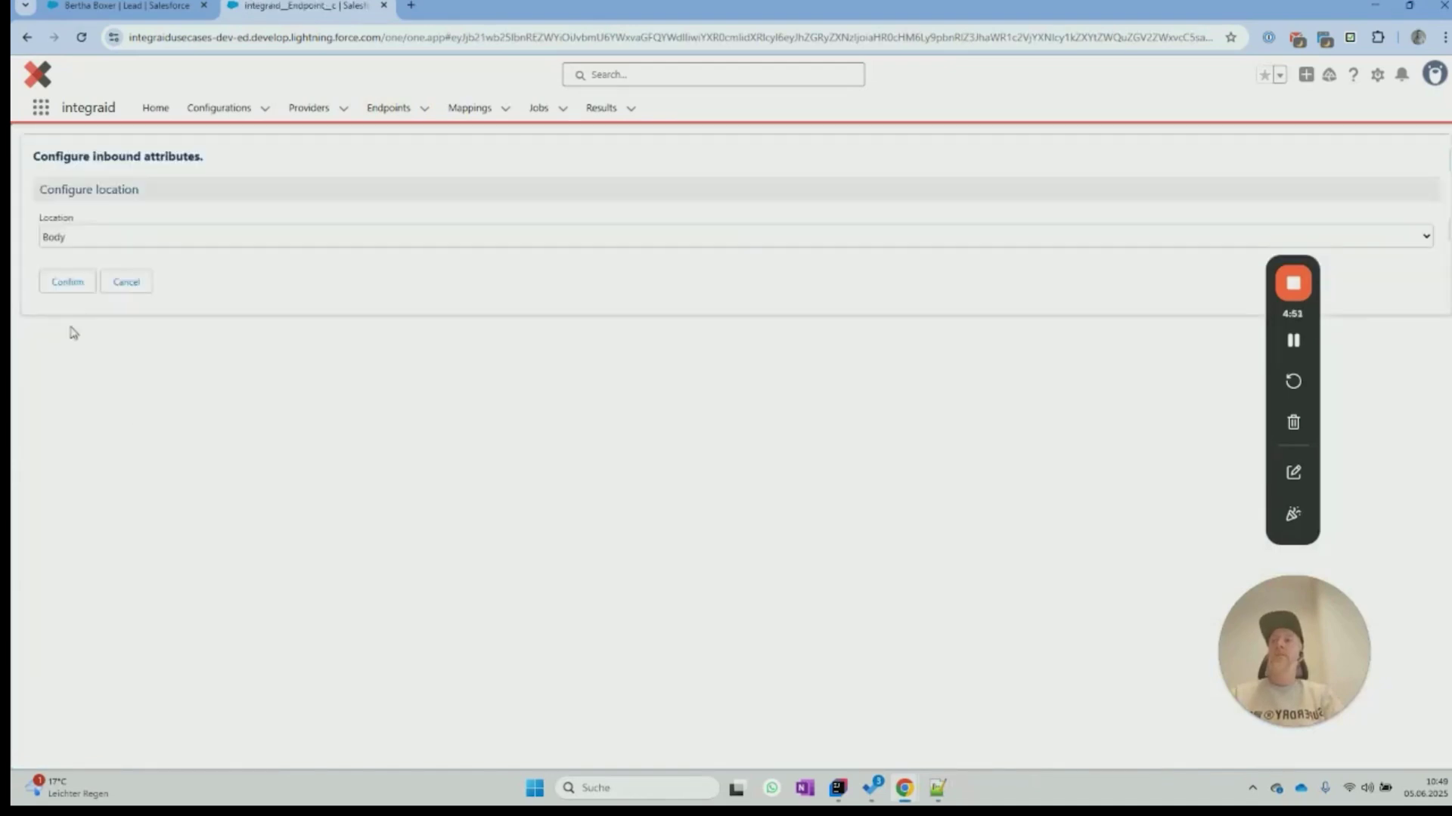
click(68, 293)
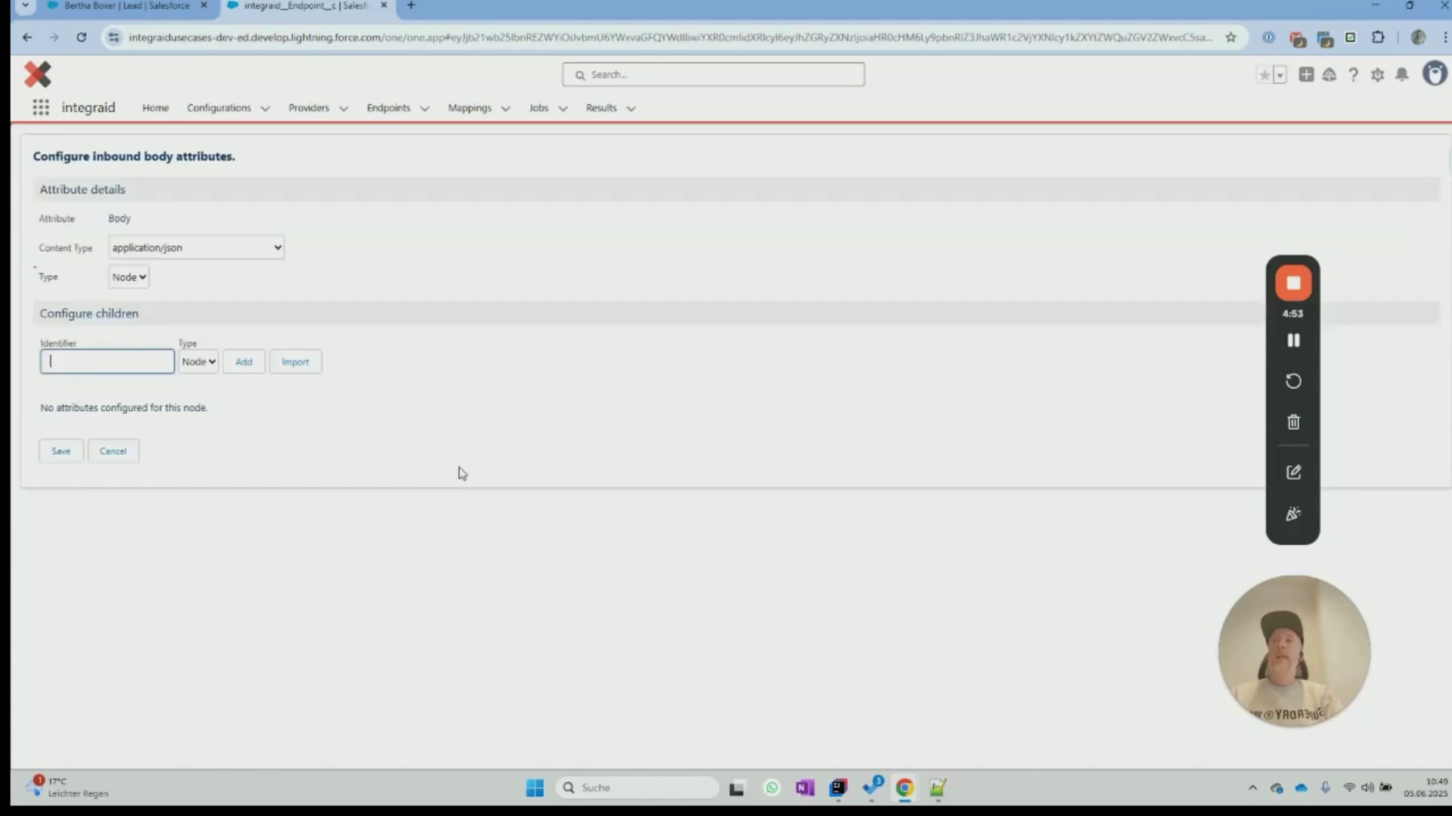
Step: Import the sample JSON chat completion response as inbound body attributes and save them
click(296, 363)
click(144, 414)
key(ctrl+v)
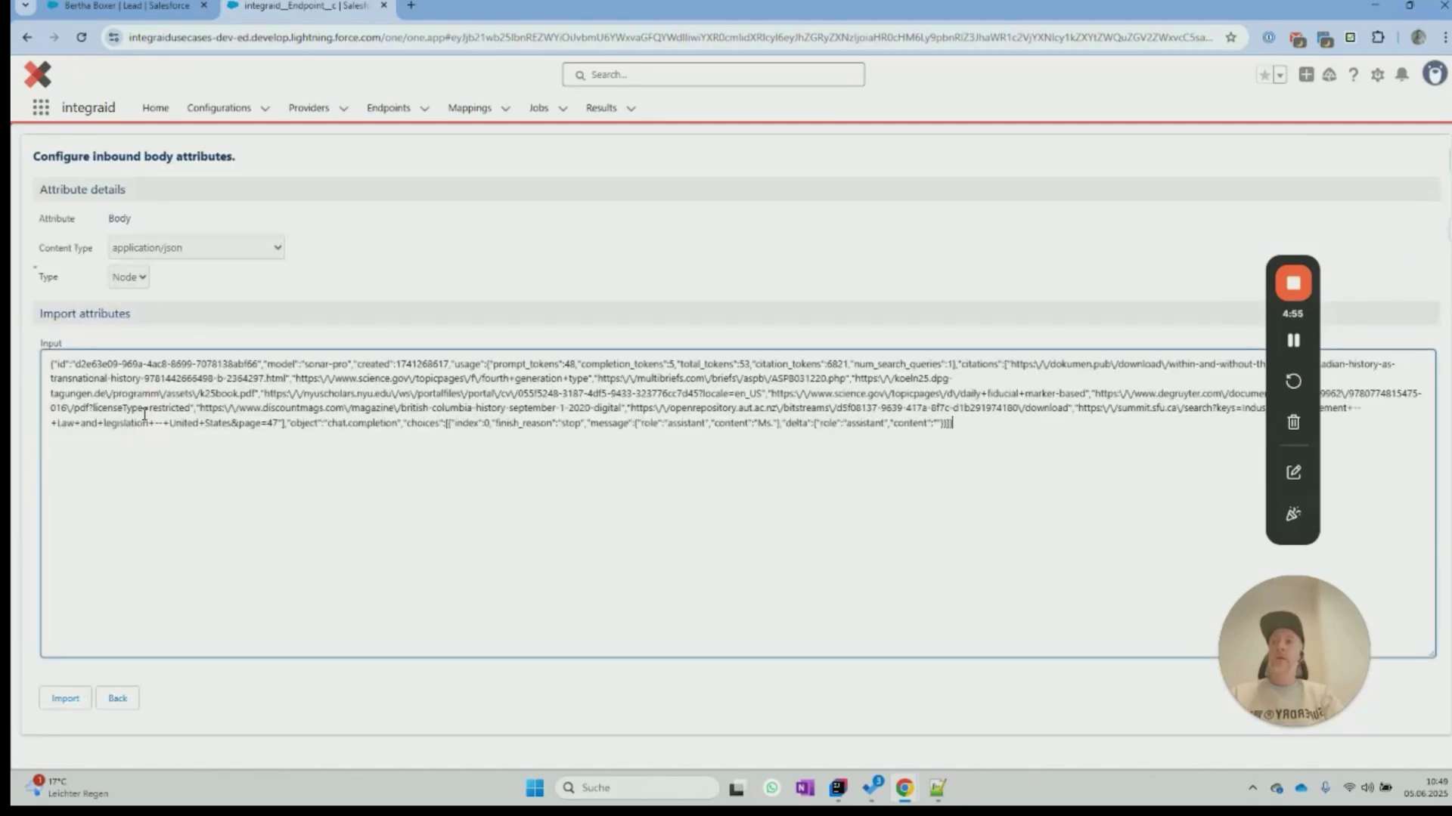
click(66, 703)
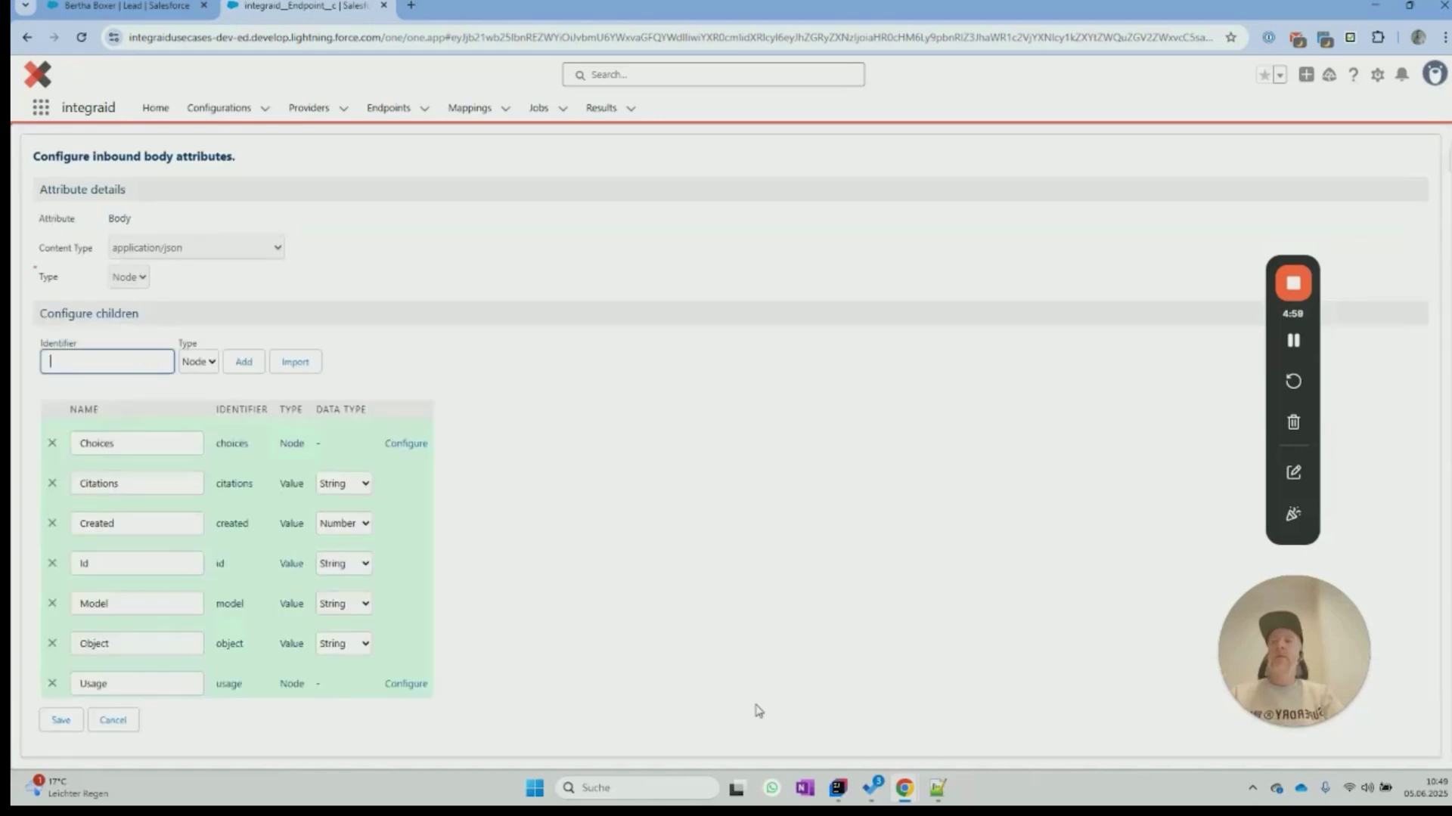
scroll(745, 575, down, 1)
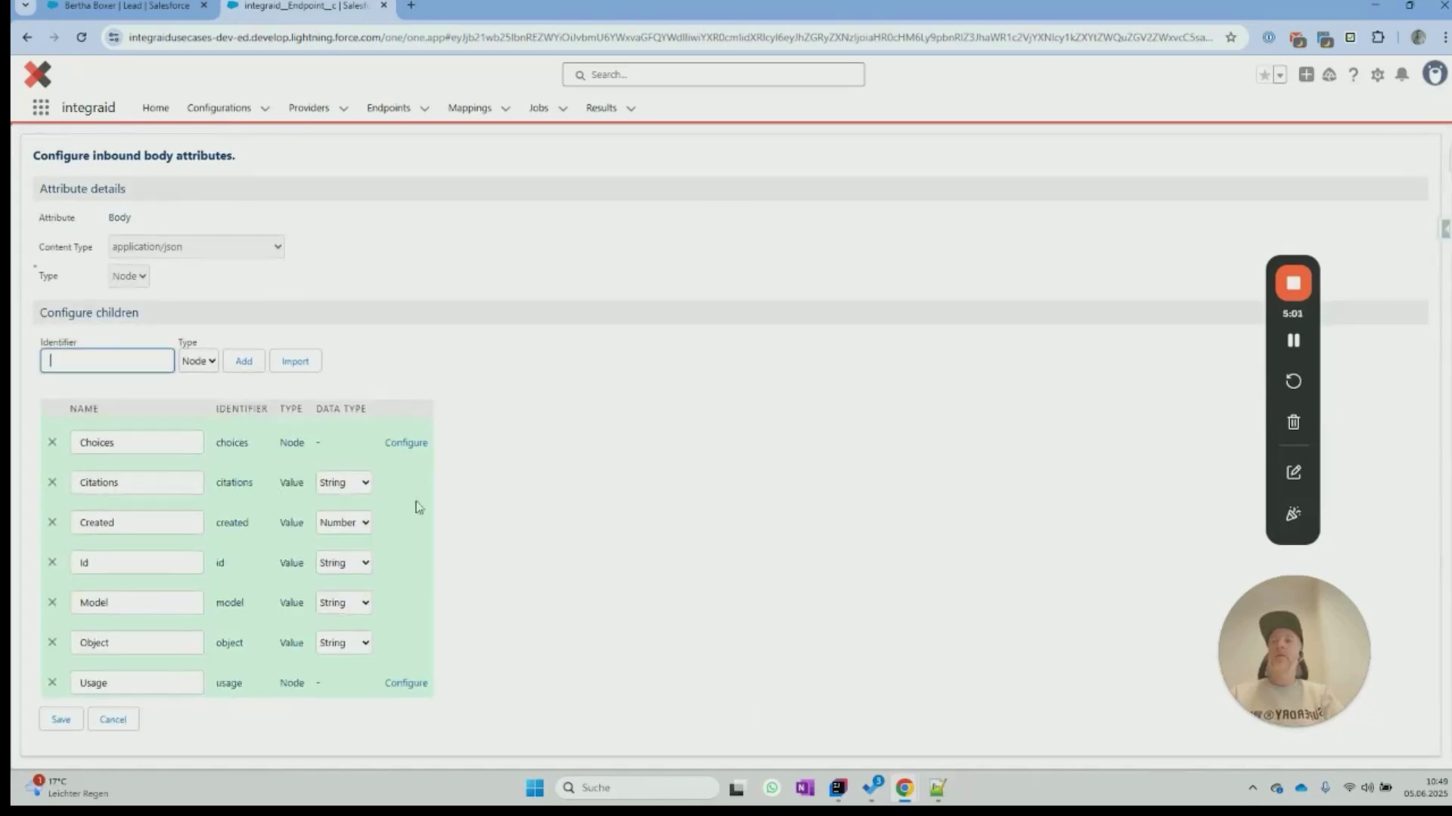
click(62, 722)
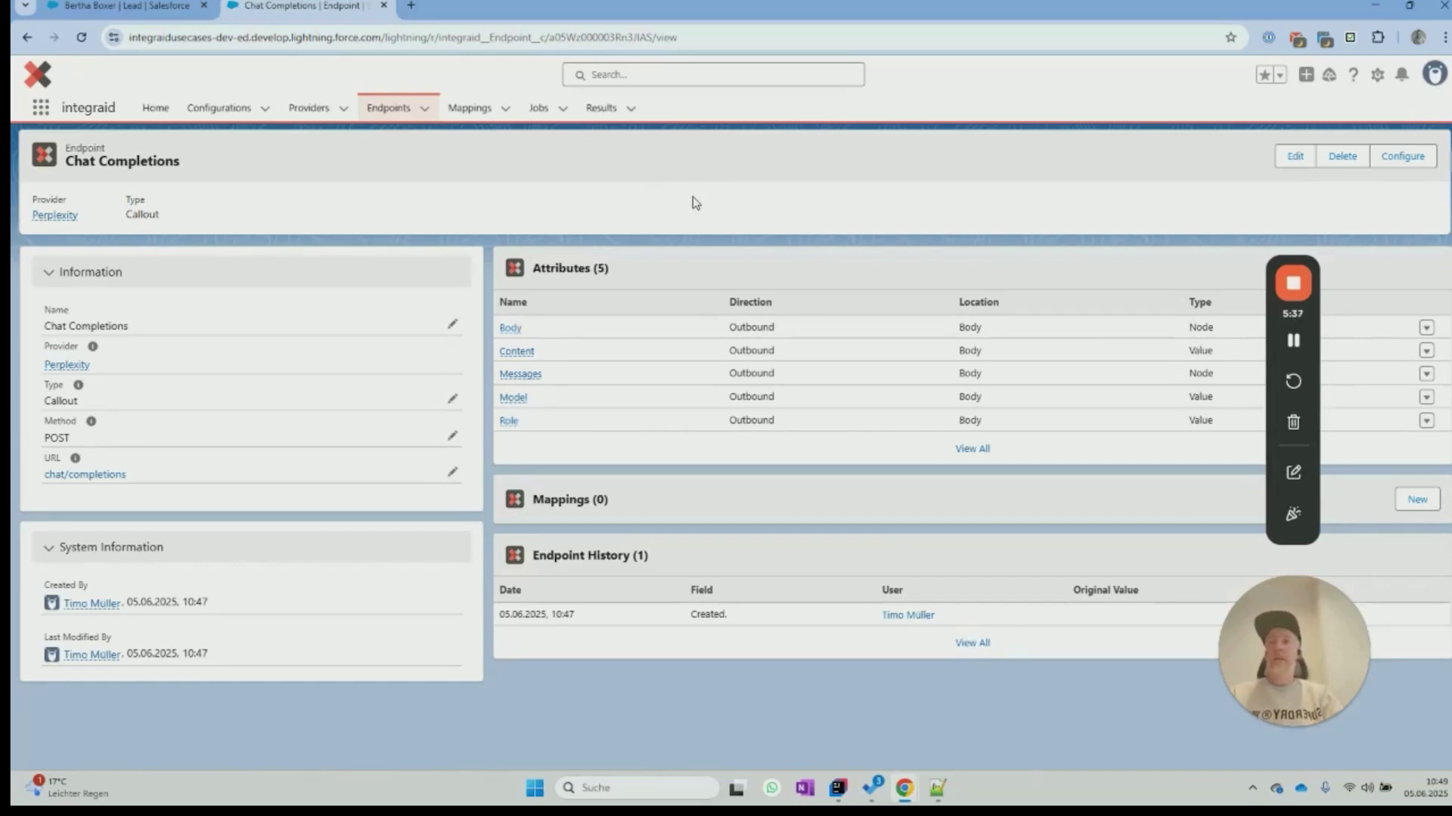
Step: Create a mapping named Get Employees for the Chat Completions endpoint and save it
click(1417, 500)
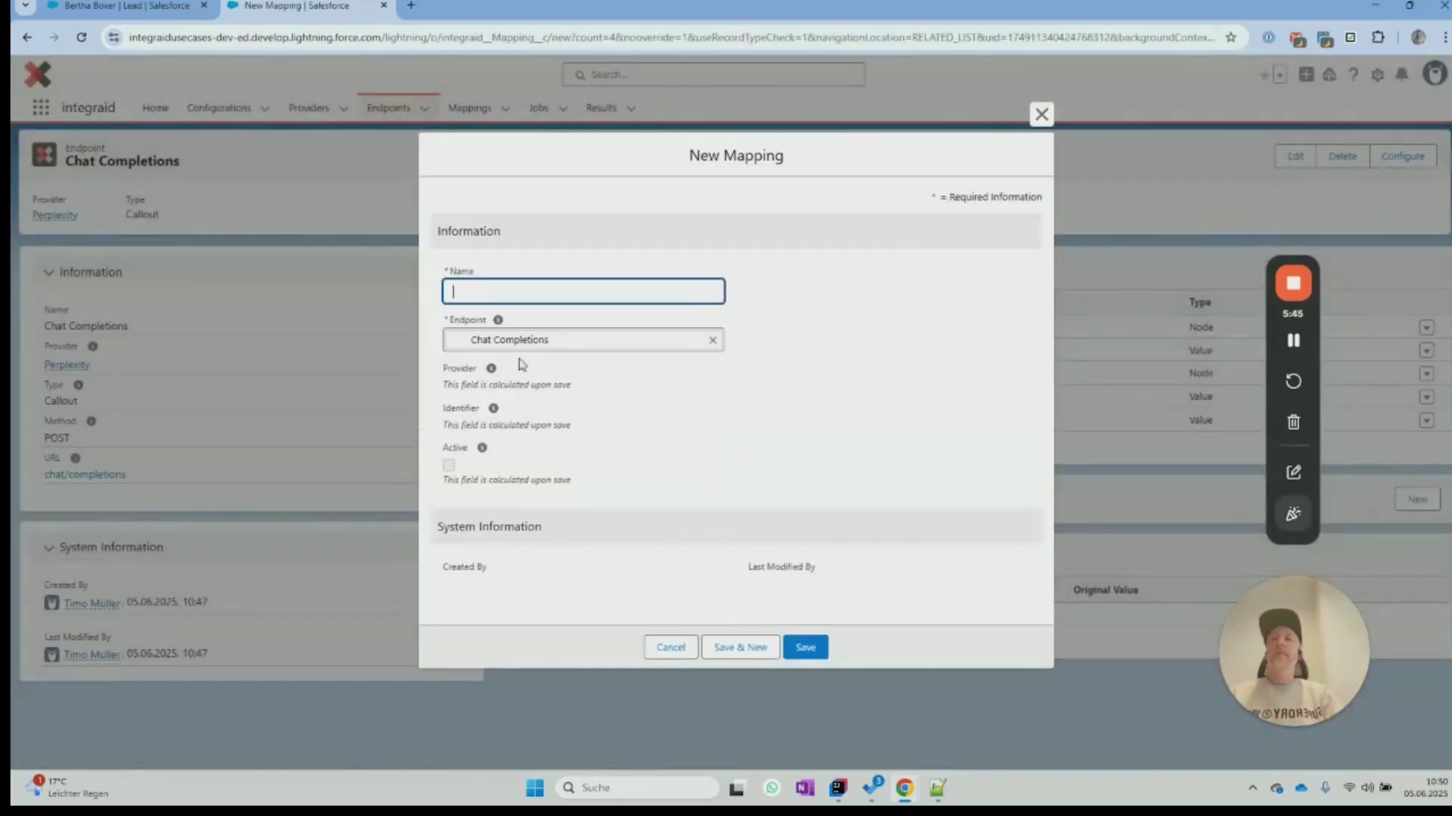
key(alt+Tab)
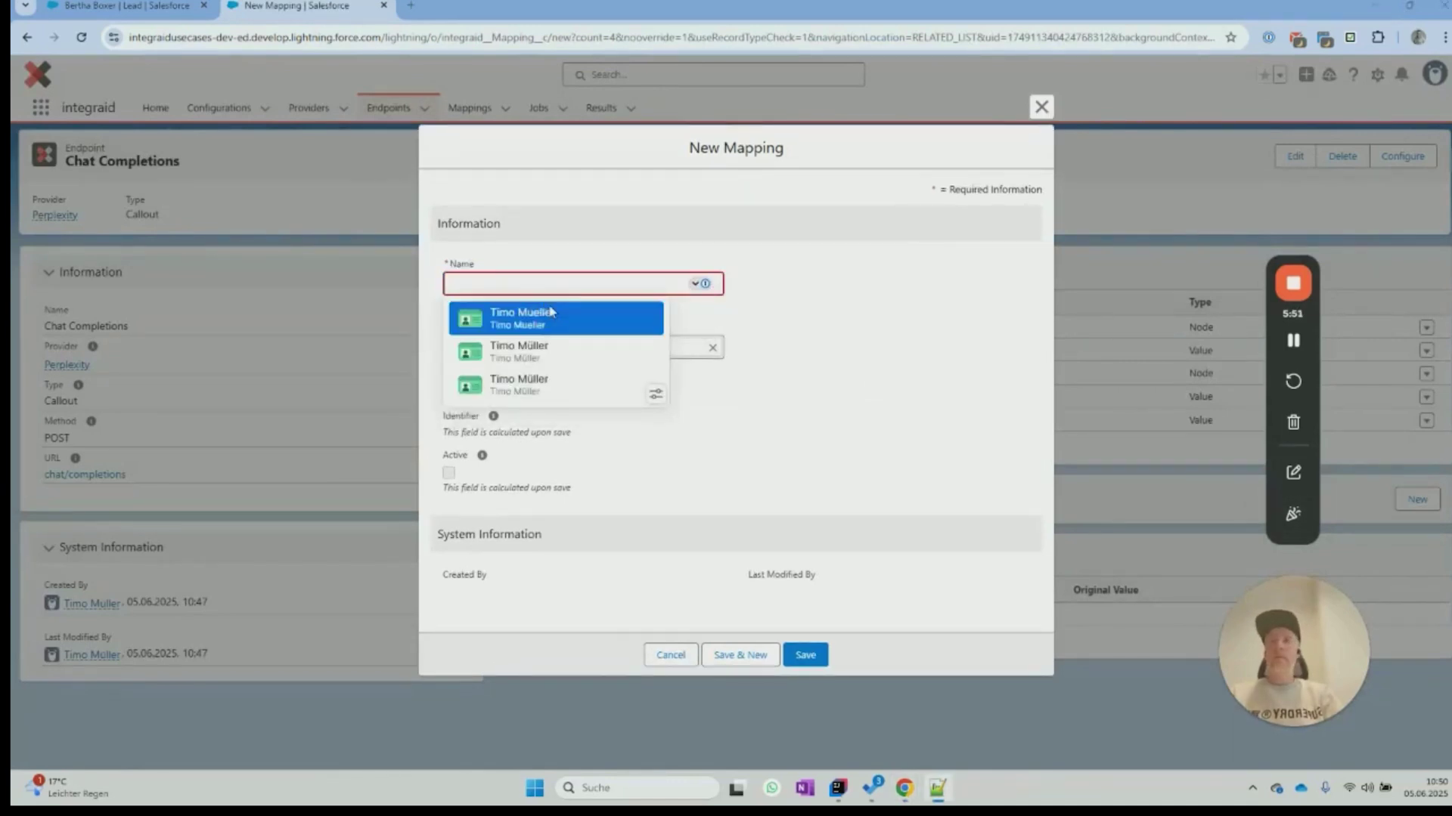
click(535, 285)
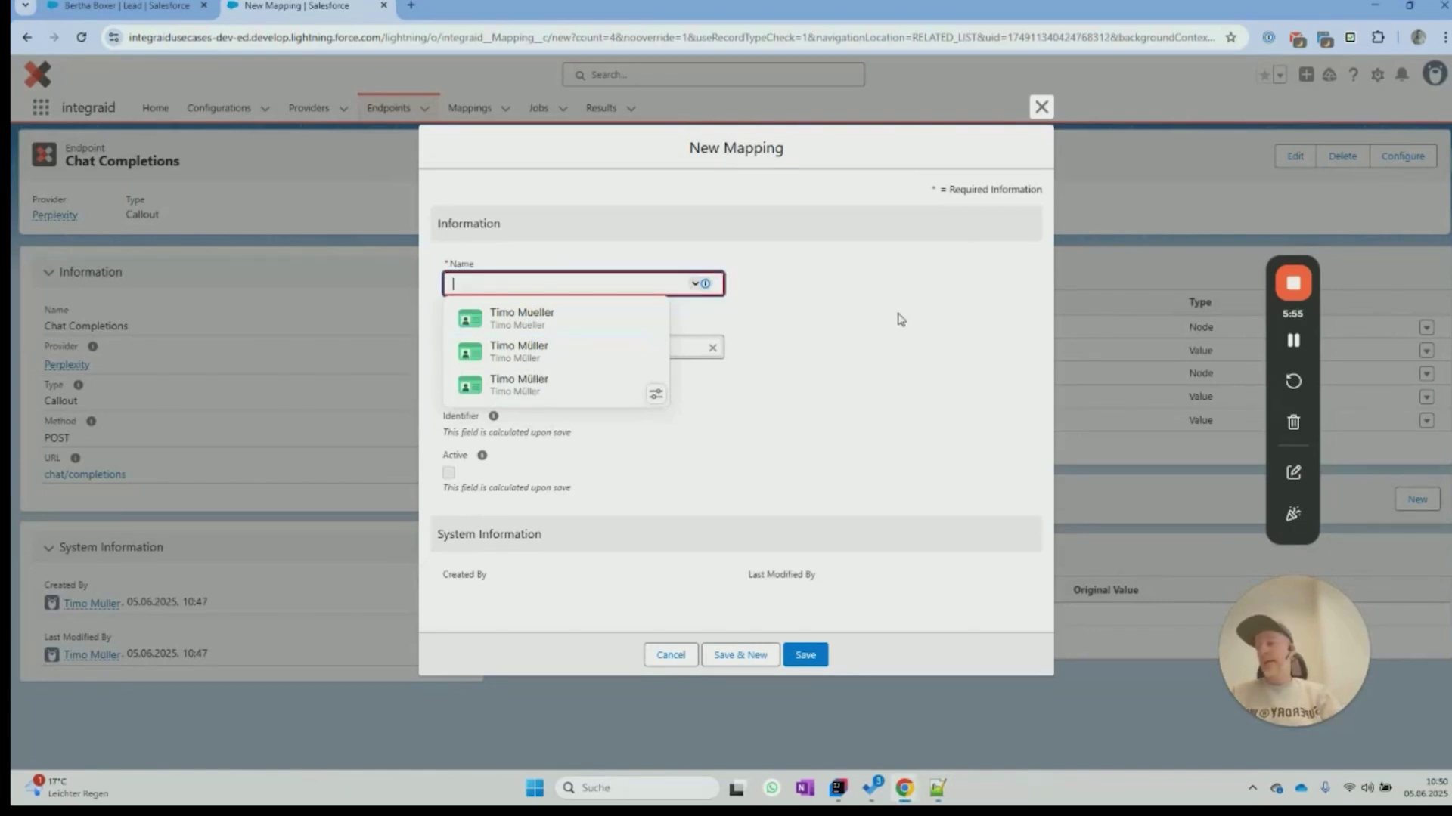
text(Get Employees)
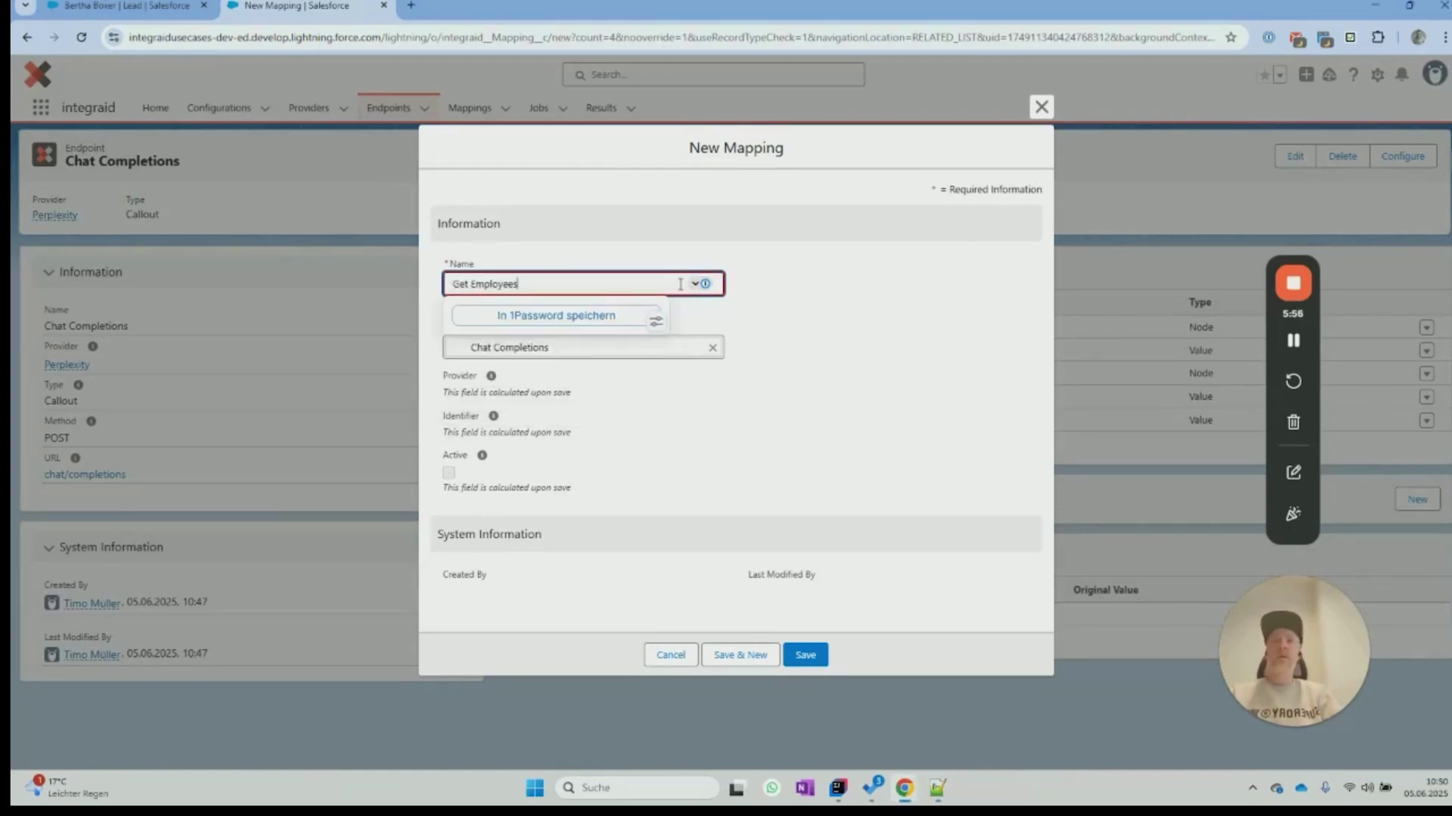
click(841, 272)
click(810, 646)
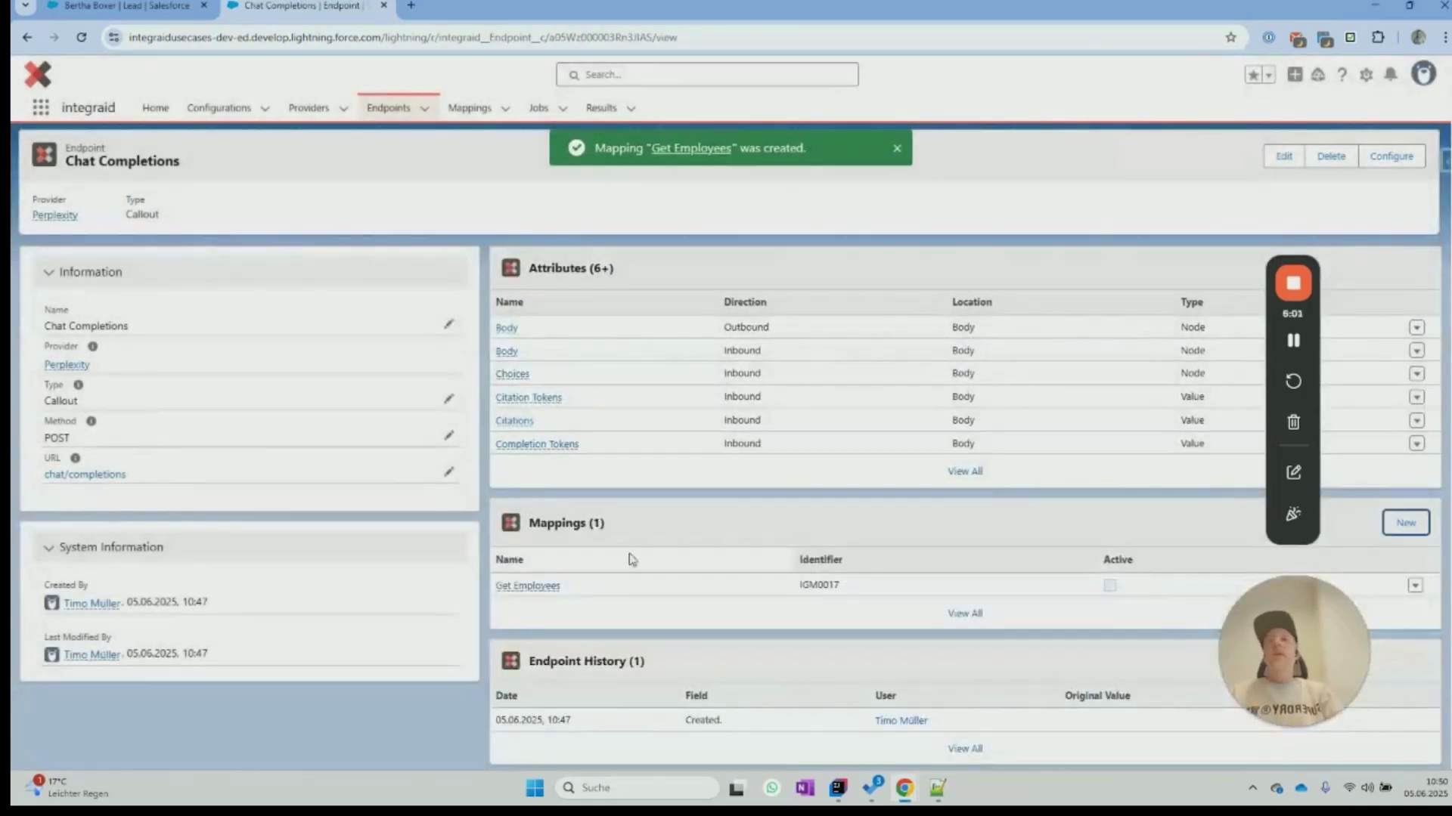
Step: Add the Lead object as primary scope of the Get Employees mapping and return to the refreshed mapping record
click(529, 586)
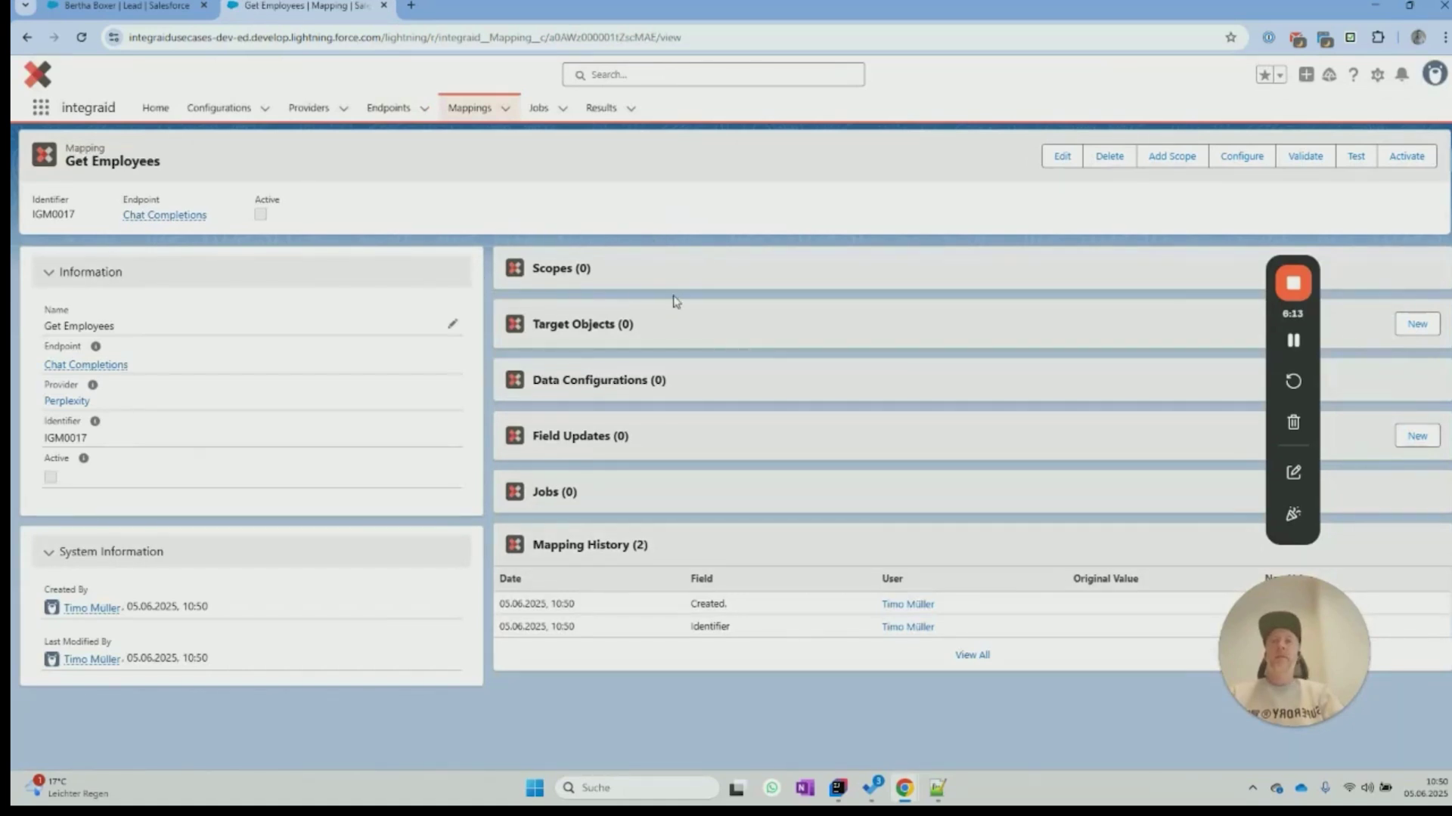
click(1172, 157)
click(121, 198)
text(Lead)
click(202, 199)
click(51, 290)
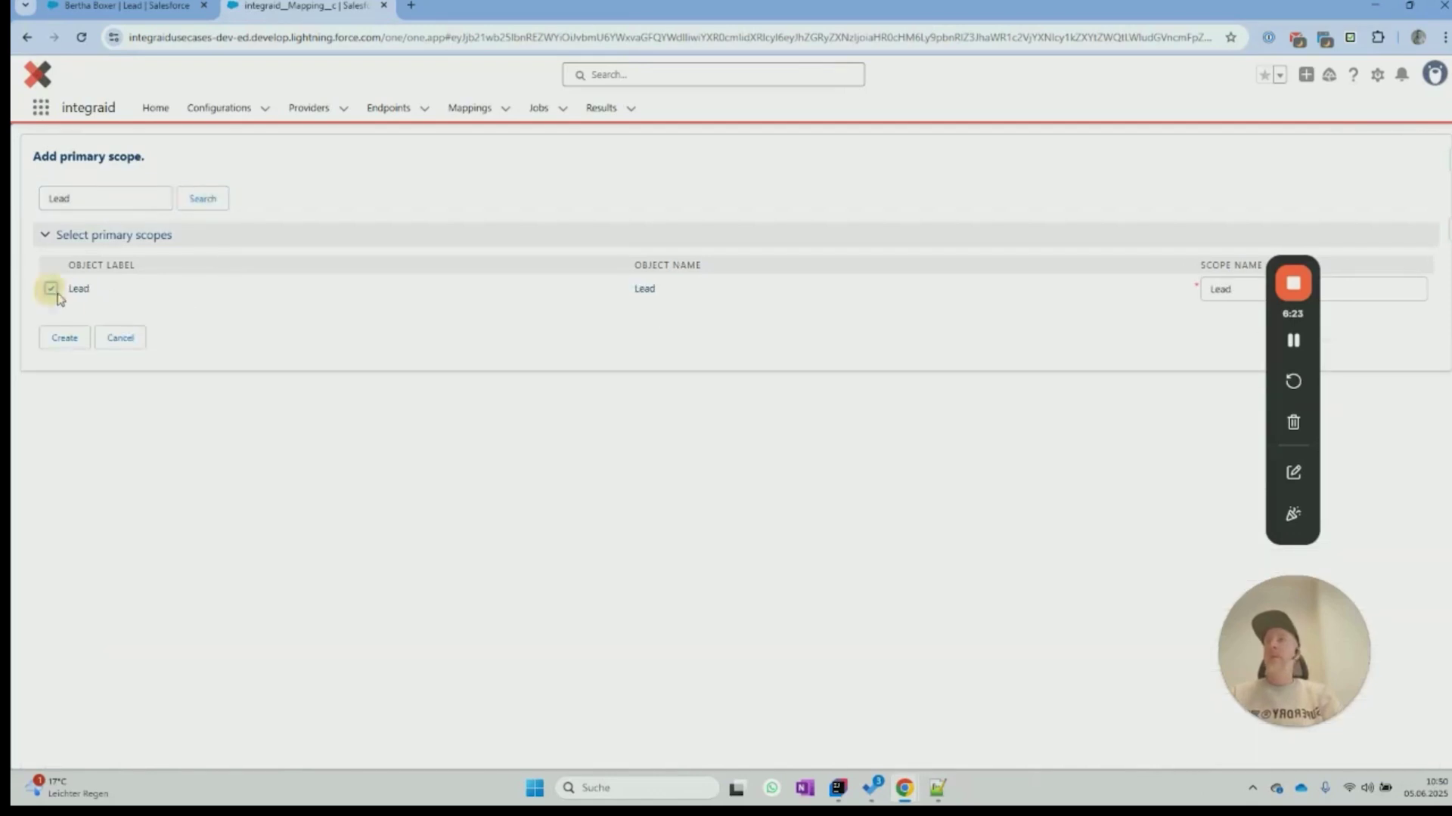
click(64, 338)
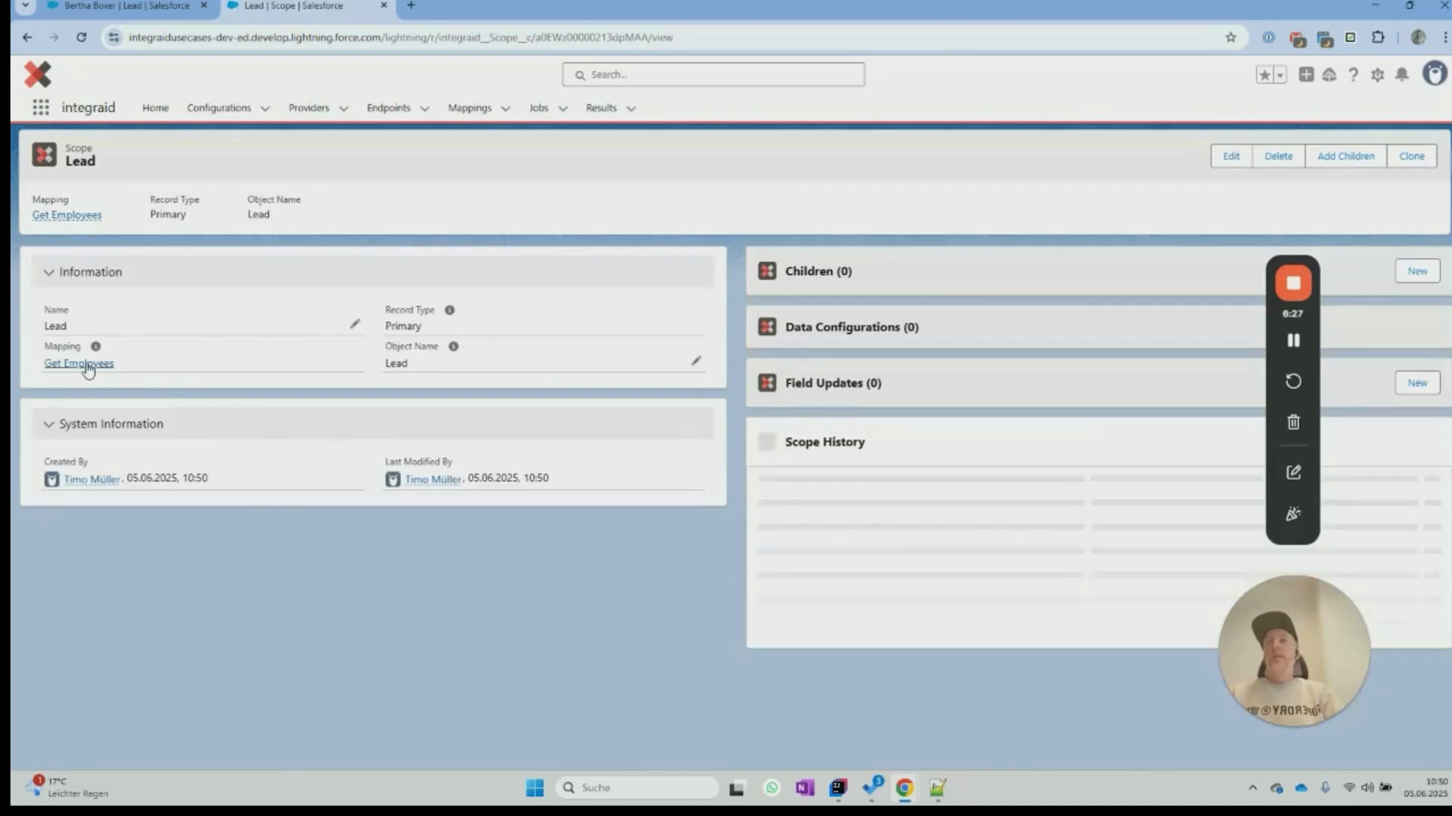
click(87, 369)
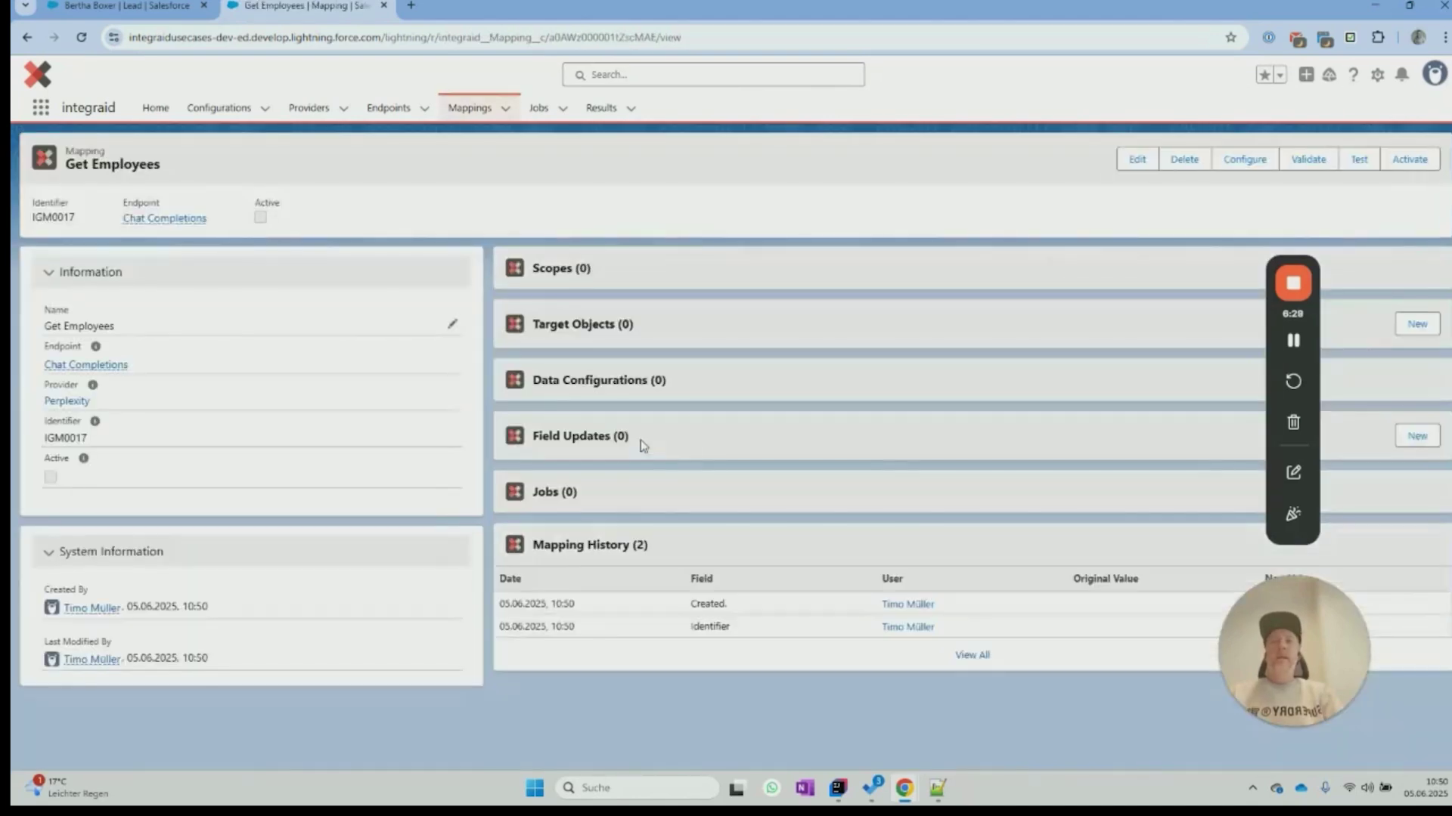
key(F5)
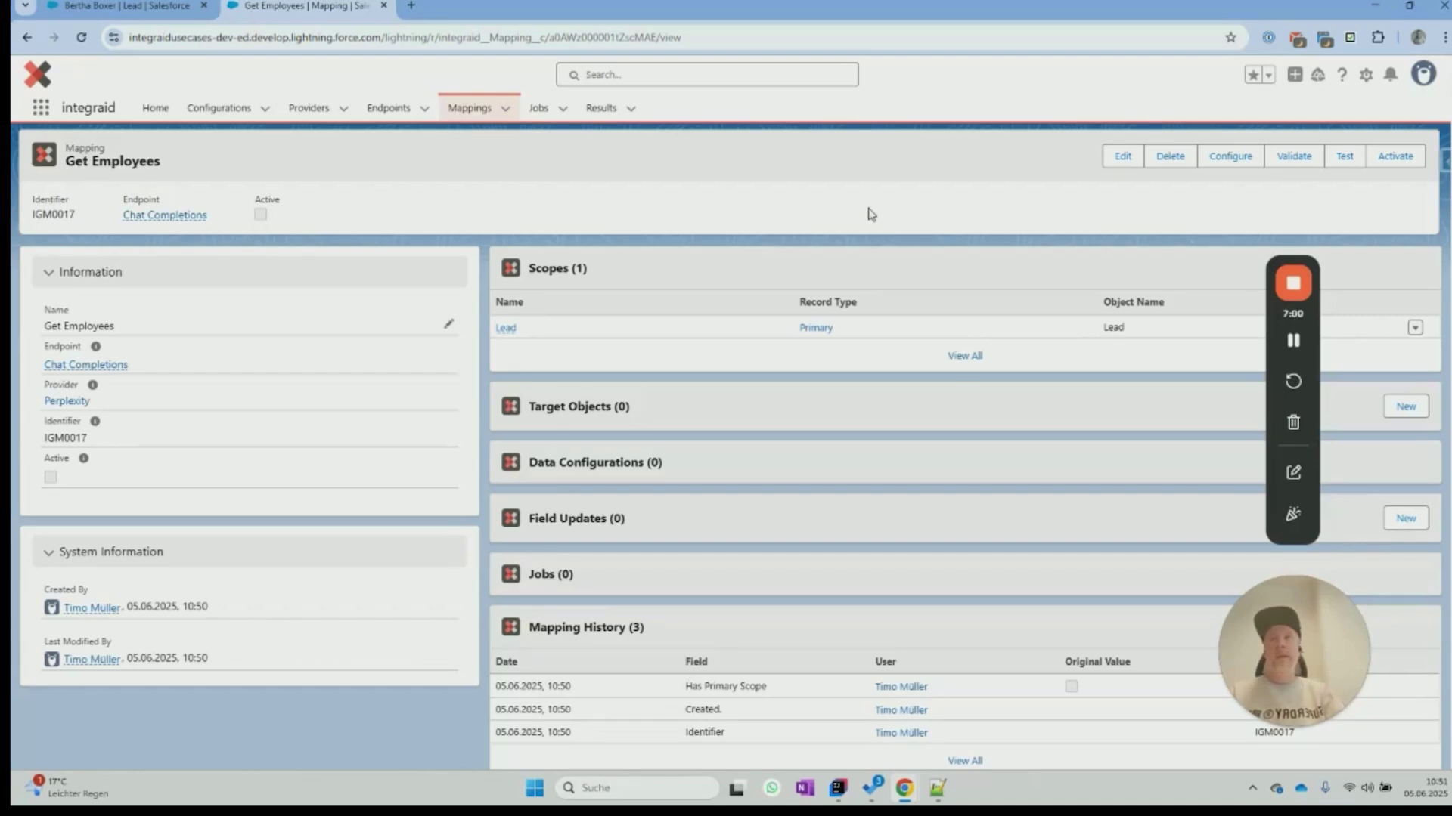
Step: Start configuring the Get Employees mapping in the Outbound direction and add the Body > Model attribute without scope, with source sonar-pro
click(1225, 160)
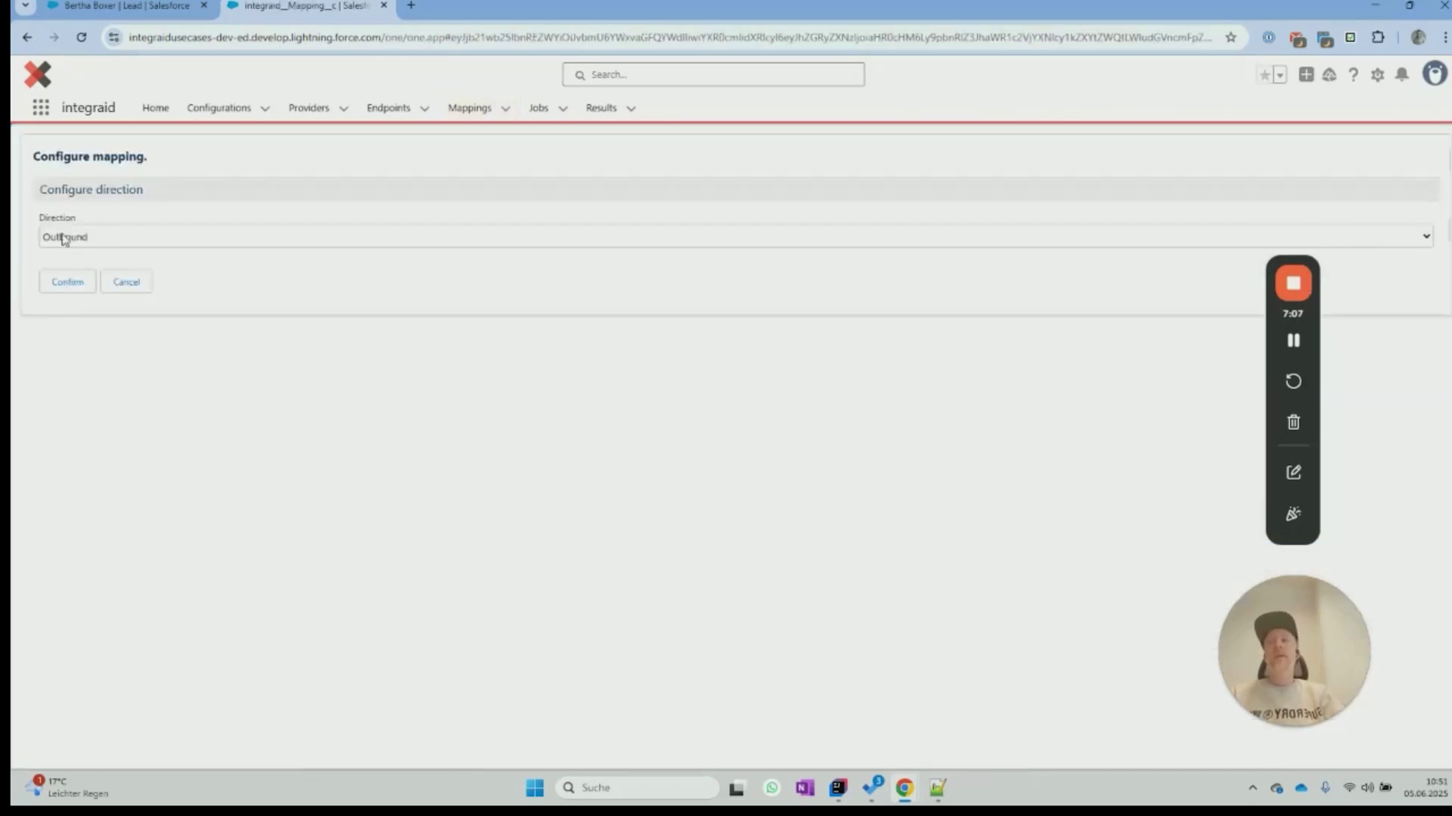
click(60, 285)
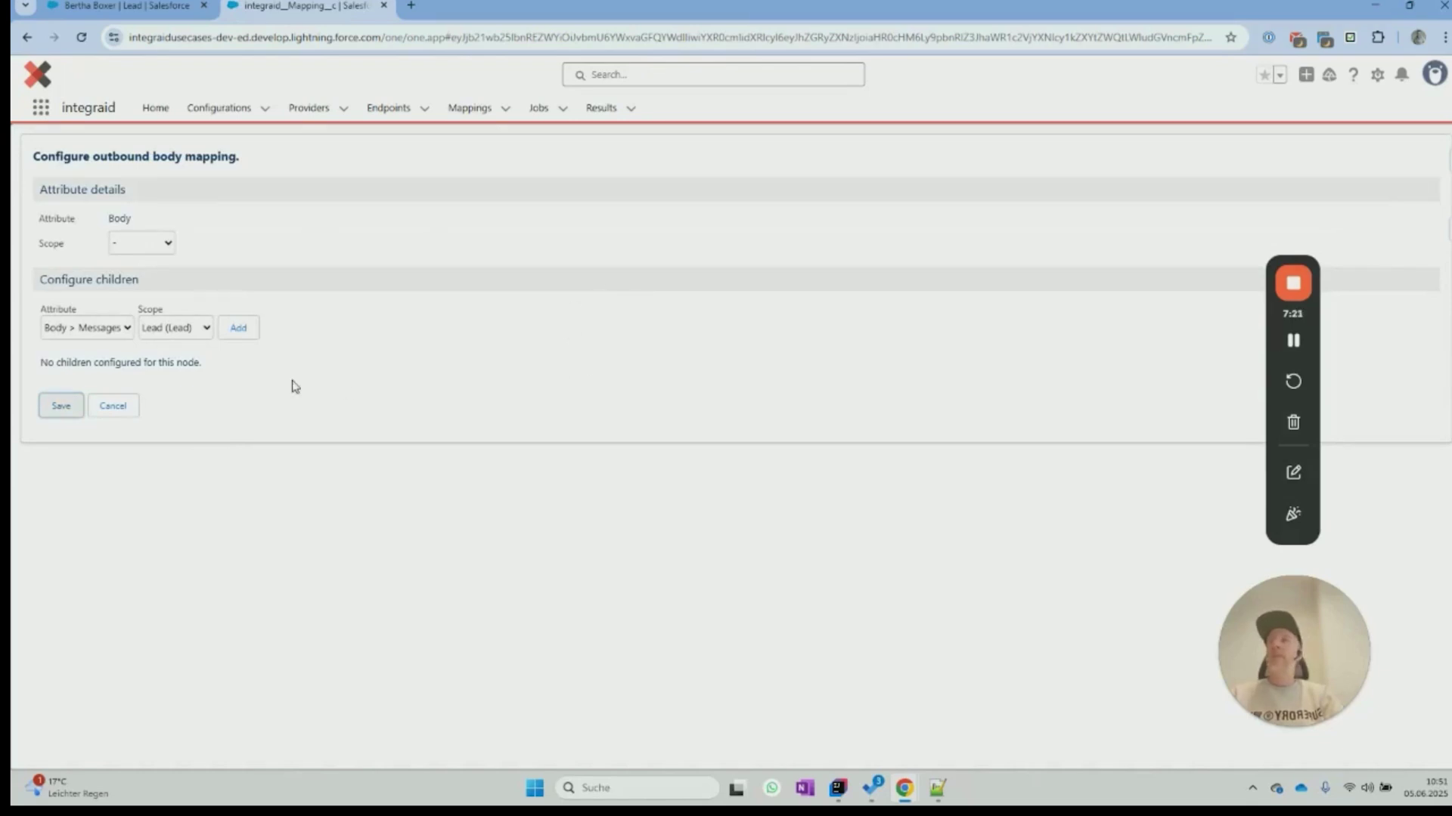
click(96, 336)
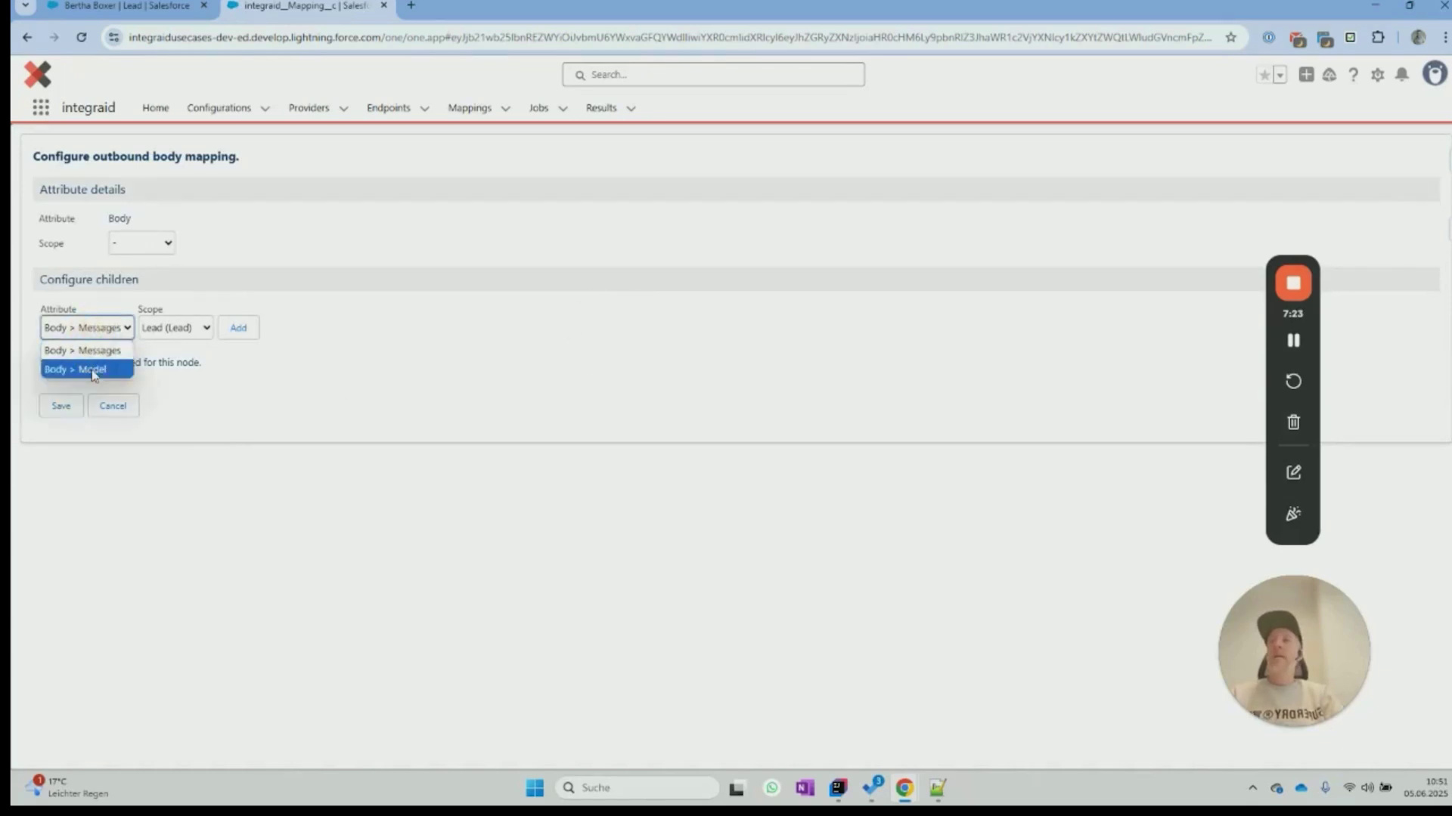
click(71, 366)
click(172, 329)
click(176, 354)
click(238, 327)
key(alt+Tab)
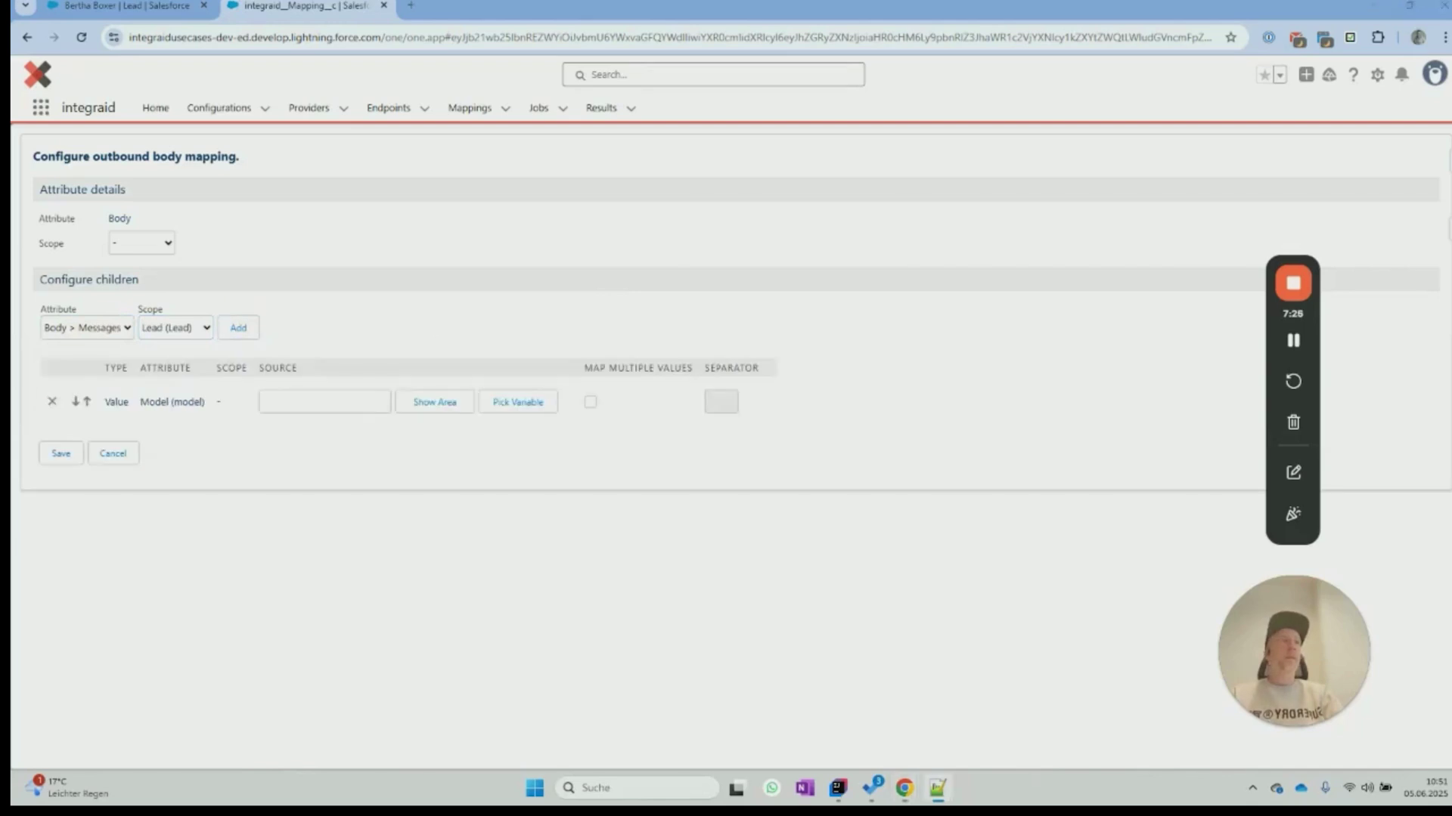
click(320, 401)
text(sonar-pro)
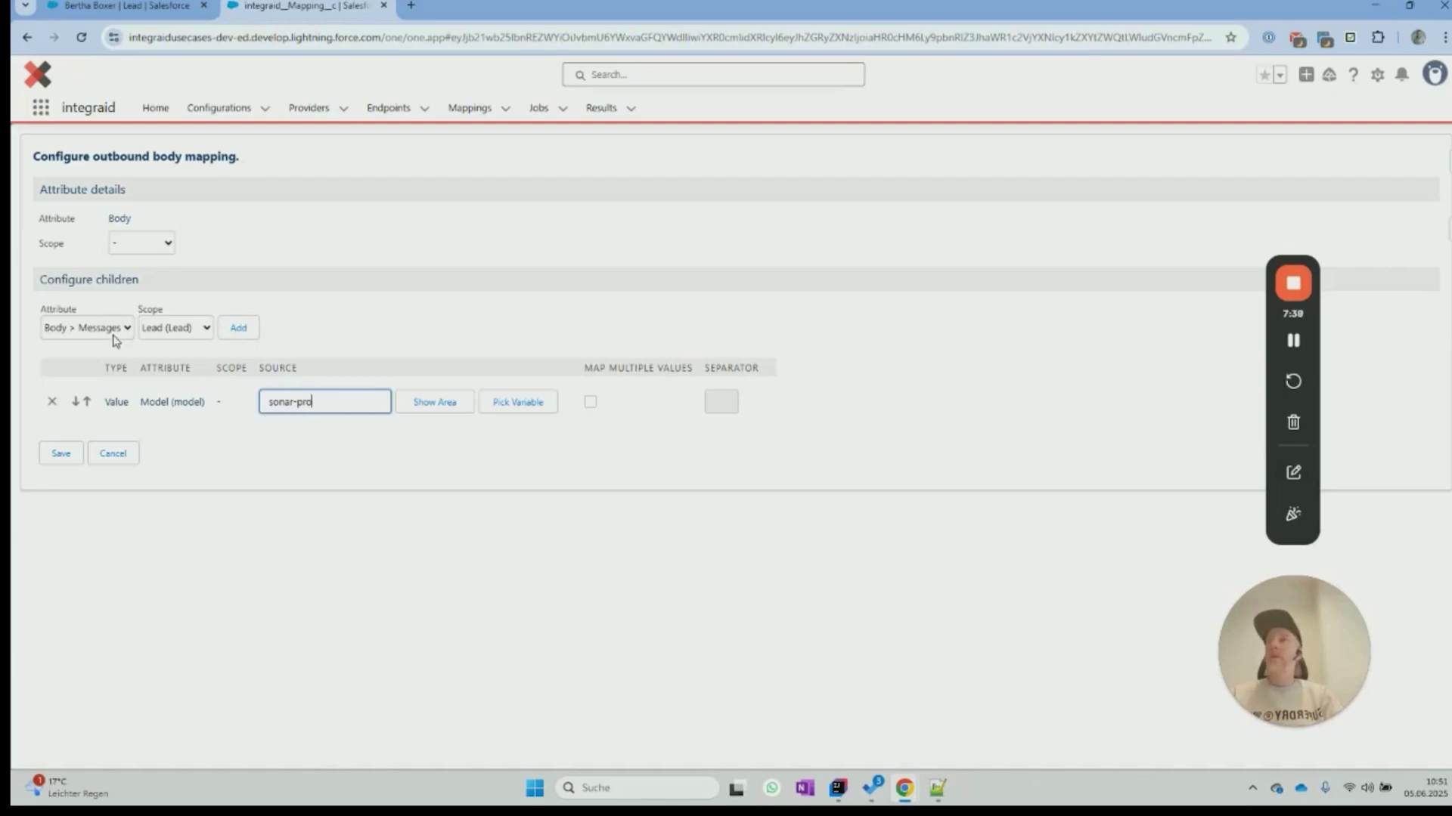
Step: Add the Body > Messages node without scope, remove any duplicate row, and open the node's configuration
click(168, 337)
click(168, 346)
click(242, 333)
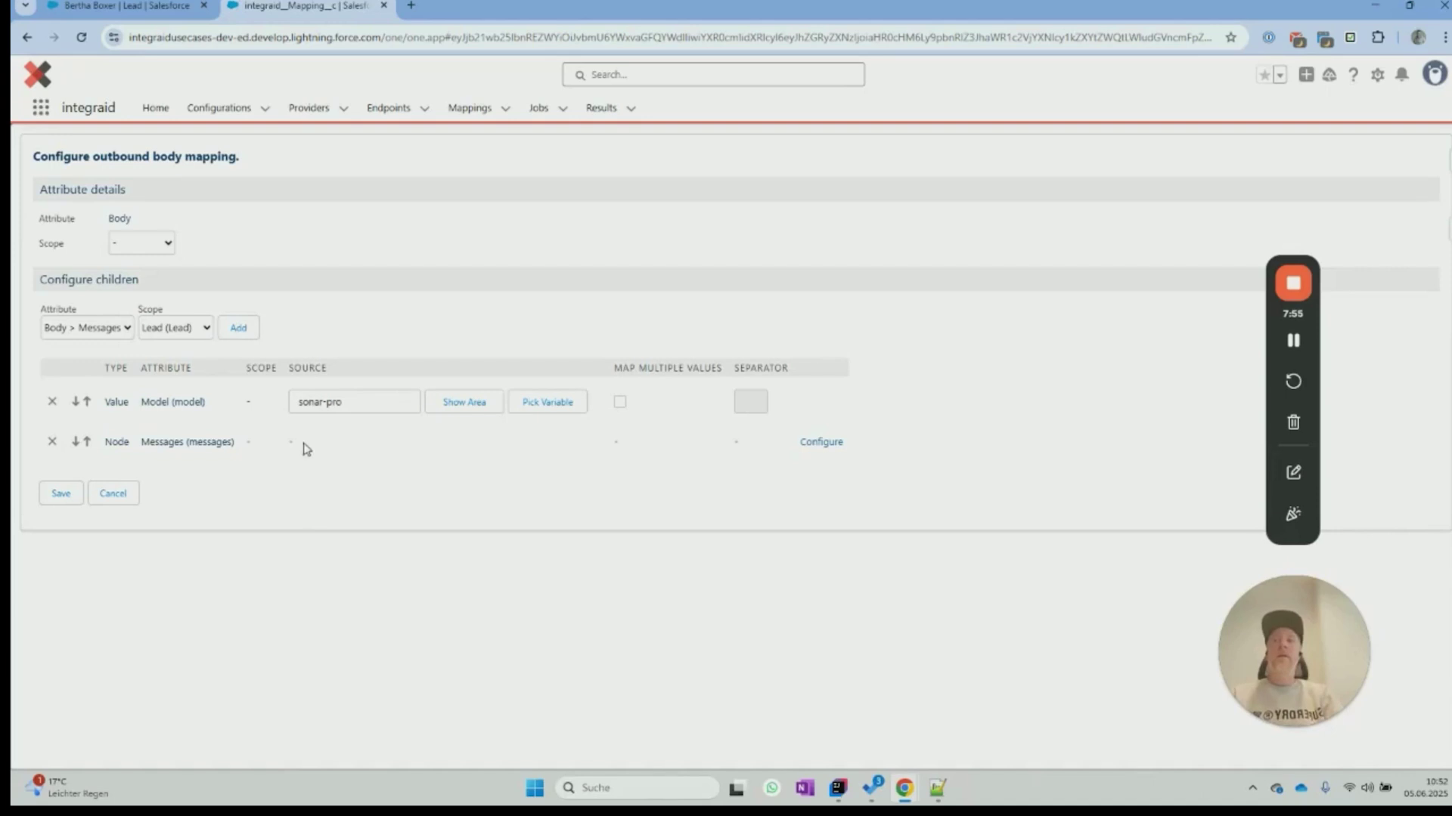
click(237, 328)
click(52, 482)
click(821, 444)
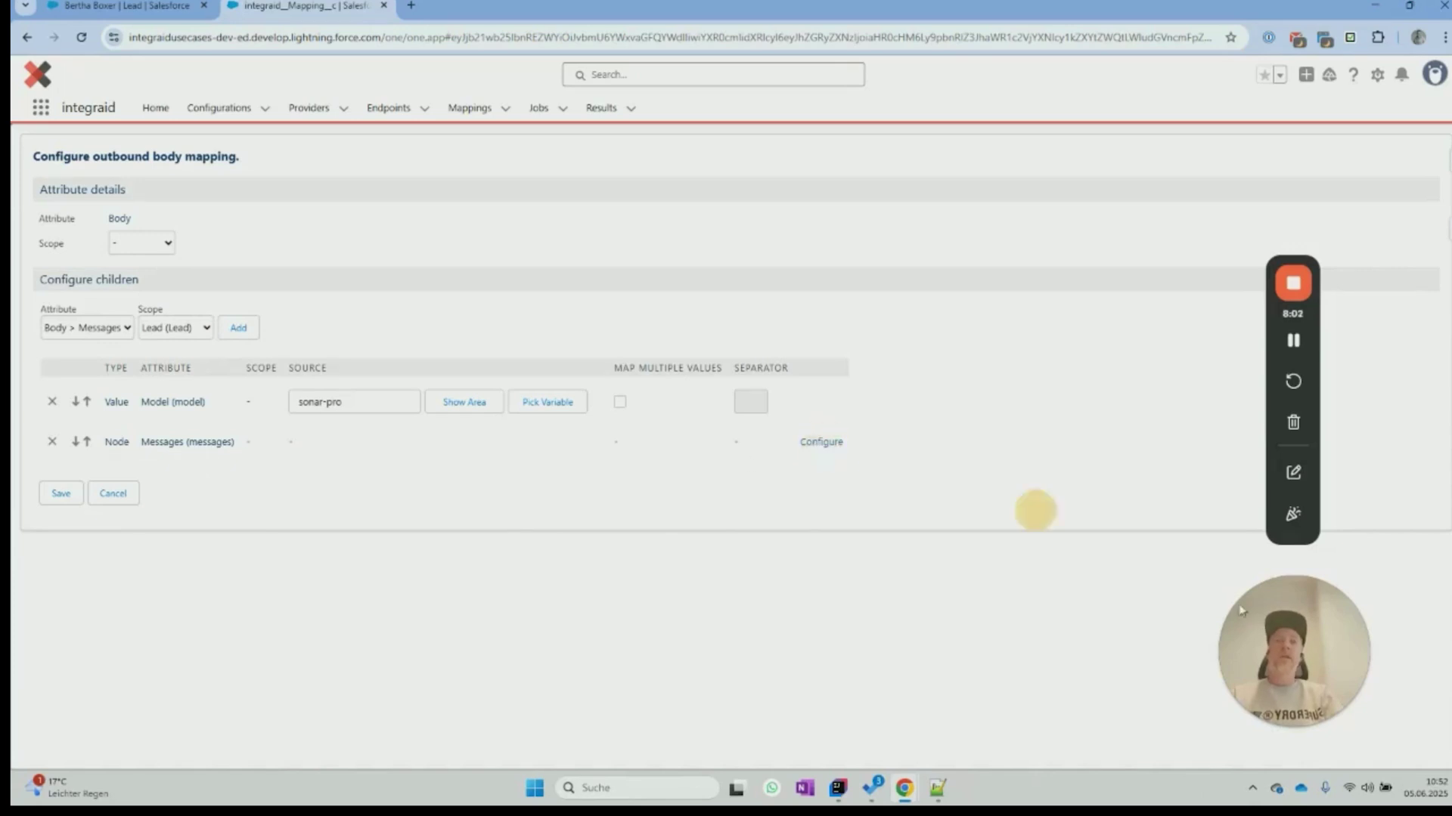
Step: Add the Role attribute under Messages without scope and set its source to user
click(151, 357)
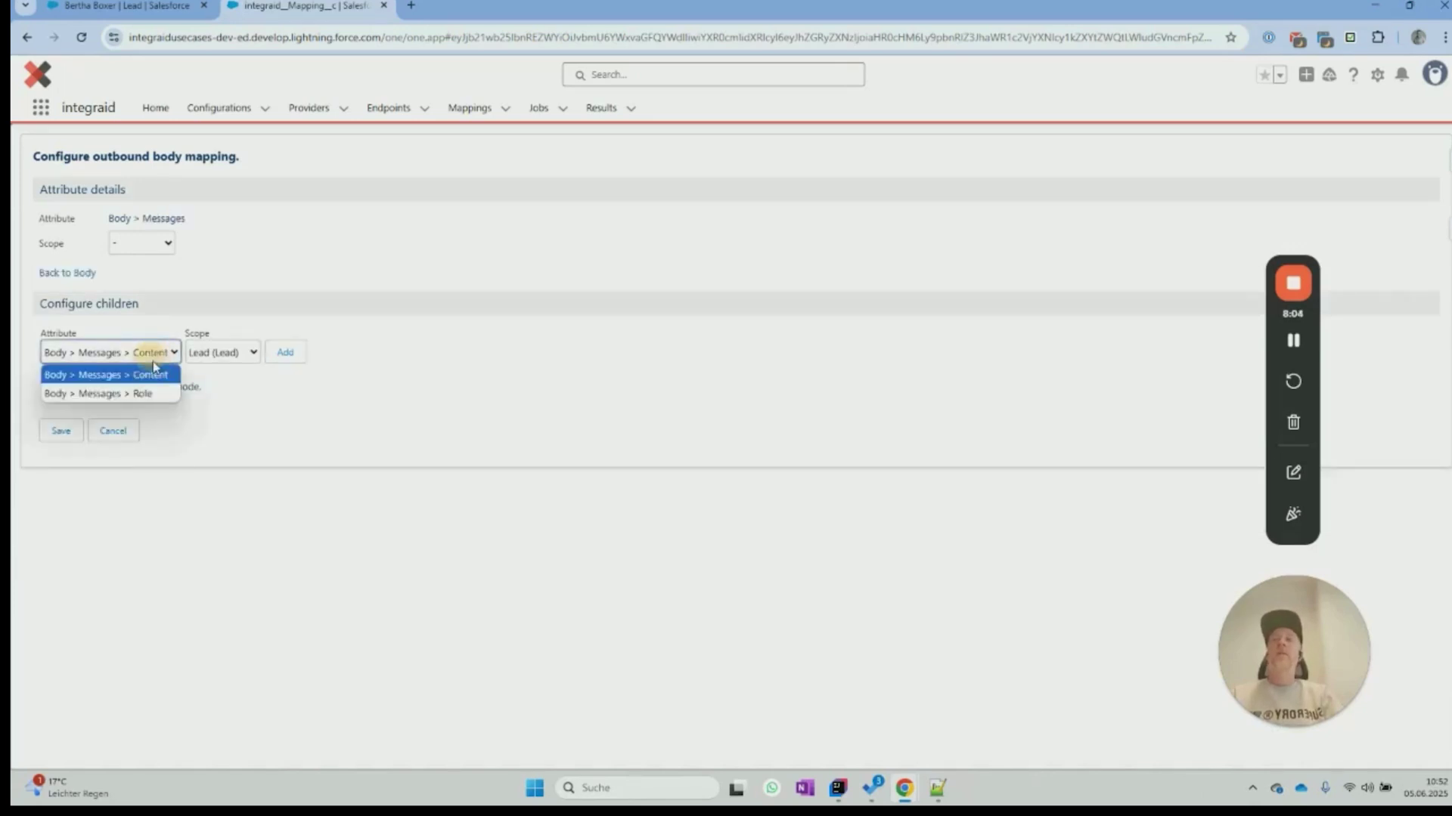
click(143, 394)
click(222, 352)
click(220, 372)
click(270, 427)
text(user)
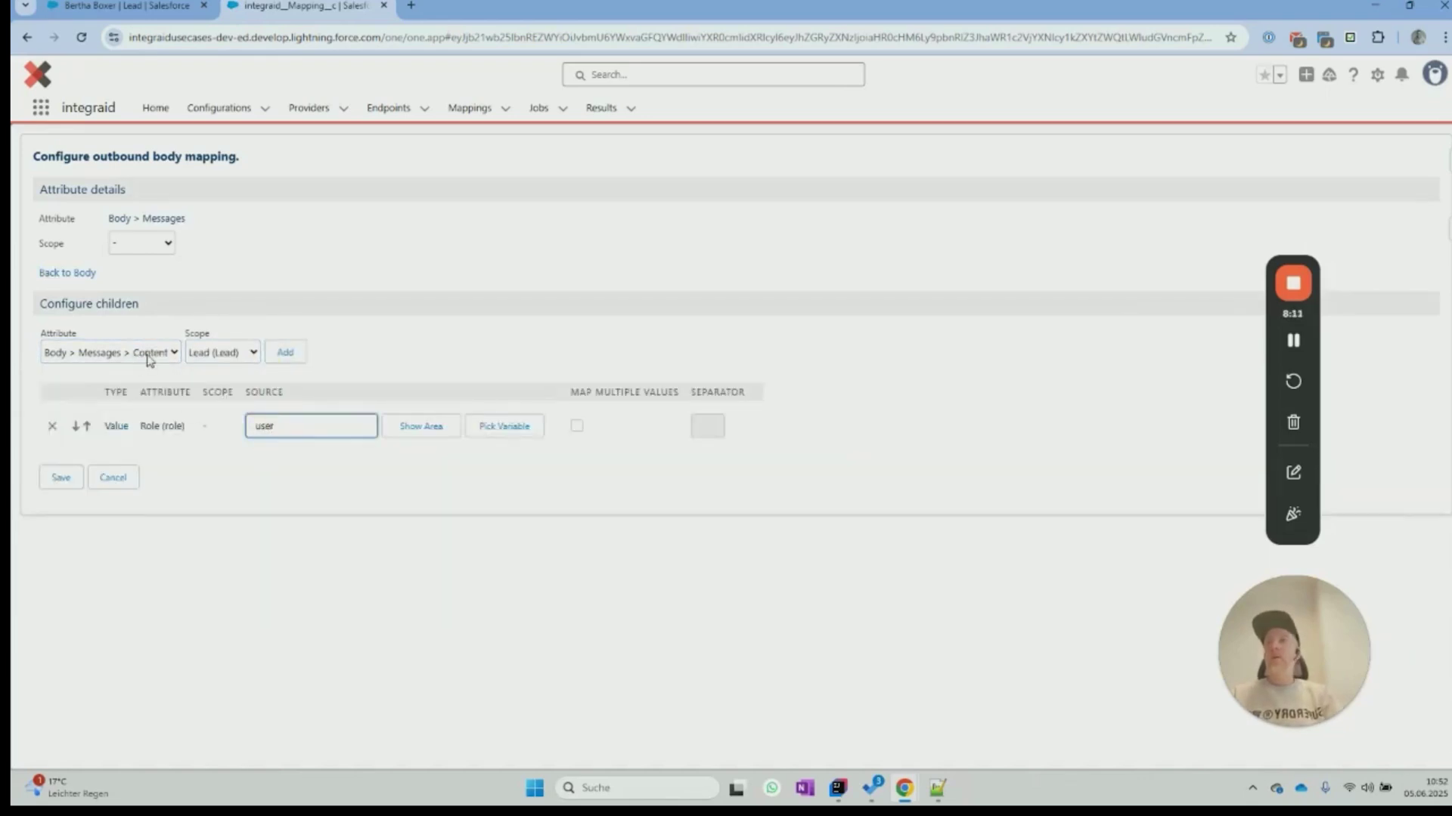
Step: Add the Content attribute without scope, with a prompt requesting an employee estimate for company {Lead.Website} as a clean number only, or an empty string if unknown
click(217, 361)
click(211, 373)
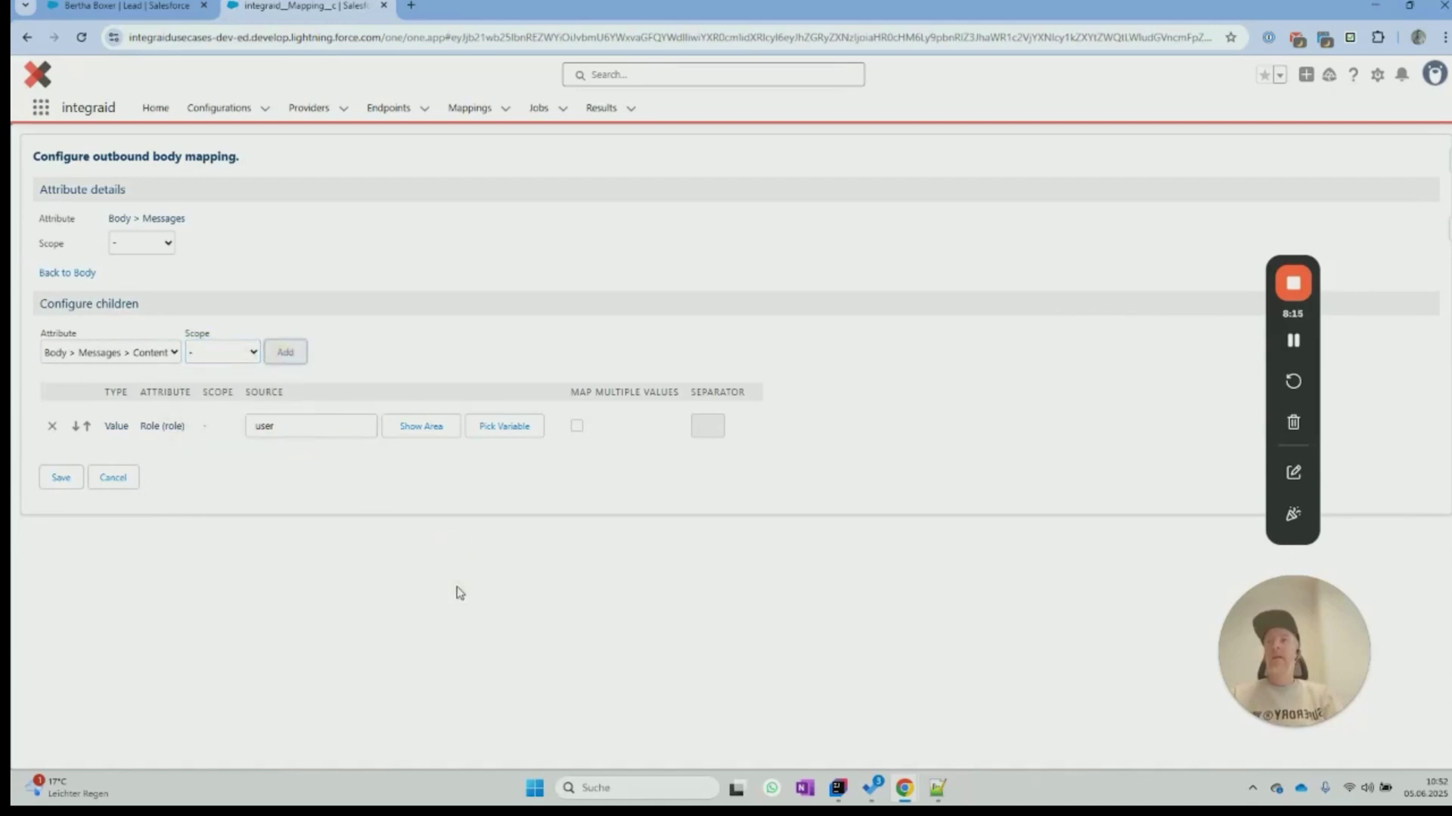
click(469, 472)
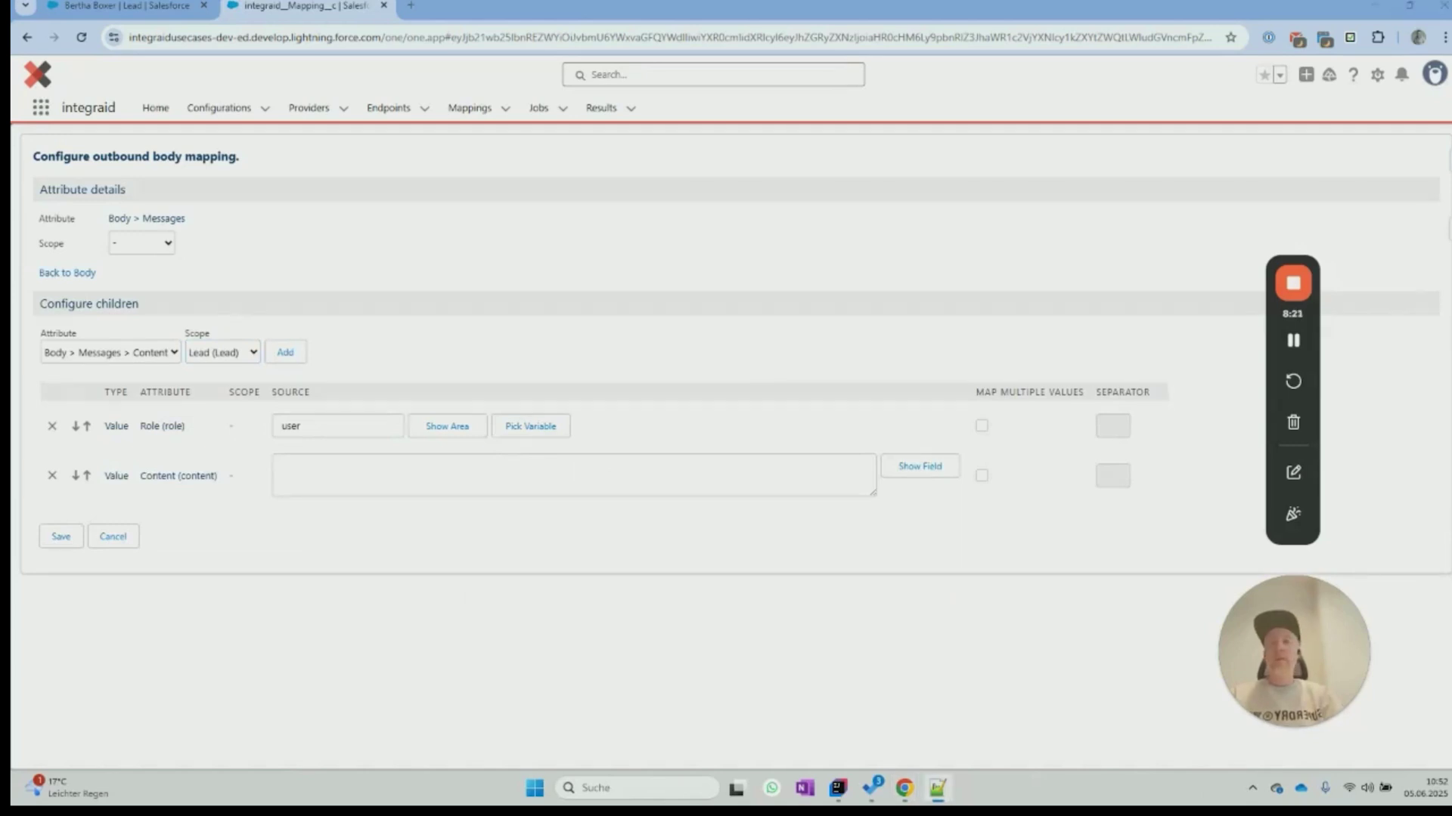
click(565, 474)
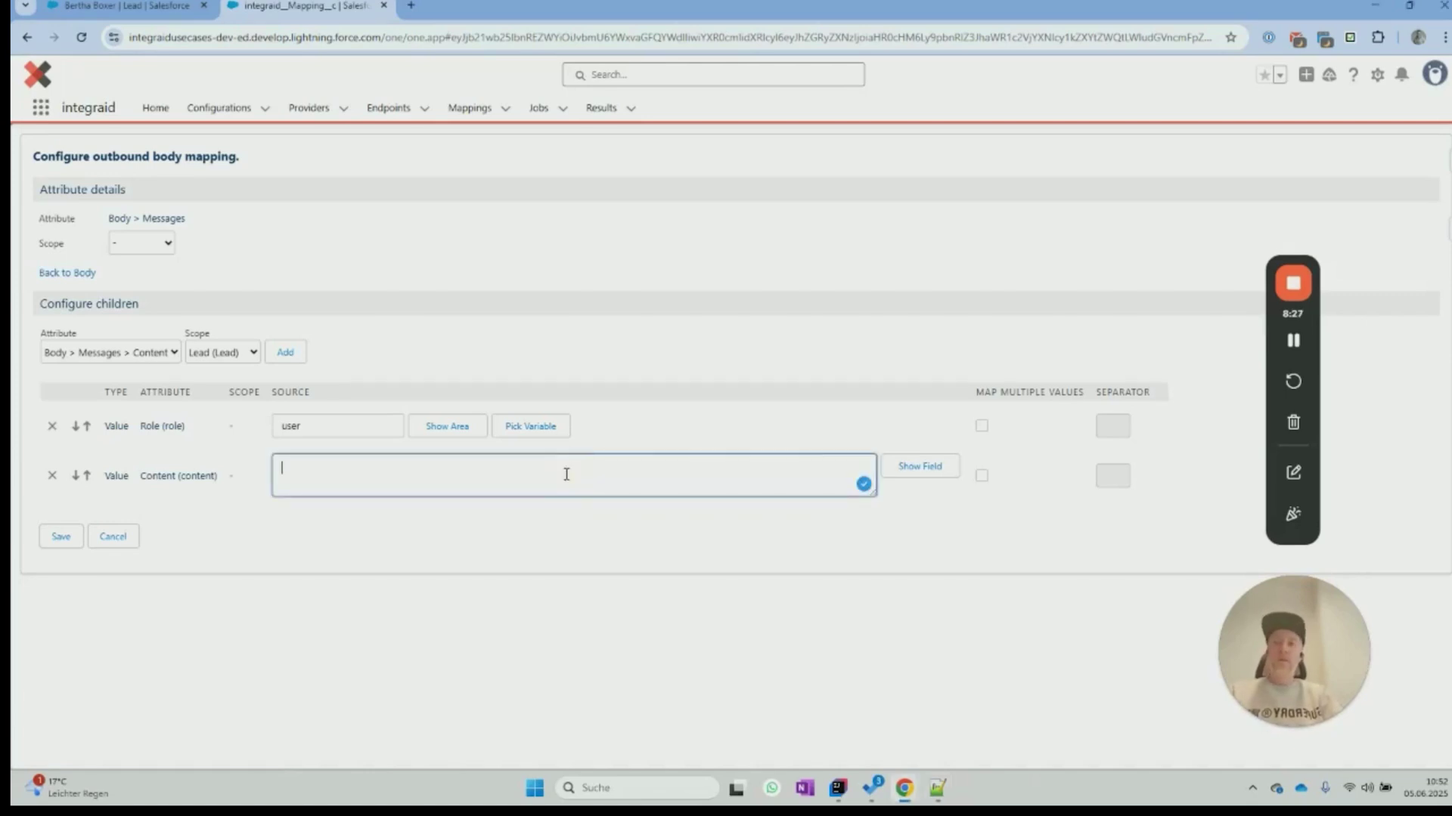
text(Please give me an estimation of the number of employees of the company {Lead.Website}. IMPORTANT: Please hand back a clean number only without anything else, no separating characters. If you don't know, give back an empty string.)
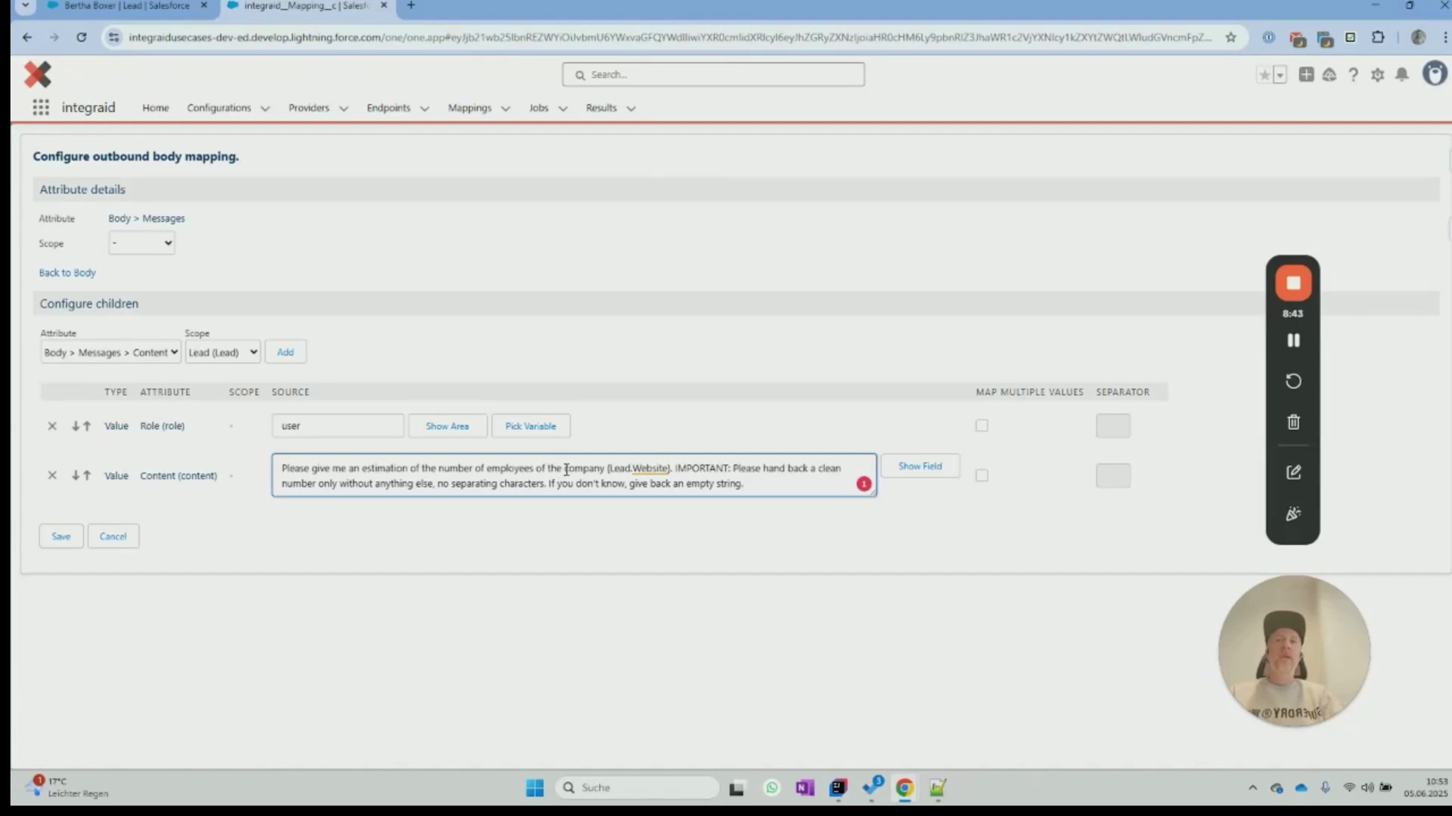
Step: Check the {Lead.Website} merge field in the Content prompt and save the outbound body mapping
drag(608, 468, 668, 468)
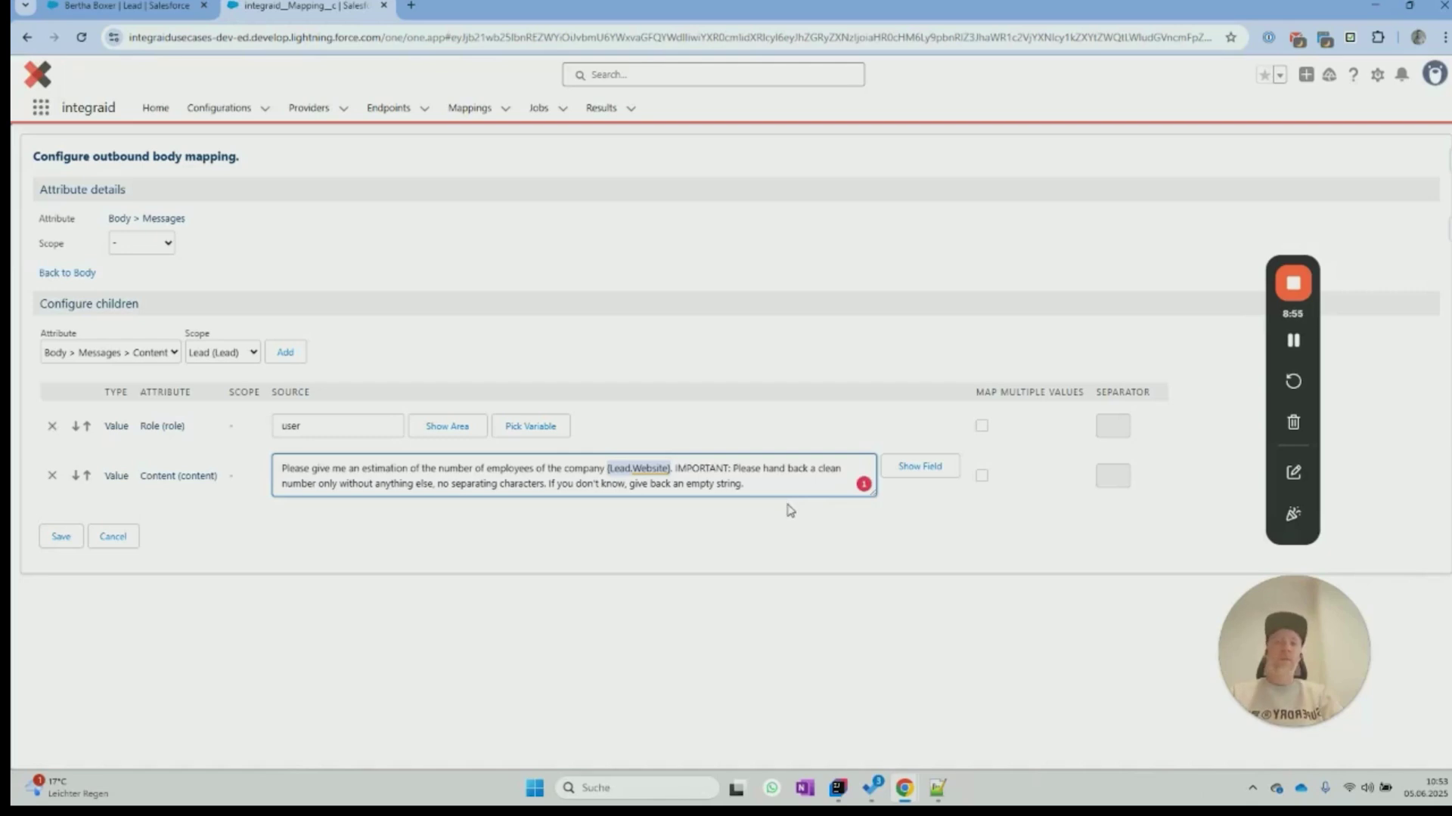
click(688, 474)
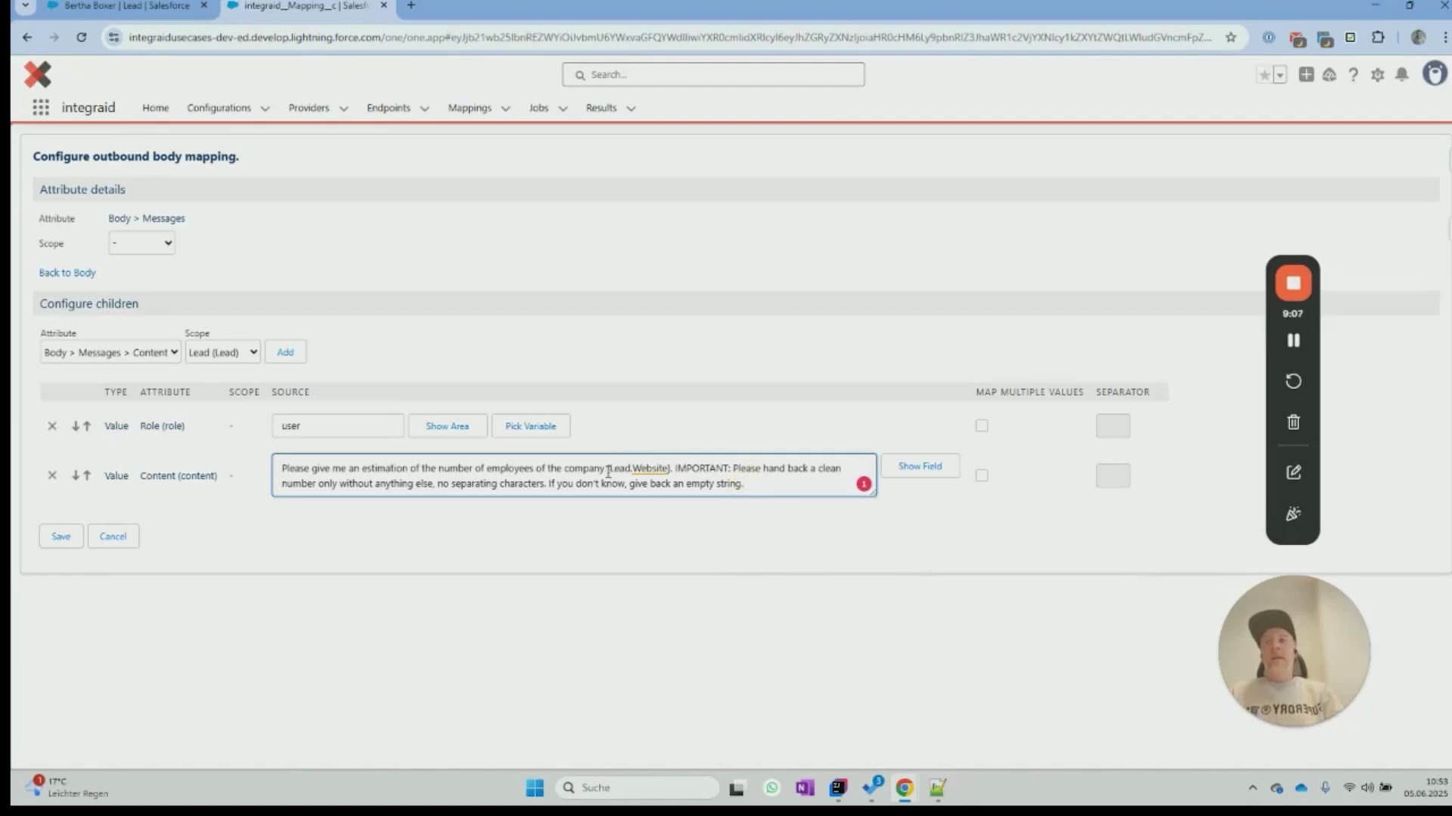
drag(607, 470, 672, 471)
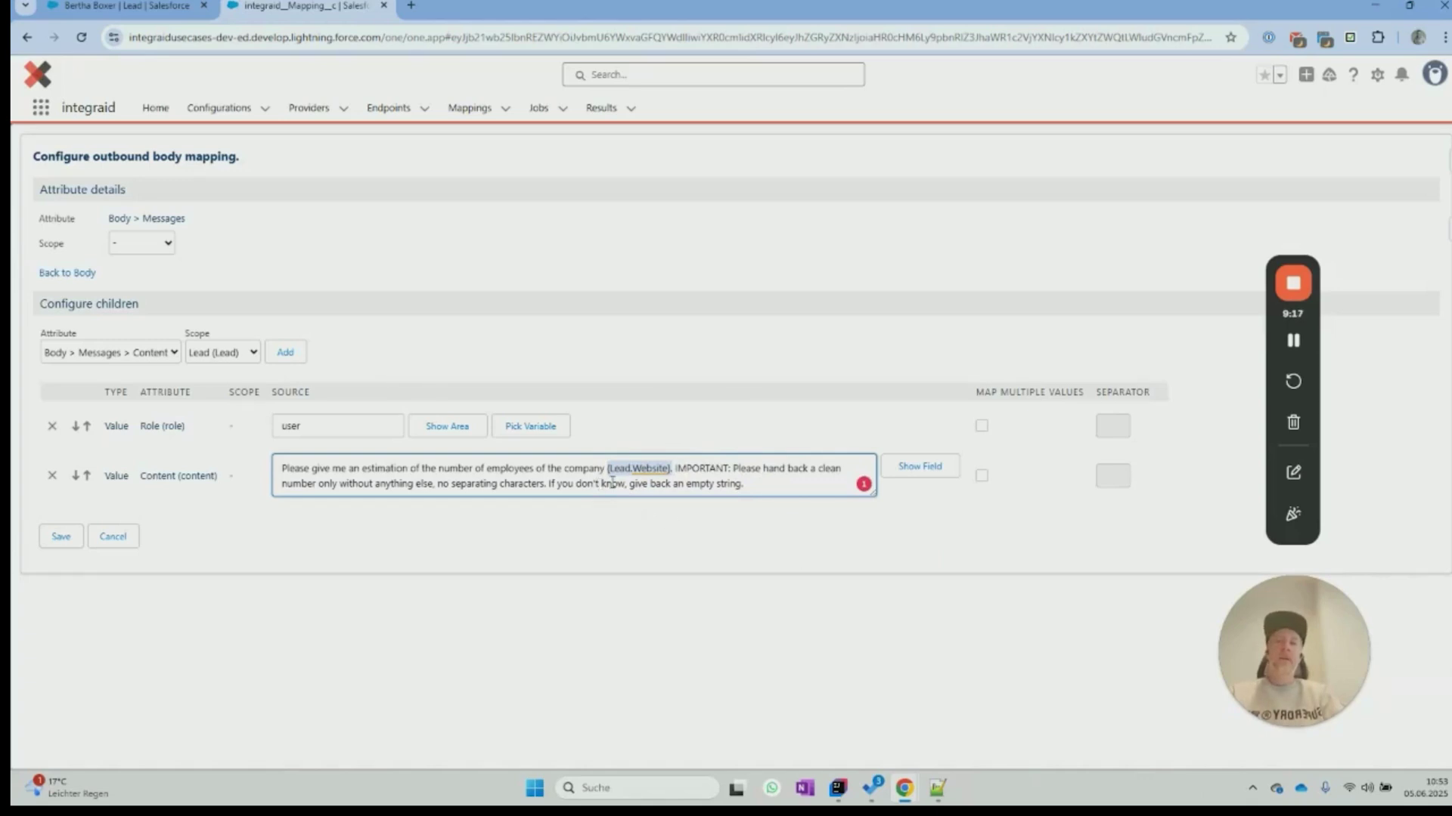
click(632, 469)
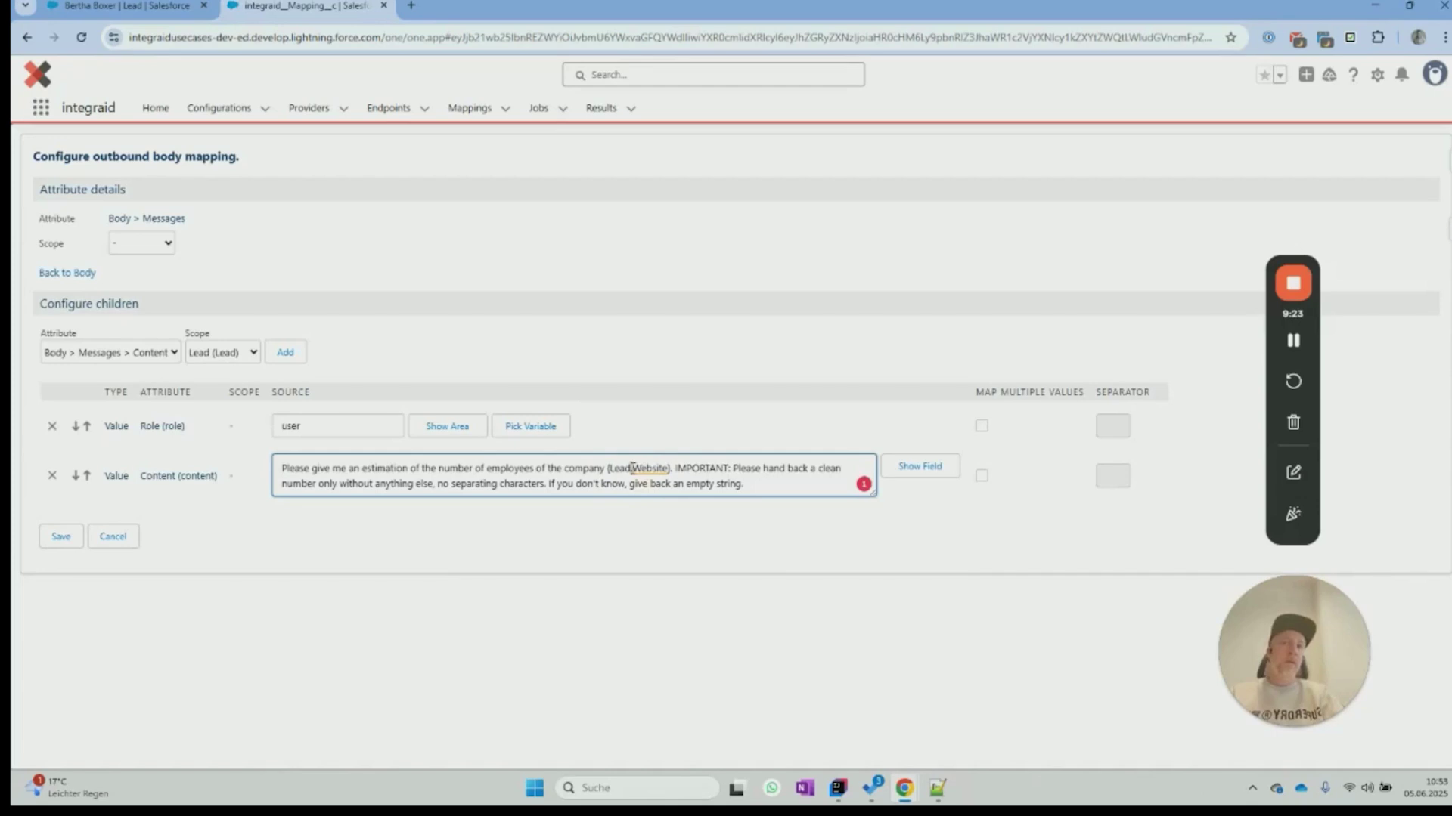
click(758, 484)
click(61, 537)
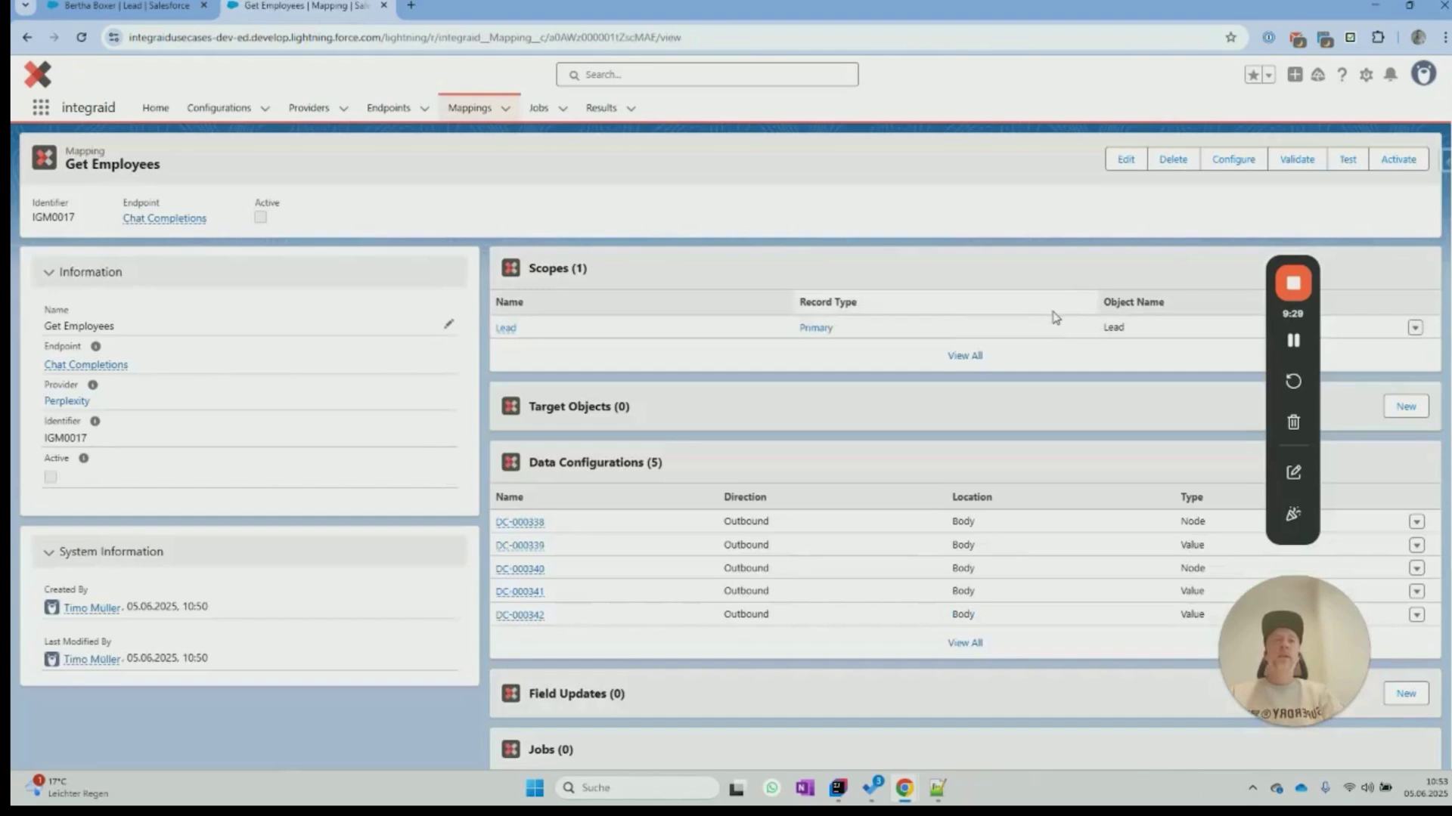
Step: Reopen the mapping configuration with direction Inbound
click(1117, 162)
click(59, 240)
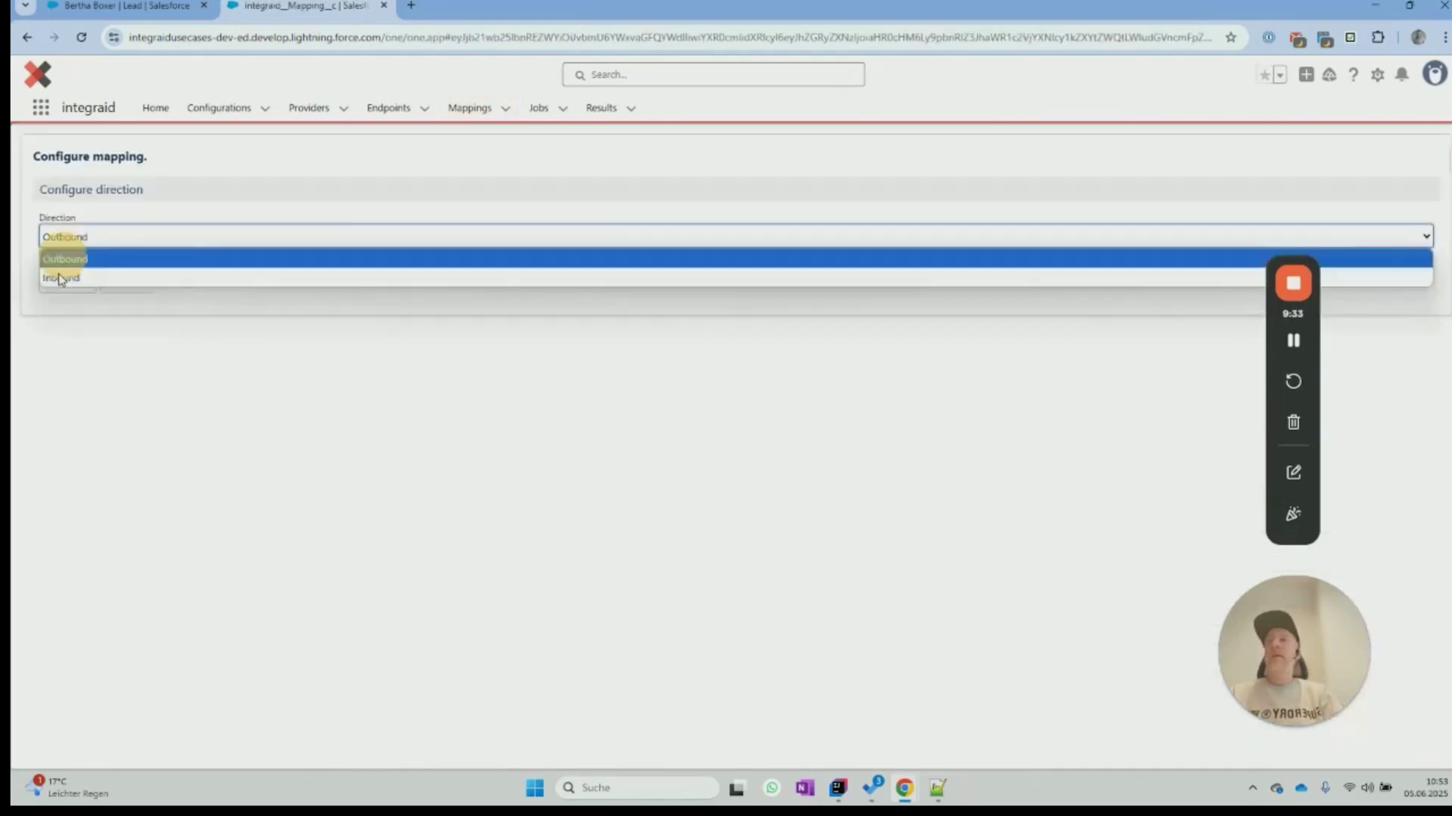
click(68, 279)
click(69, 282)
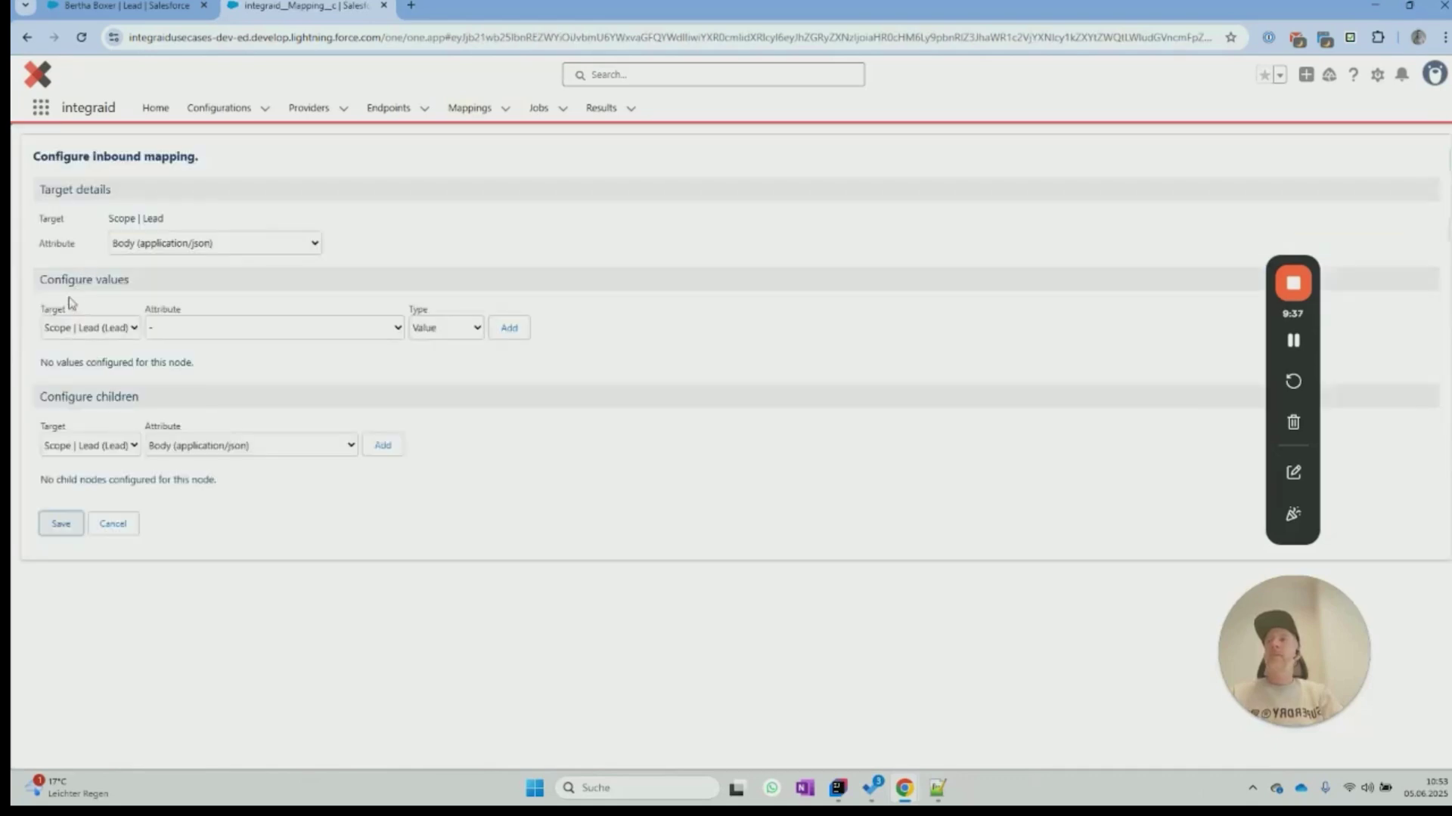
Step: Map the response value Body > Choices > Message > Content to the Lead field Employees (Employees__c) and save the inbound mapping
click(251, 329)
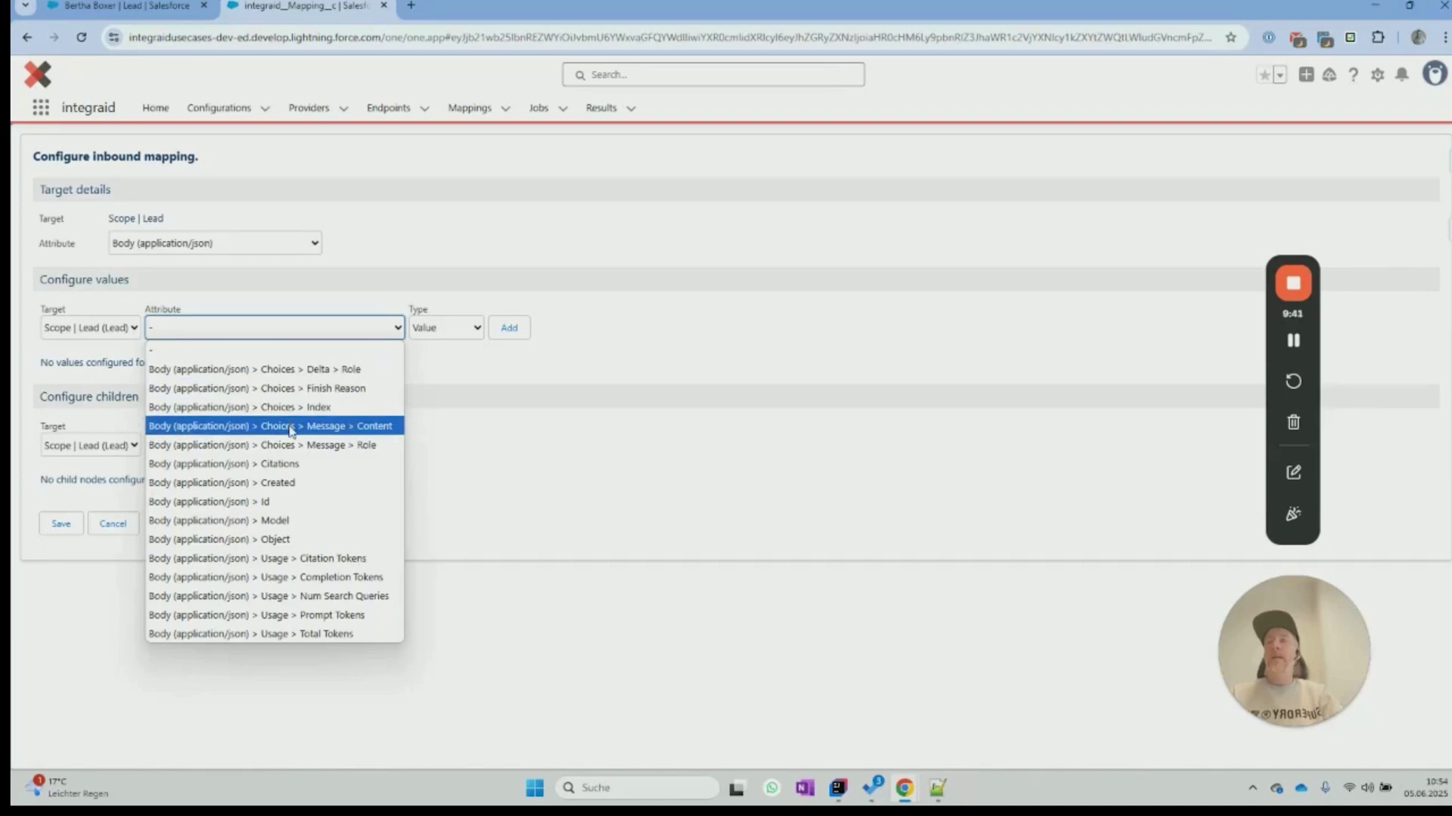
click(373, 427)
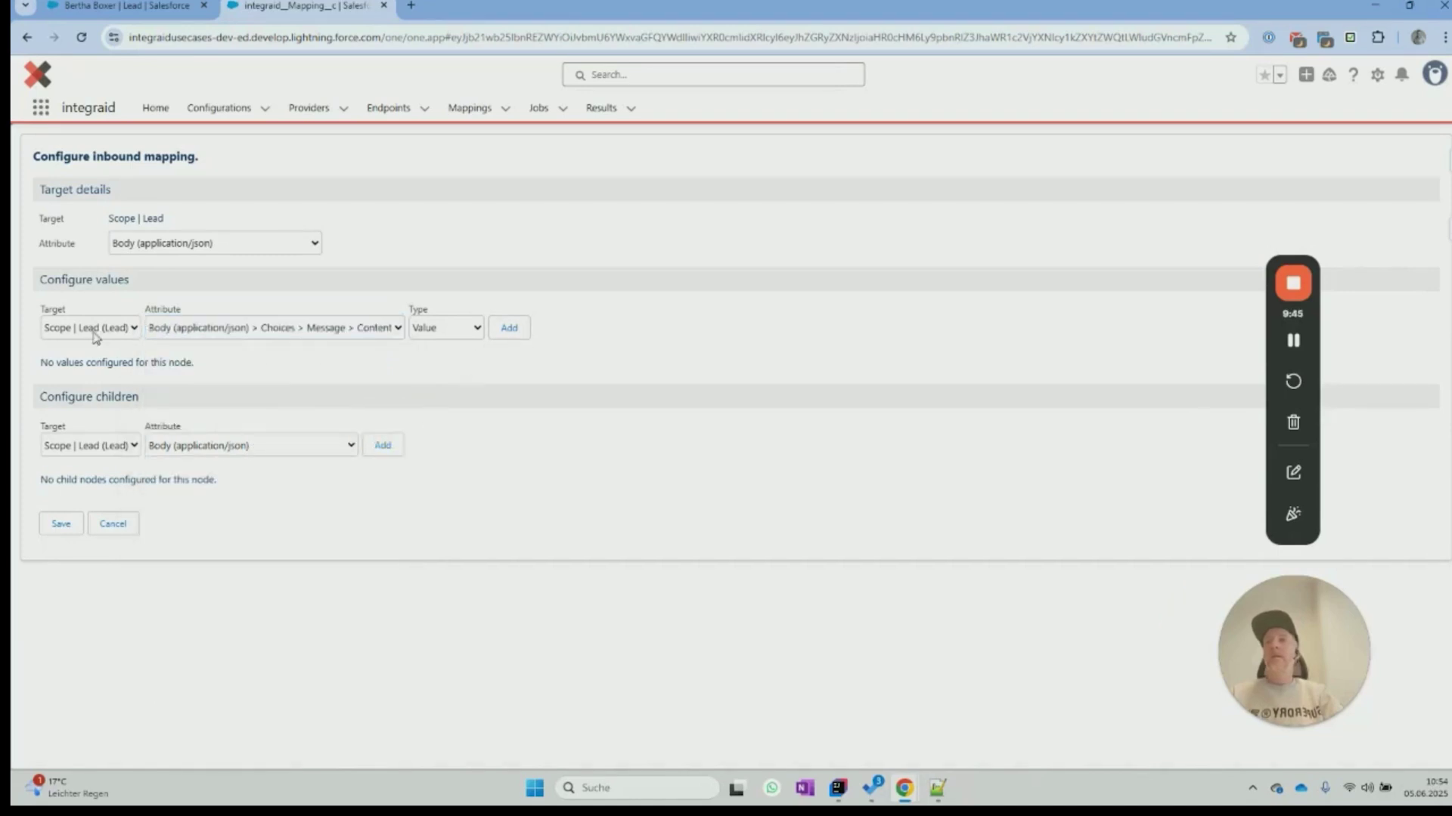
click(508, 327)
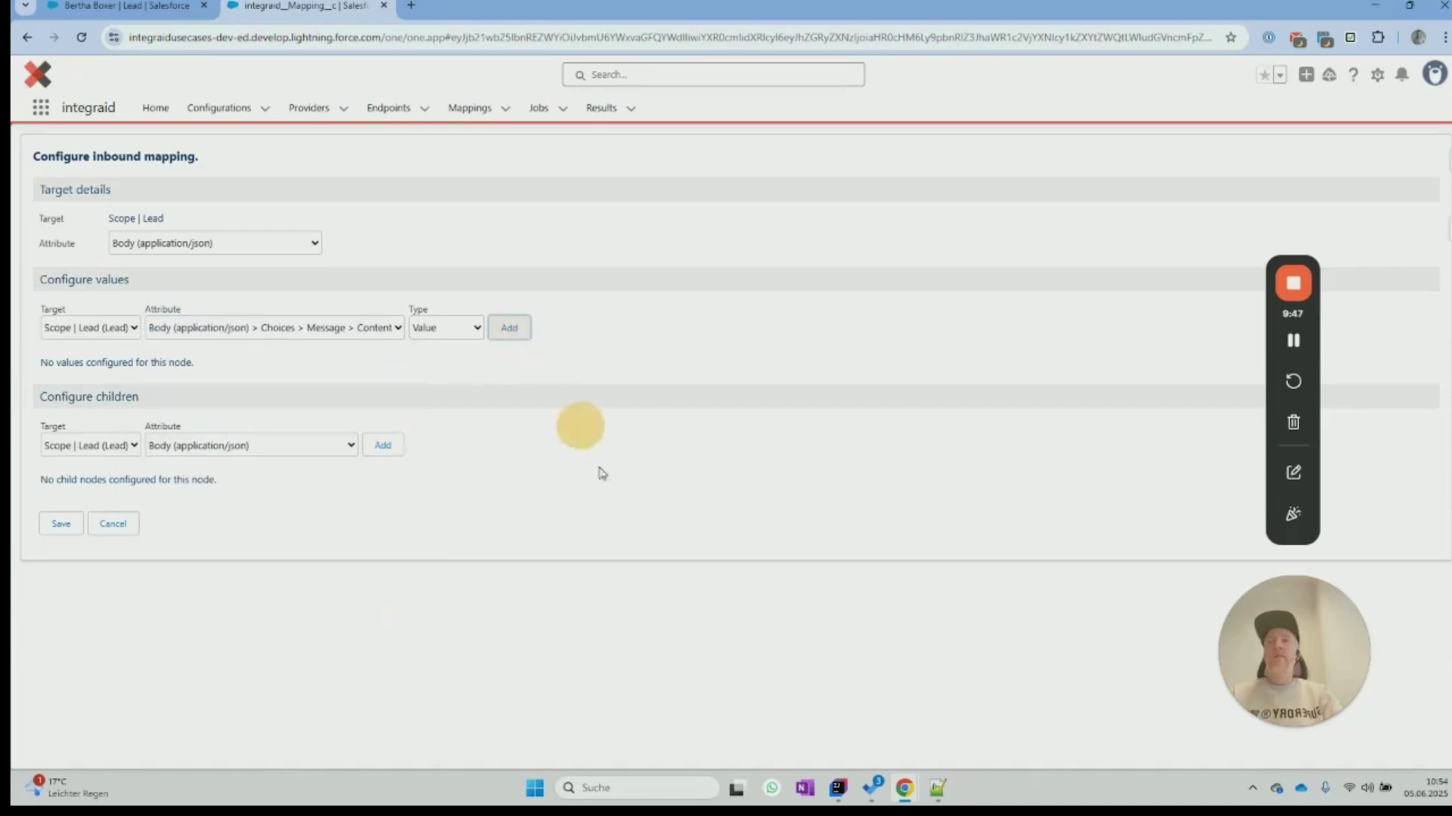
click(366, 404)
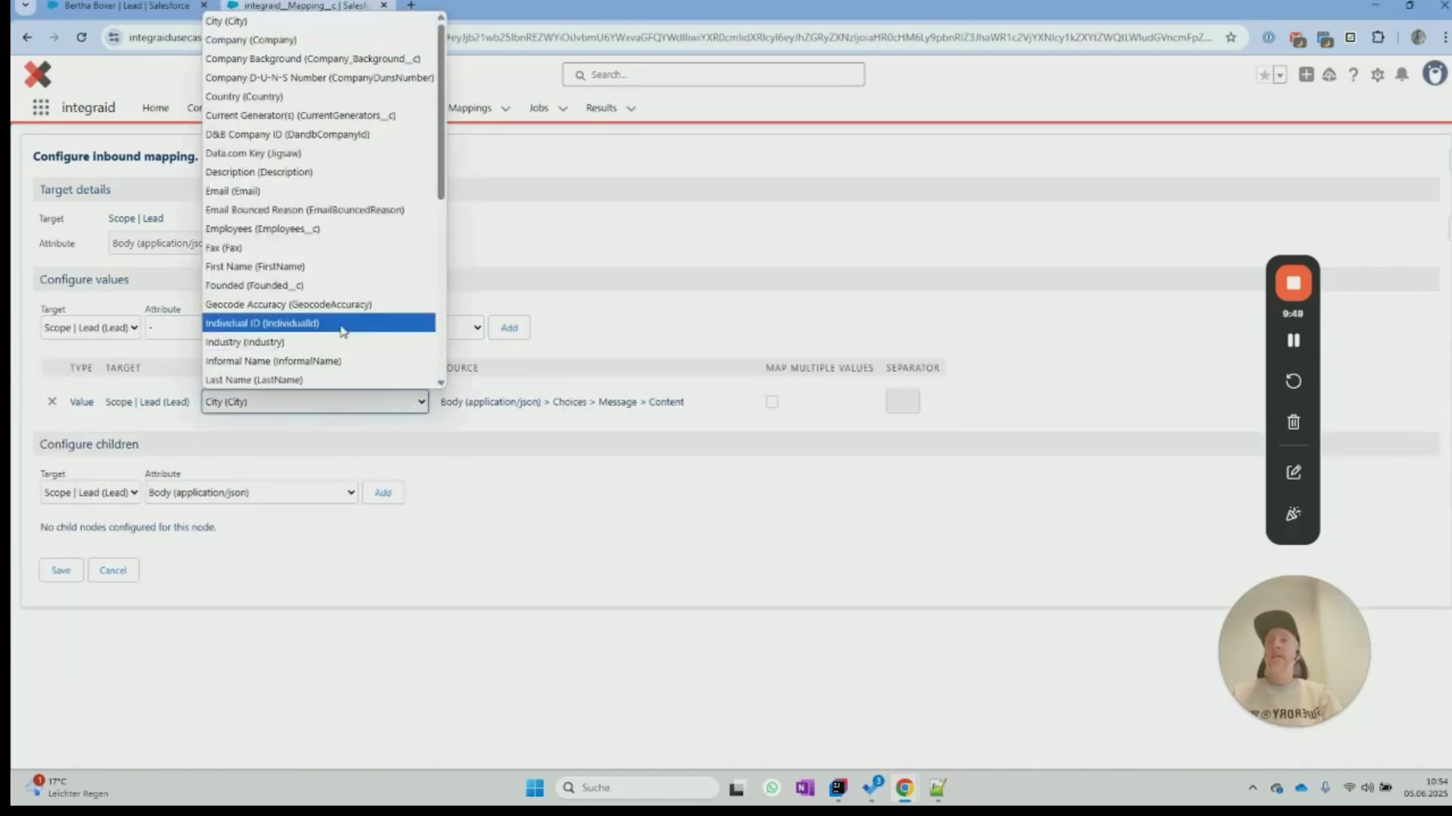
click(355, 228)
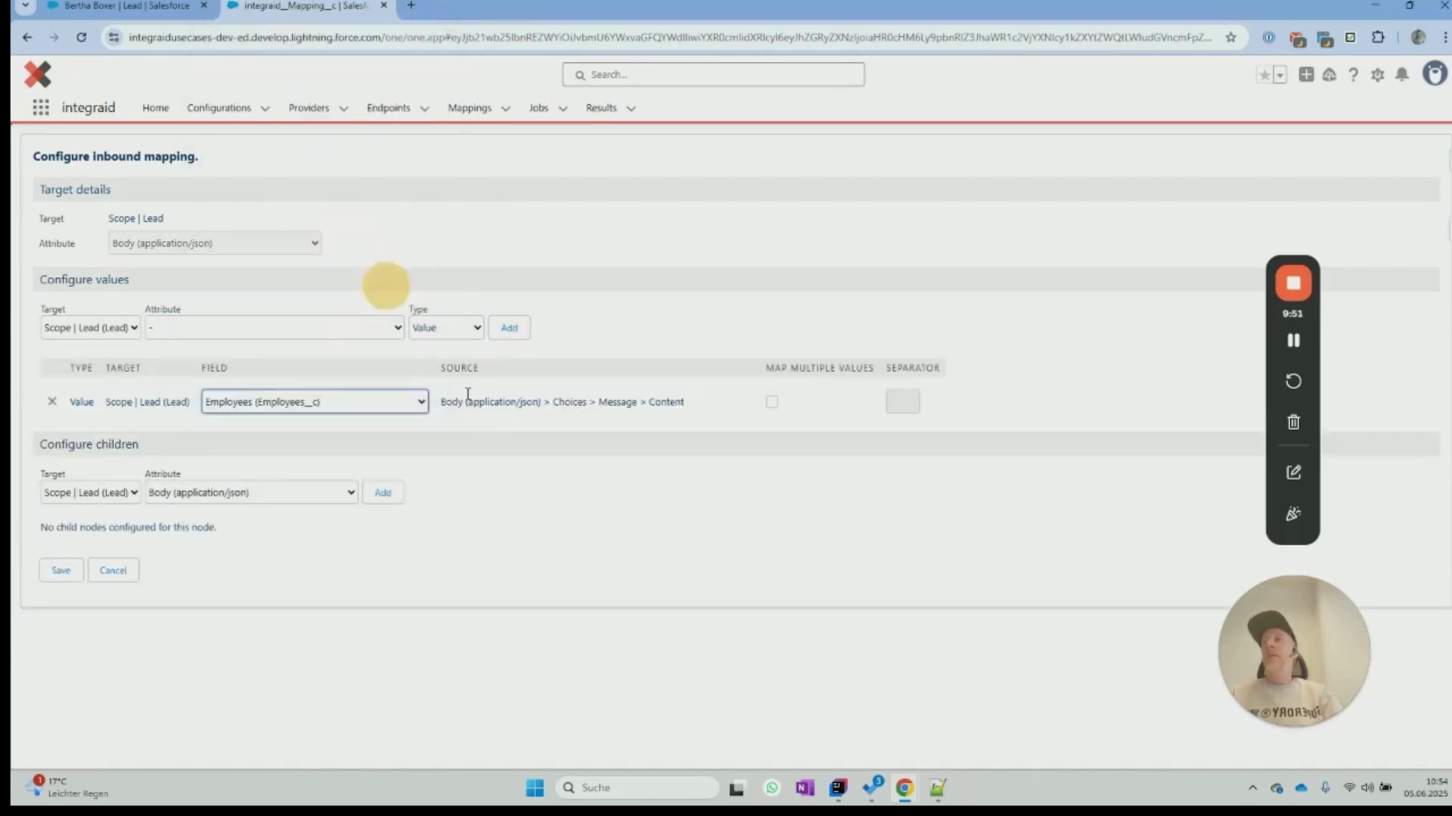
click(60, 570)
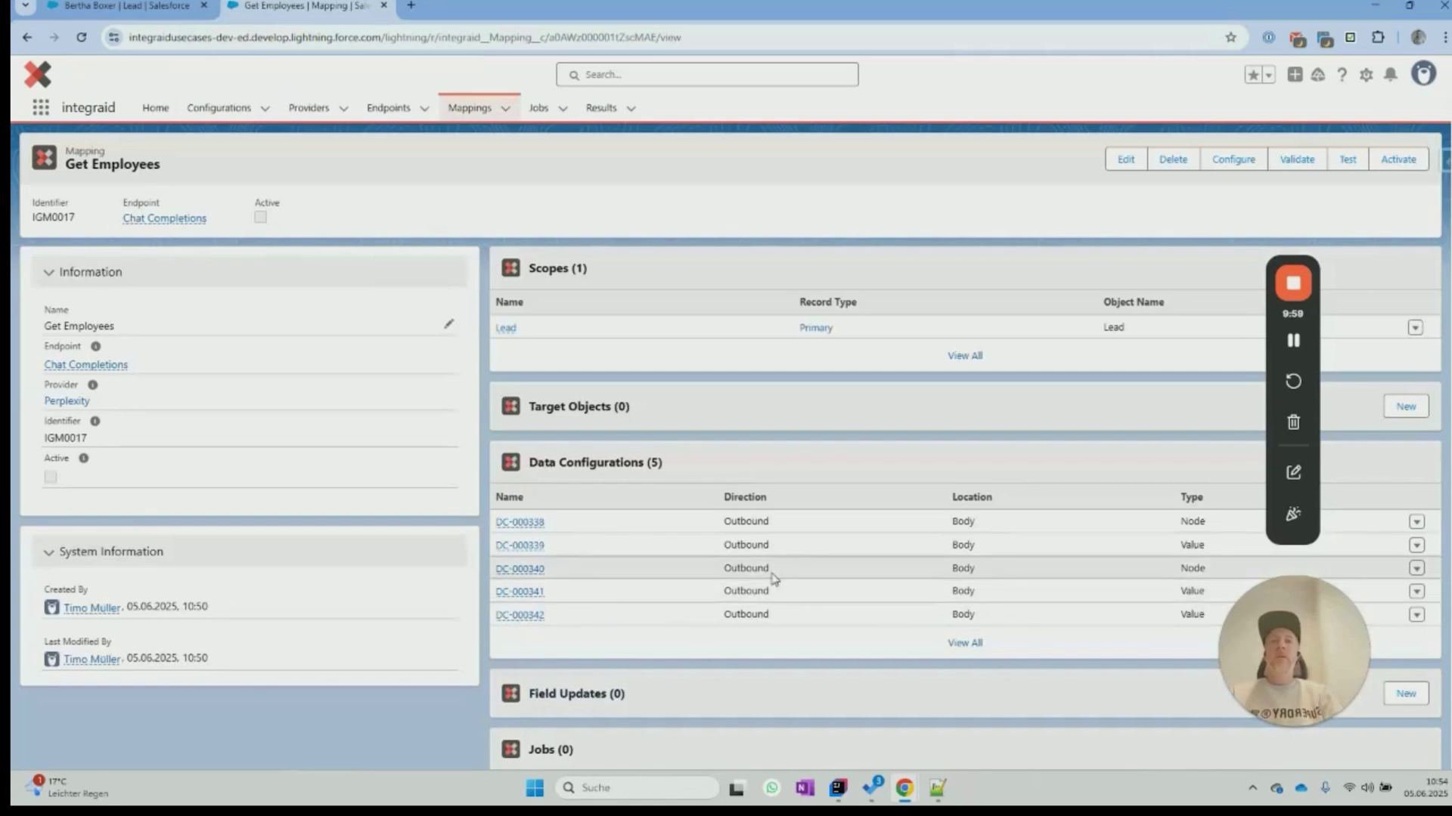
Step: Create a test job for the mapping with the Airbnb lead as parent record, found by searching the contact's name
click(1351, 162)
click(135, 227)
text(Bert)
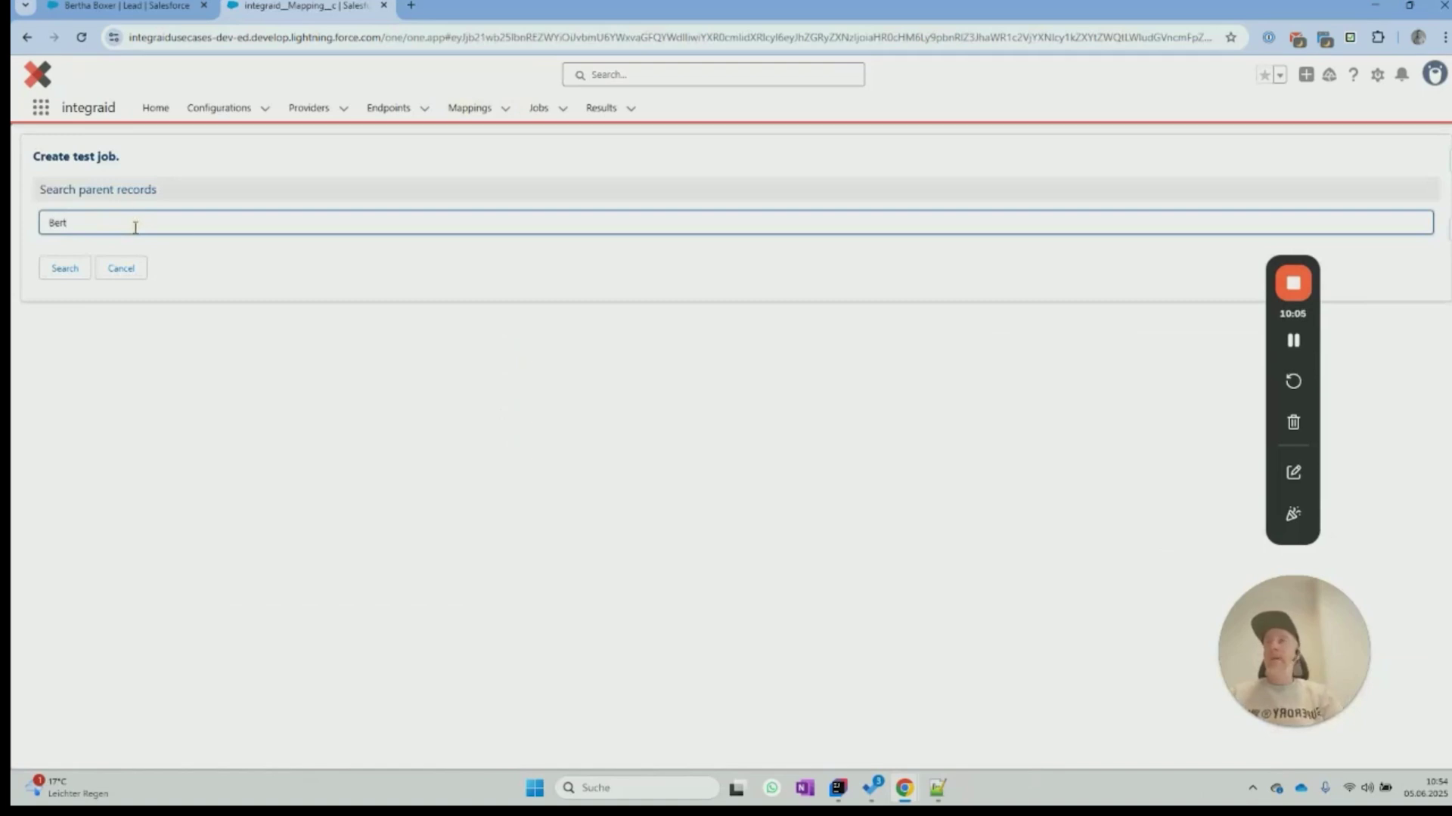
click(135, 11)
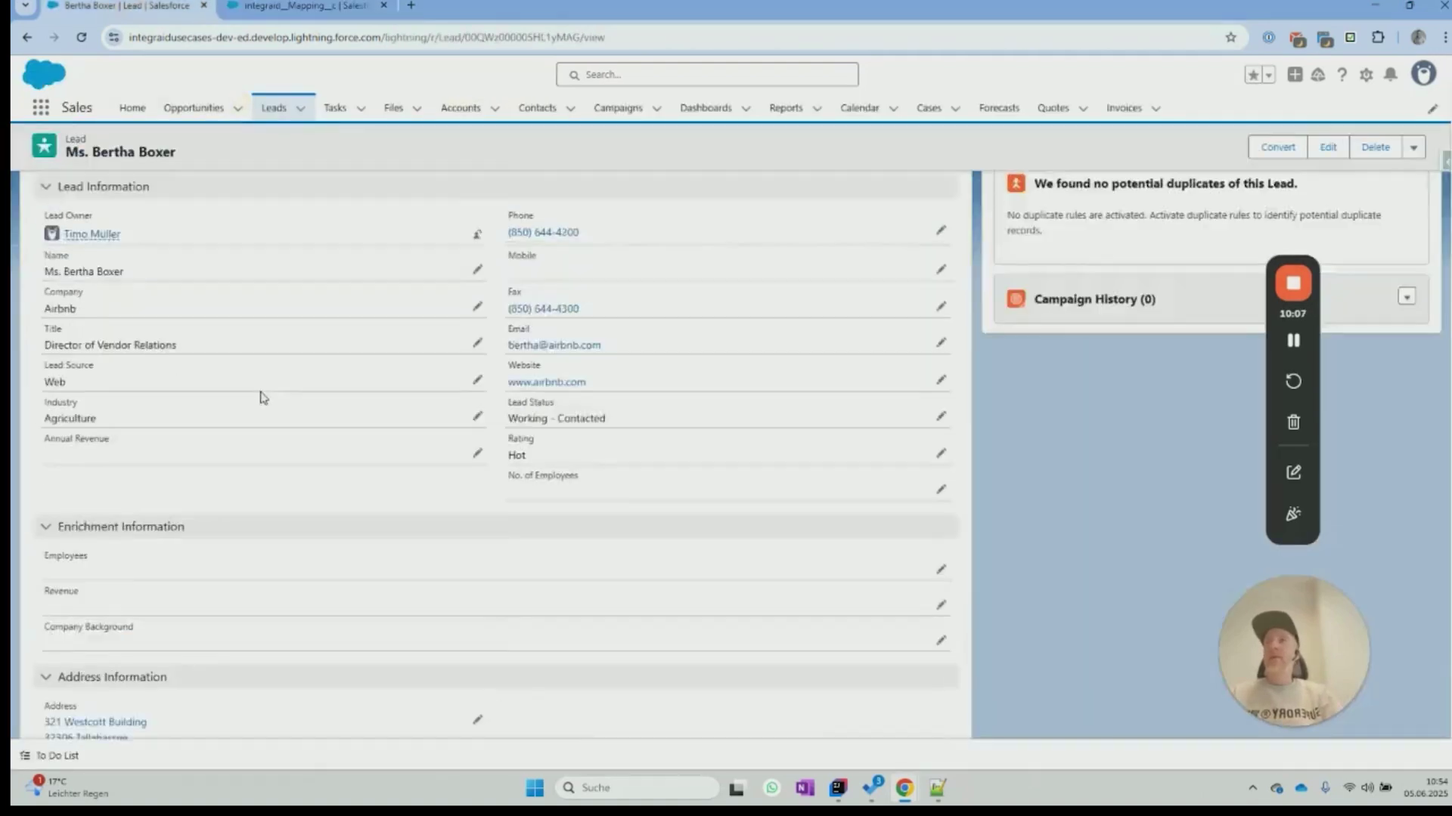
click(303, 7)
click(66, 269)
click(51, 255)
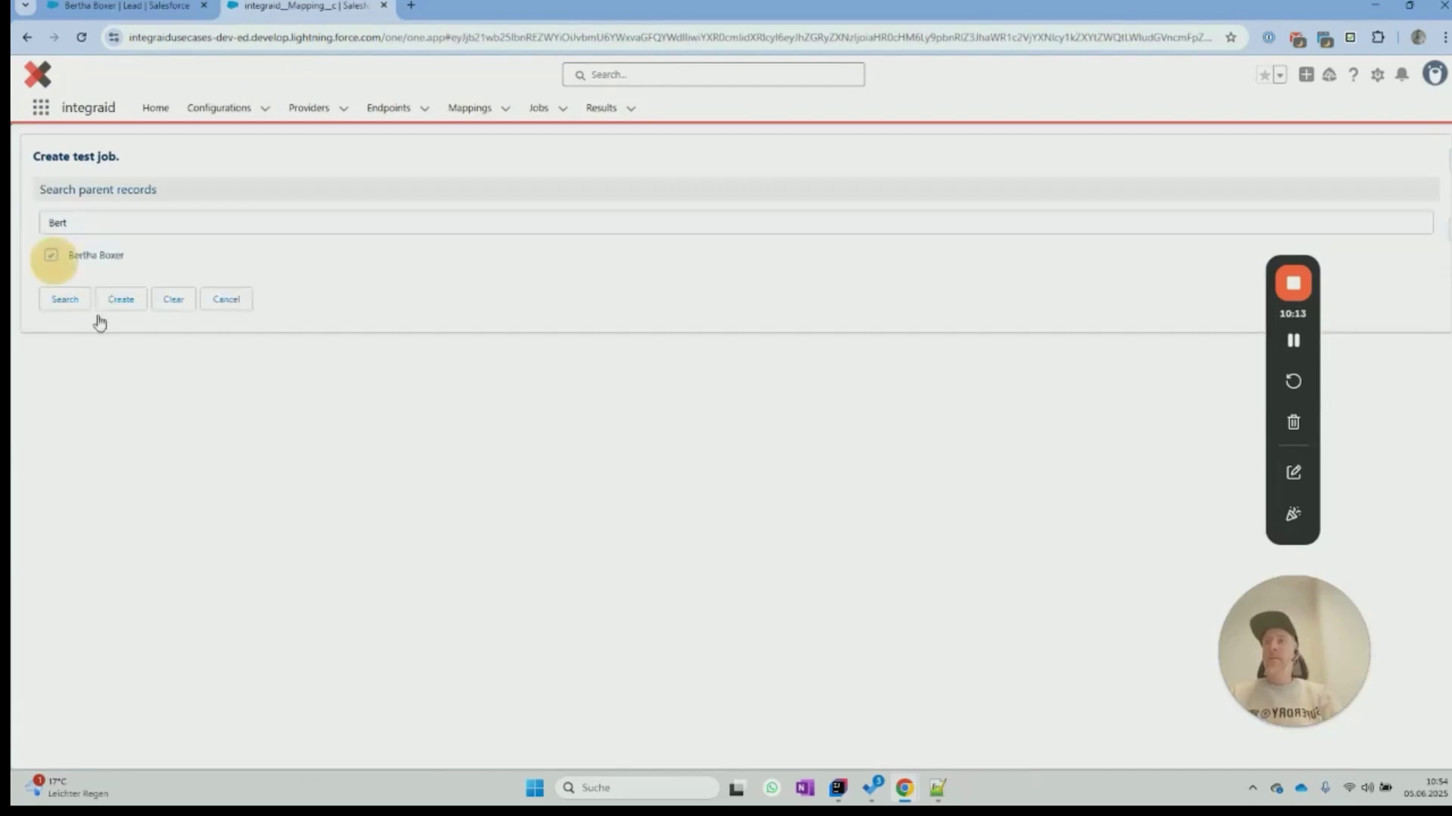
click(130, 301)
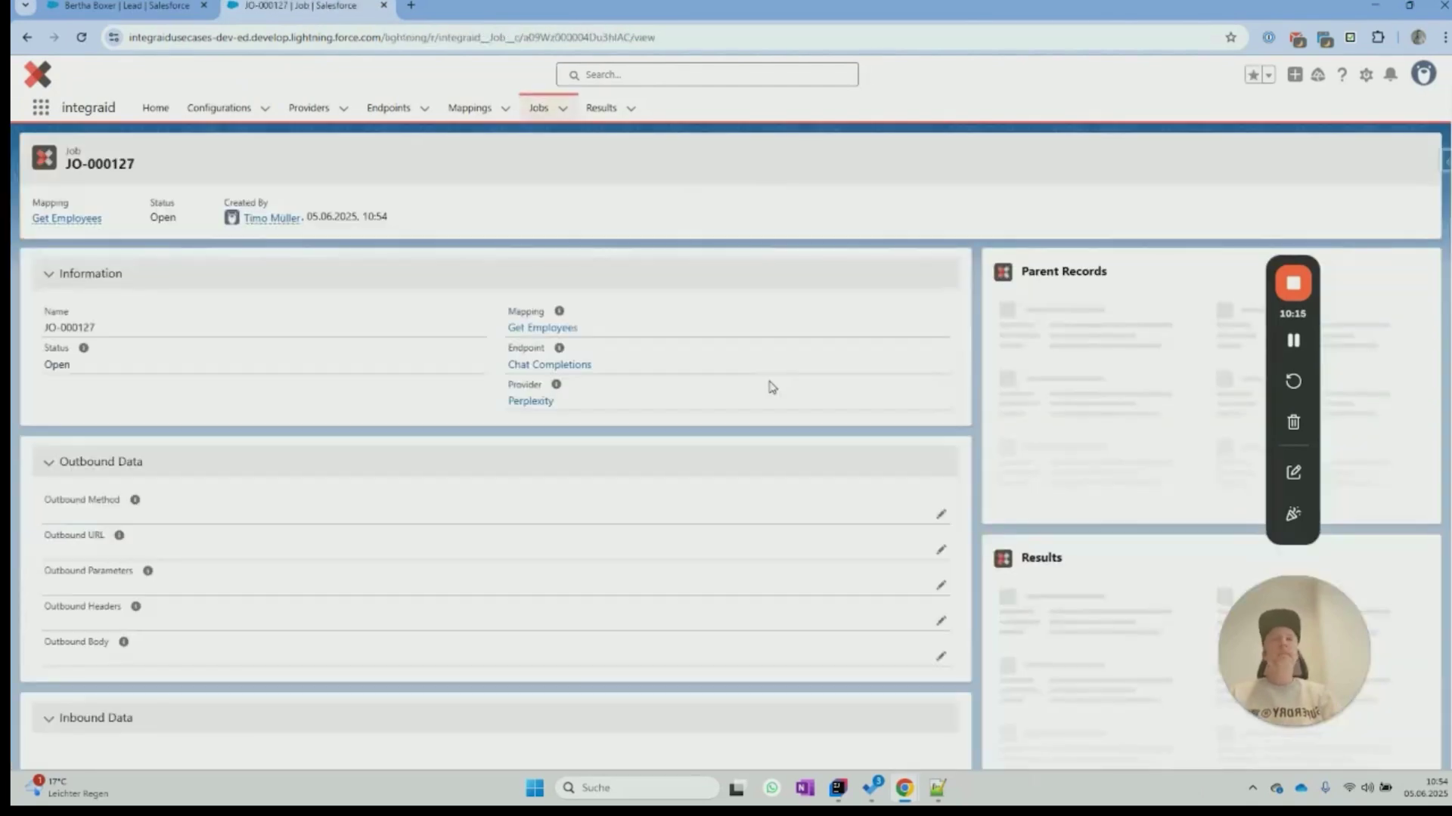
Step: Refresh the test job record and examine its outbound prompt, the content value in the inbound body, and the database log
click(670, 210)
key(F5)
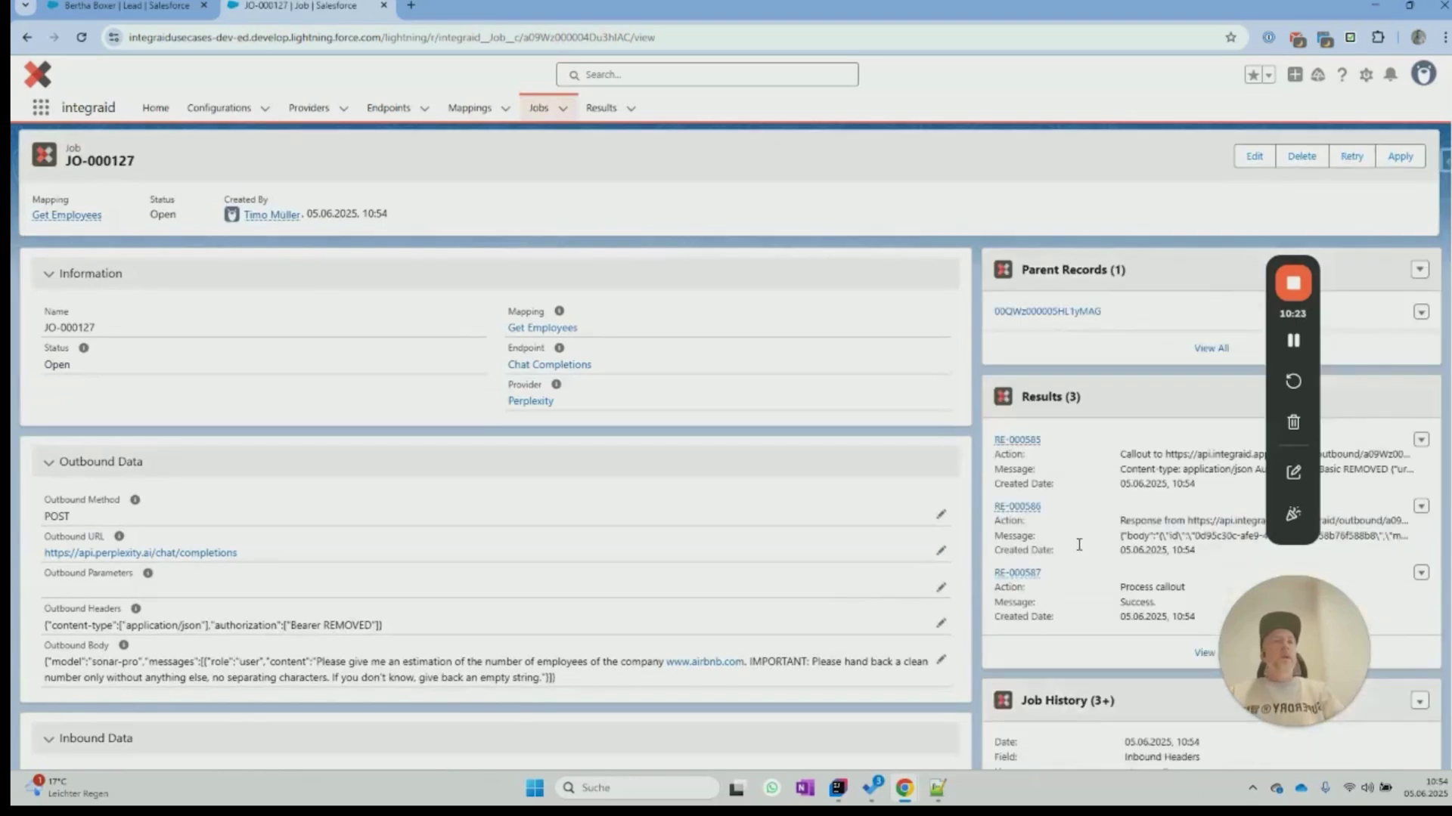
scroll(543, 618, down, 10)
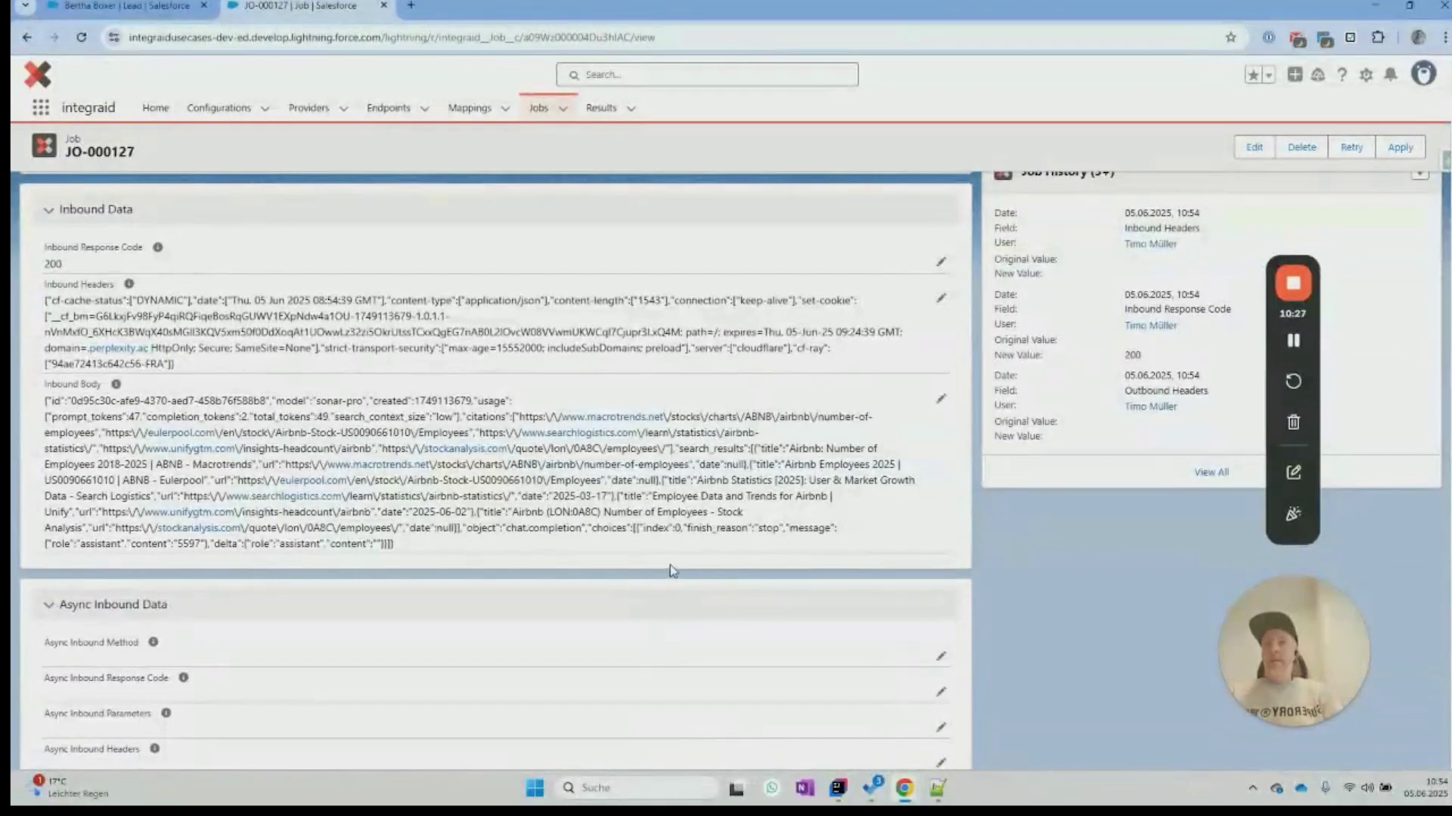
double_click(189, 544)
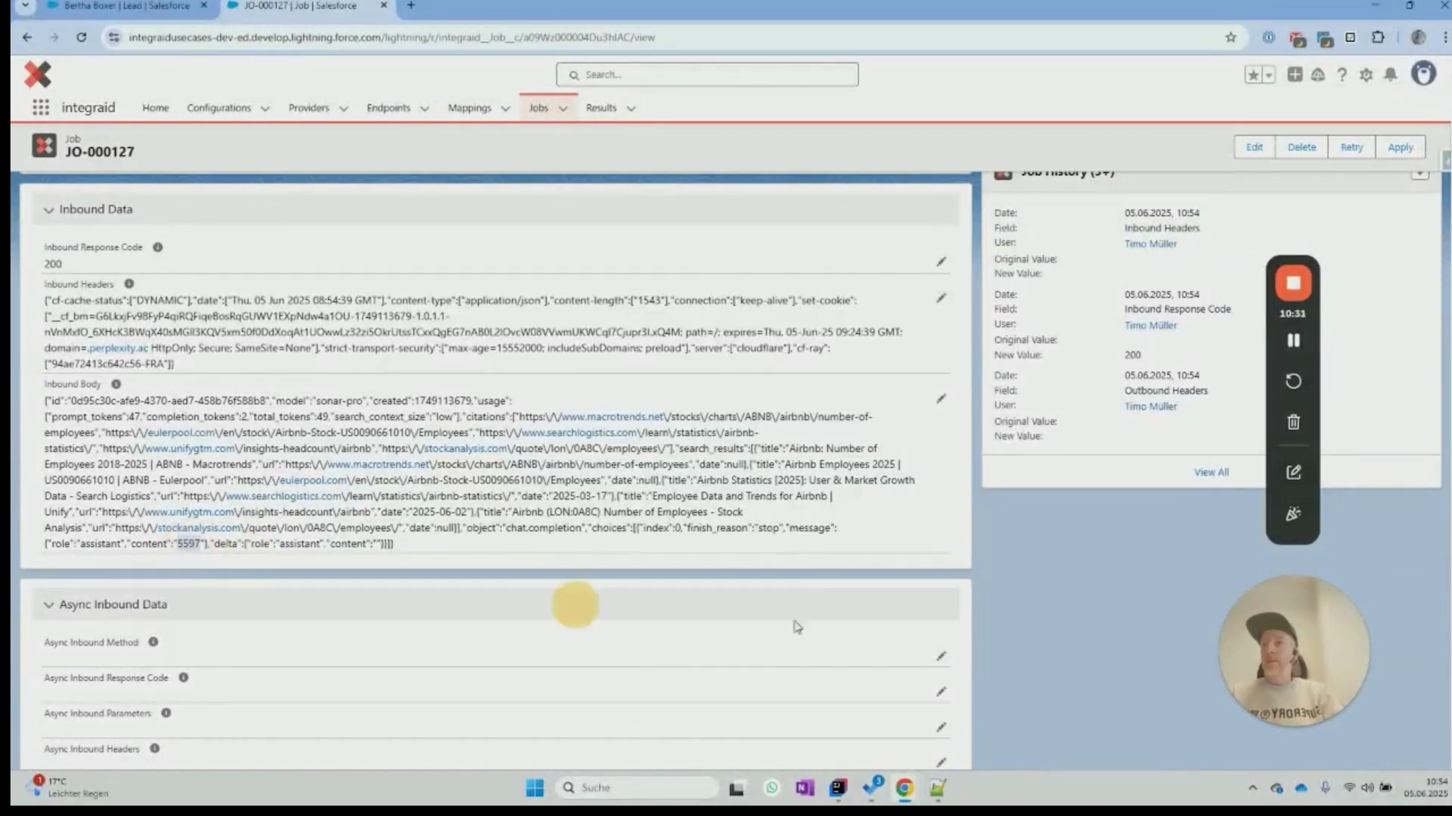
click(1040, 549)
scroll(1025, 585, up, 7)
scroll(1020, 589, down, 8)
scroll(1018, 595, down, 3)
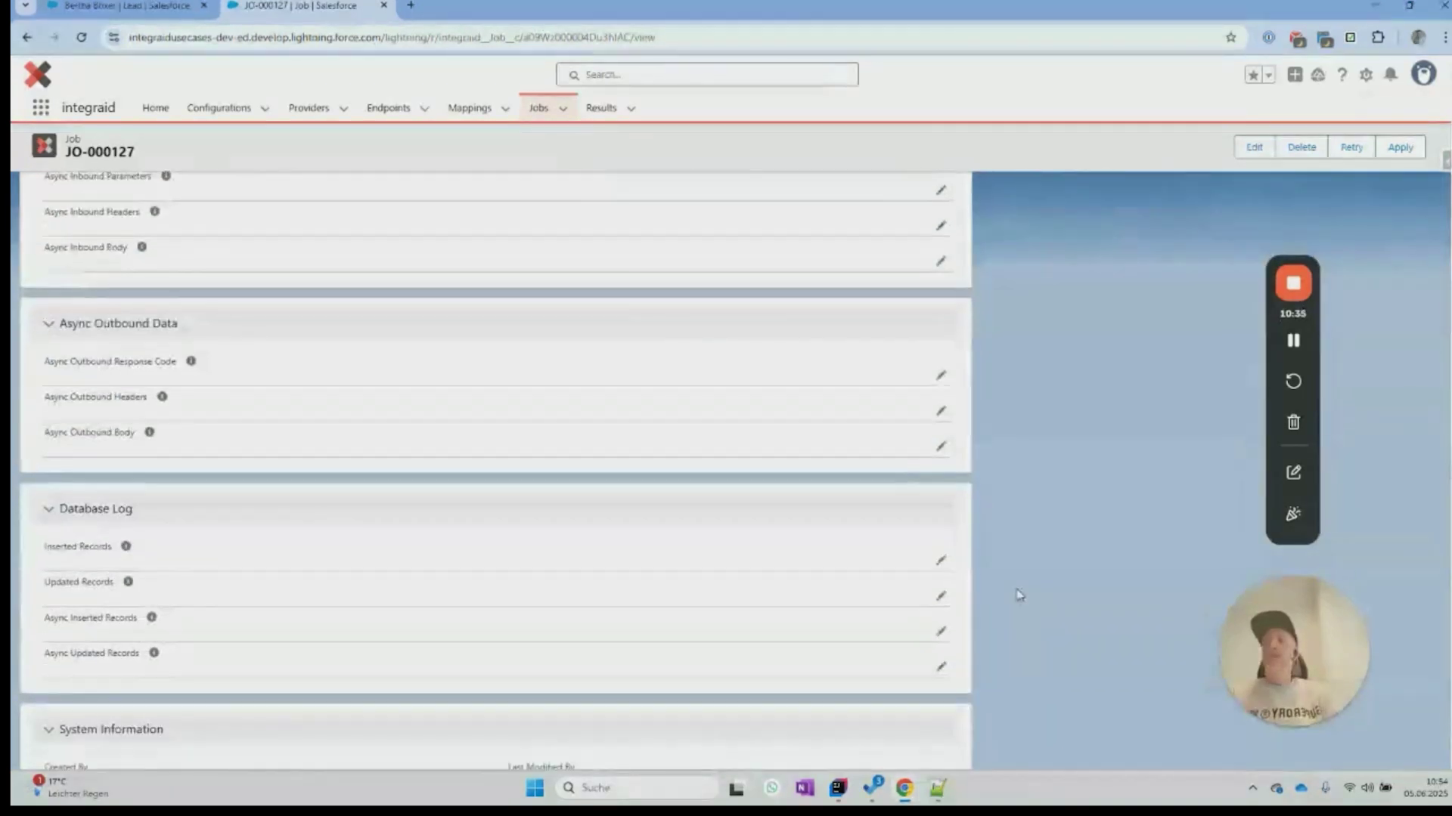
scroll(907, 582, up, 20)
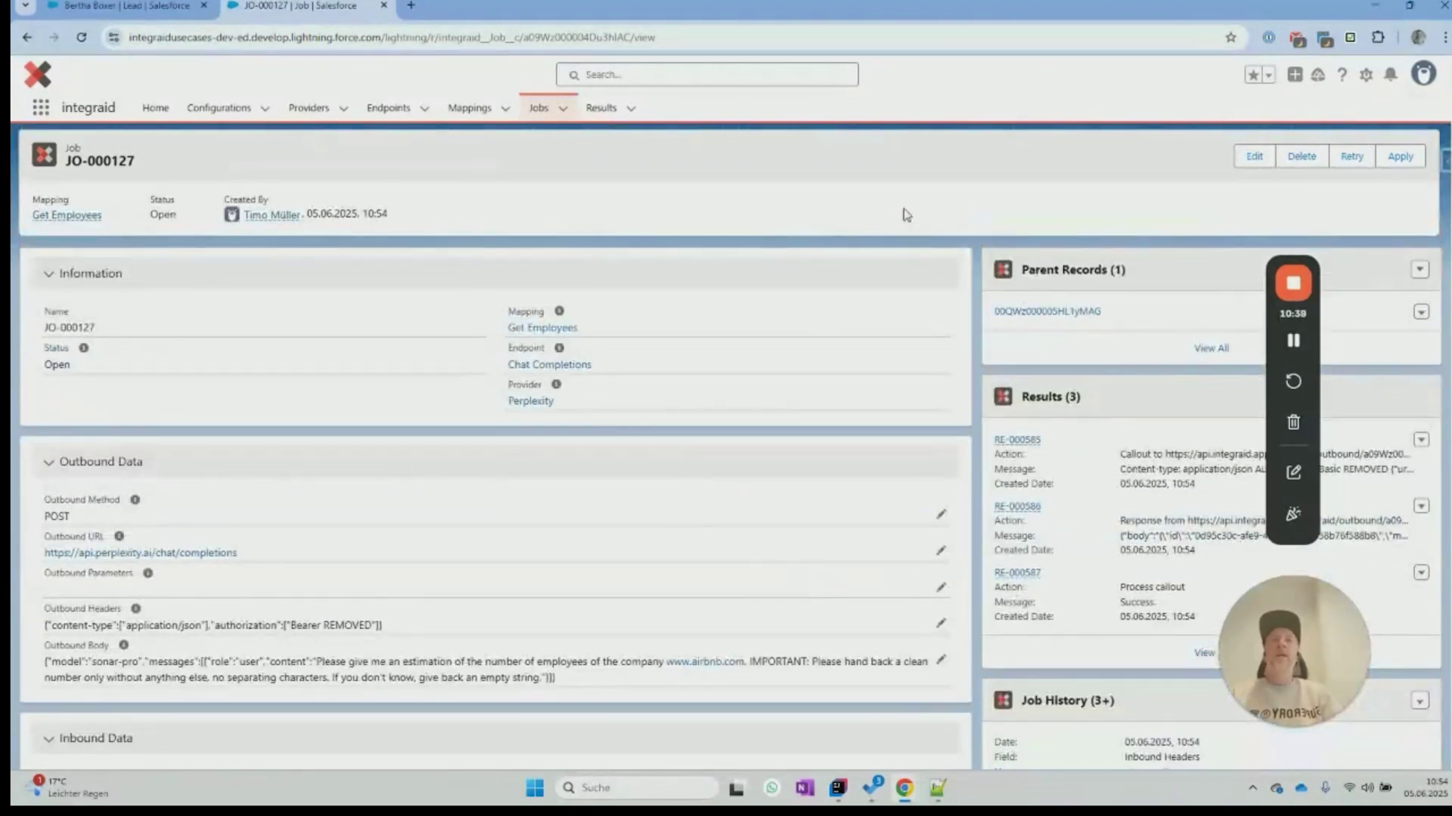
Step: Preview how the test job would update the lead's Employees field, and leave the preview without applying it
click(1400, 156)
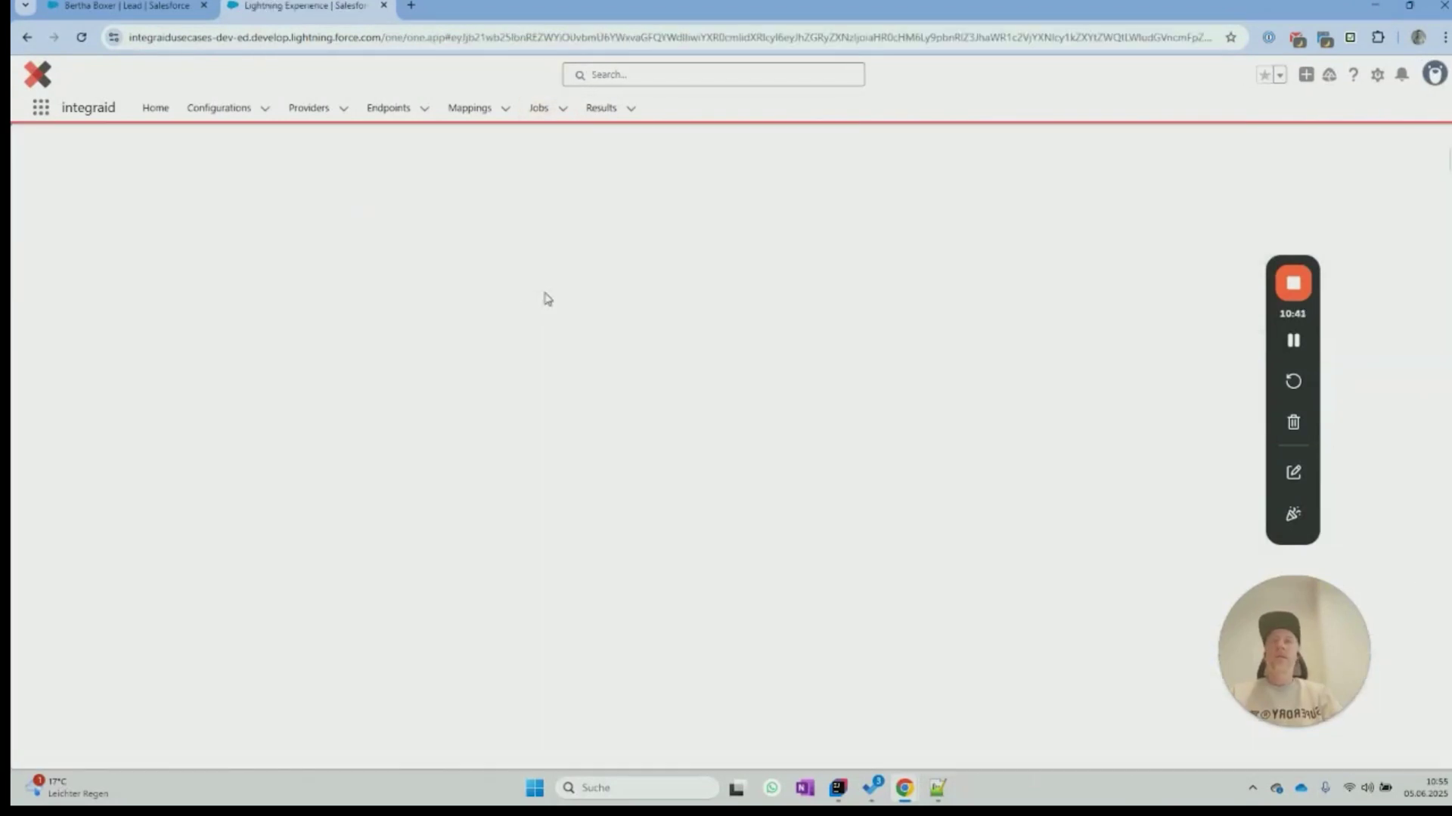
click(66, 236)
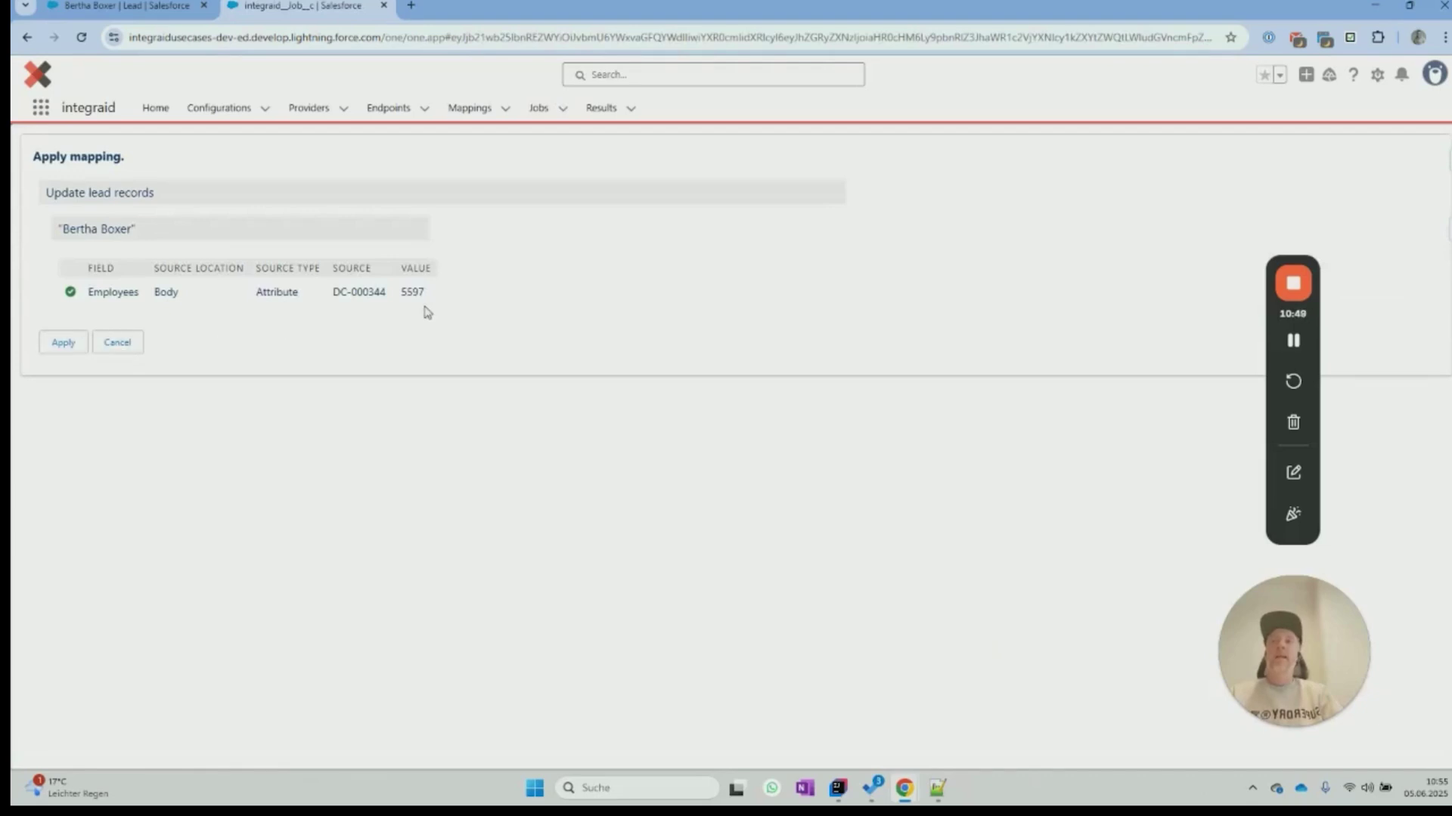
click(106, 345)
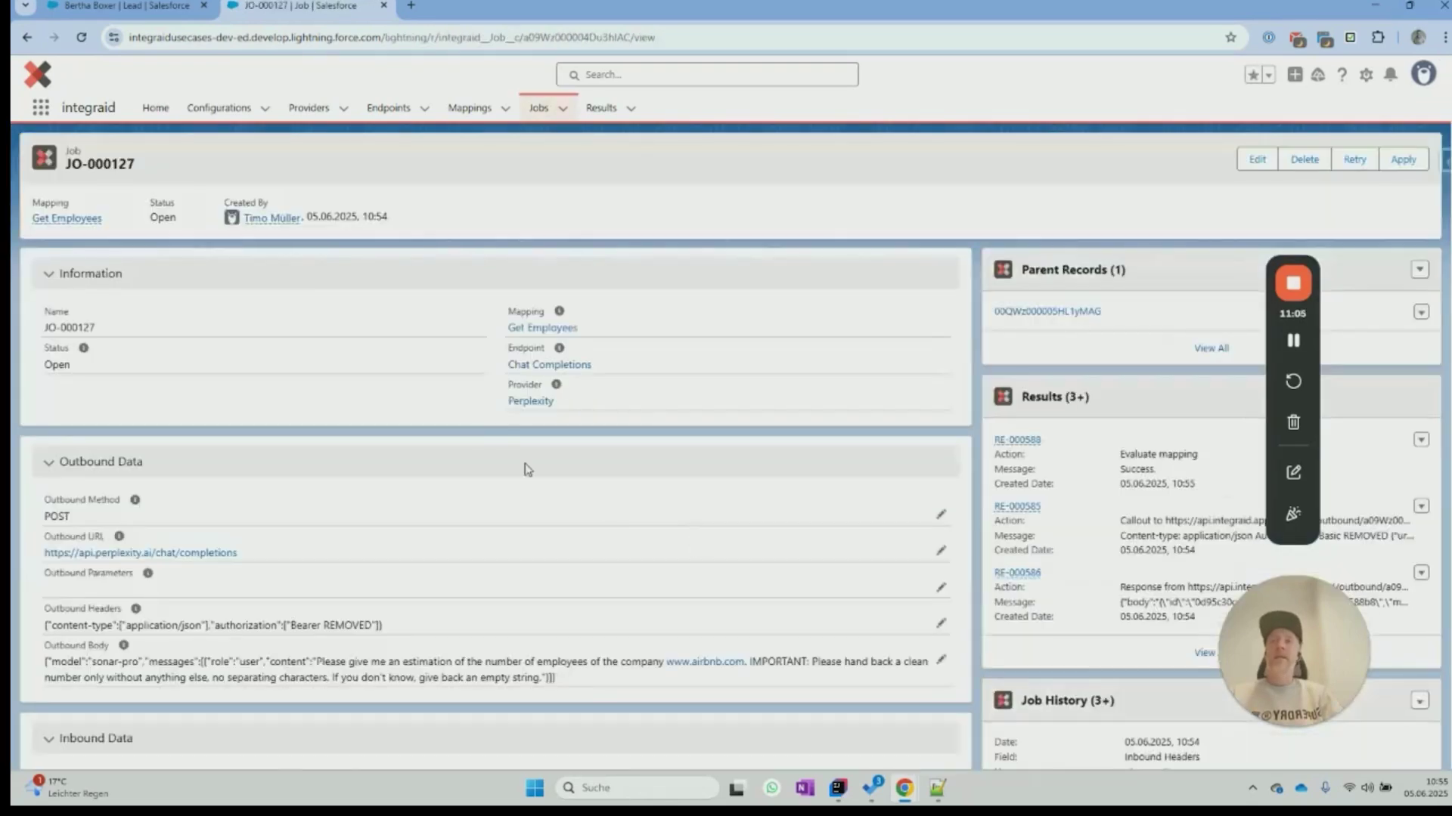
Step: Open the Get Employees mapping from the job and activate it
click(539, 328)
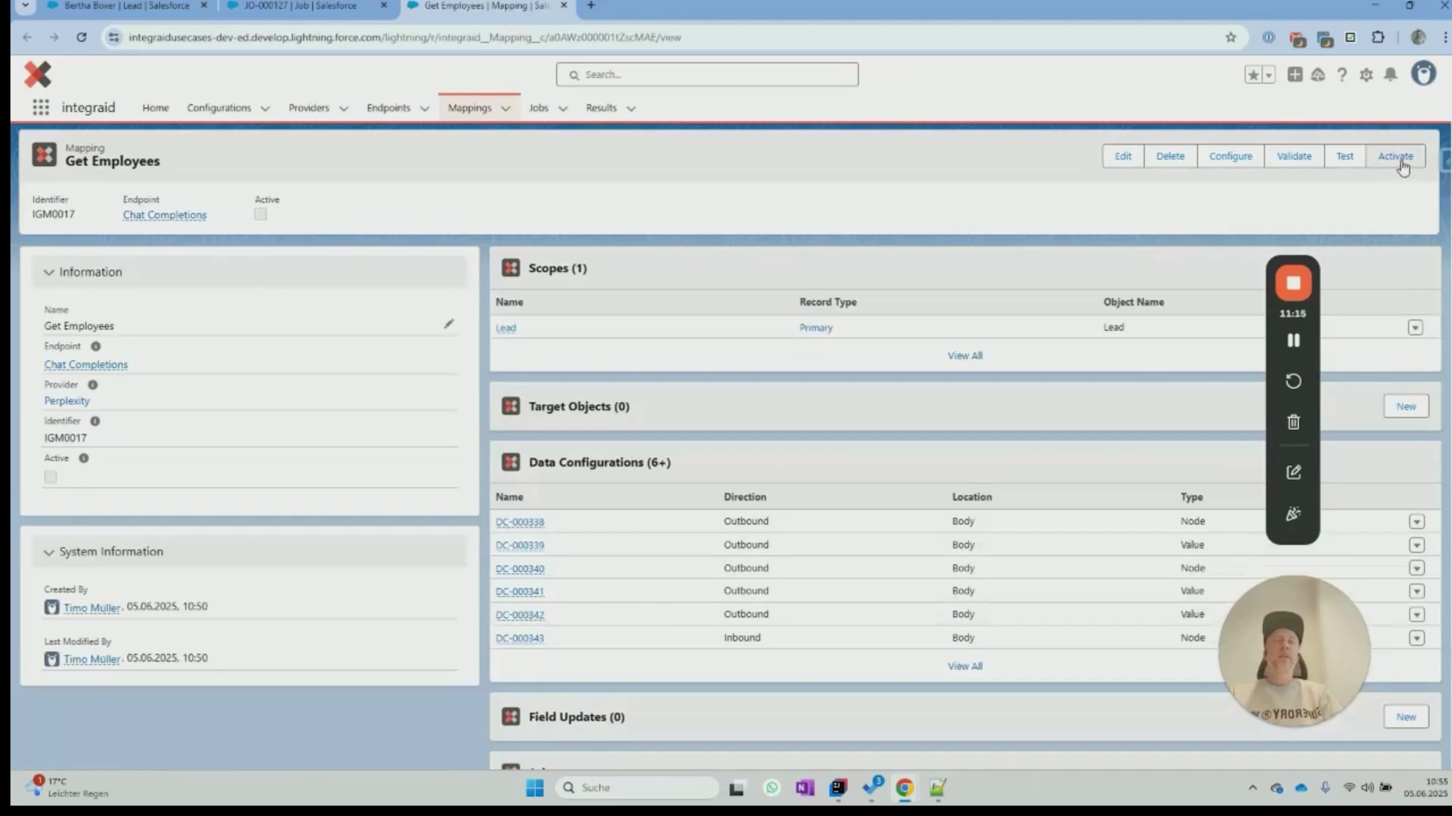
click(1395, 156)
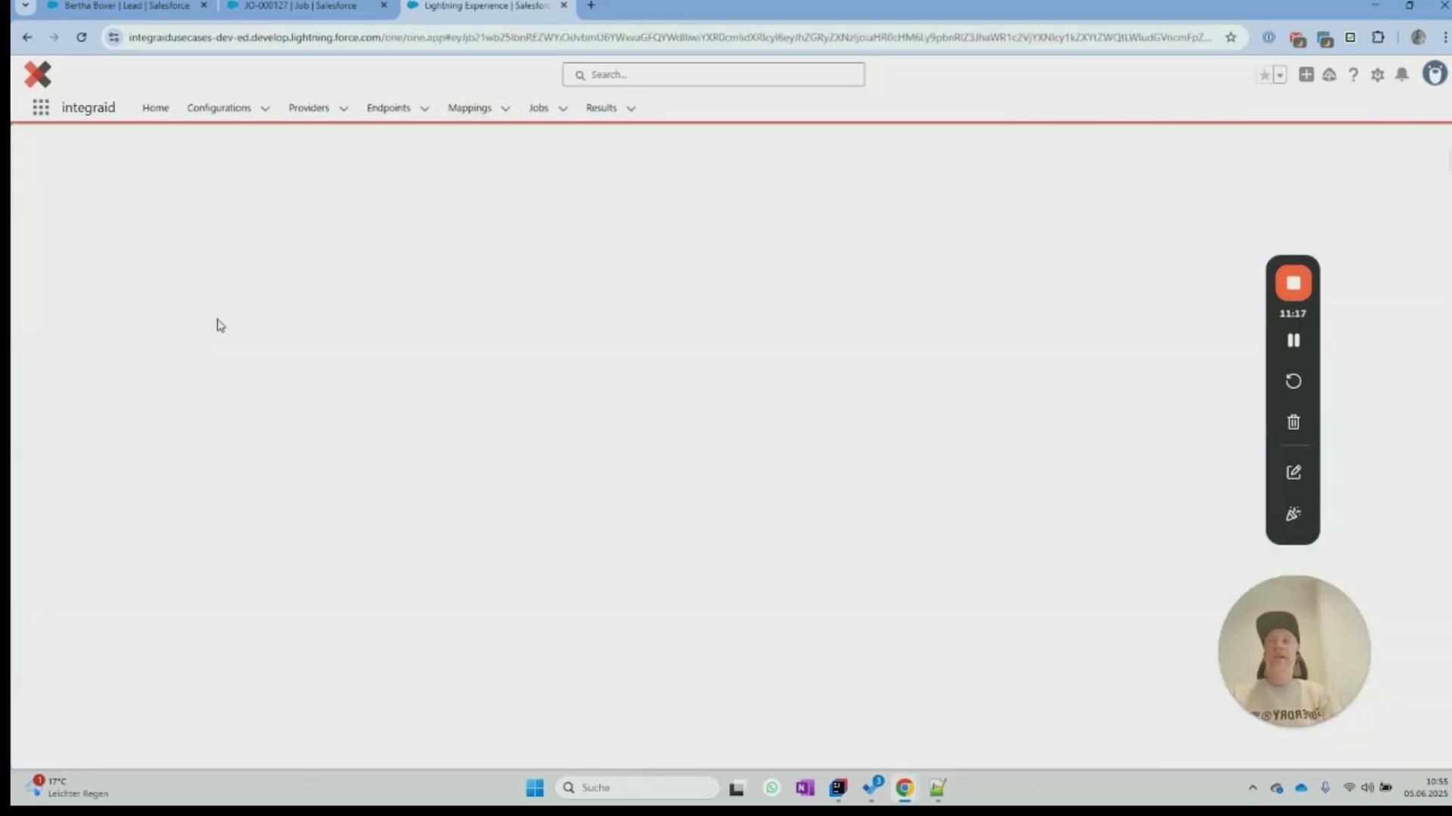
click(64, 438)
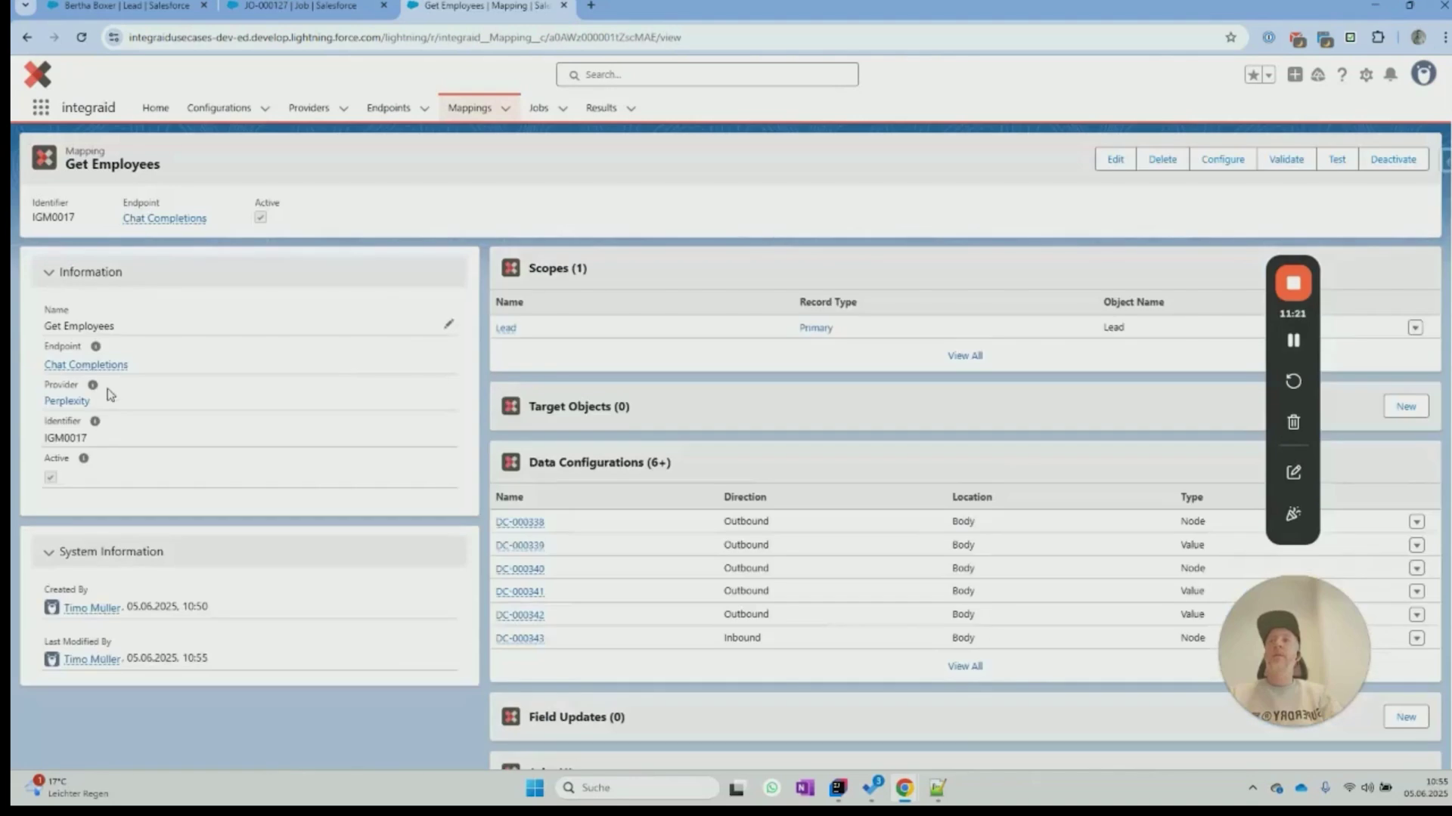
Step: Create a second mapping named Get Revenue on the Chat Completions endpoint
mouse_move(65, 370)
click(66, 369)
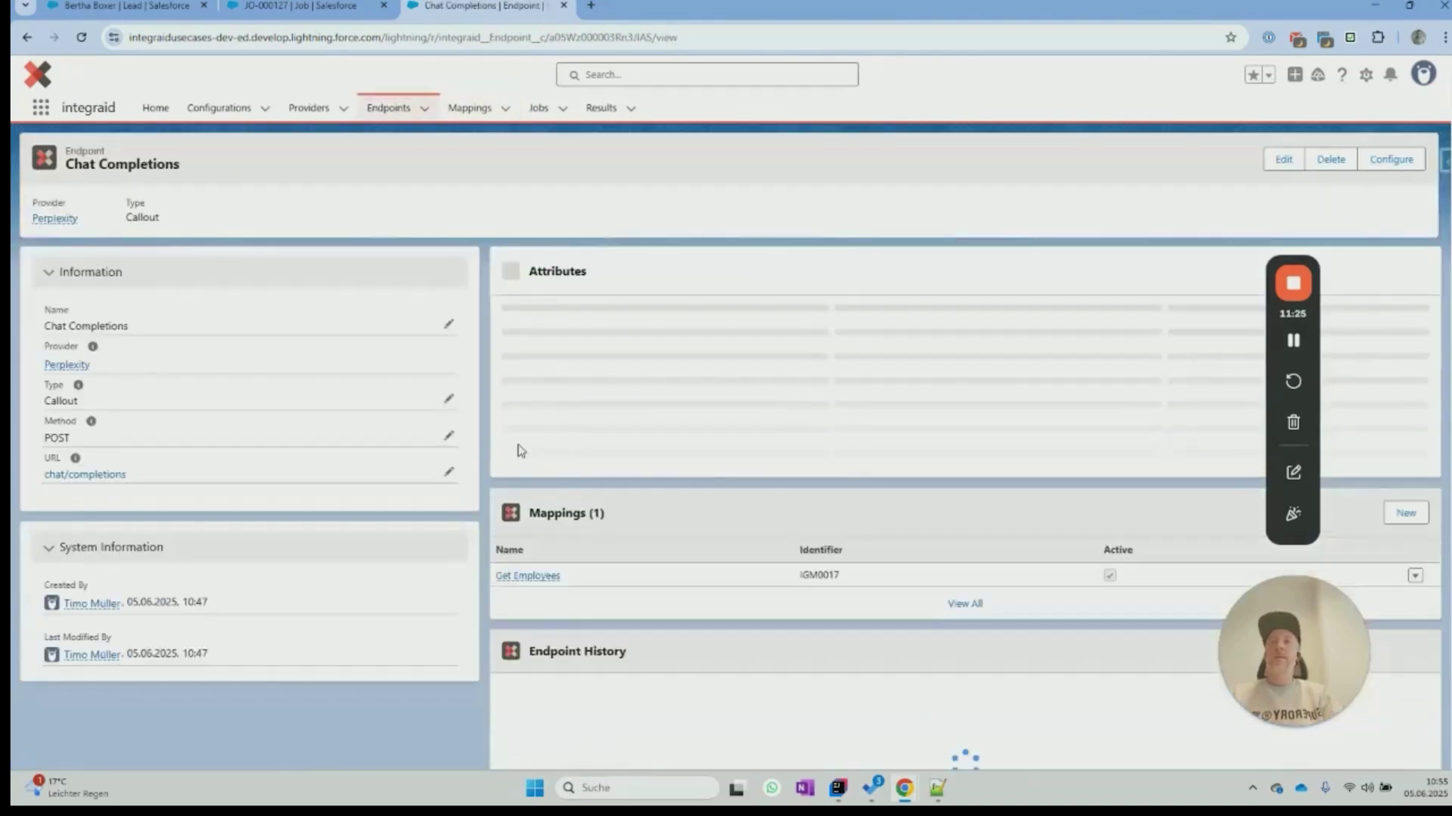
click(1406, 523)
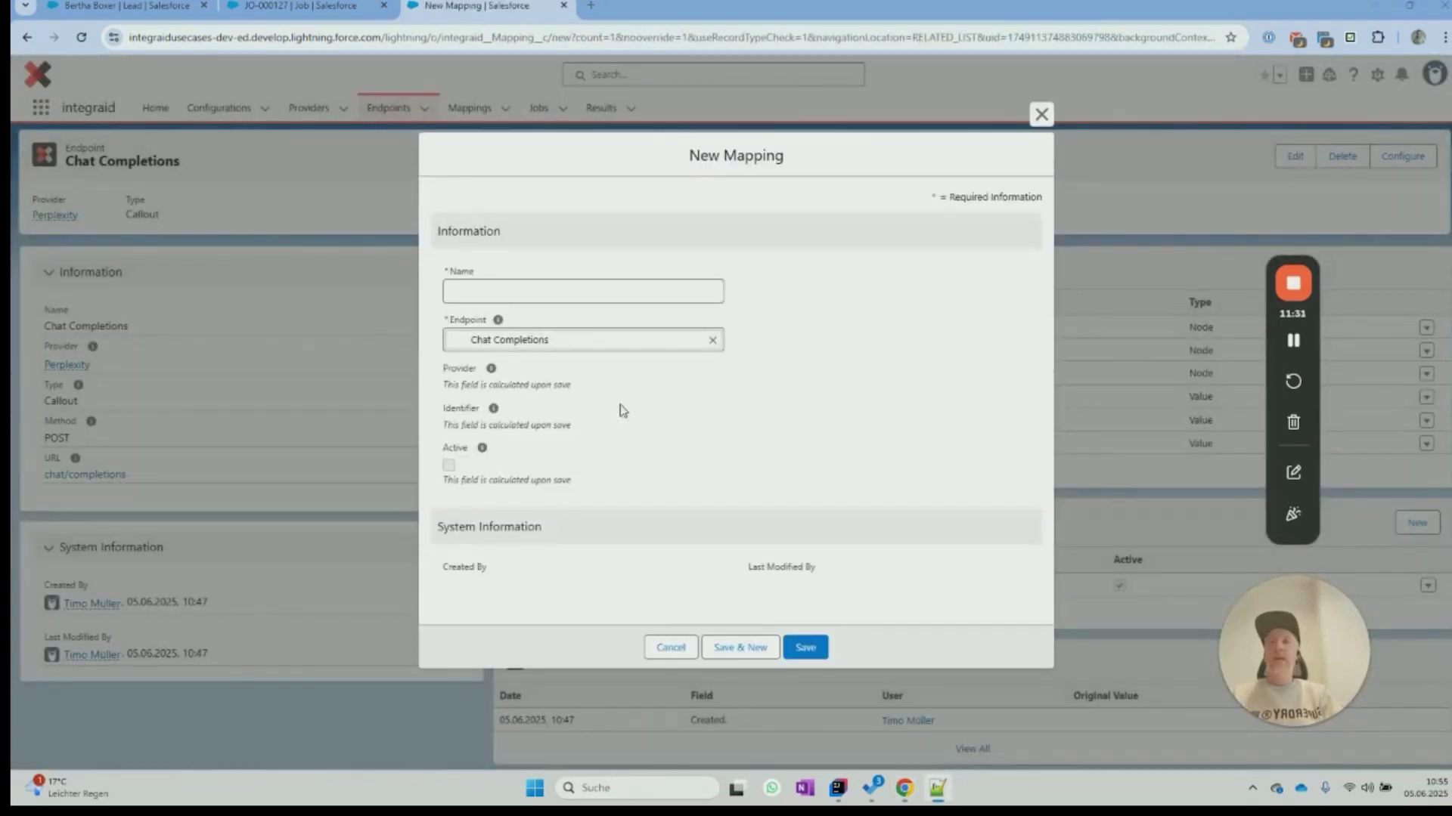
click(585, 295)
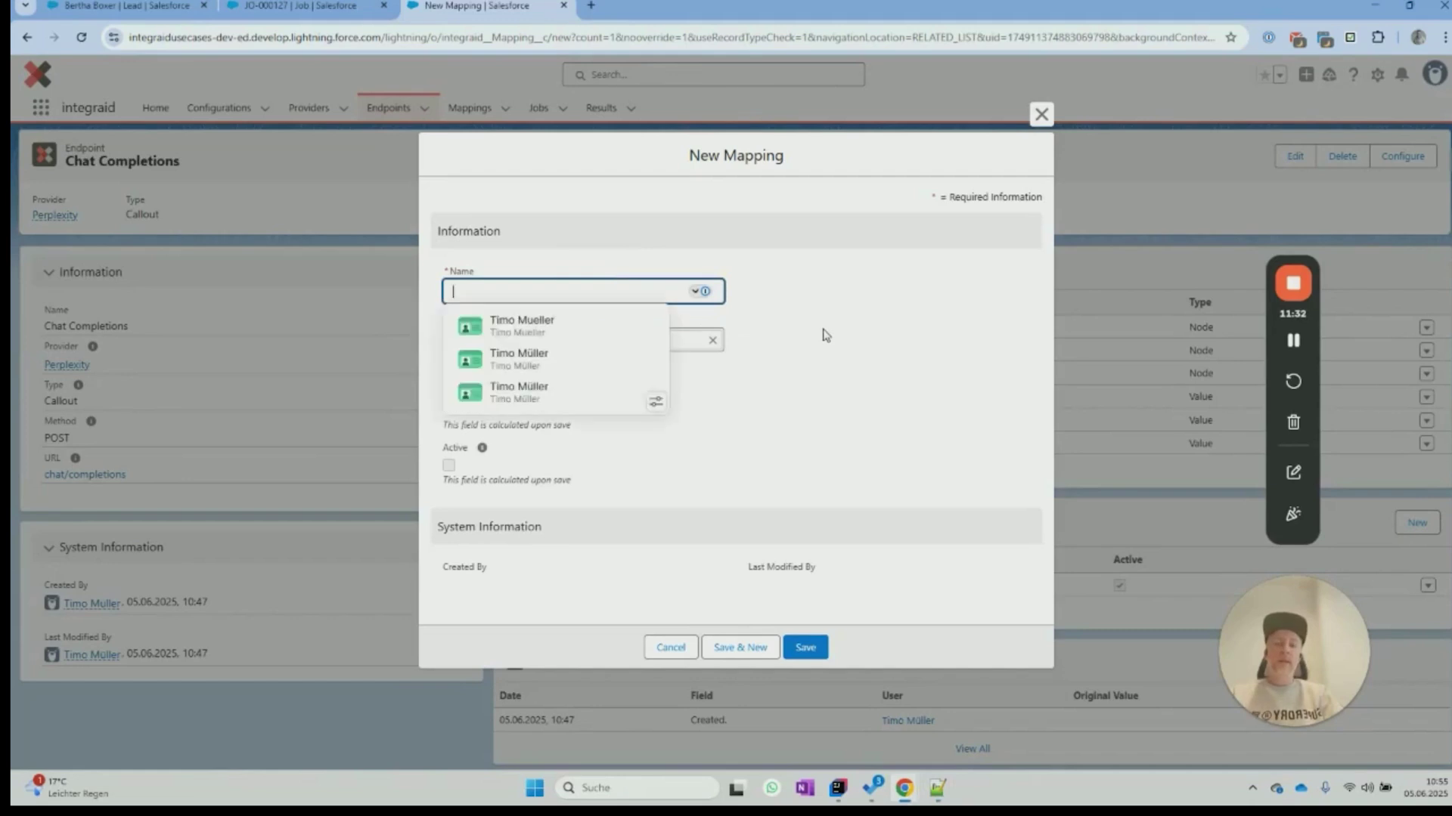
key(ctrl+v)
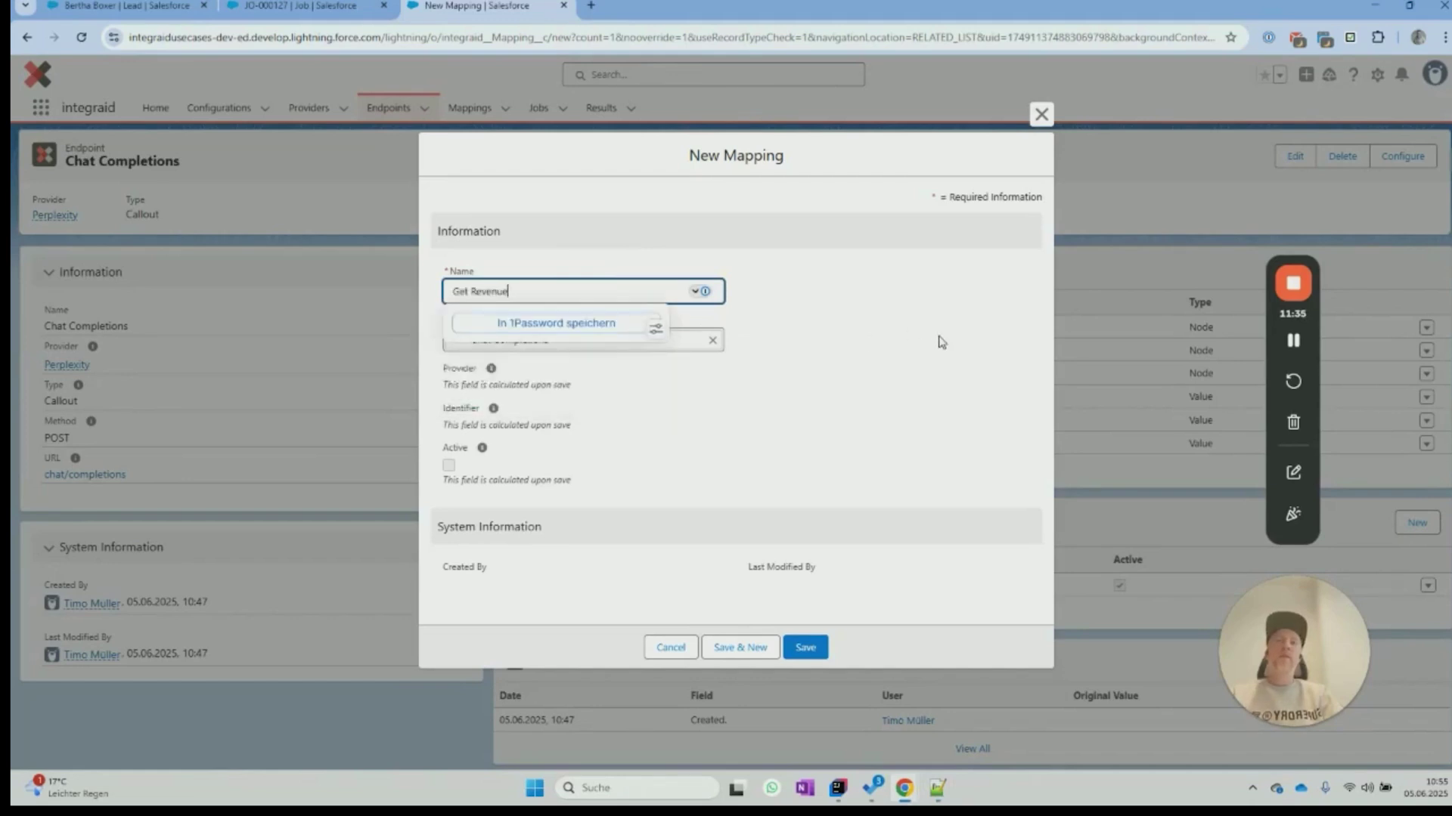
click(806, 647)
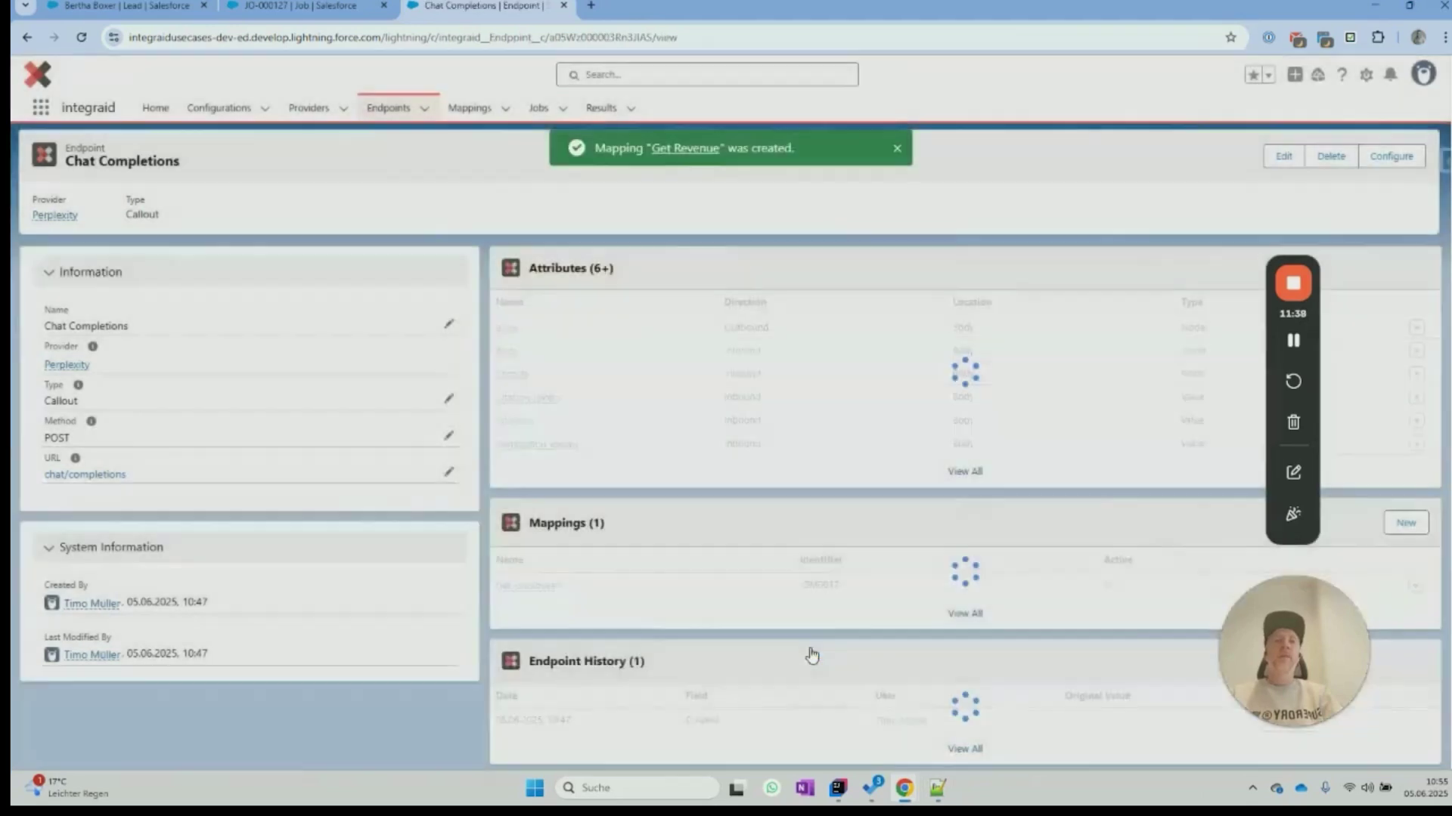
Step: Open the Get Revenue mapping and add the Lead object as its primary scope
click(534, 609)
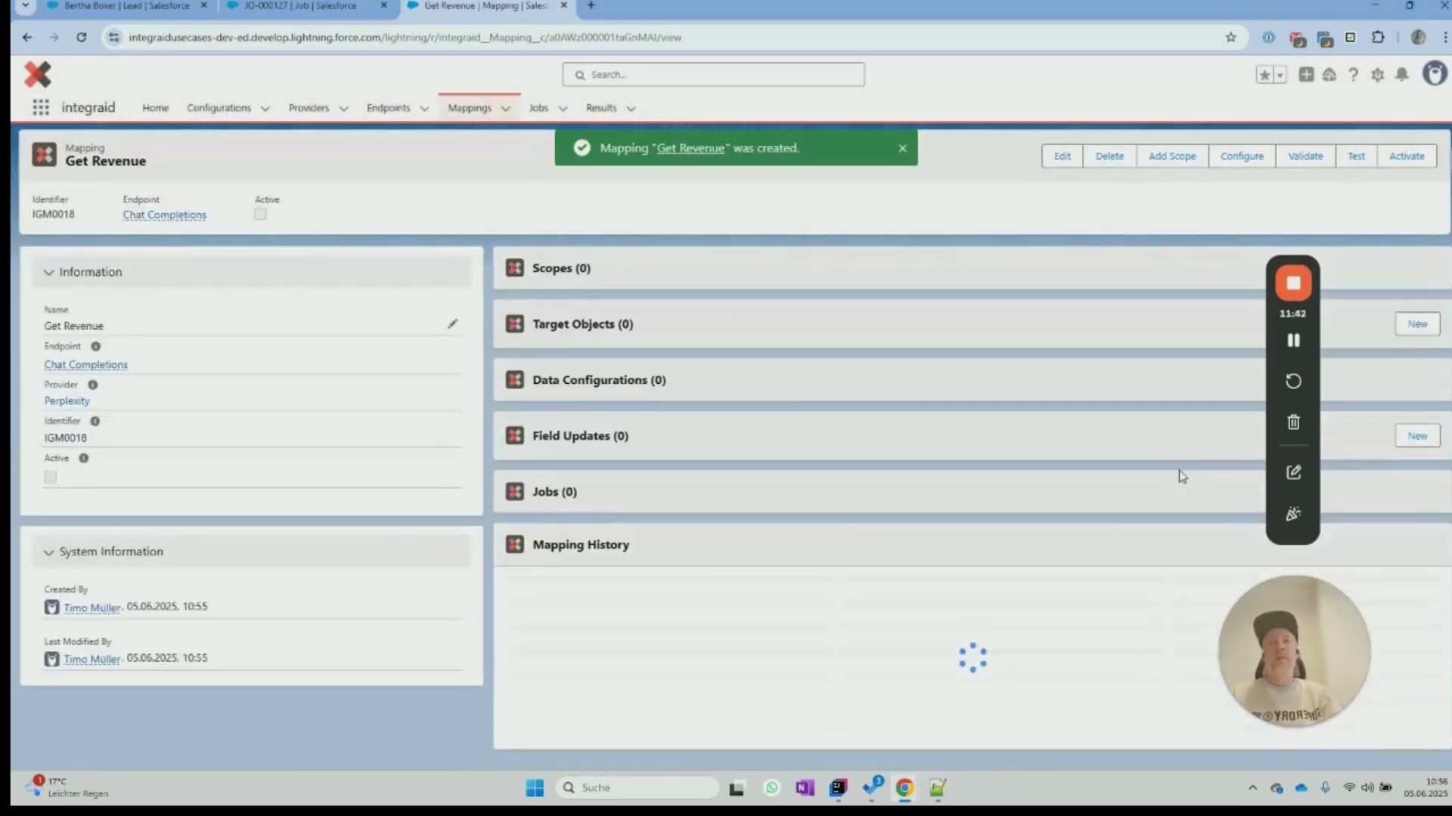
click(897, 148)
click(1153, 162)
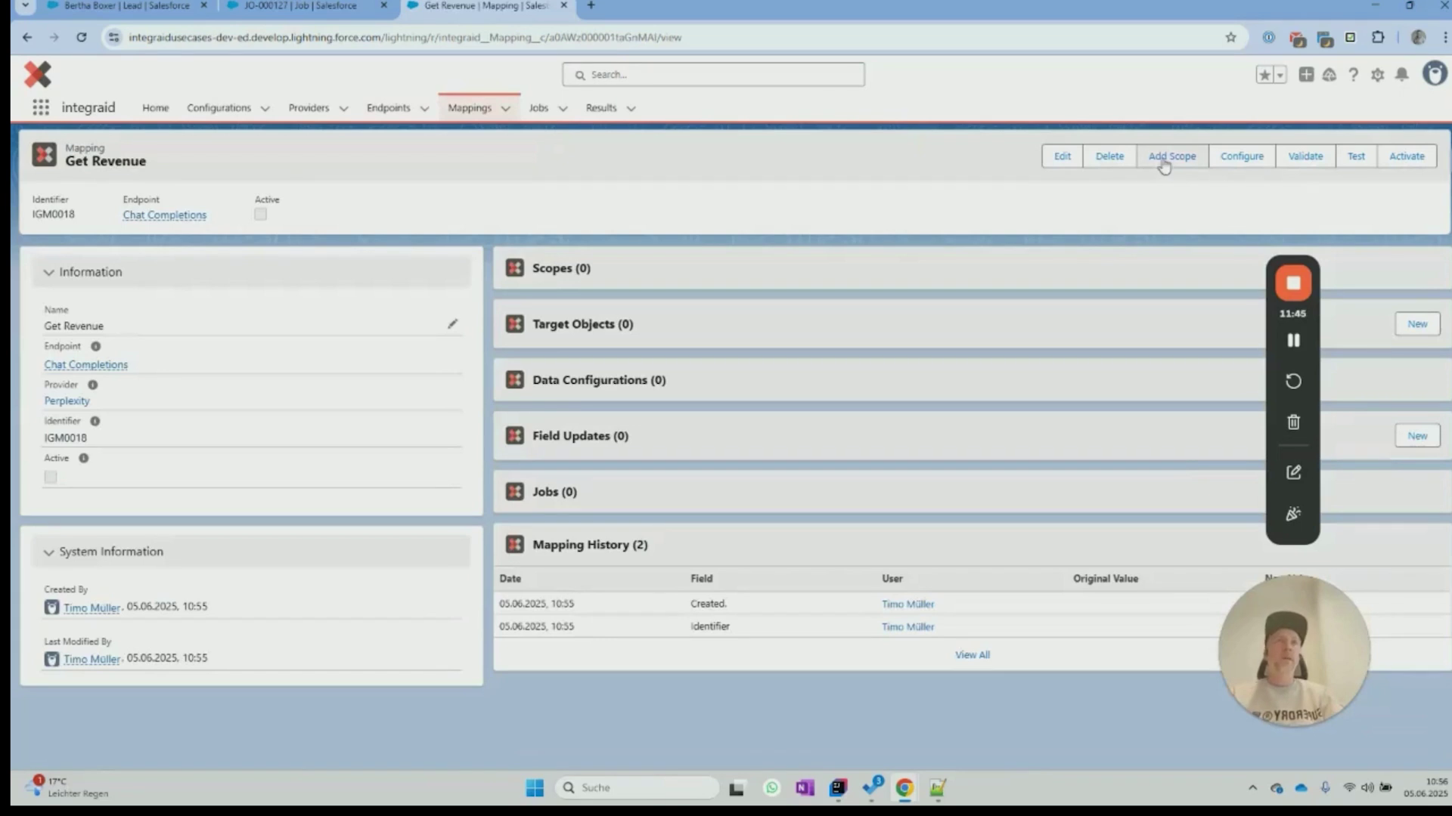
click(118, 201)
text(Lead)
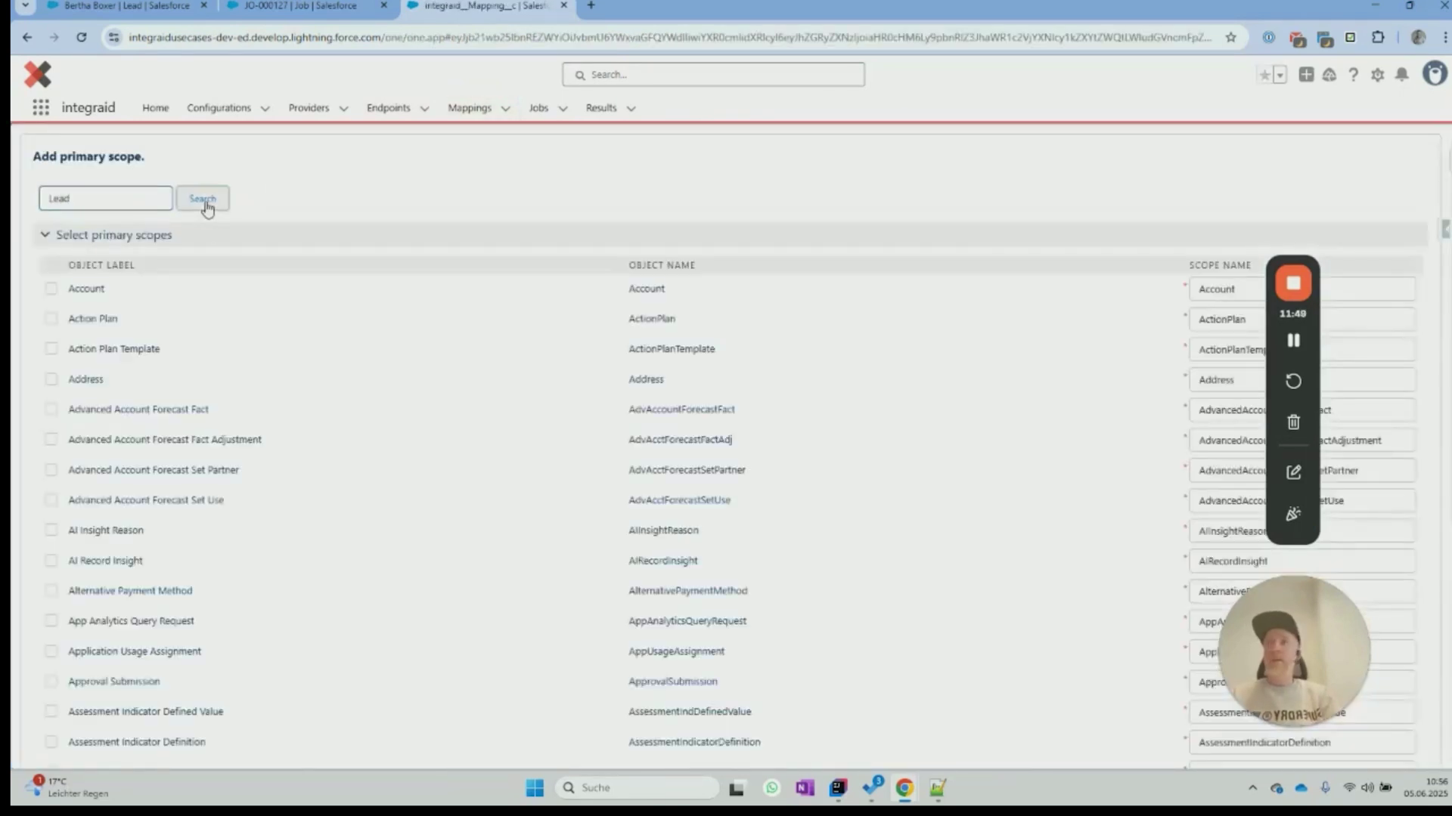
click(205, 199)
click(50, 289)
click(62, 344)
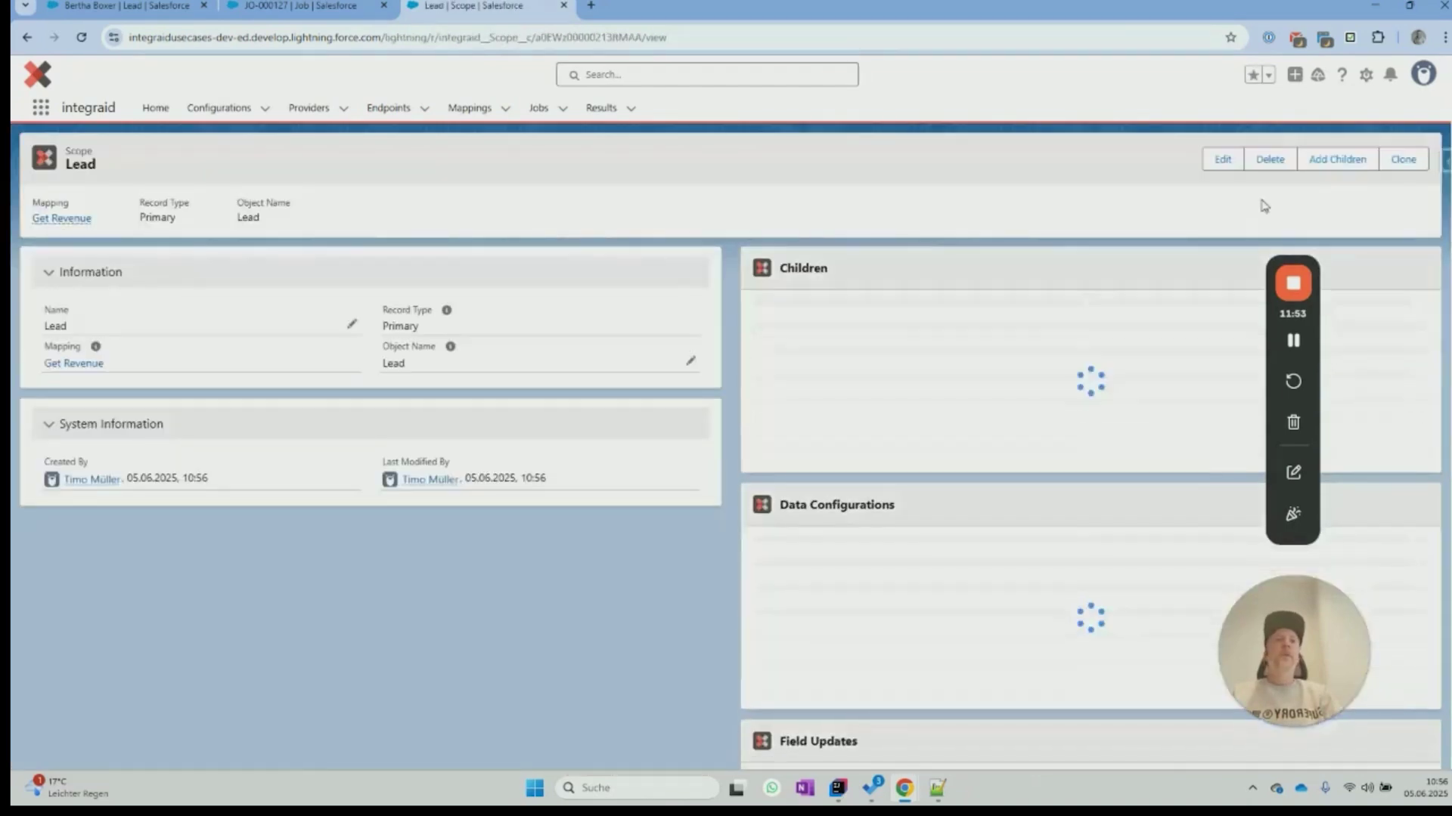
Step: Configure the Get Revenue mapping's outbound body with a Model value of sonar-pro and no scope
click(72, 364)
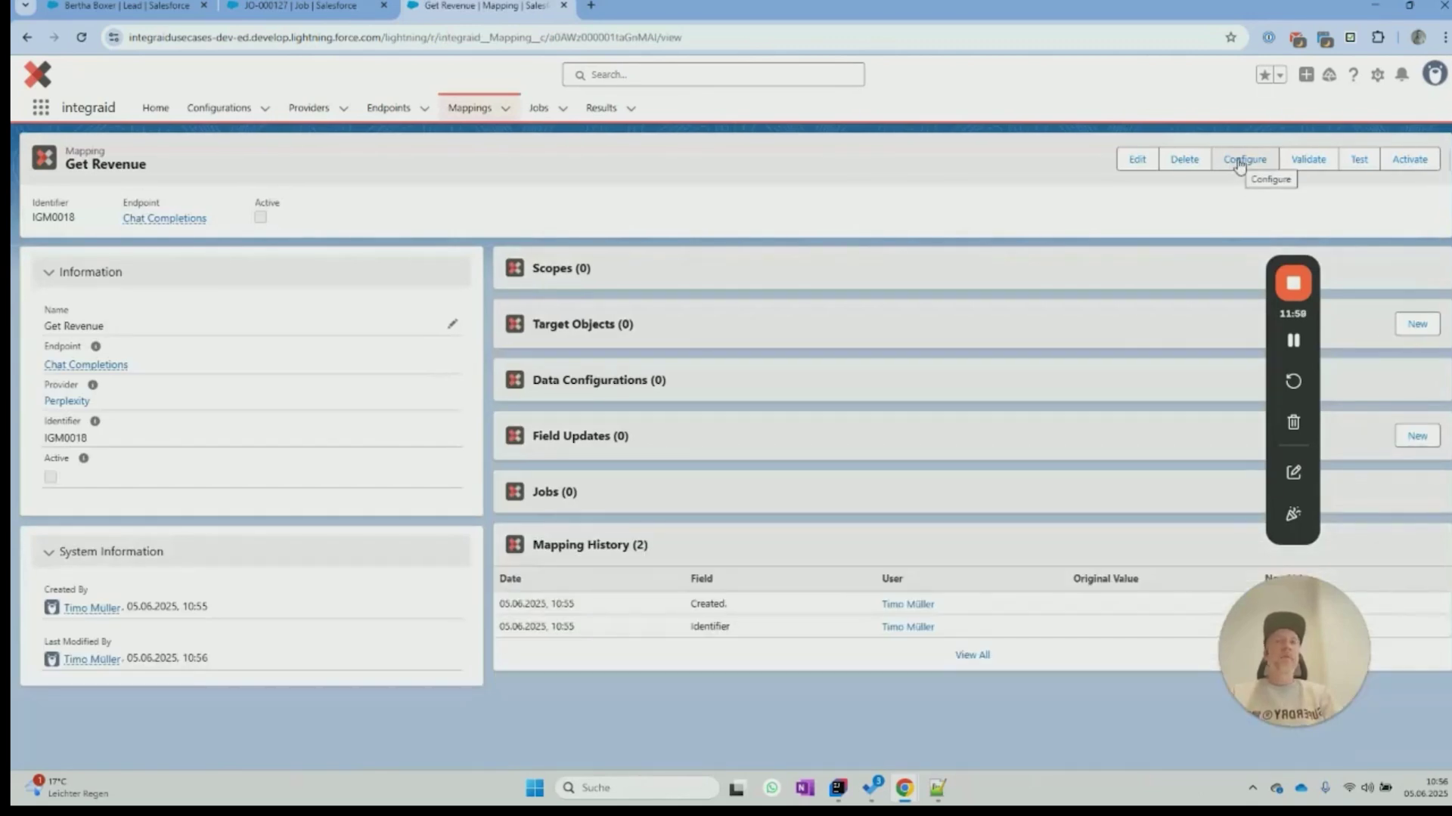
click(1240, 165)
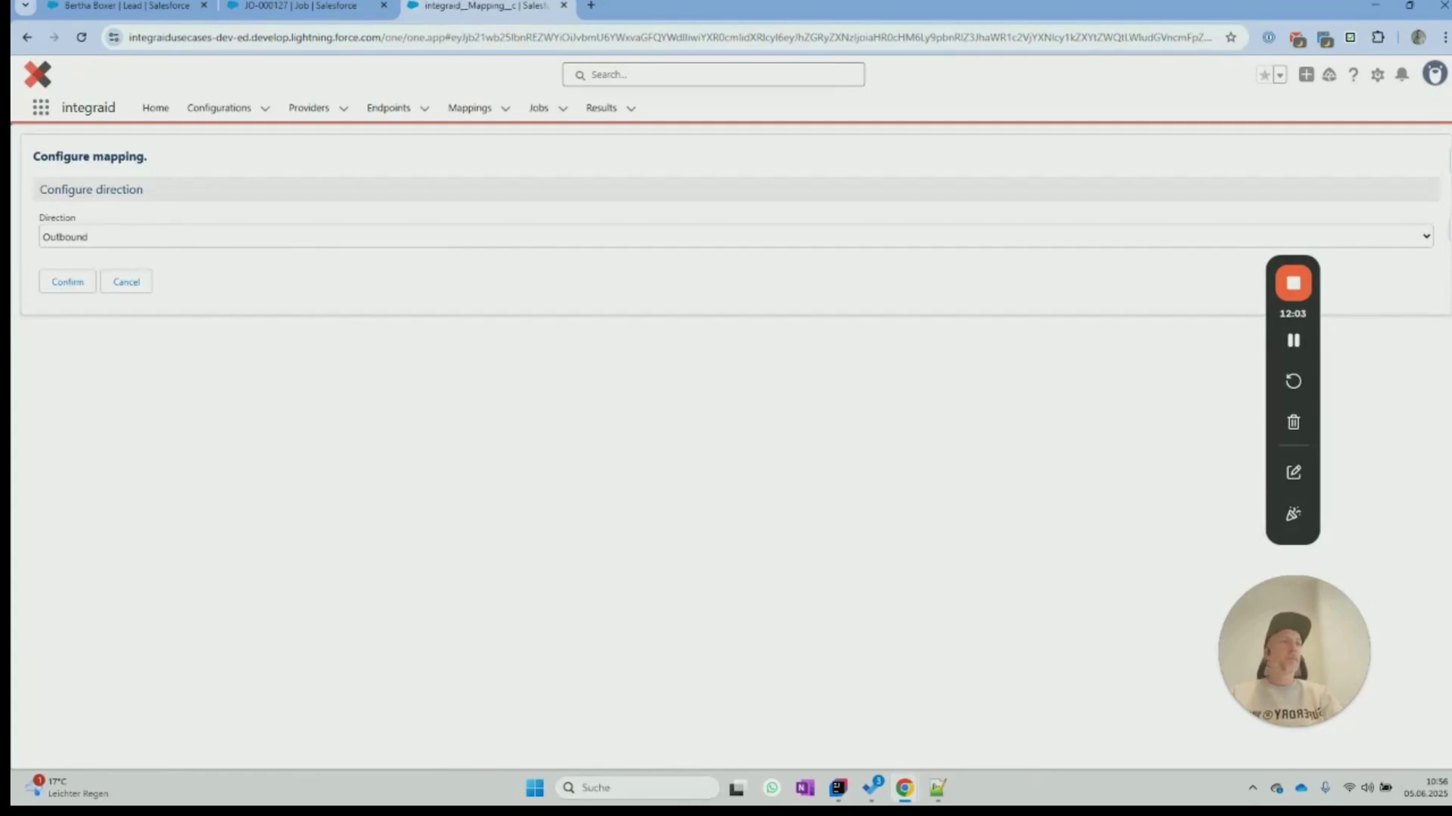
click(67, 282)
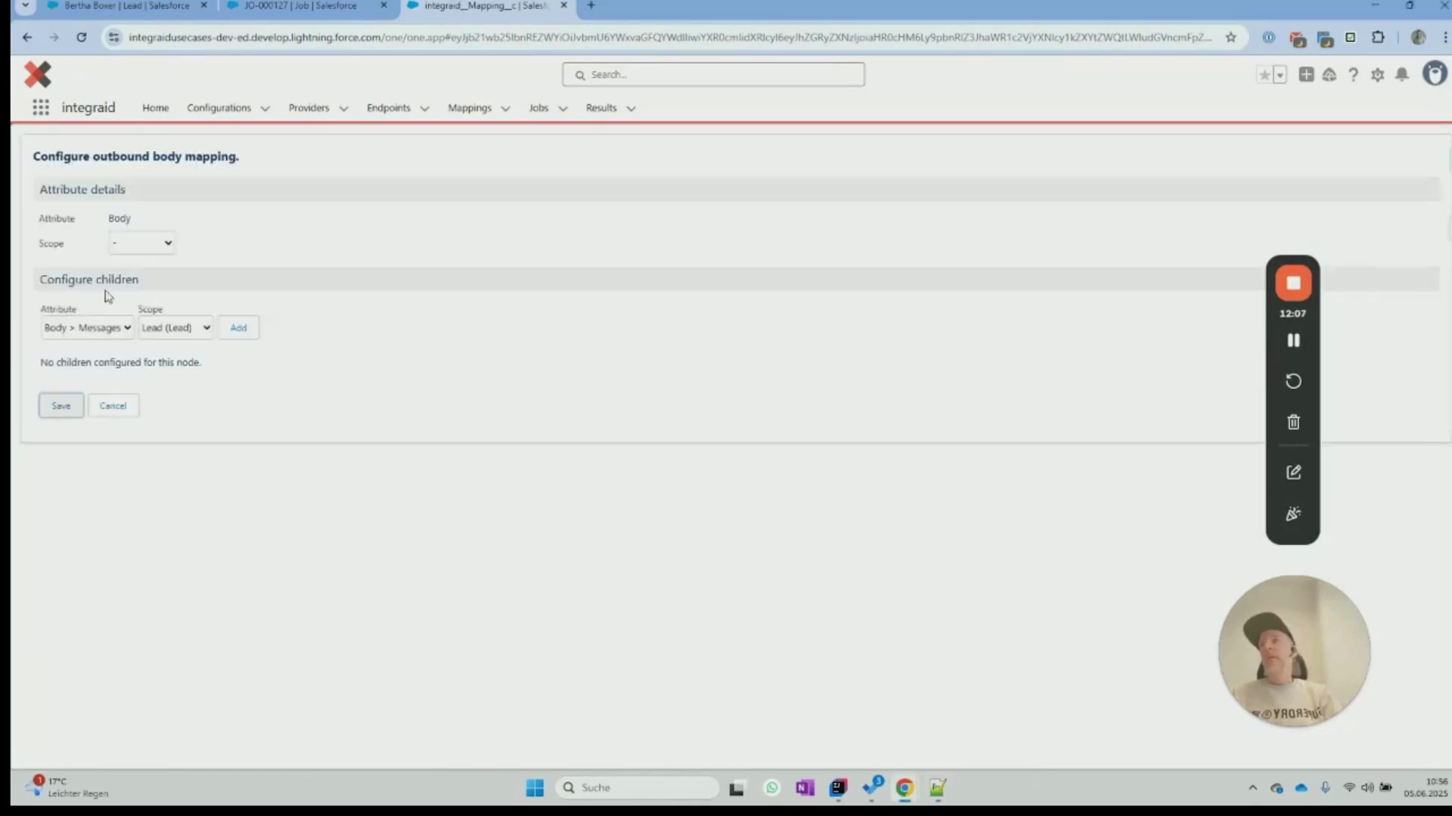
click(101, 336)
click(75, 369)
click(181, 327)
click(163, 347)
click(239, 330)
click(325, 402)
text(sonar-pro)
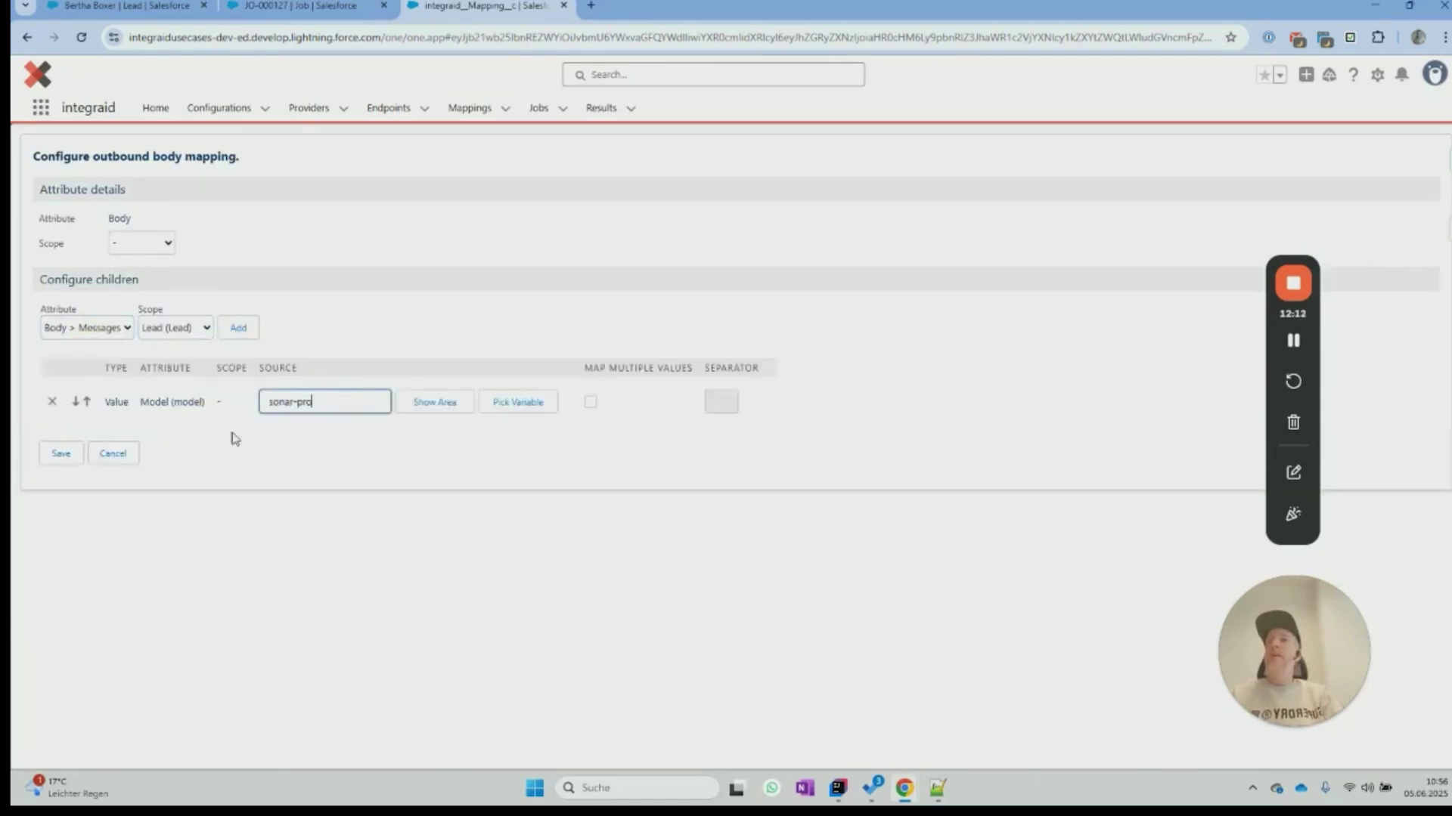
Step: Add Body > Messages as a child node without a scope and open its configuration
click(159, 333)
click(162, 366)
click(238, 327)
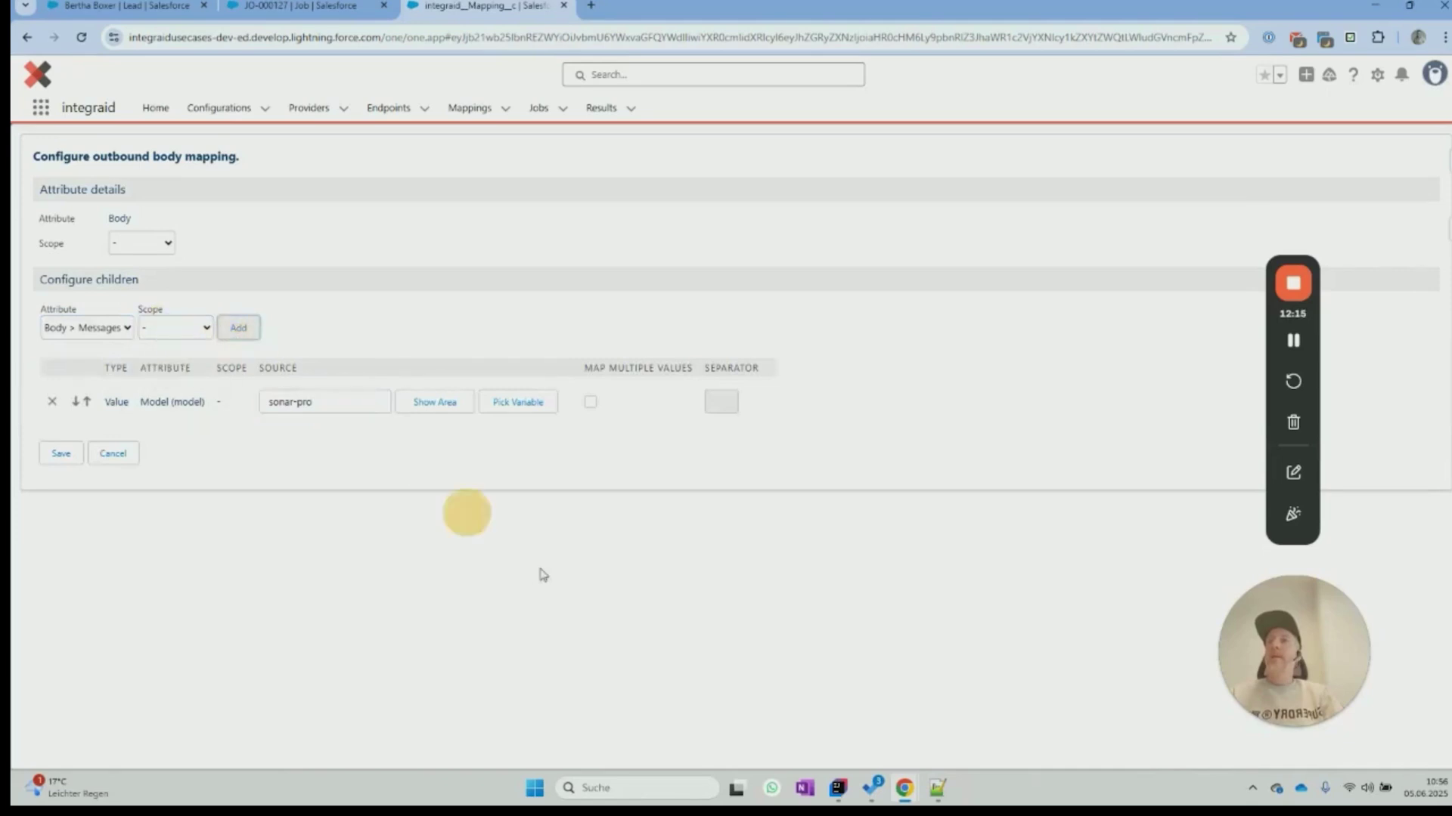
click(819, 443)
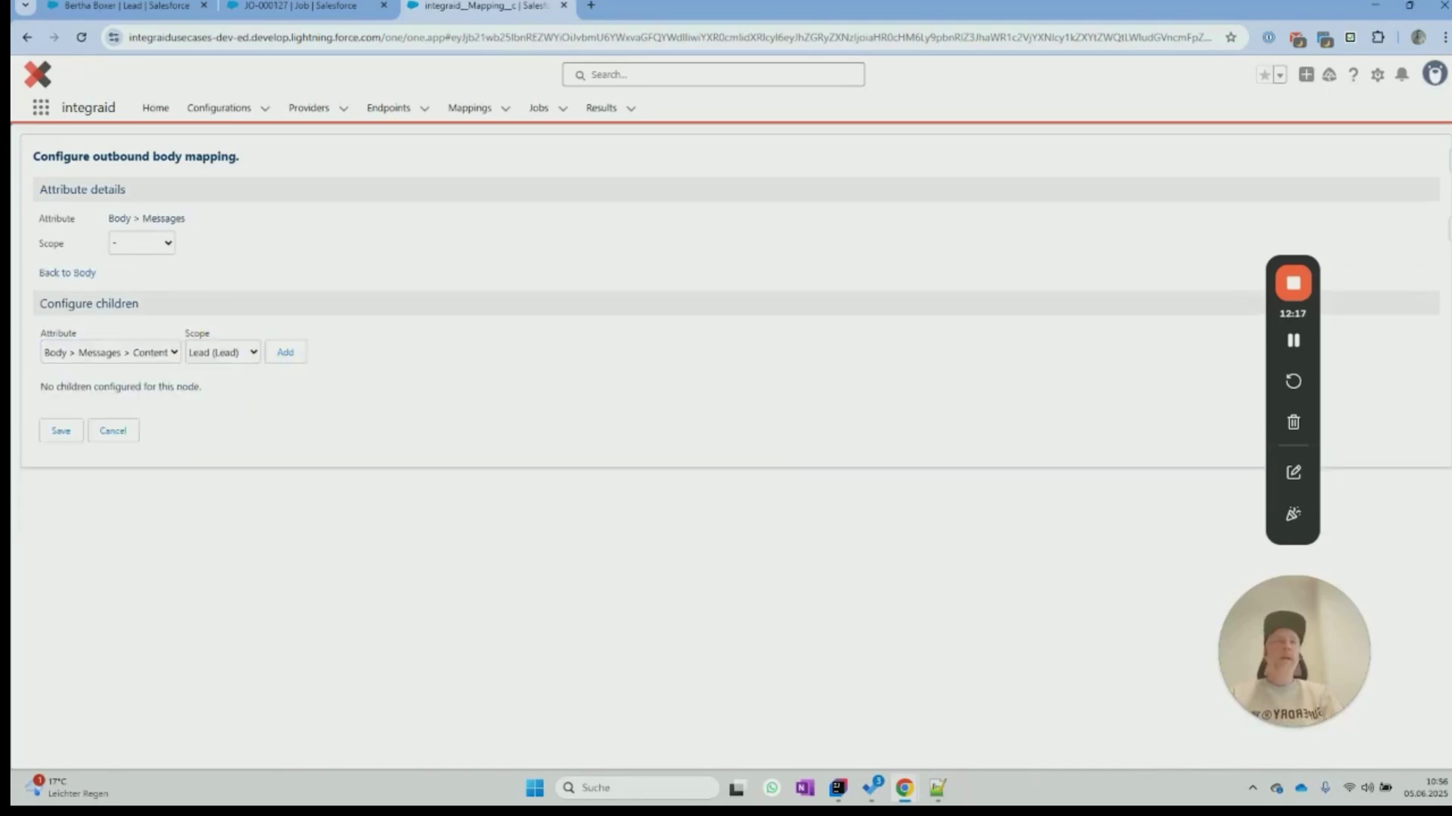
Step: Add the Role attribute to Messages without a scope and set its source to user
click(121, 357)
click(133, 399)
click(216, 354)
click(214, 374)
click(285, 360)
click(266, 427)
text(user)
Step: Add the Content attribute without a scope, enter a prompt requesting {Lead.Website}'s estimated total revenue as a clean number, and save the outbound mapping
click(198, 353)
click(194, 366)
click(176, 353)
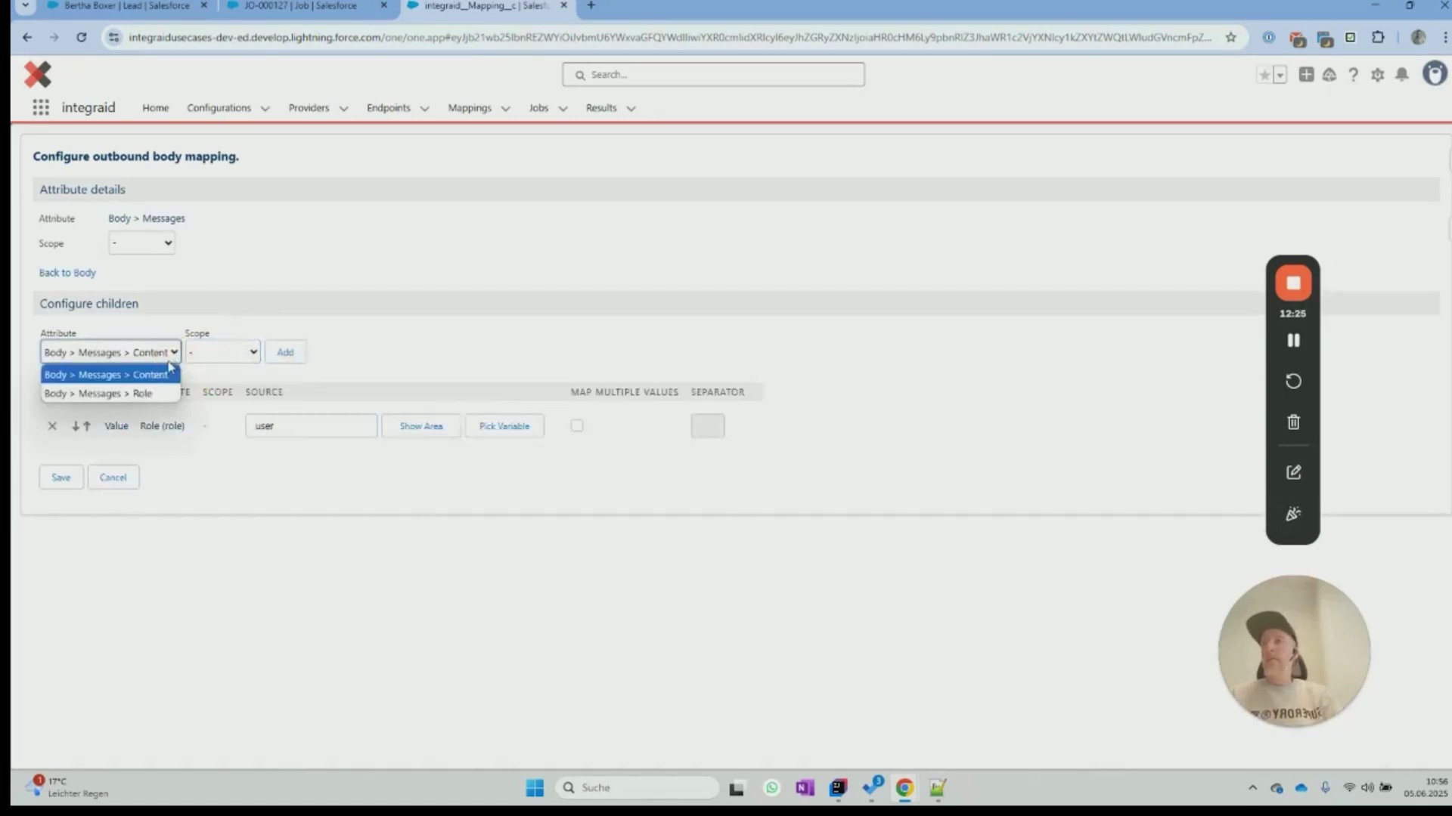
click(169, 371)
click(287, 353)
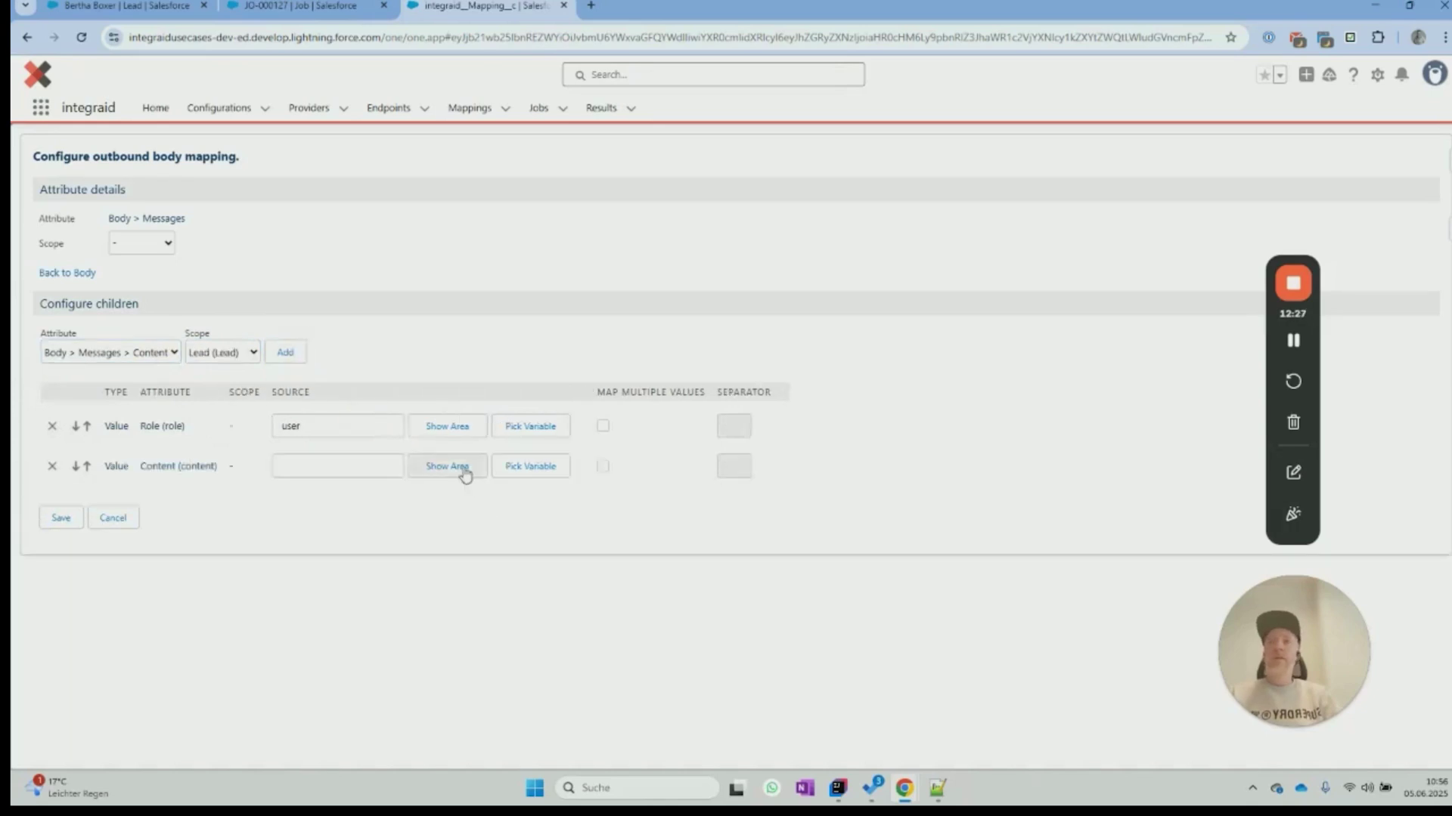
click(463, 467)
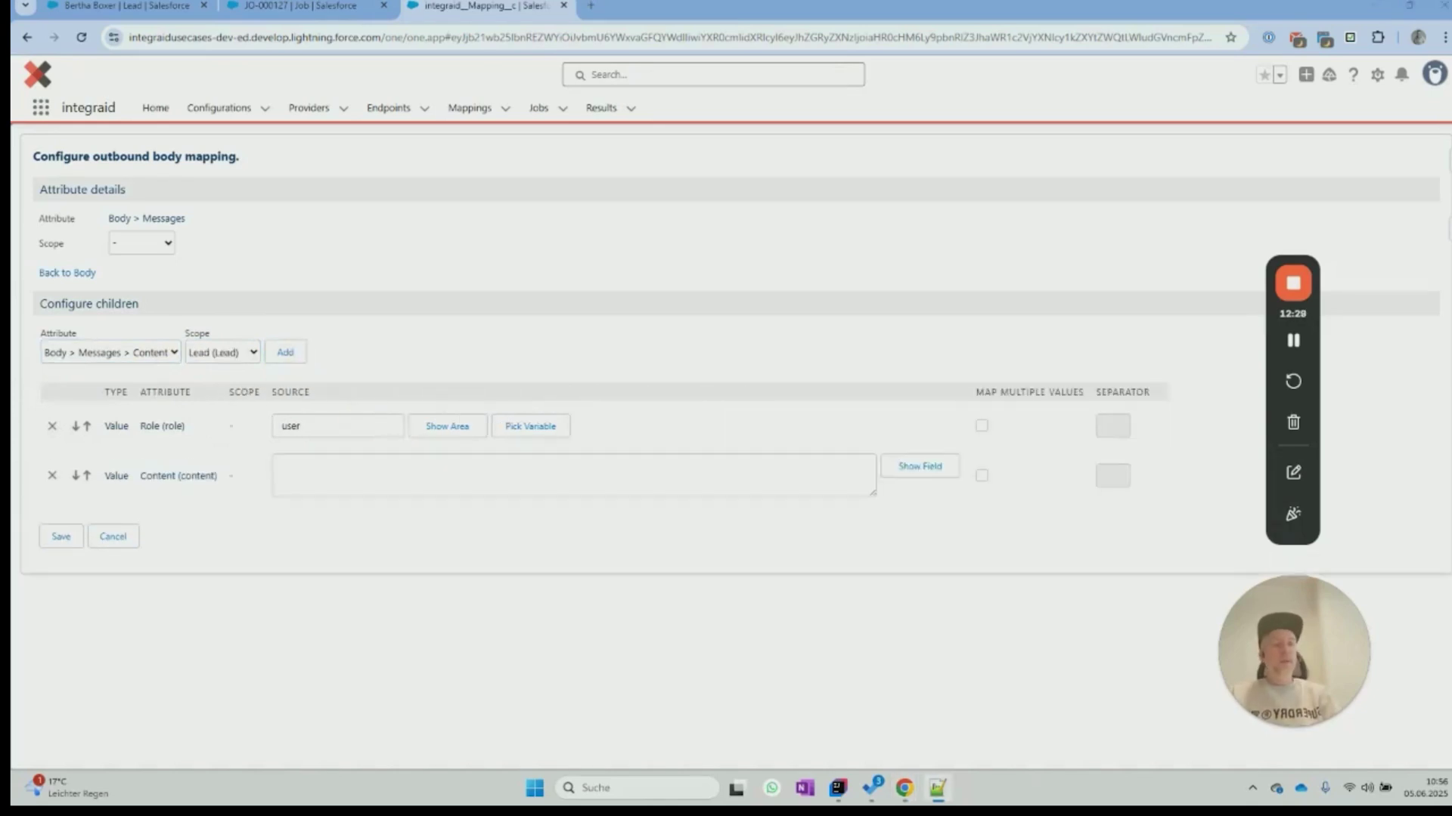
click(444, 472)
text(Please give me an estimation of the total revenue of the company {Lead.Website}. IMPORTANT: Please hand back a clean number only without anything else, no separating characters. If you don't know, give back an empty string.)
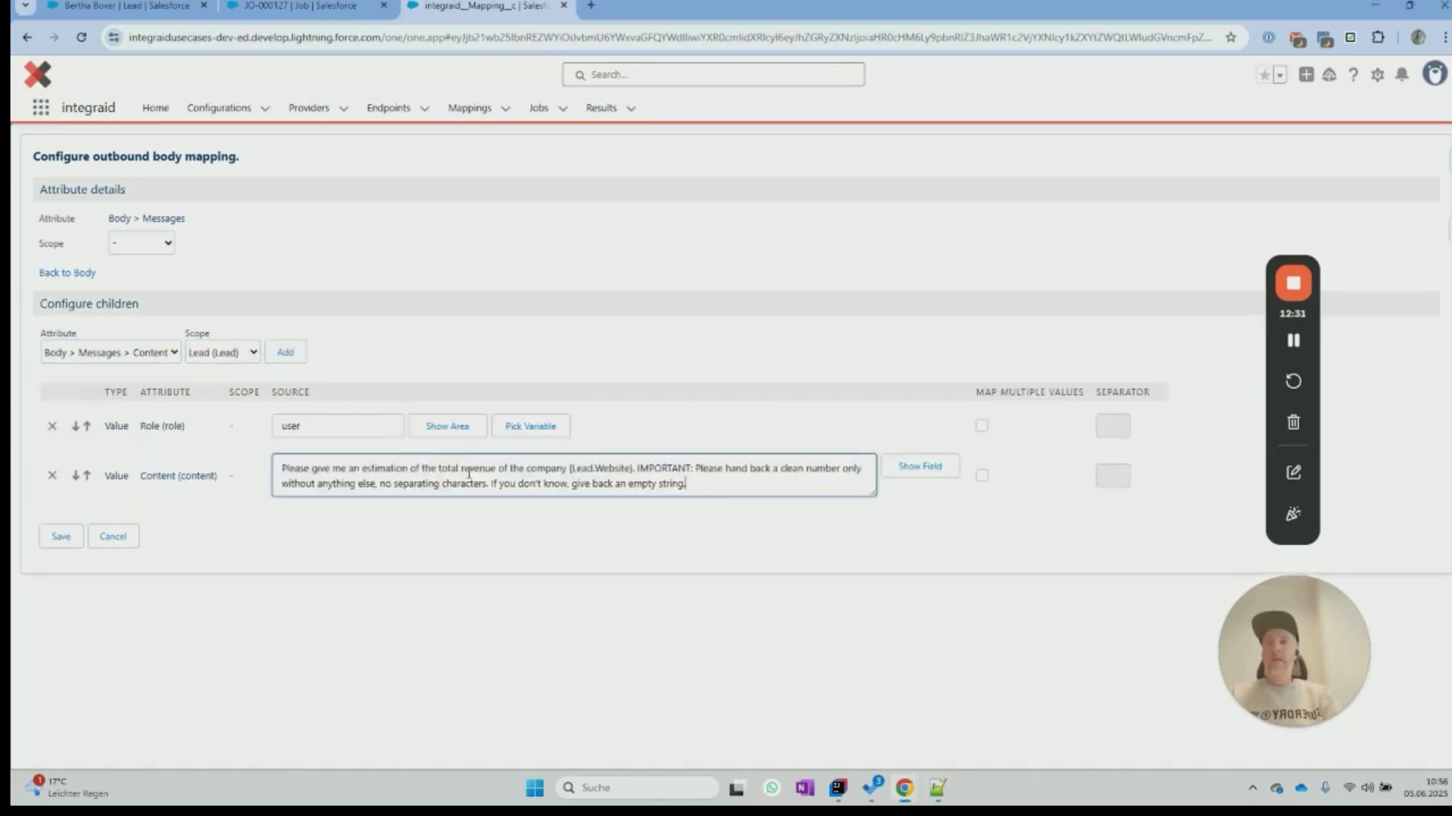
drag(570, 469, 632, 470)
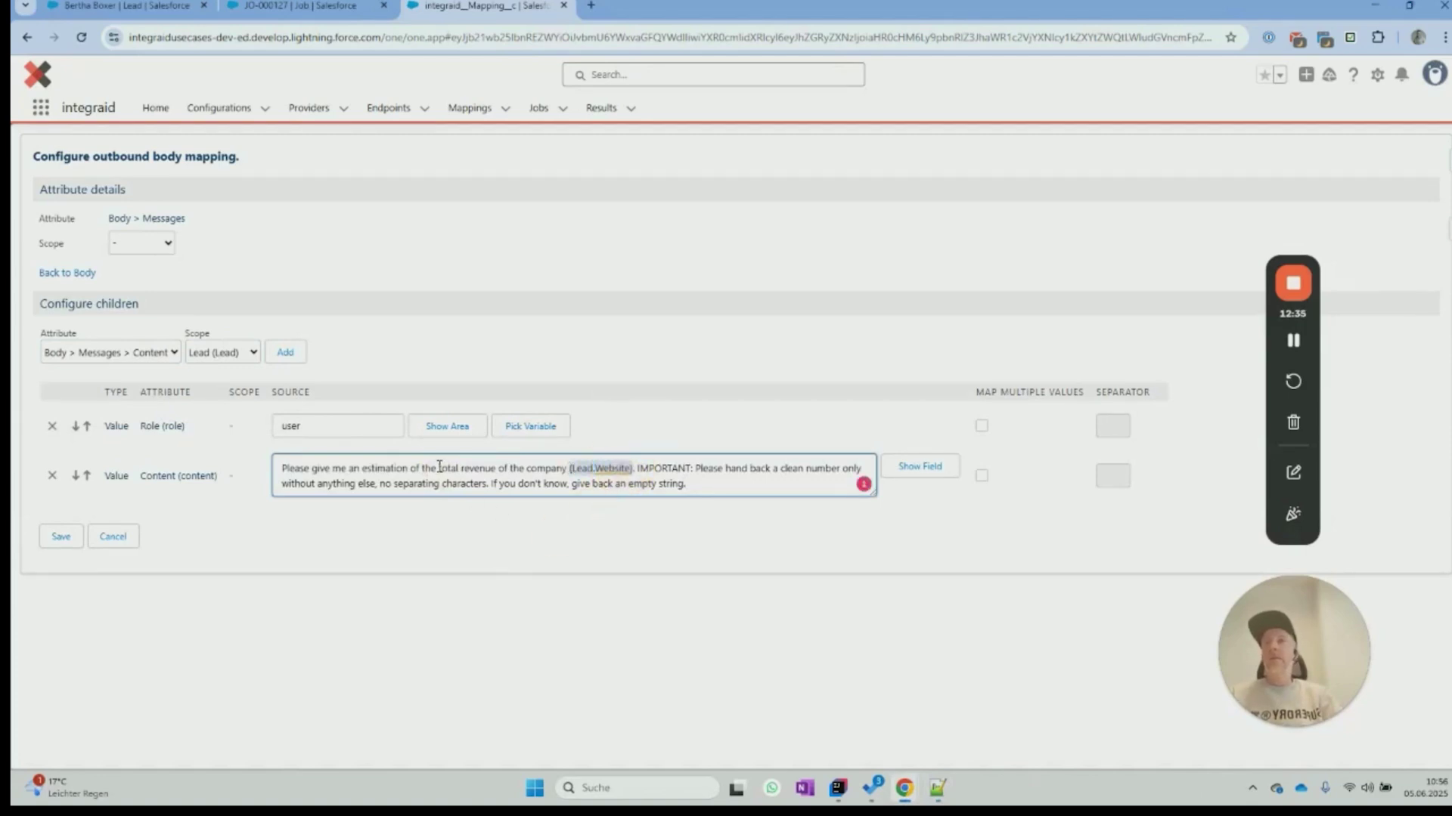
drag(439, 467, 495, 469)
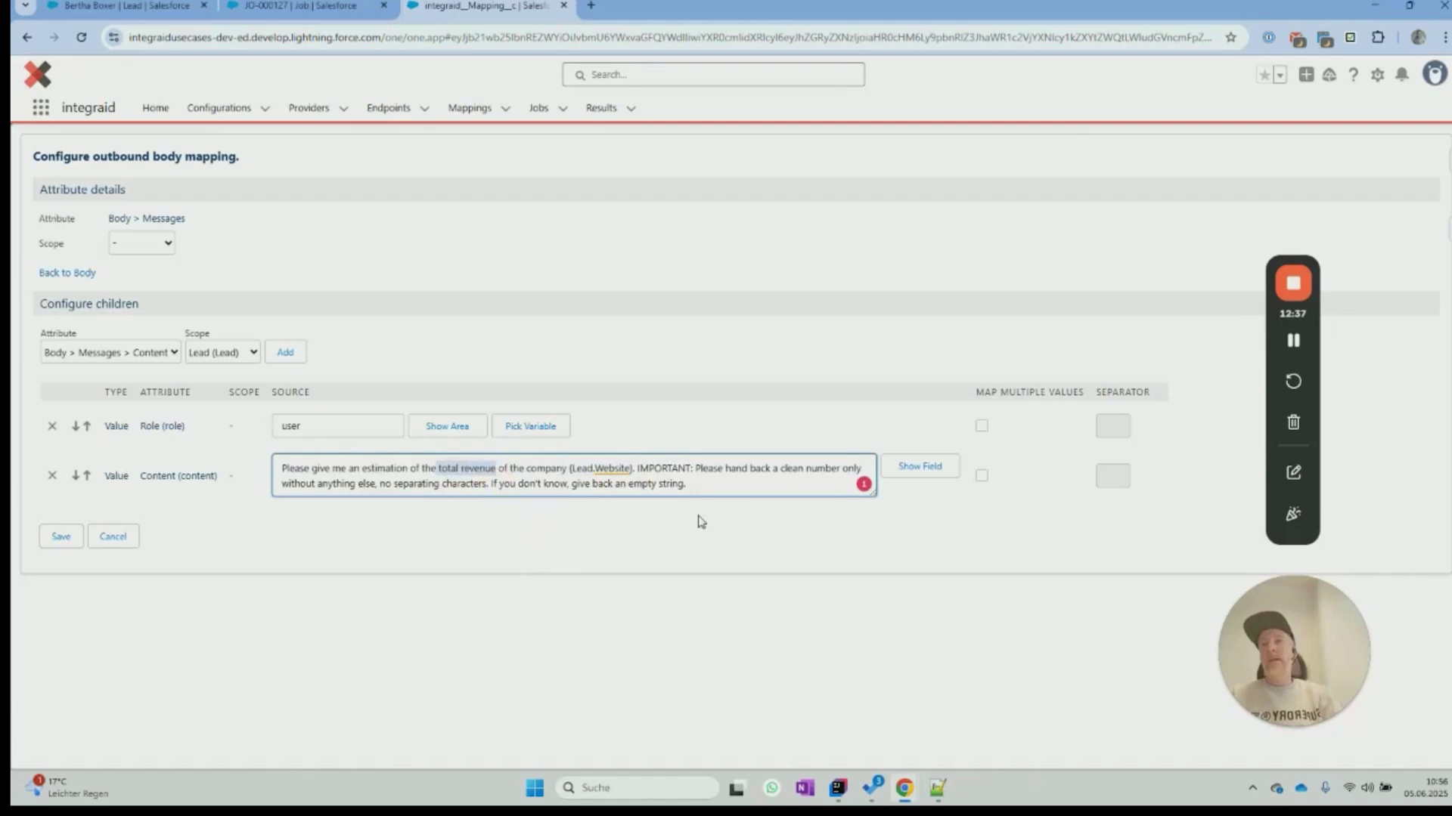
click(688, 484)
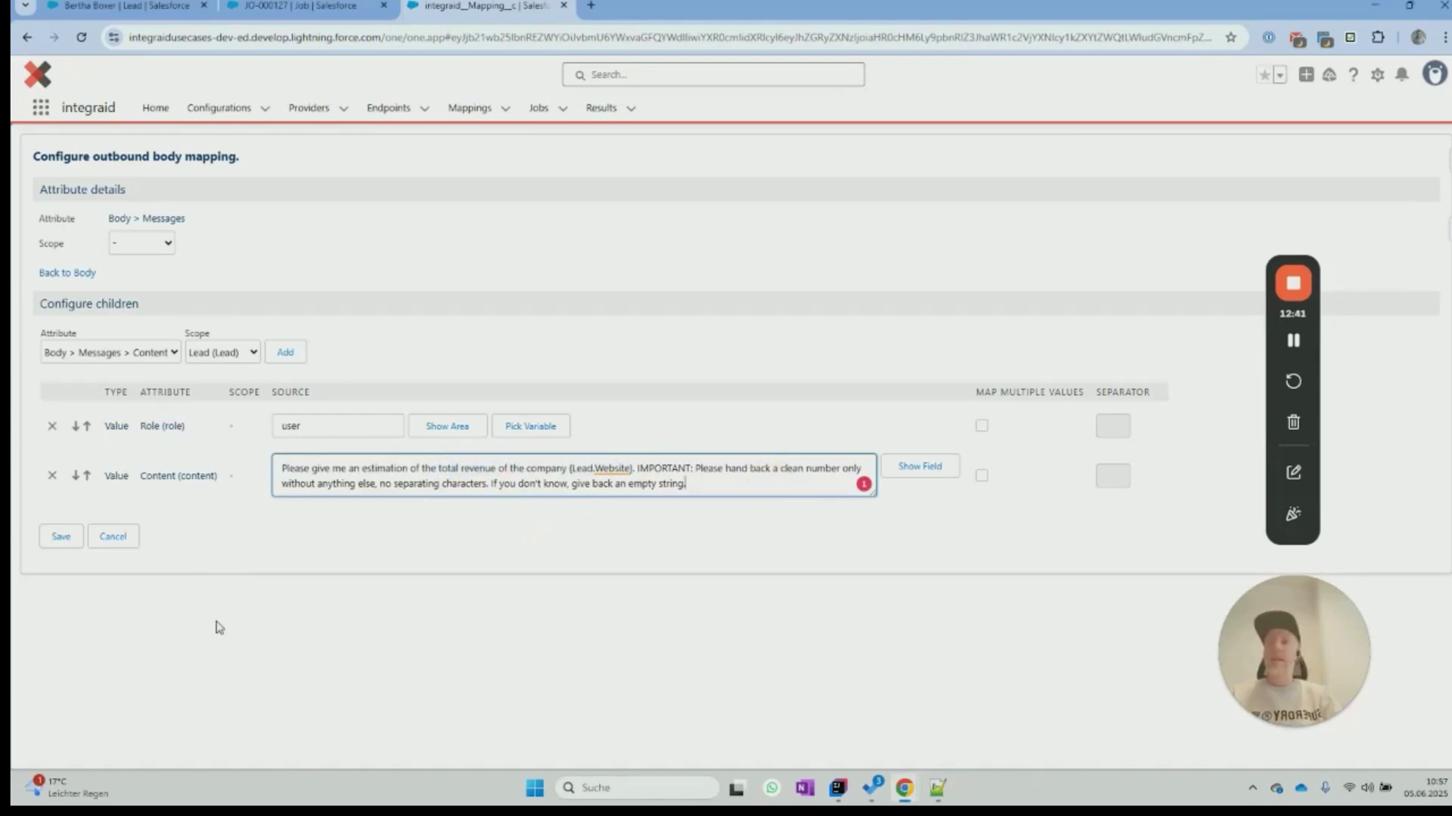
click(62, 542)
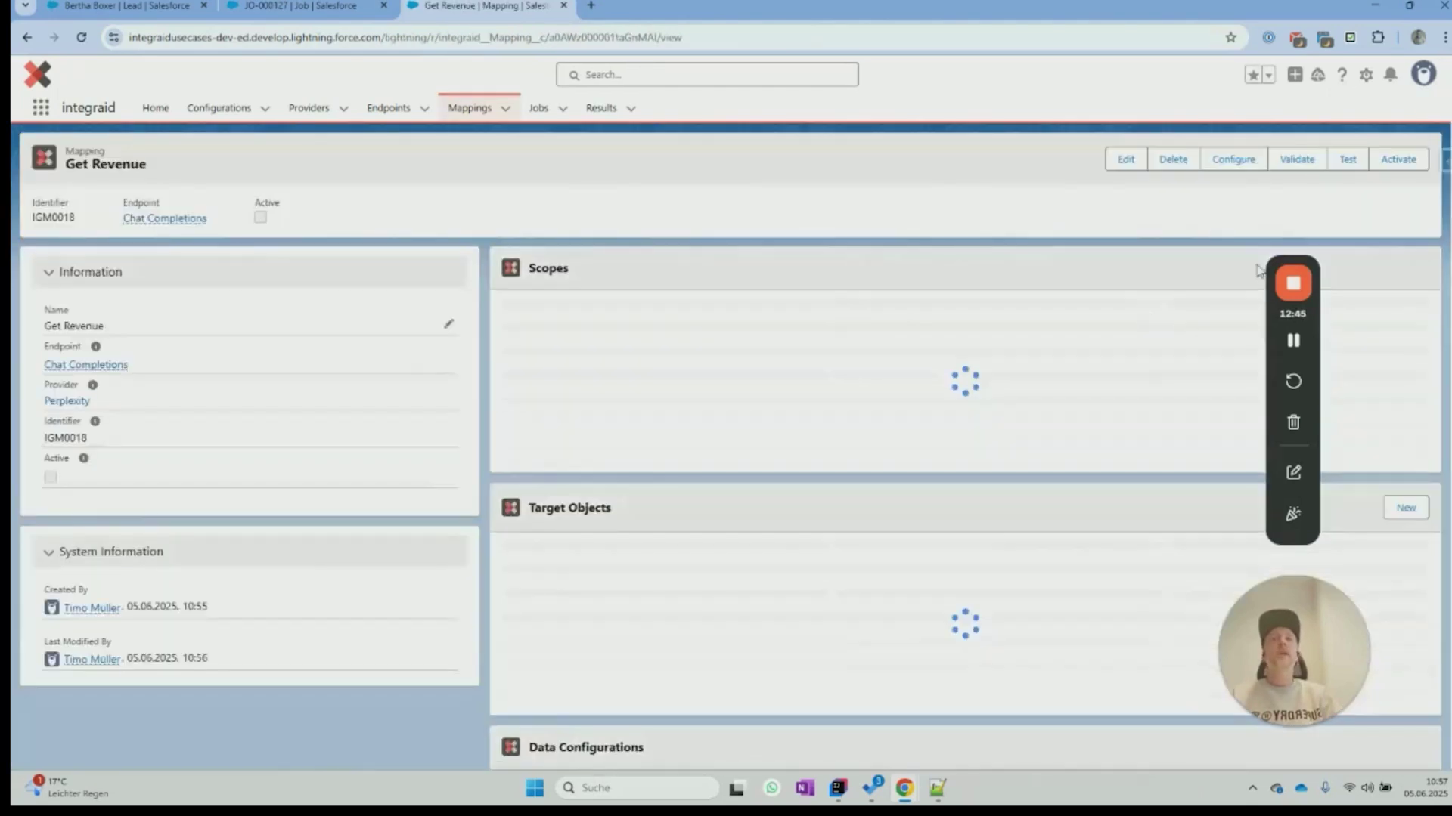
Step: Reopen the Get Revenue mapping configuration with direction Inbound
click(1235, 156)
click(62, 238)
click(61, 279)
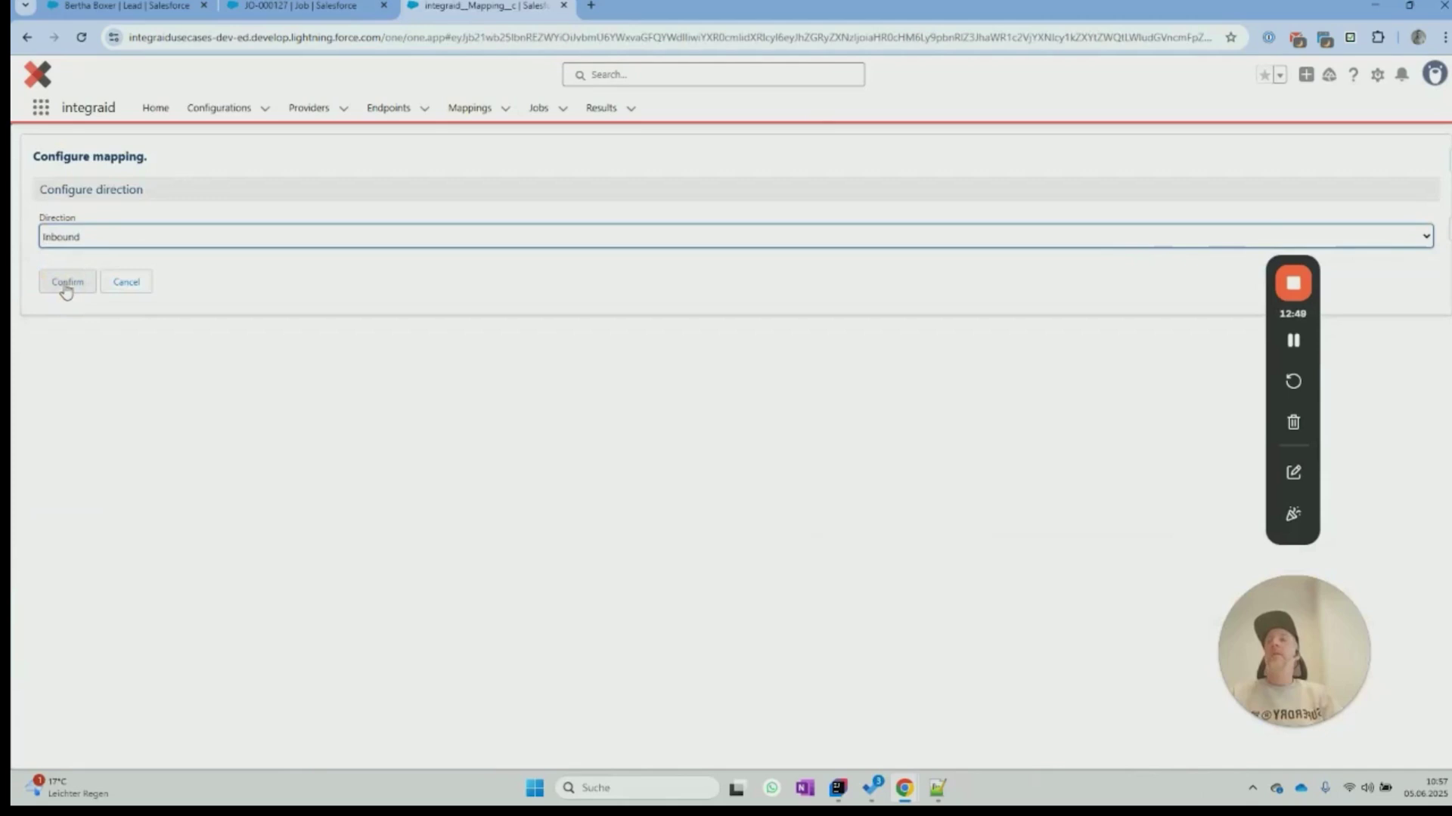
click(67, 286)
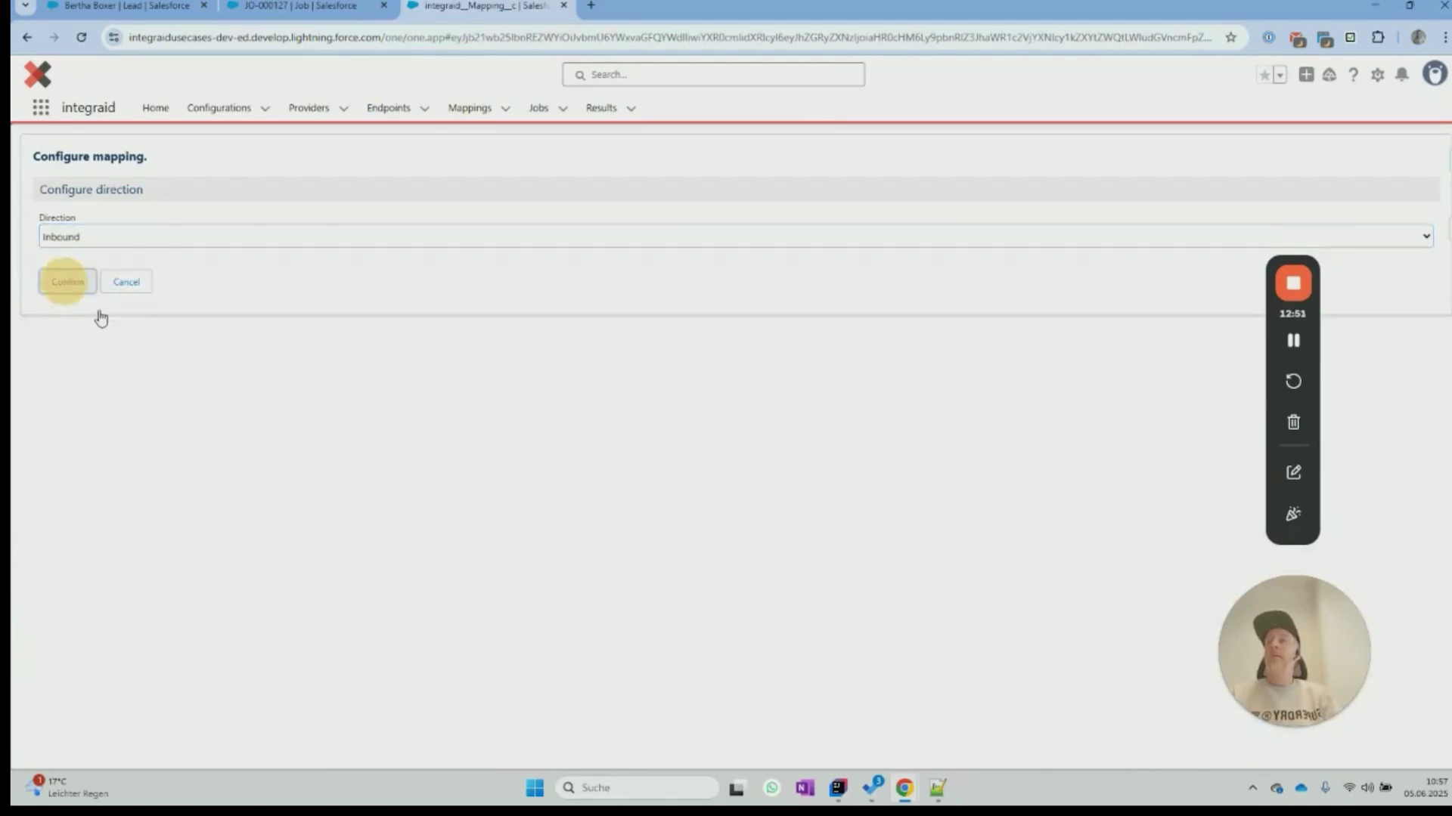
Step: Map the response value Body > Choices > Message > Content to the Lead's revenue field and save the inbound mapping
click(236, 328)
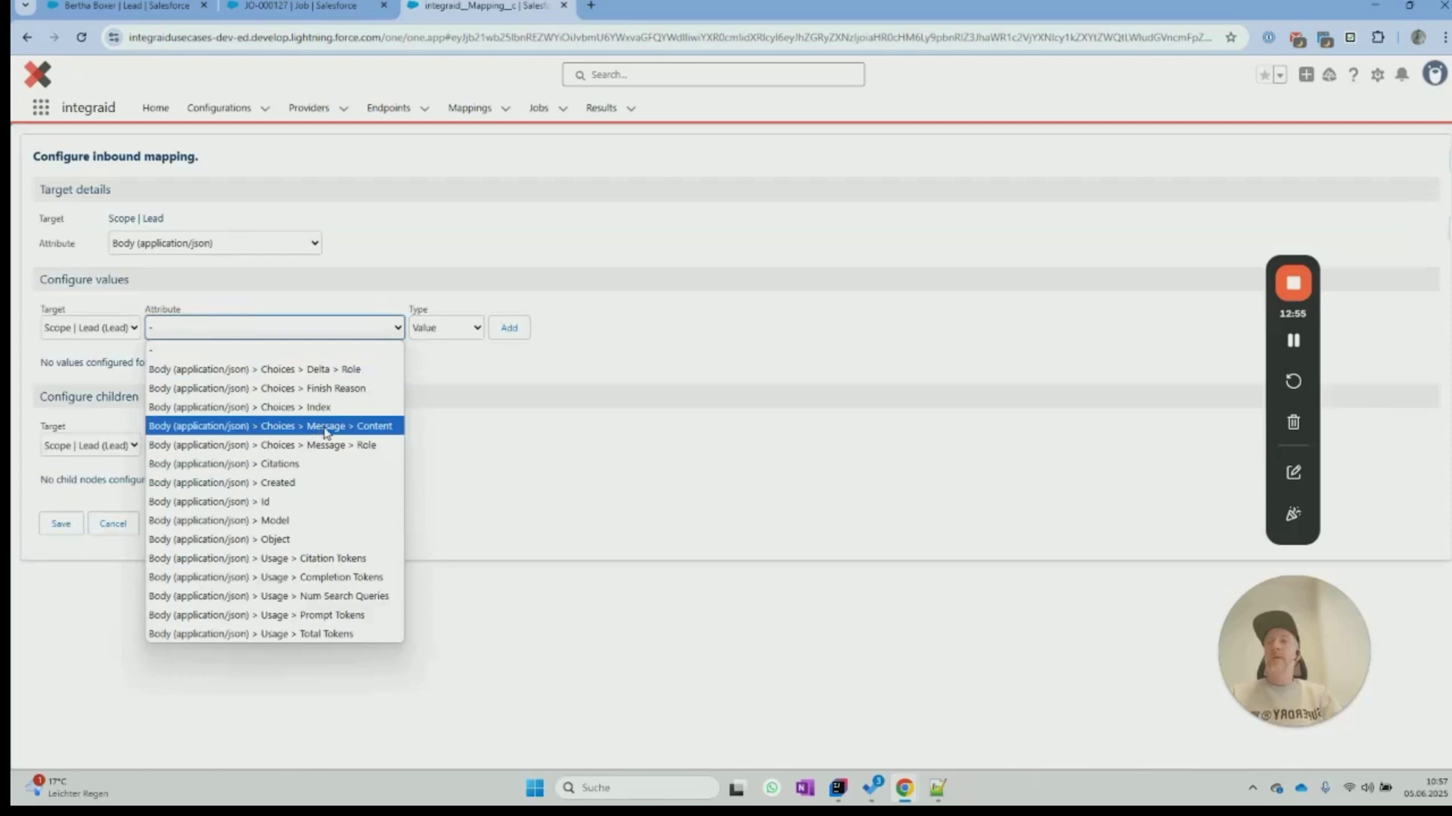
click(327, 428)
click(510, 327)
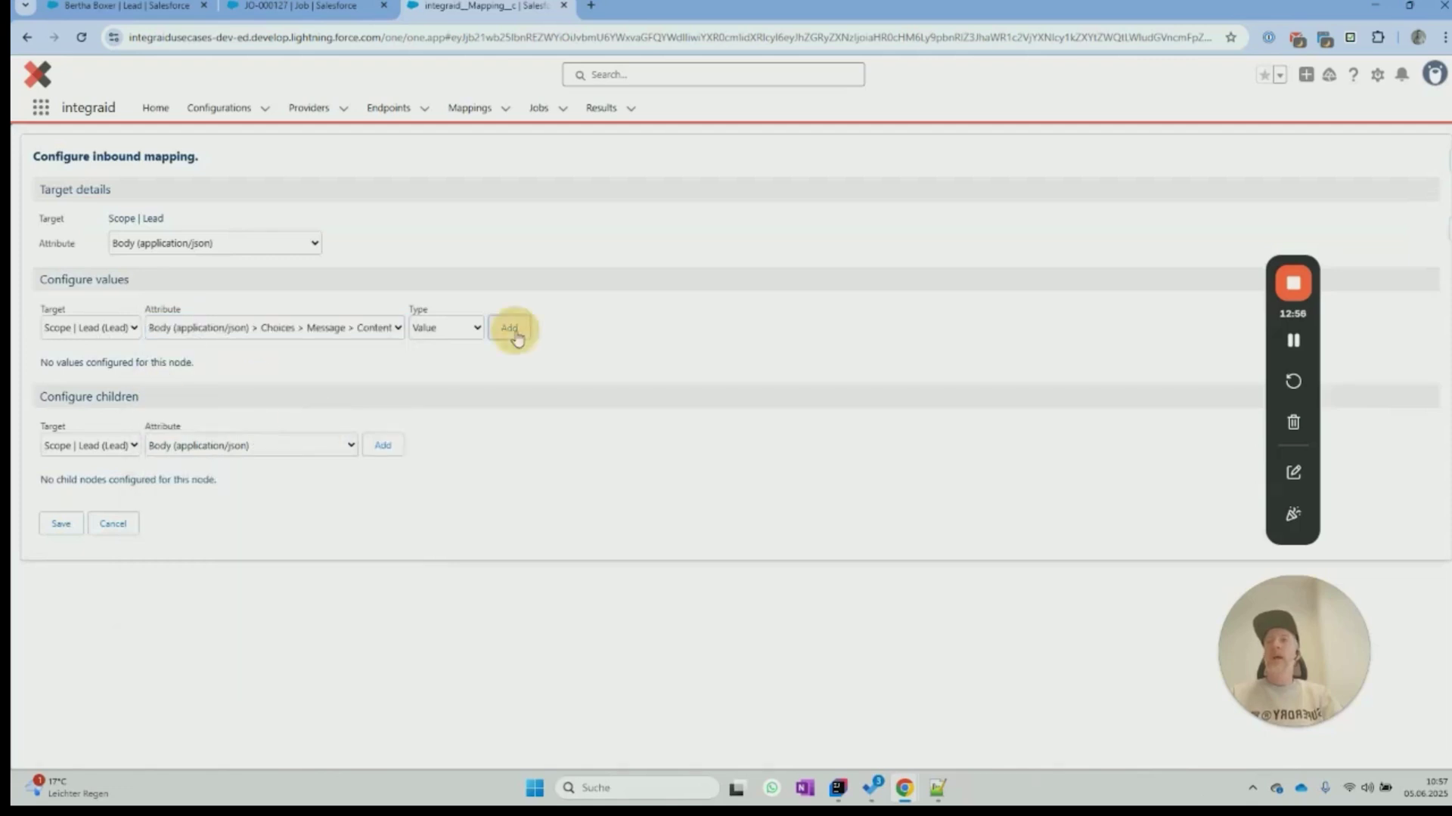
click(352, 405)
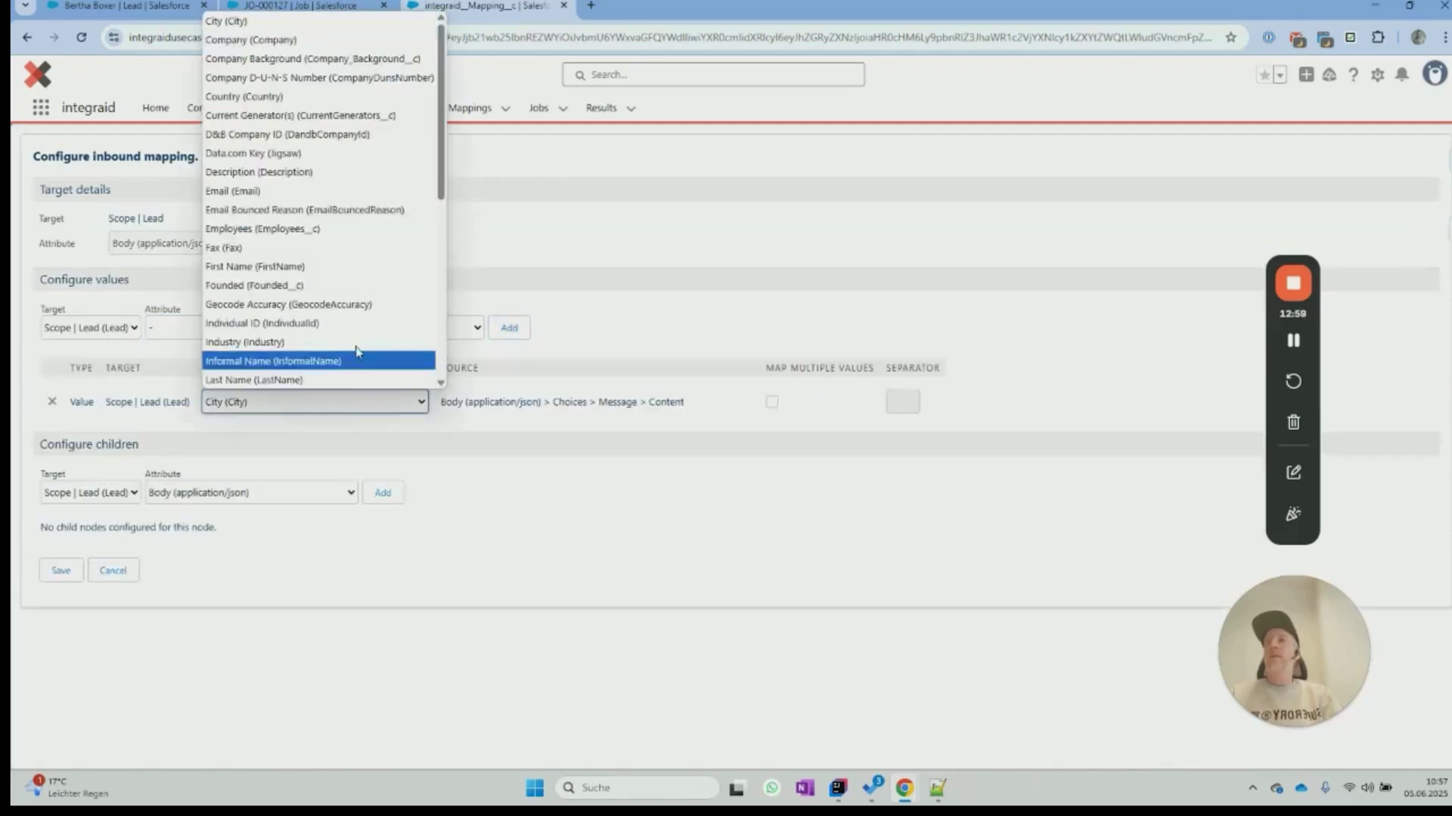
scroll(313, 302, down, 5)
click(313, 267)
click(54, 571)
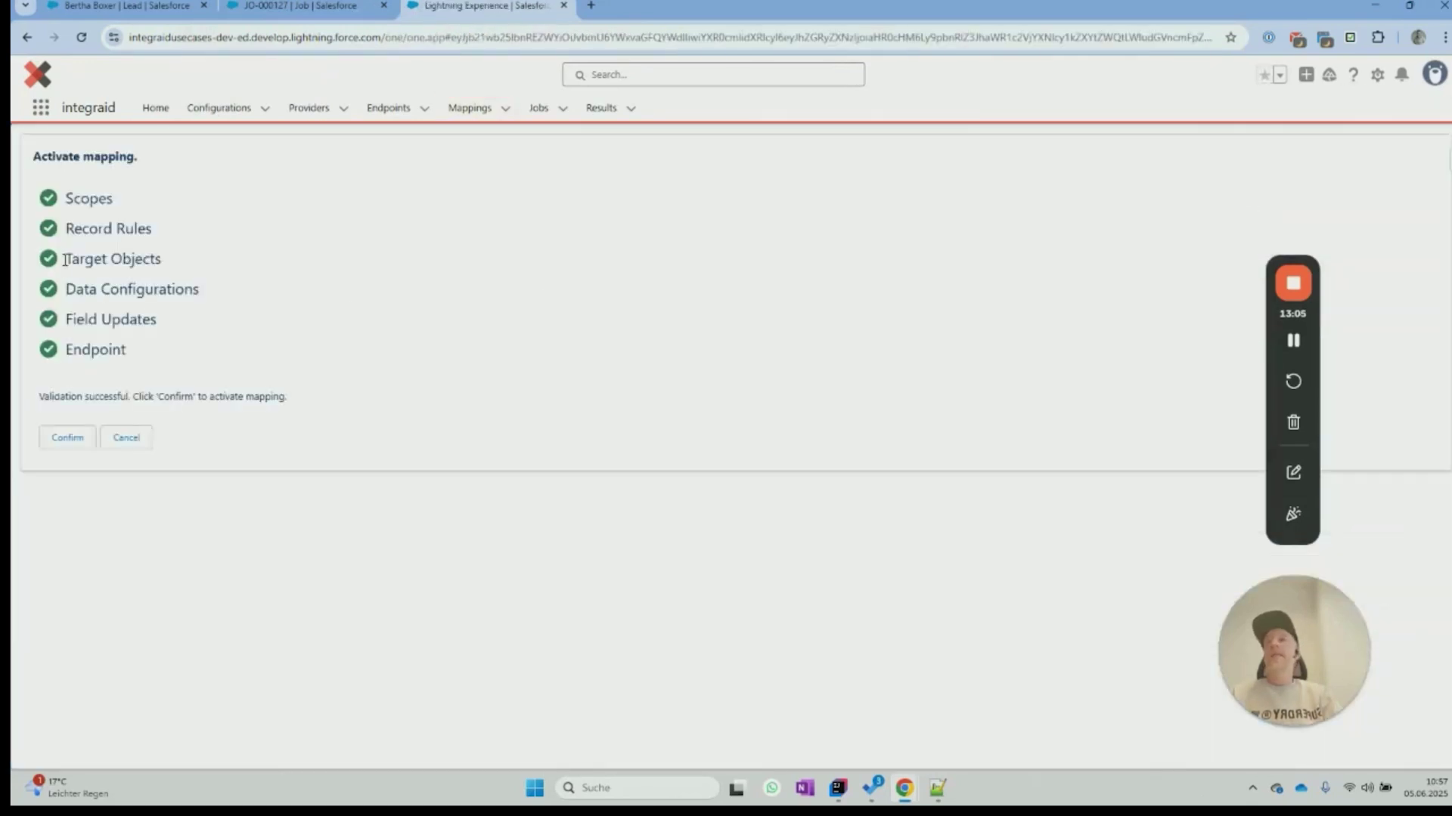
Step: Confirm the activation of the Get Revenue mapping and return to its Chat Completions endpoint
click(85, 439)
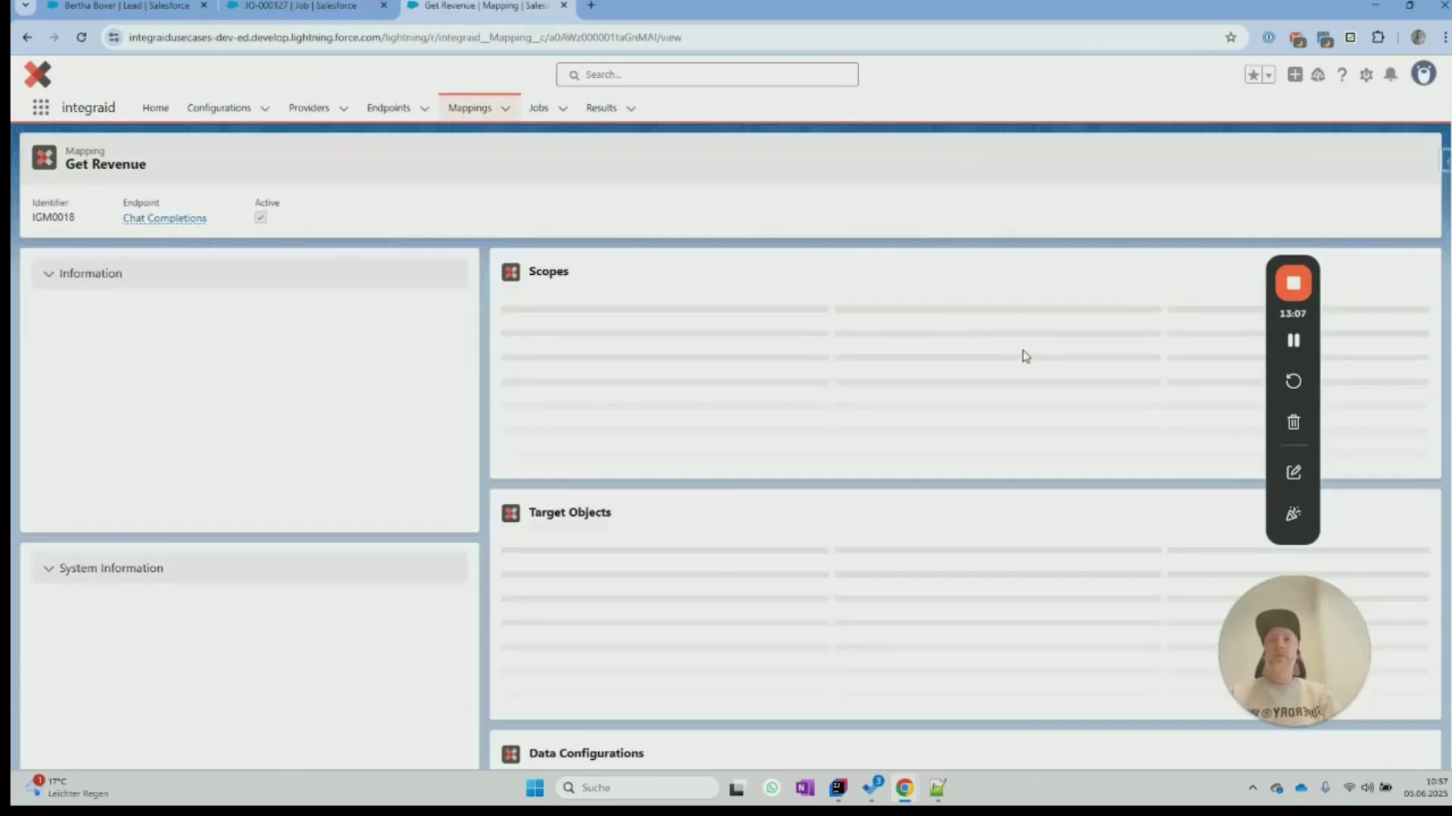
mouse_move(77, 369)
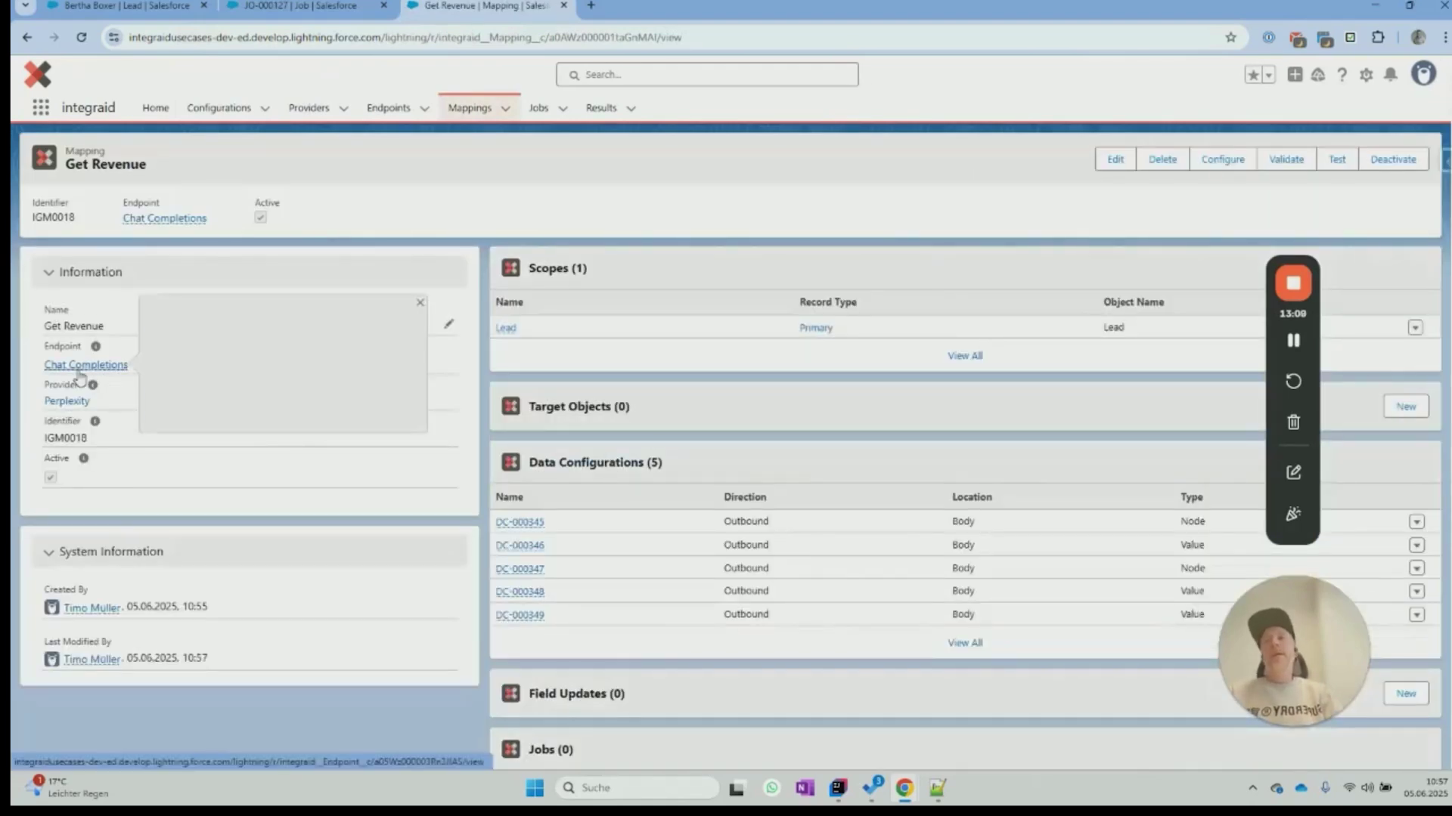
click(76, 367)
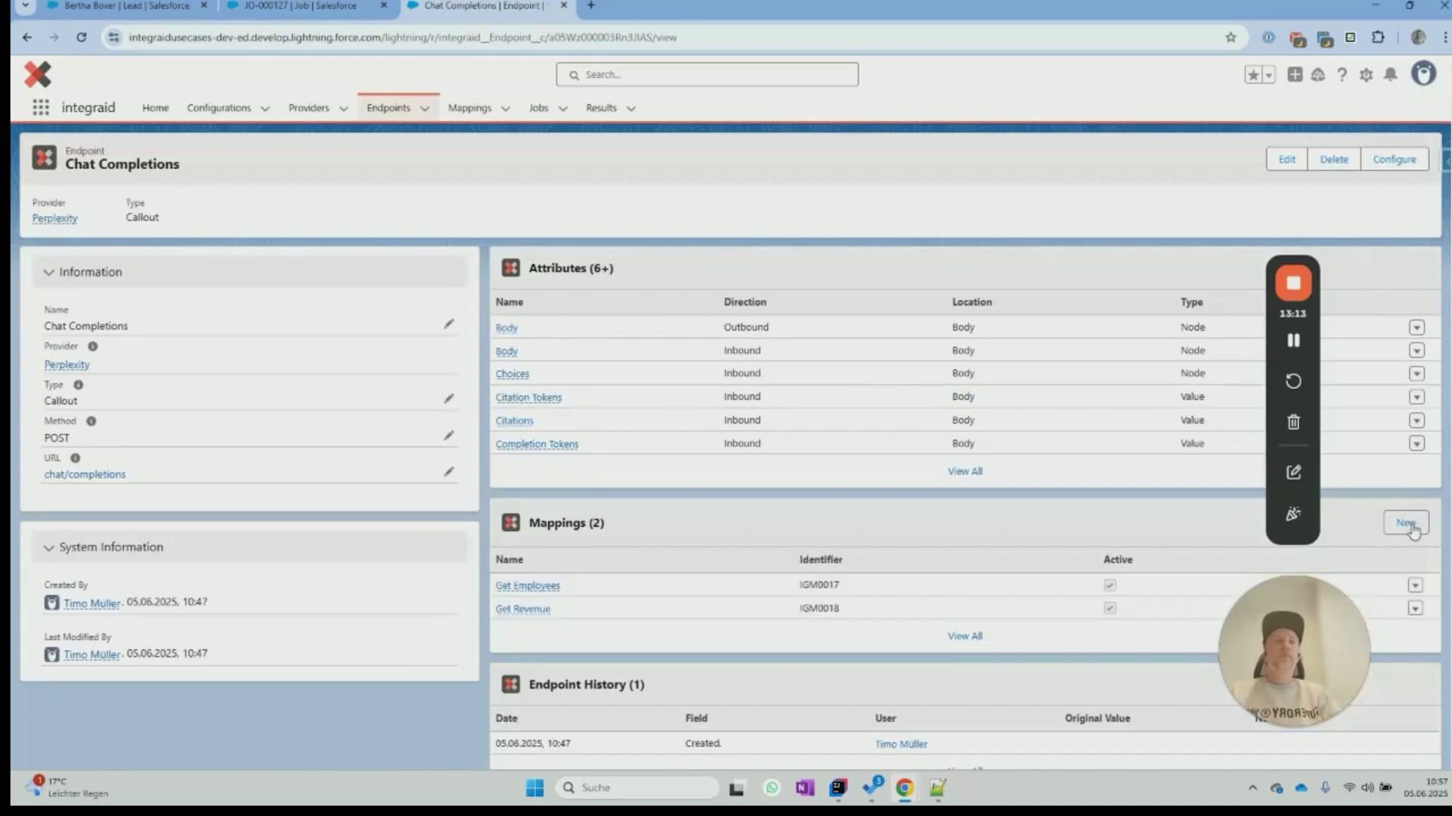
Step: Create a new mapping named Get Background for the Chat Completions endpoint
click(1405, 522)
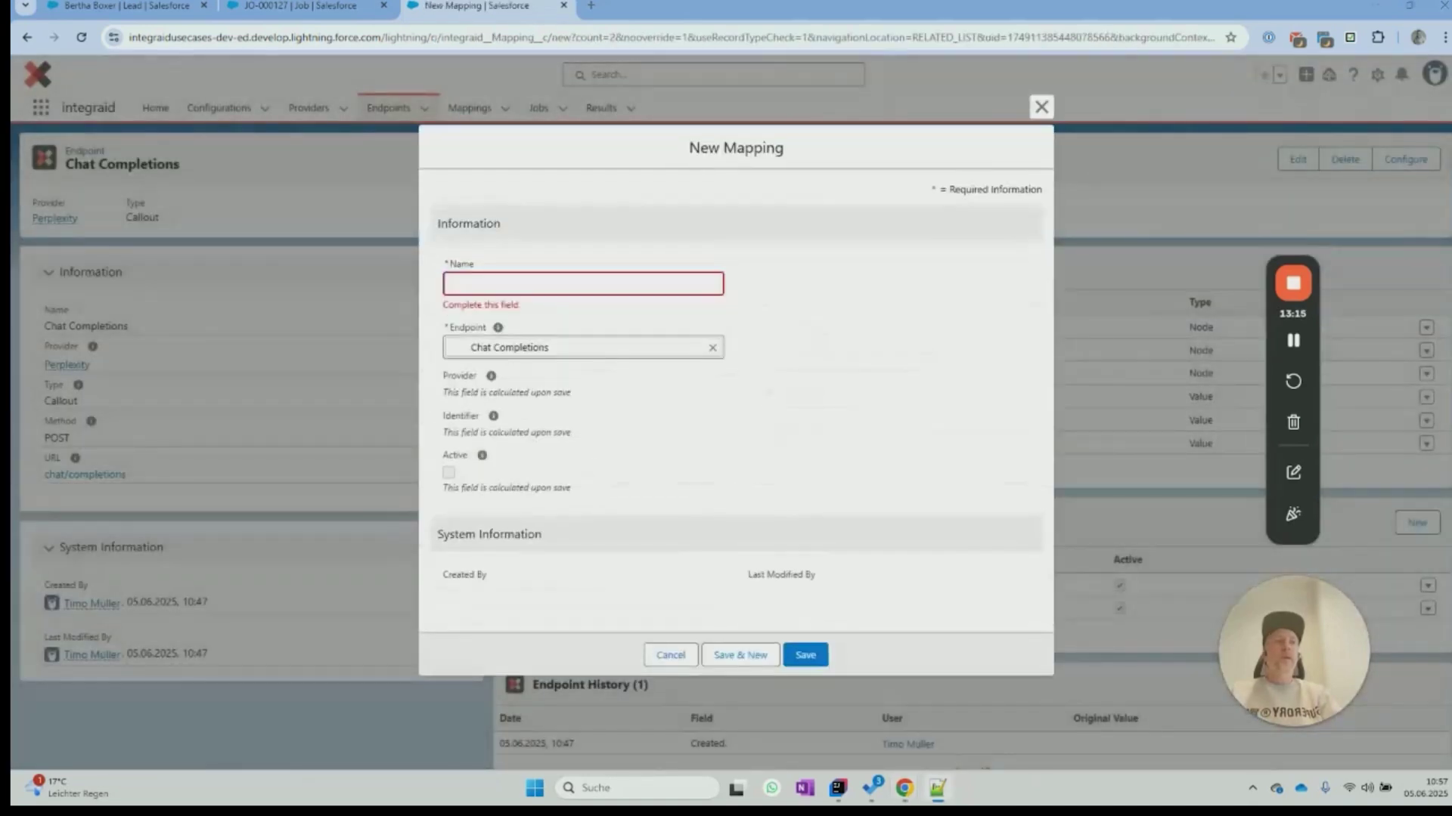
click(569, 278)
text(Get Background)
click(841, 266)
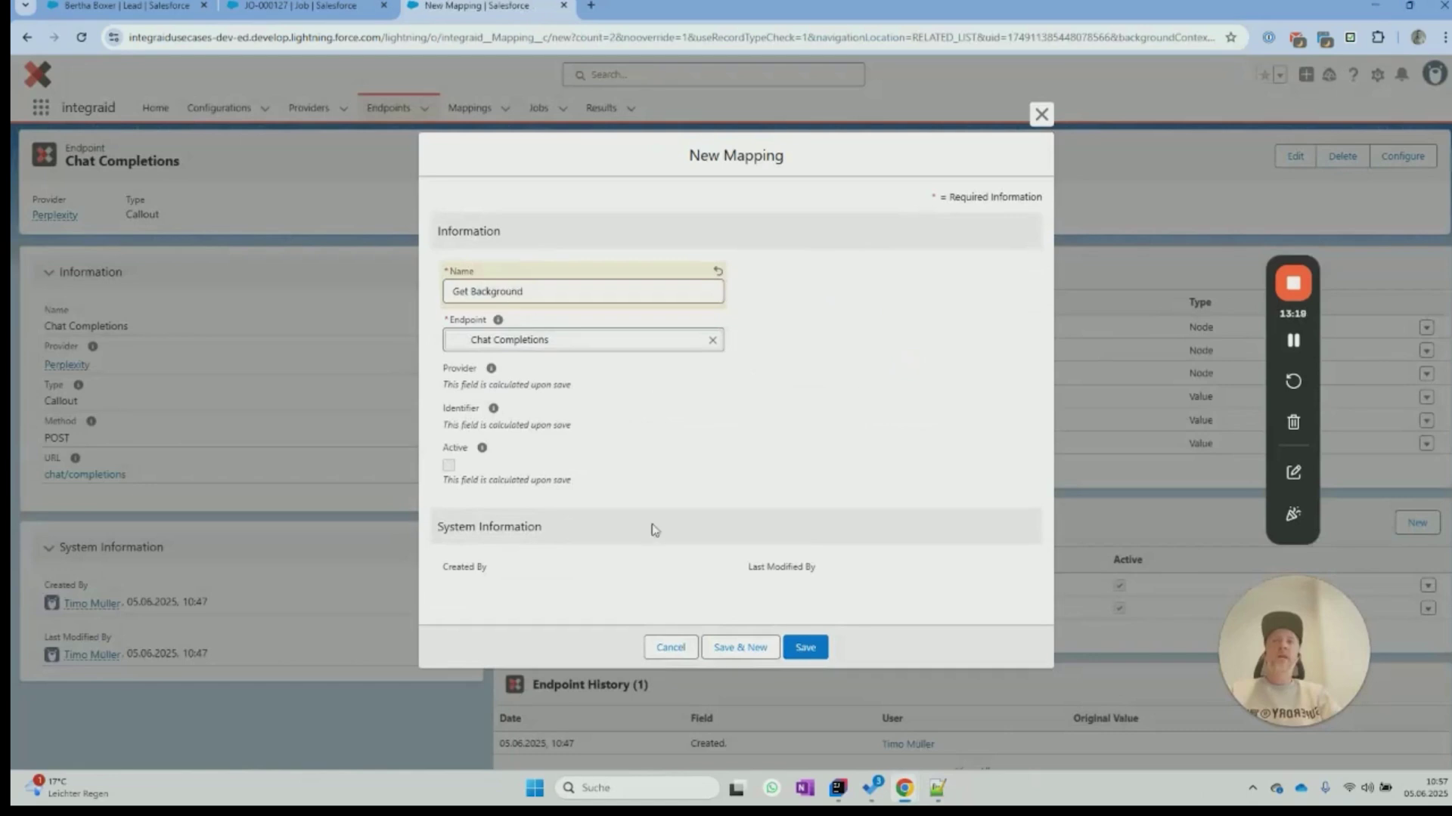
click(806, 653)
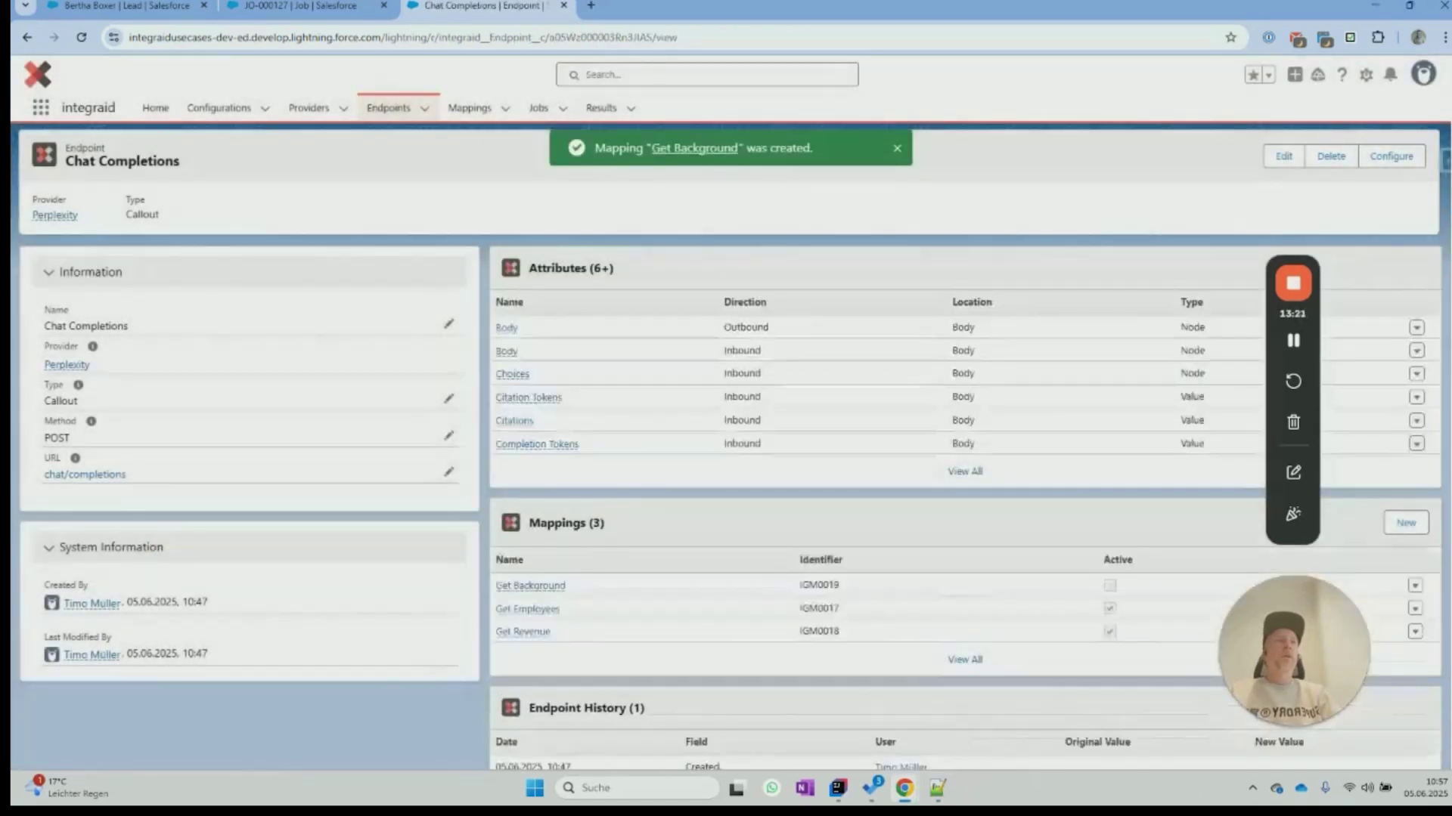
Step: Add the Lead object as the primary scope of the Get Background mapping
click(530, 586)
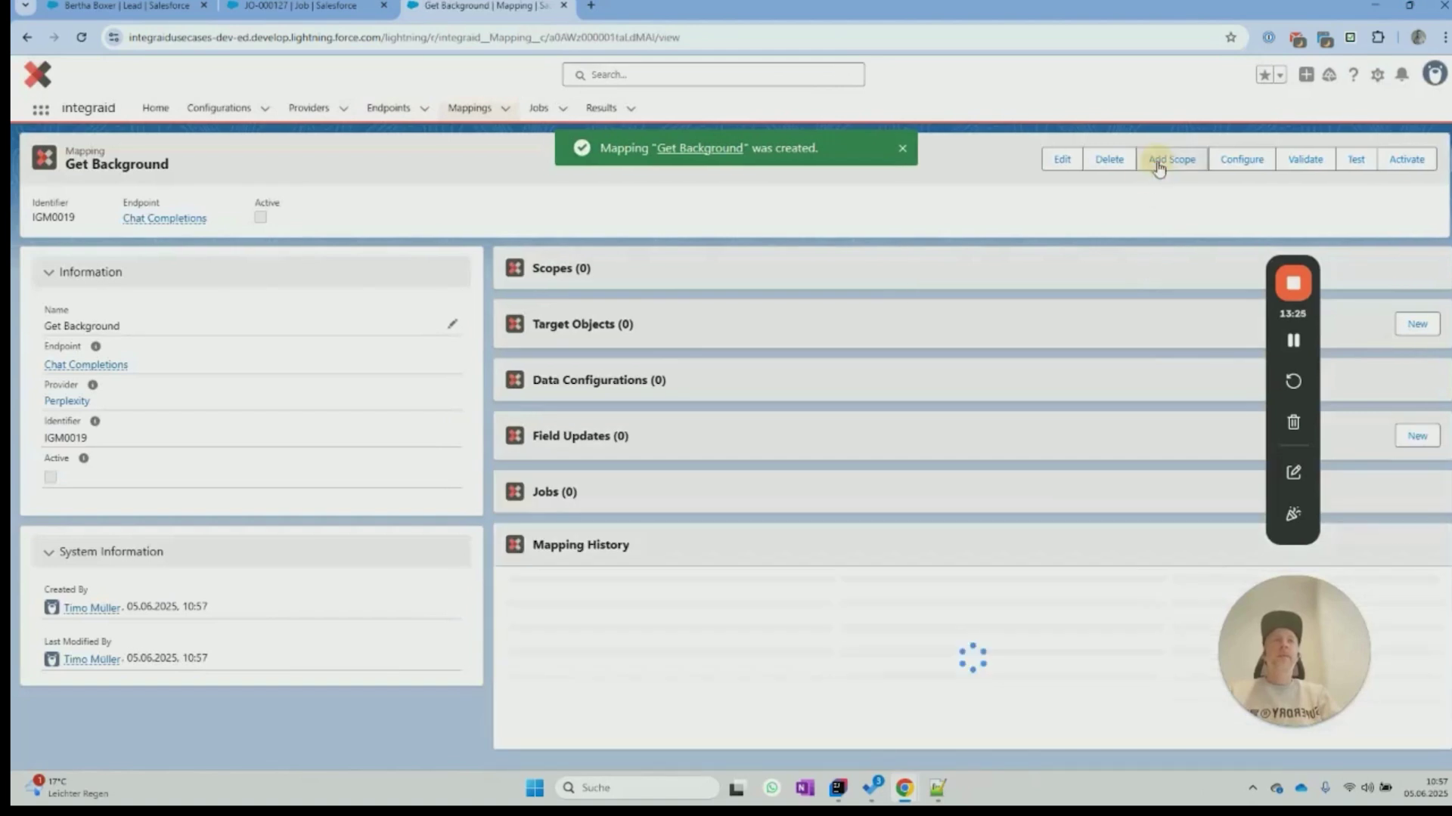
click(1170, 161)
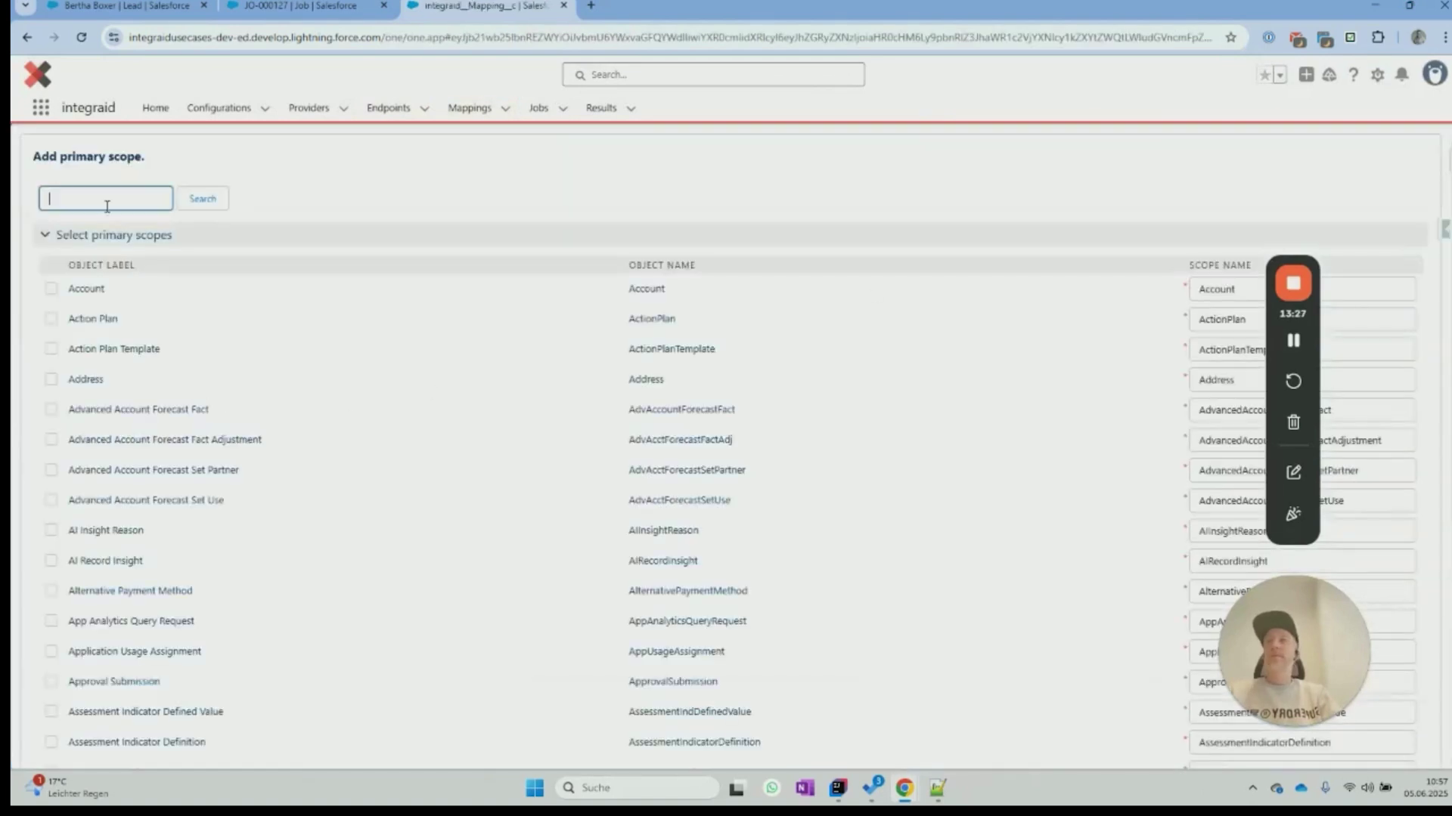
text(Lead)
click(198, 203)
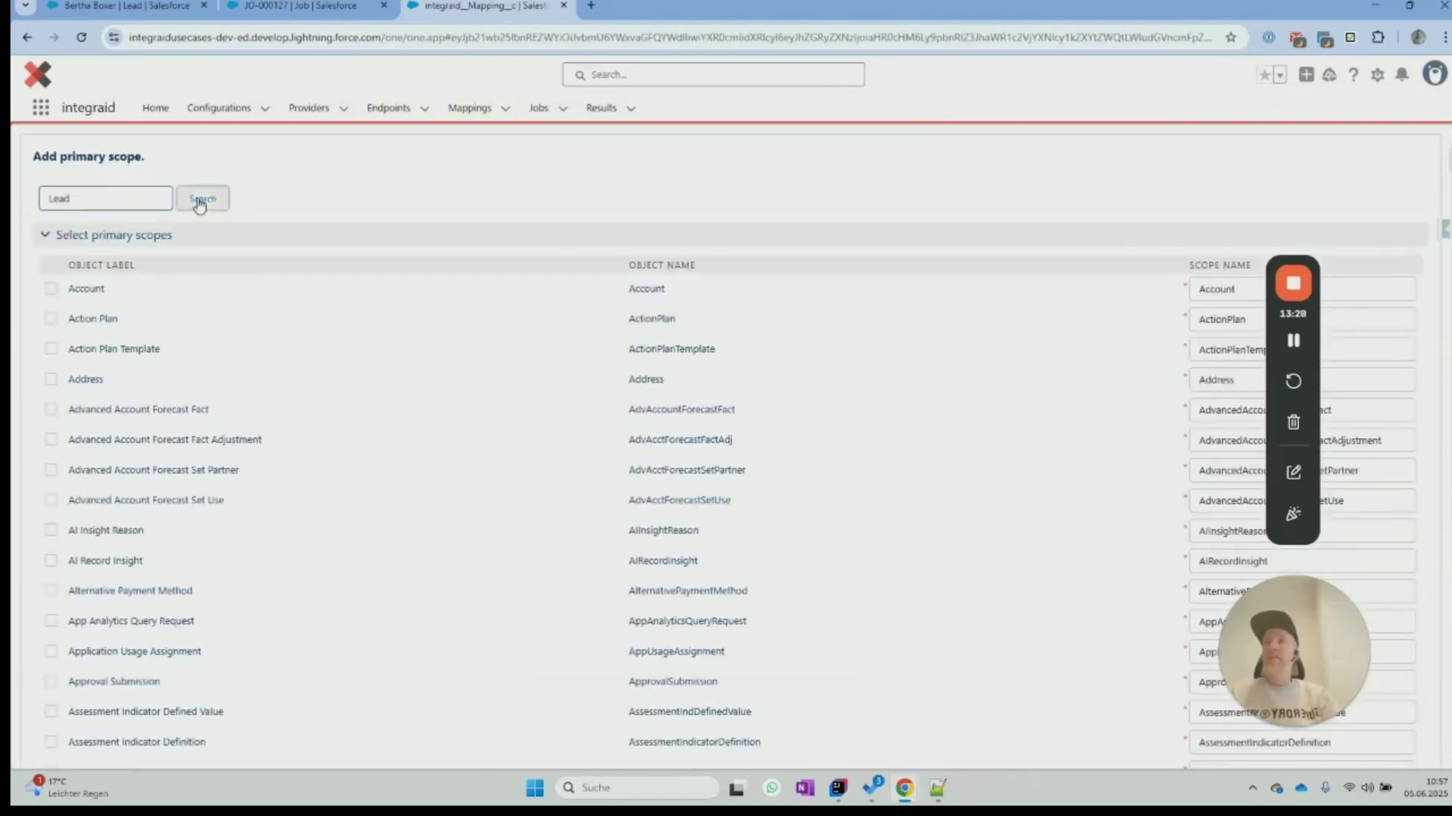
click(50, 289)
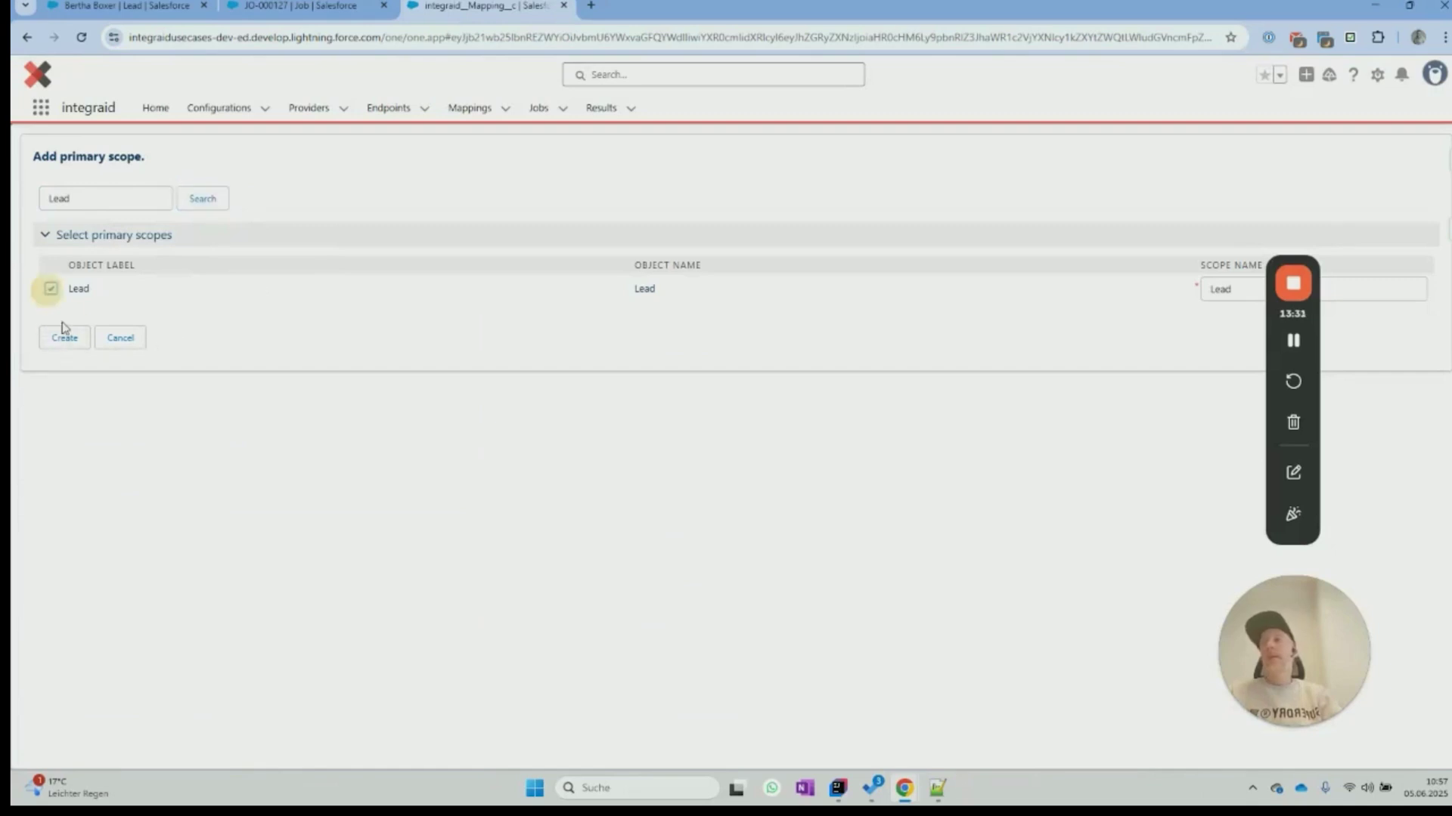
click(64, 338)
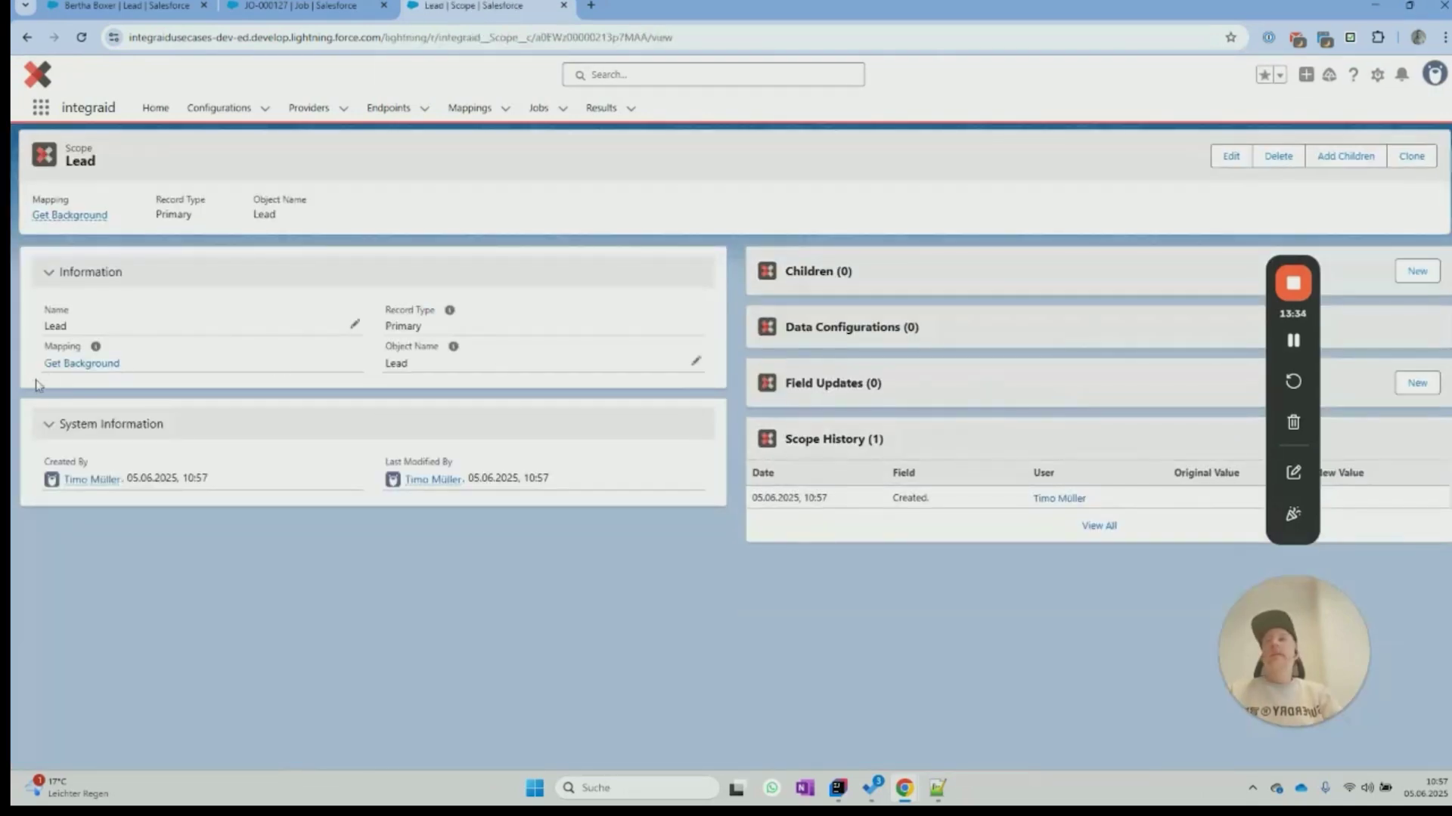
Step: Return to the Get Background mapping and open its outbound body configuration
click(75, 363)
click(1245, 158)
key(alt+Tab)
click(67, 281)
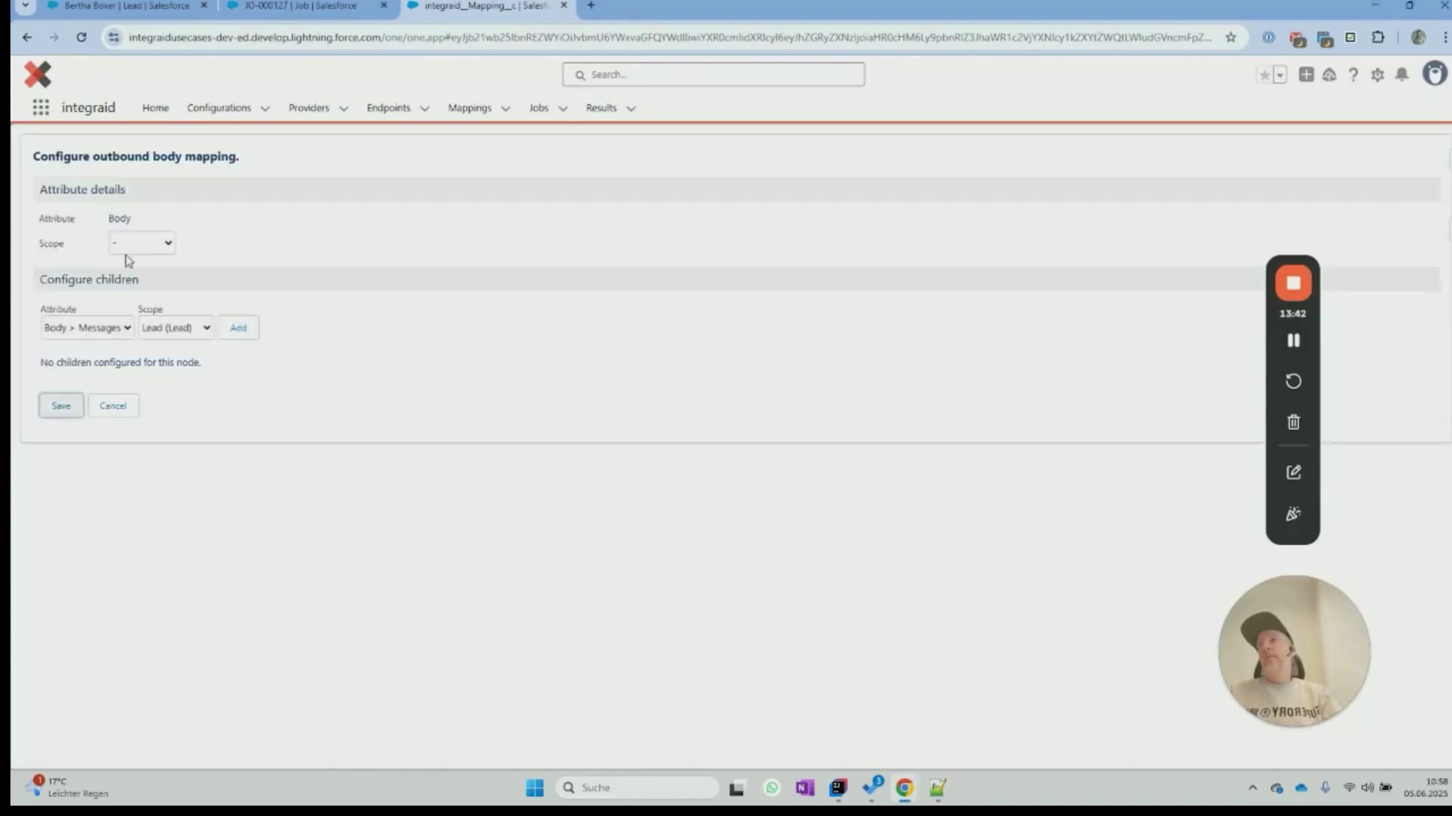
Step: Add the Model attribute to the outbound body without a scope and set its source to sonar-pro
click(119, 330)
click(106, 366)
click(170, 329)
click(170, 344)
click(237, 330)
click(376, 404)
text(sonar-pro)
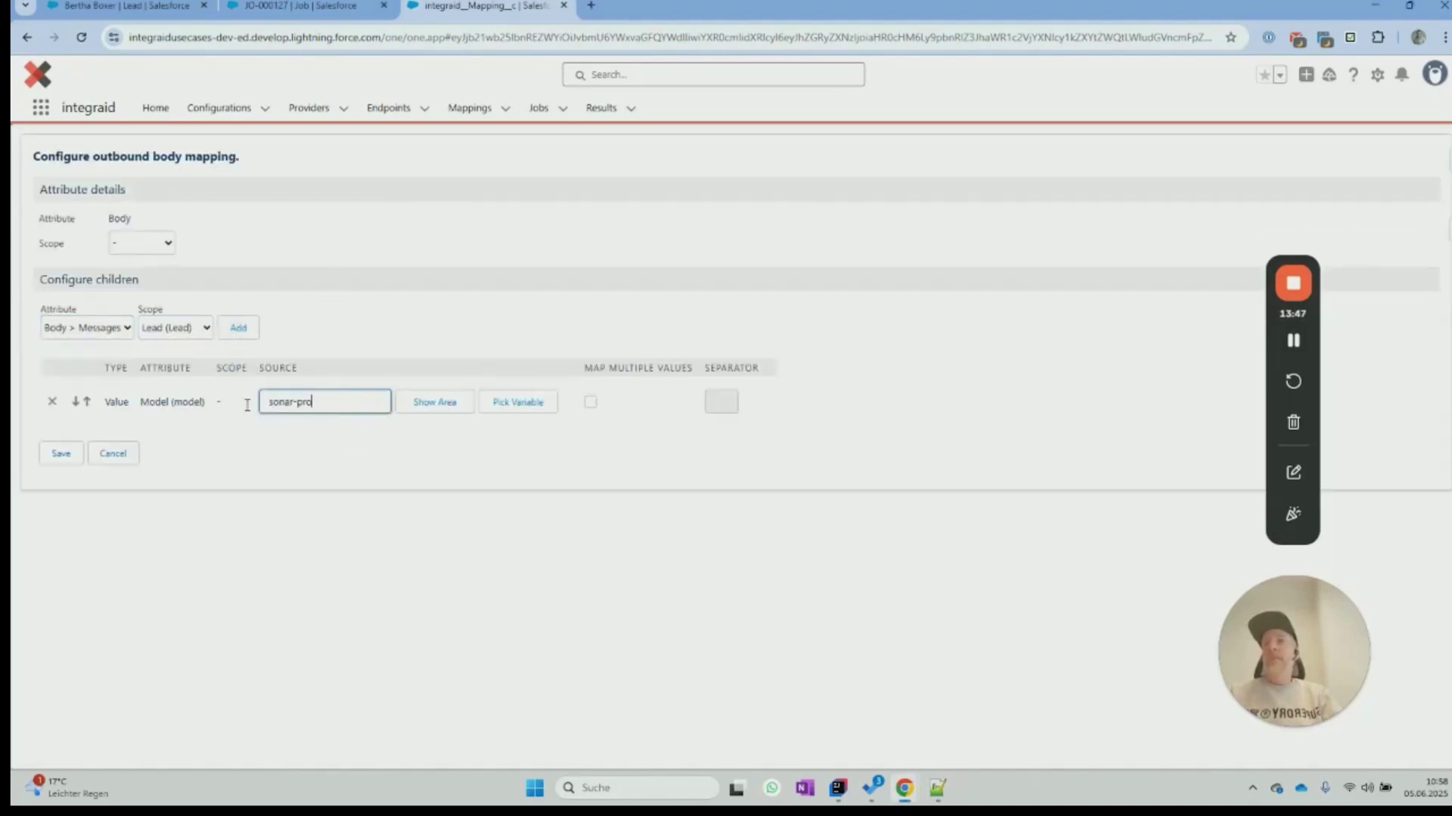
Step: Add the Messages node to the outbound body without a scope and open its configuration
click(168, 330)
click(172, 362)
click(238, 327)
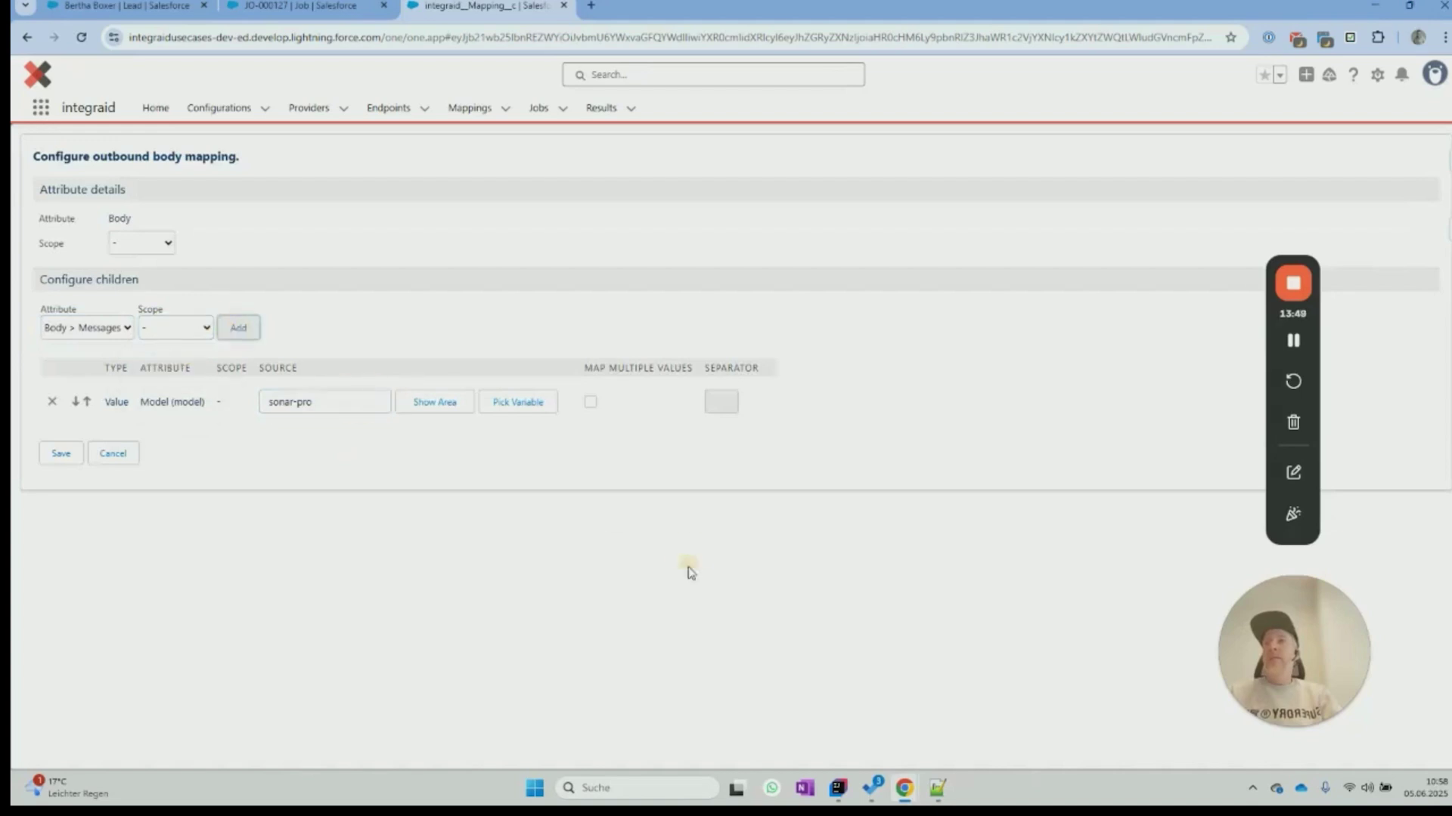
click(827, 450)
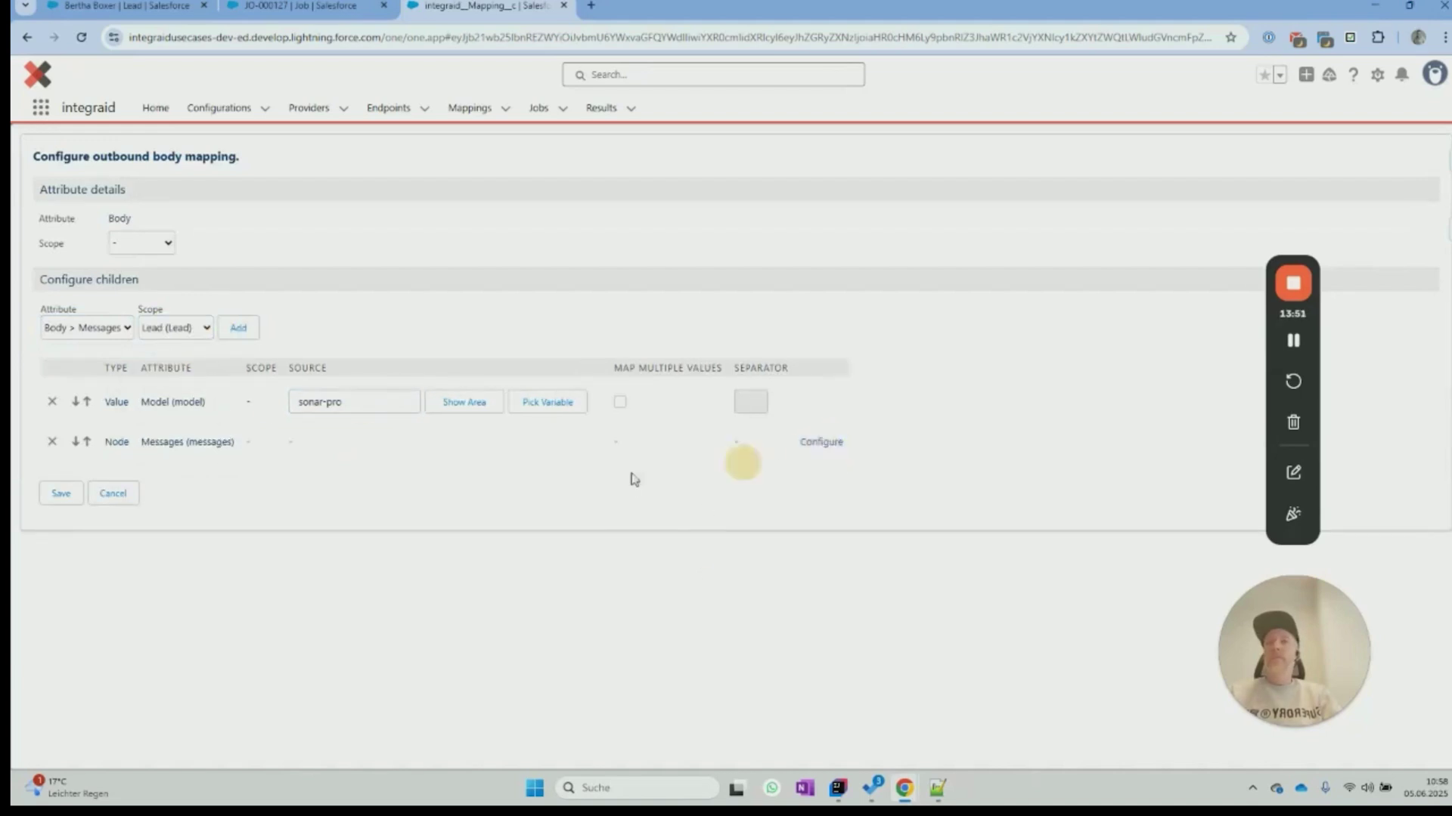
Step: Add the Role attribute to the Messages node without a scope and set its source to user
click(125, 352)
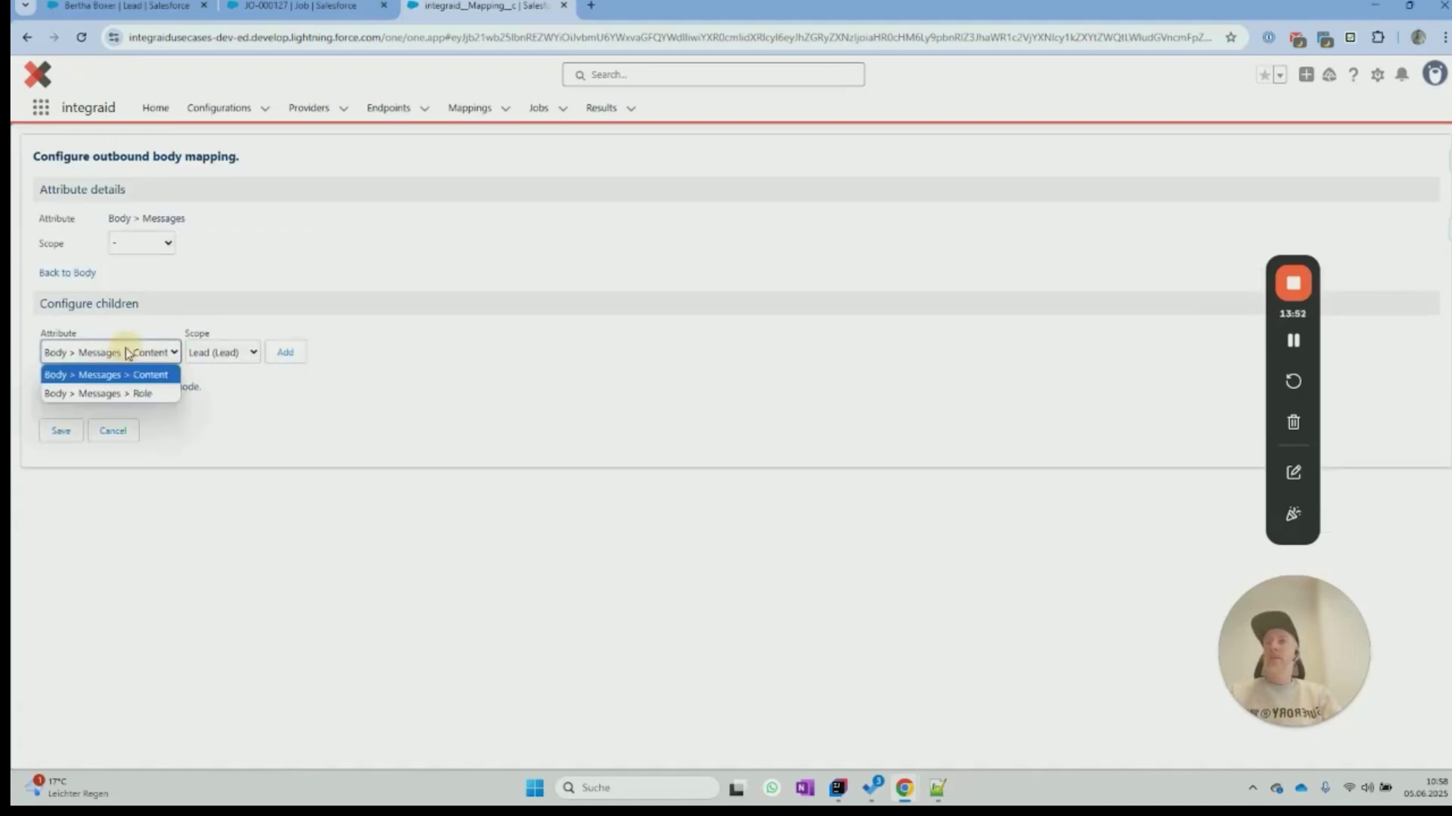
click(136, 392)
click(224, 376)
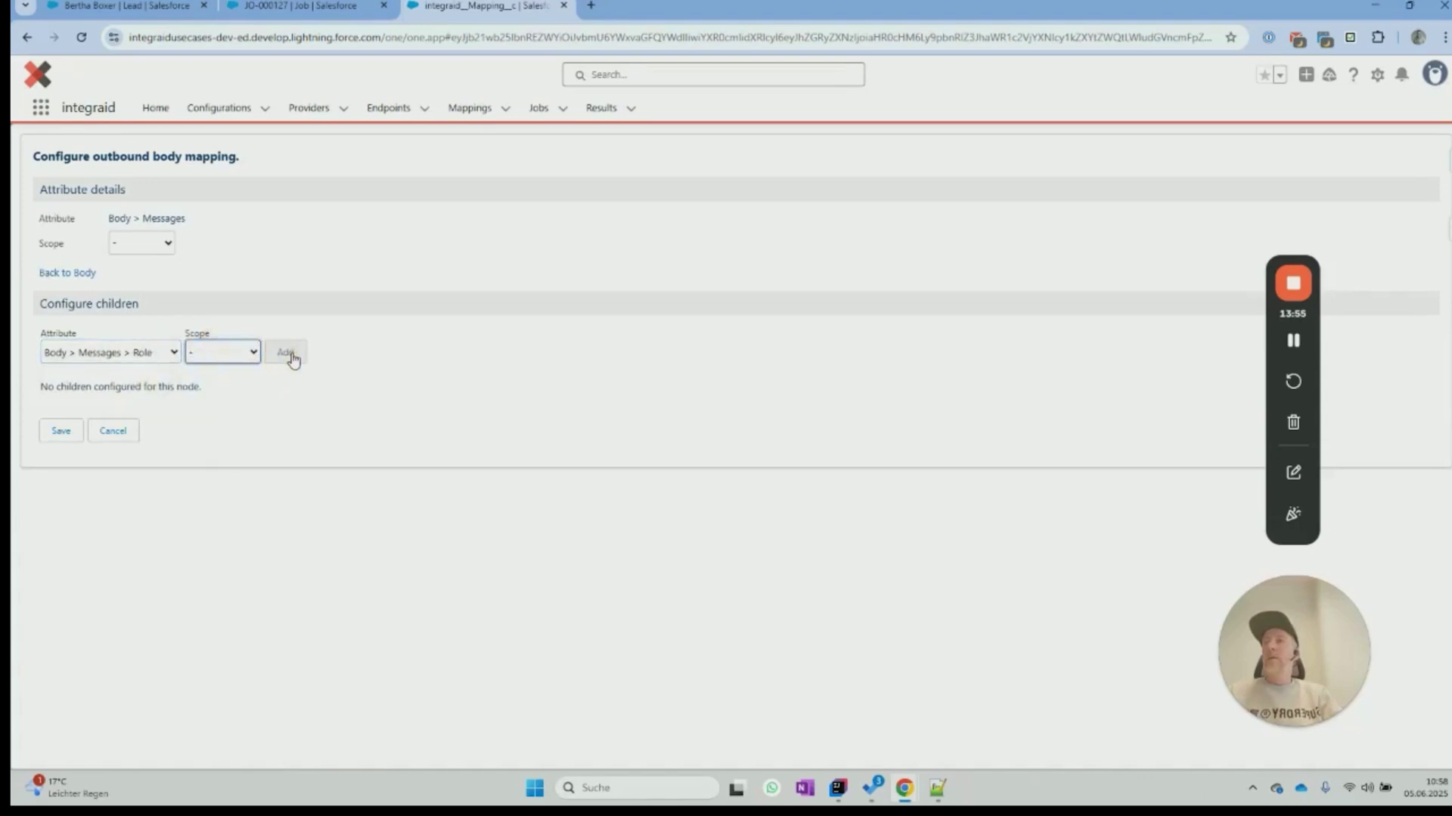
click(285, 353)
click(350, 425)
text(user)
Step: Add the Content attribute without a scope, enter a prompt requesting a max 1000-character text on what {Lead.Website} does, and save the outbound mapping
click(210, 354)
click(214, 376)
click(282, 353)
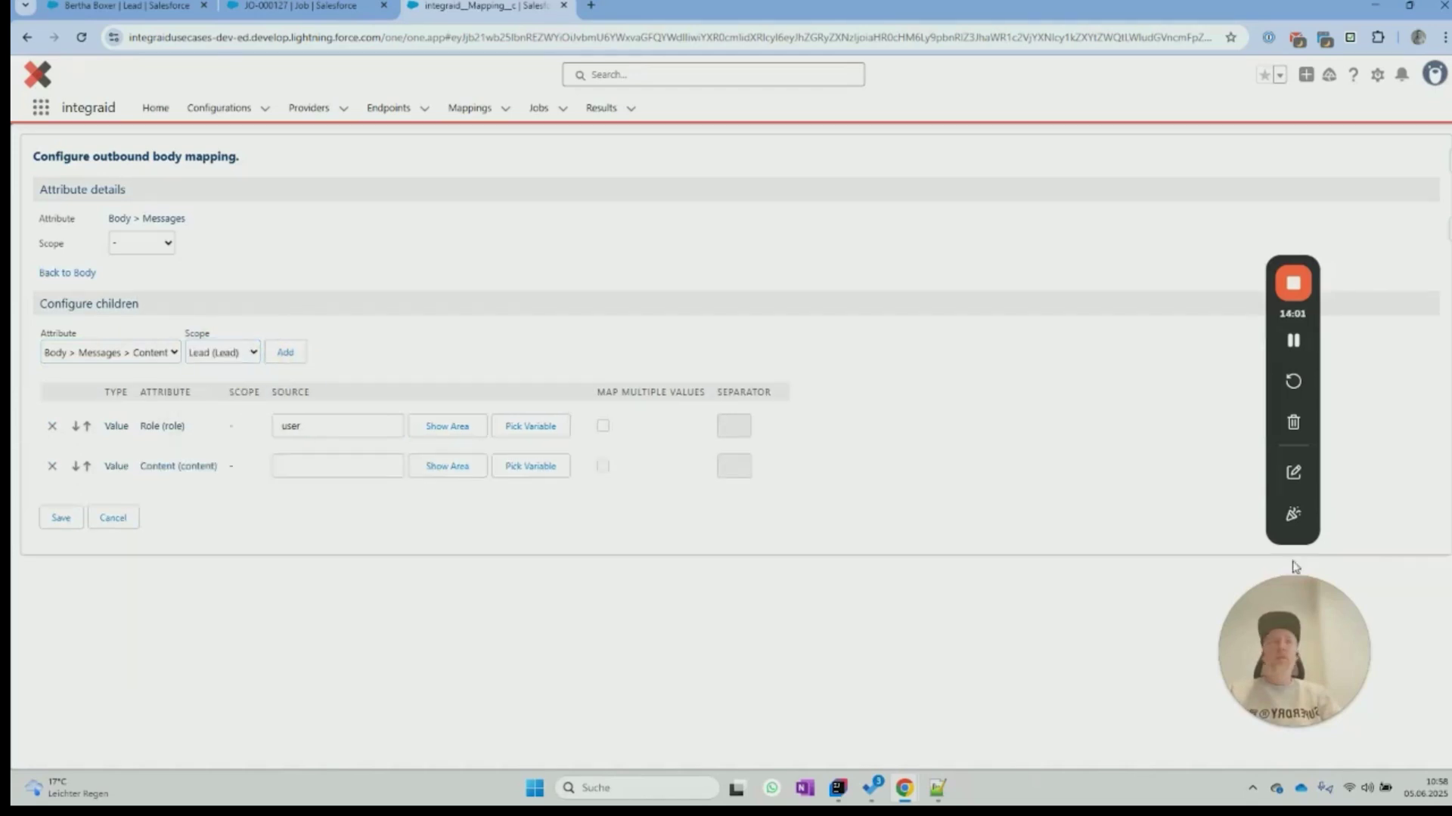
key(alt+Tab)
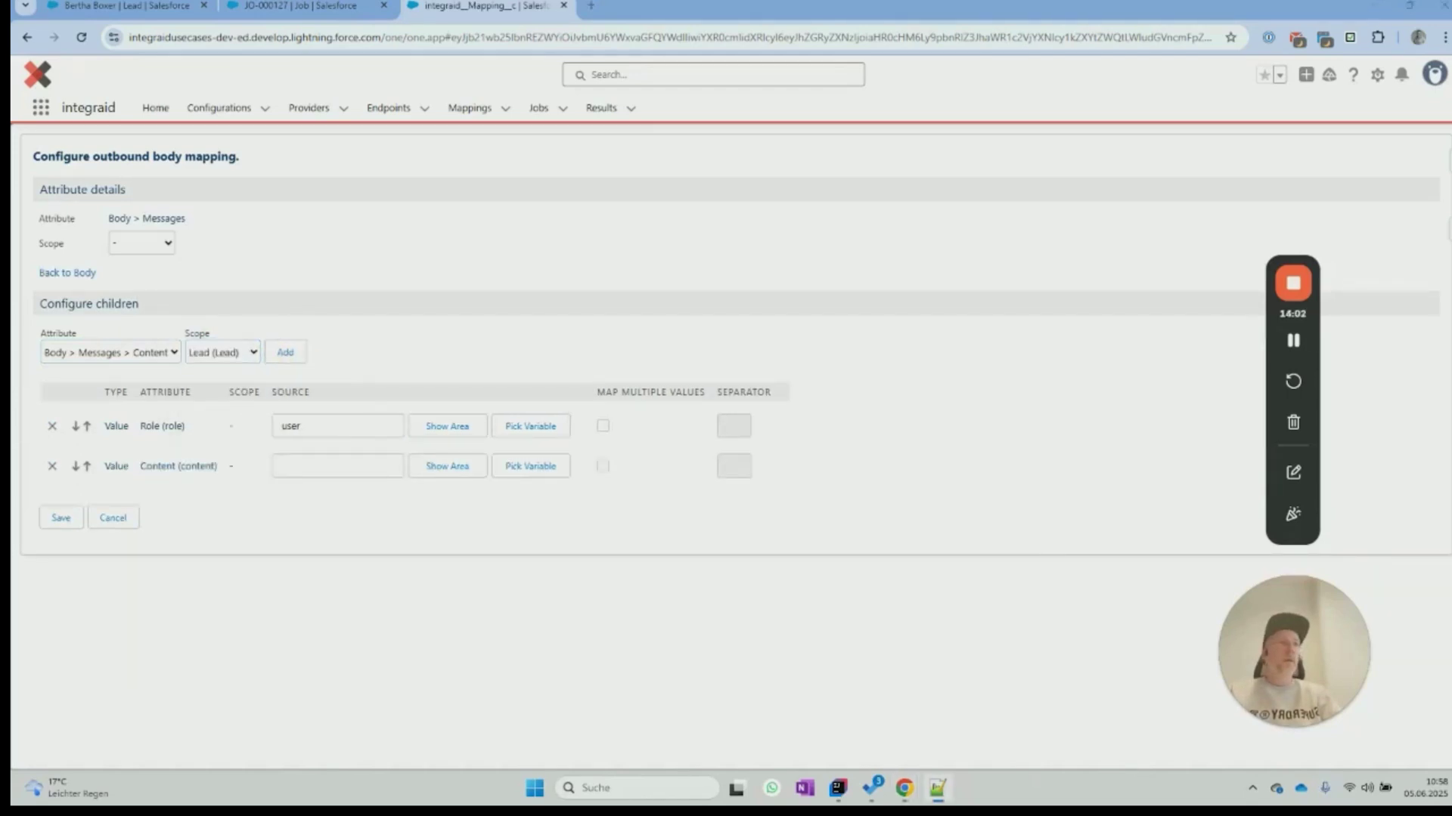
click(466, 474)
text(Please give me an short text with max 1000 characters of what the company {Lead.Website} does)
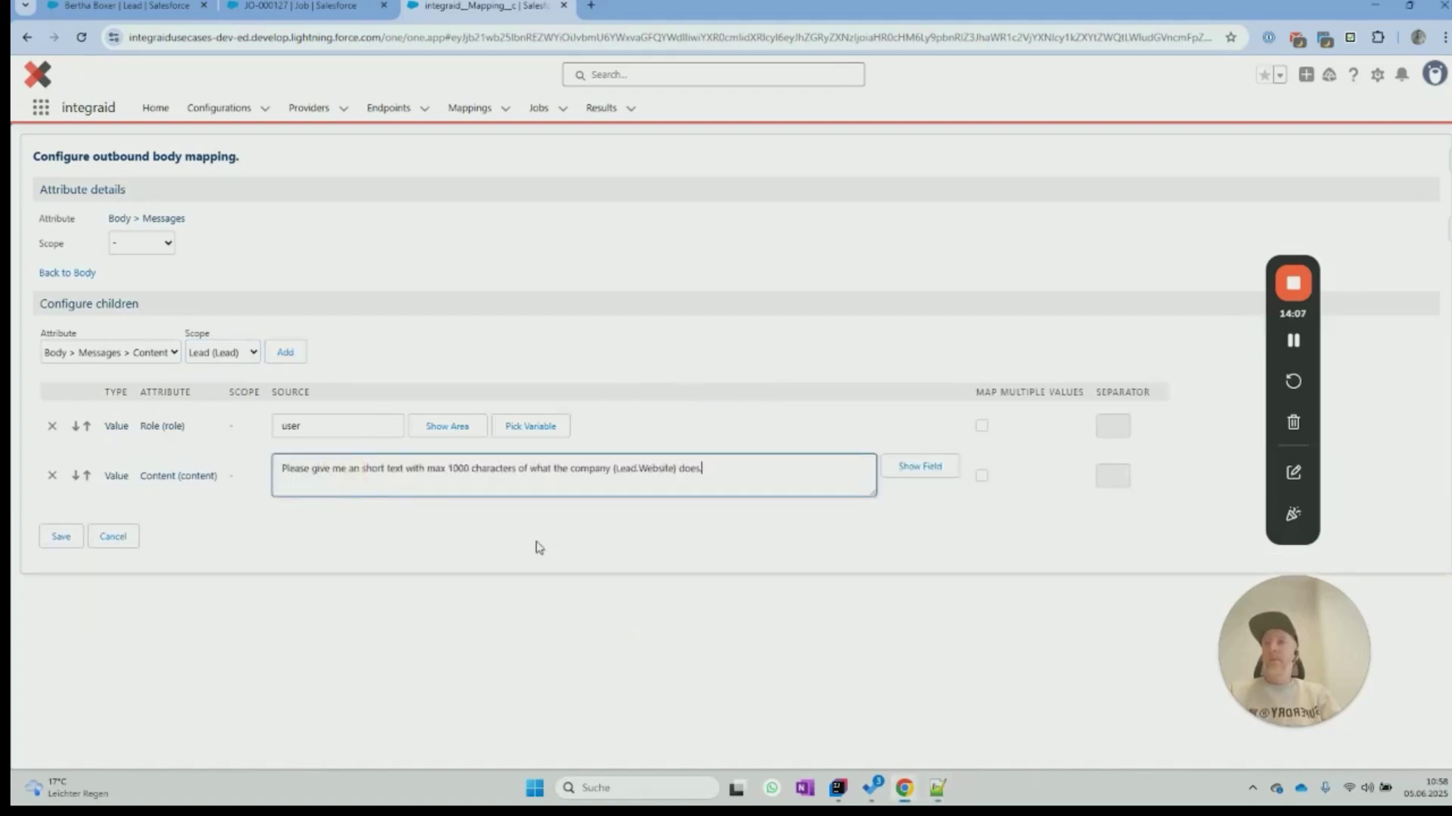
drag(366, 468, 476, 470)
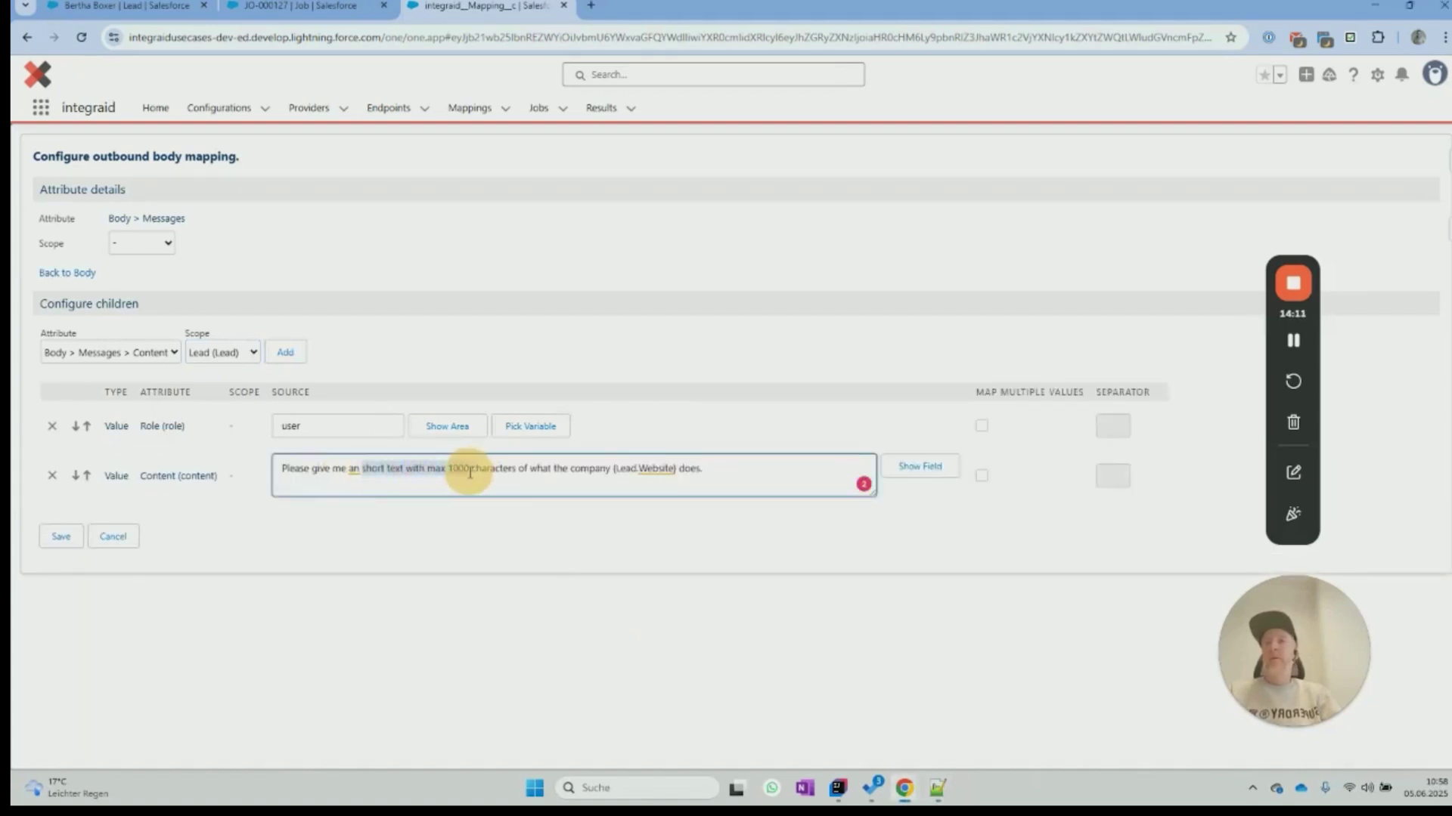
click(495, 473)
click(654, 542)
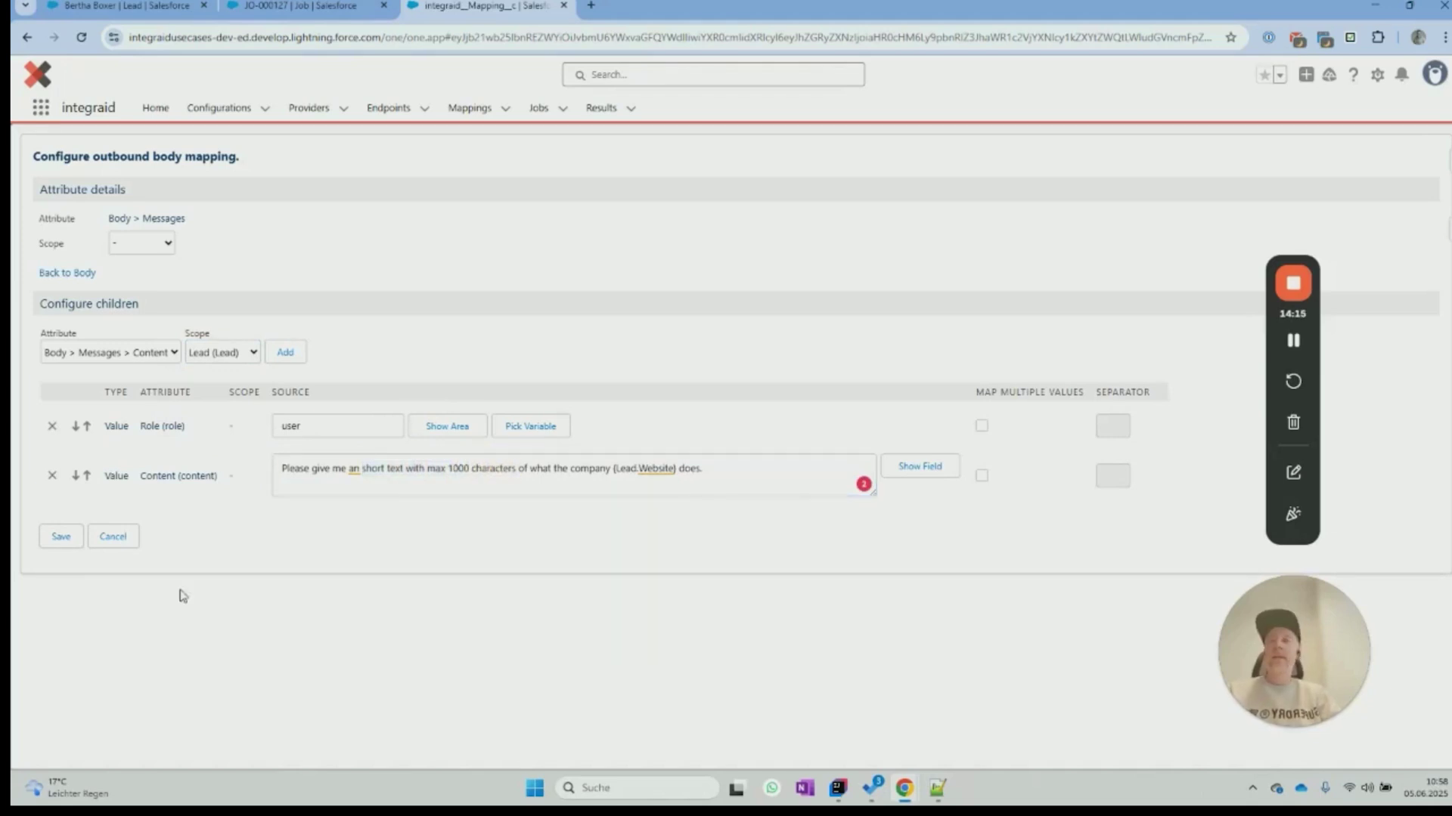
click(59, 538)
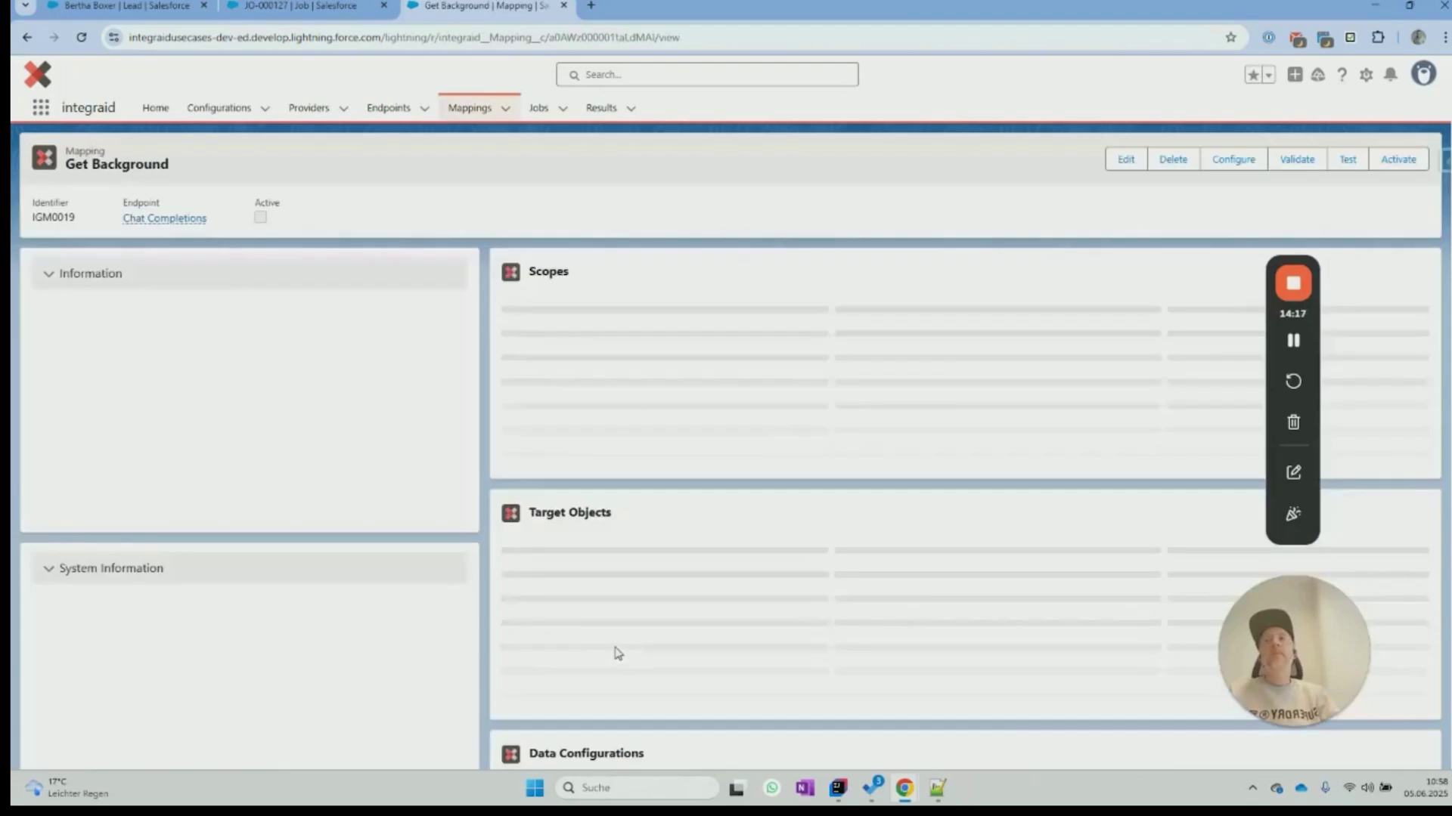
Step: Reopen the Get Background mapping configuration with direction Inbound and the Lead scope as target
click(1233, 158)
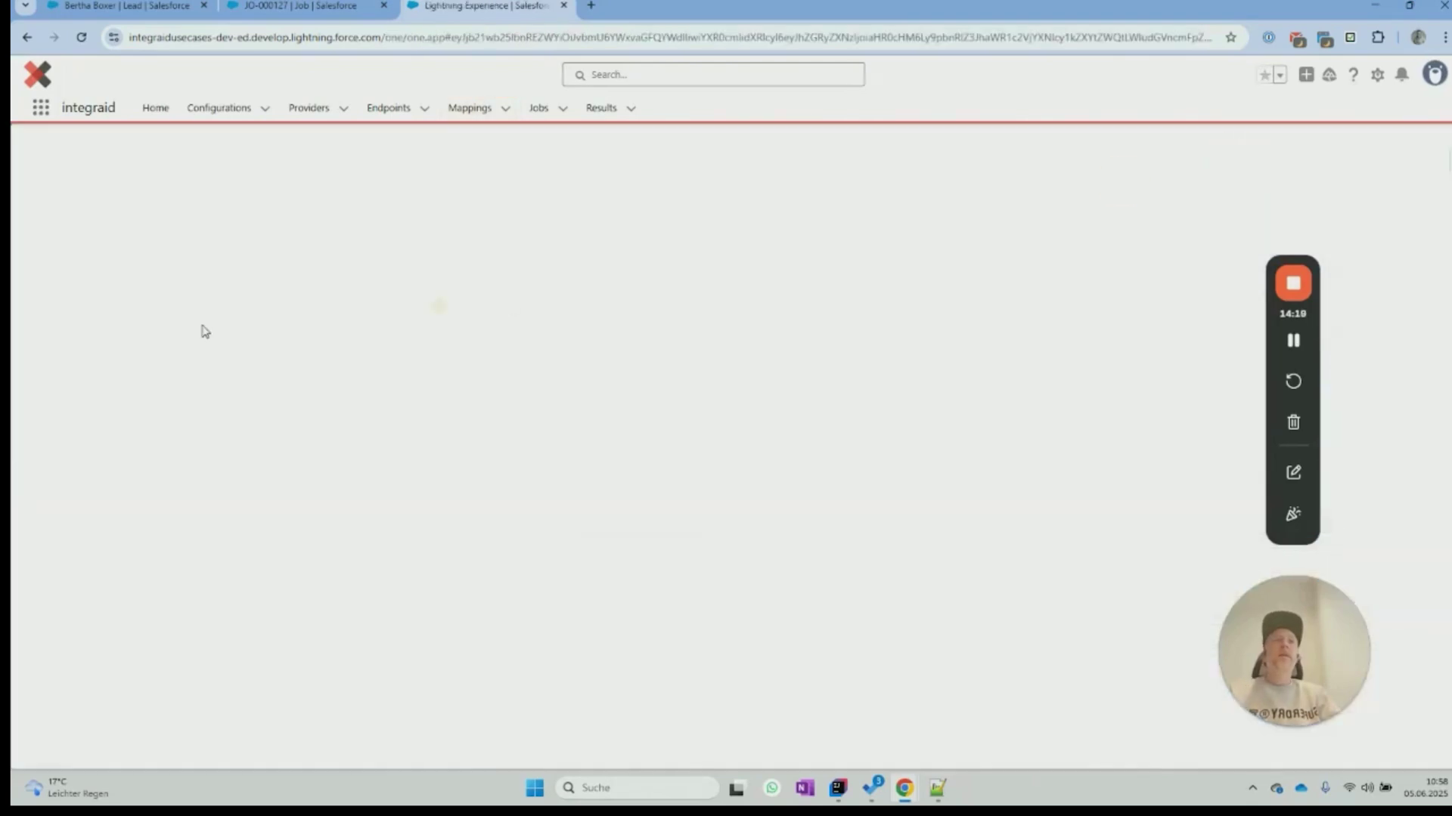
click(45, 237)
click(60, 279)
click(61, 284)
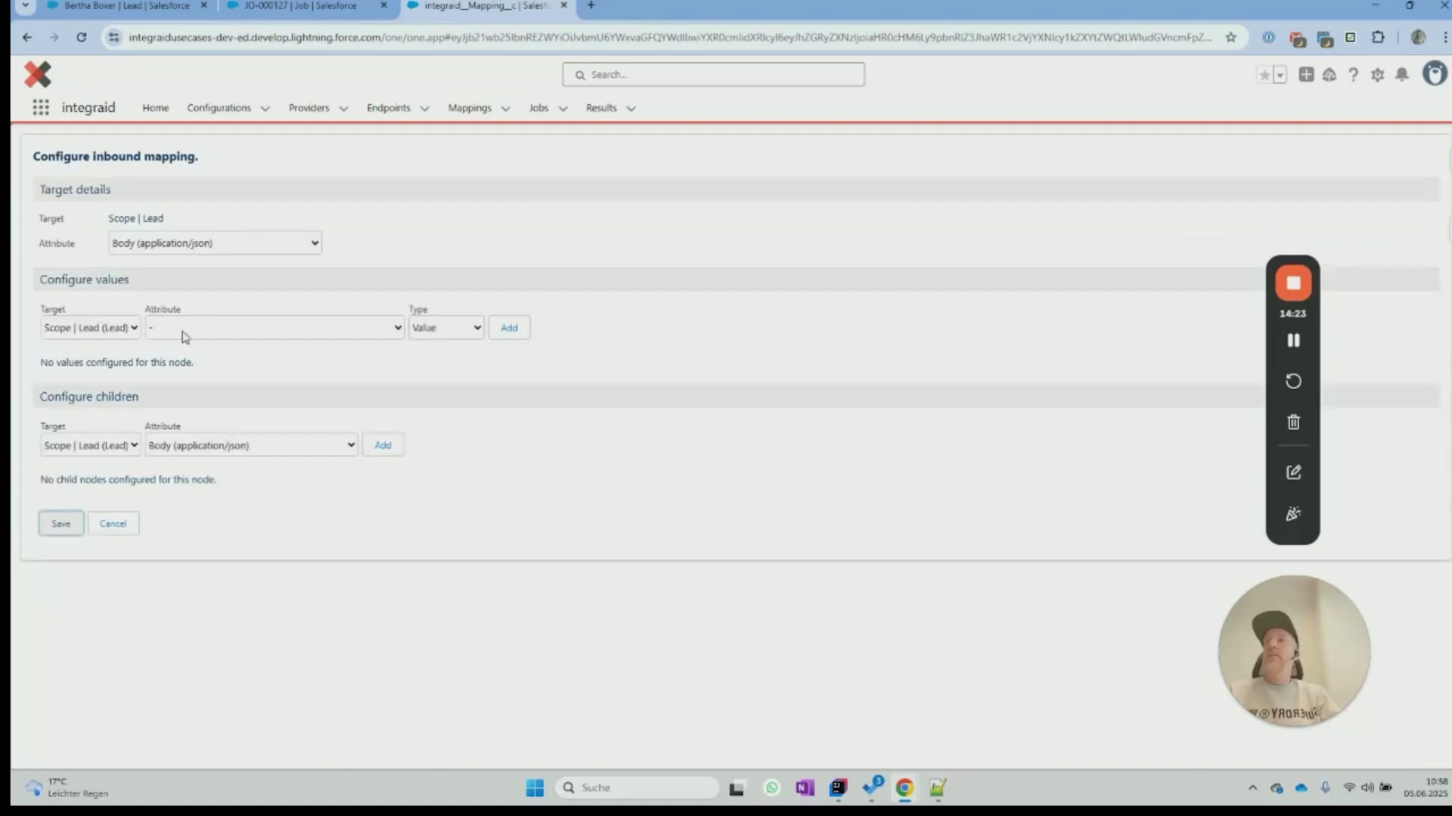
Step: Map the response value Body > Choices > Message > Content to the Lead's Company Background field and save the inbound mapping
click(190, 332)
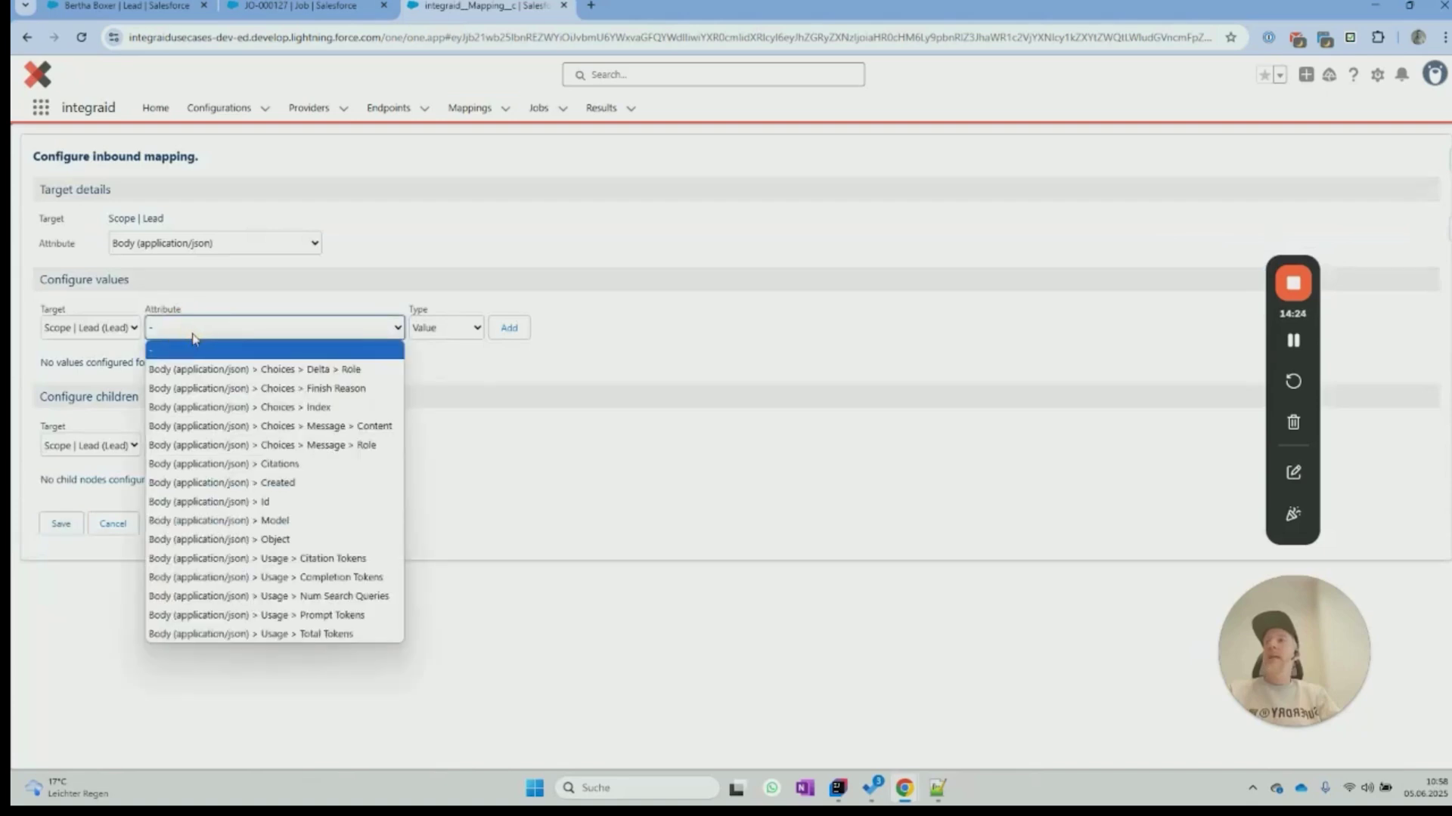
click(295, 428)
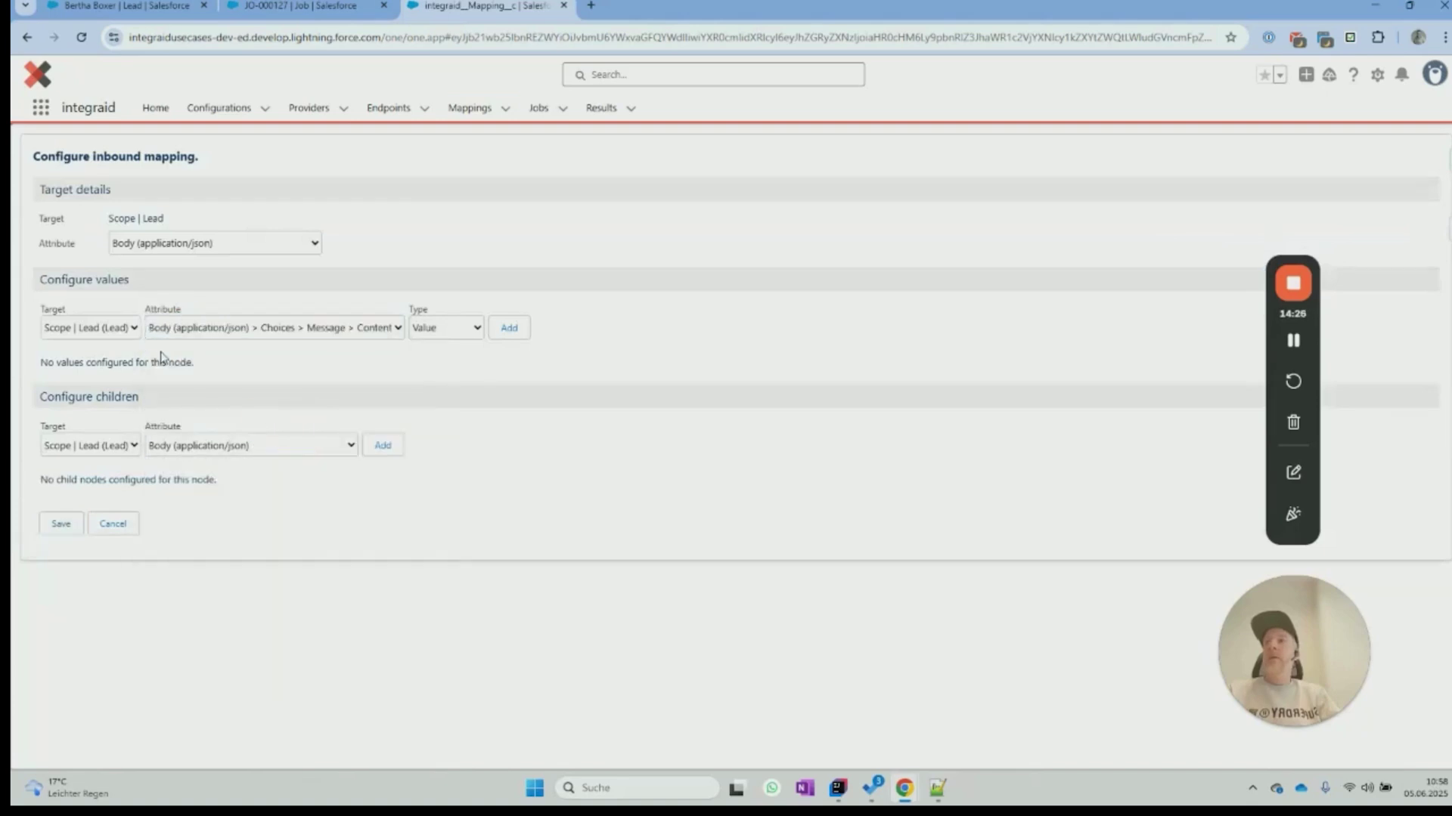
click(510, 331)
click(315, 403)
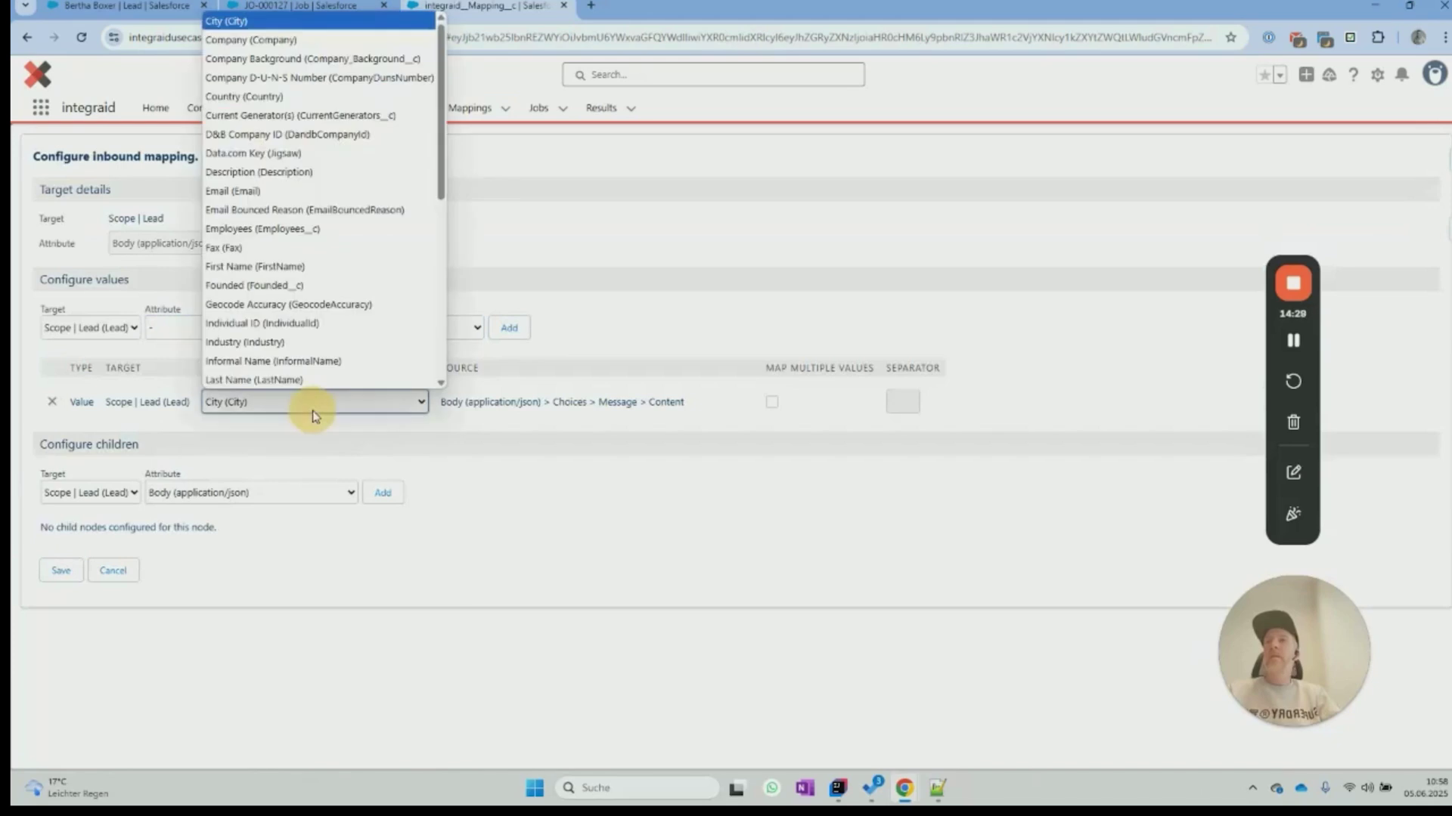
click(288, 59)
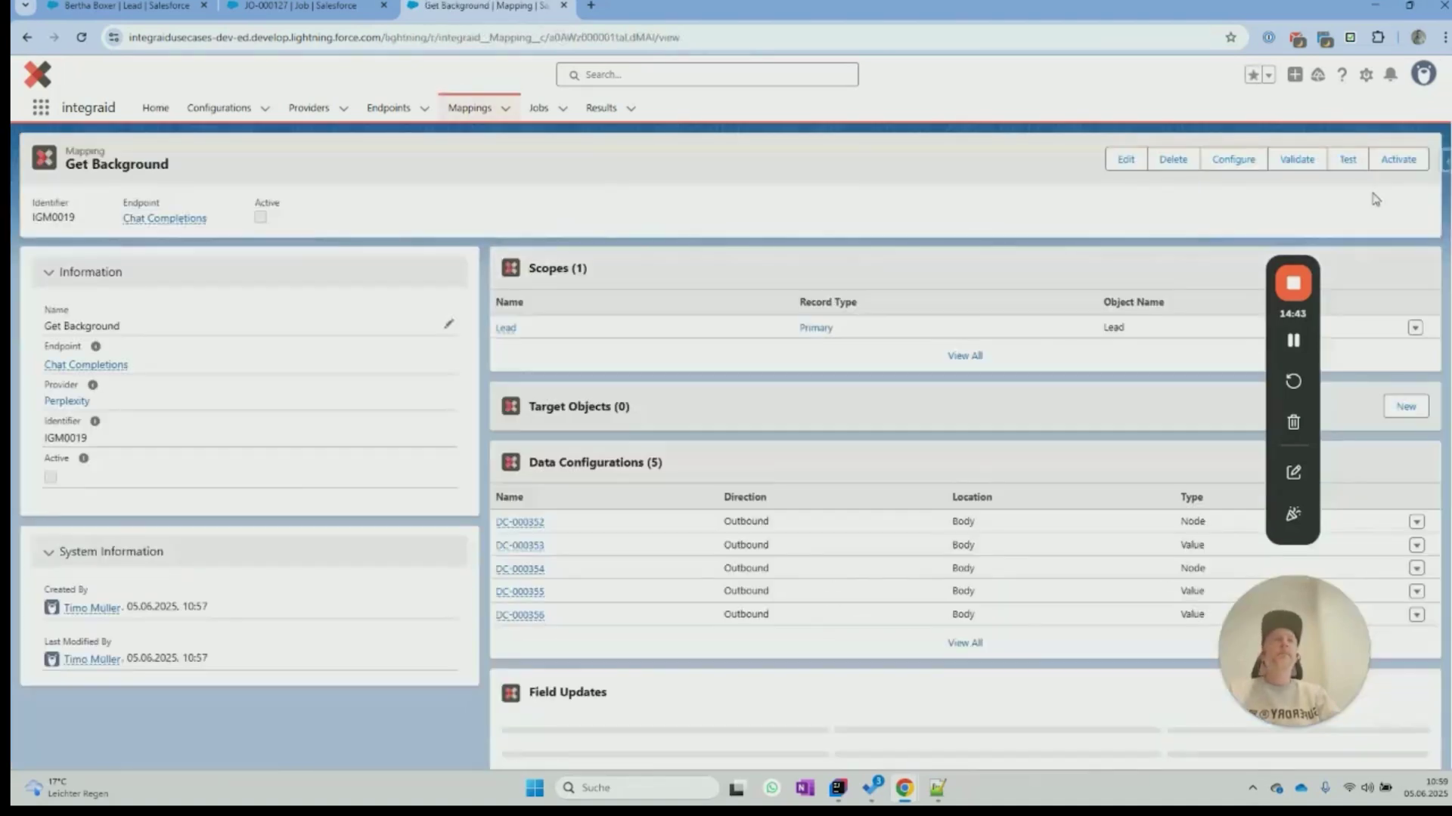
Step: Activate the Get Background mapping and return to its Chat Completions endpoint
click(1398, 160)
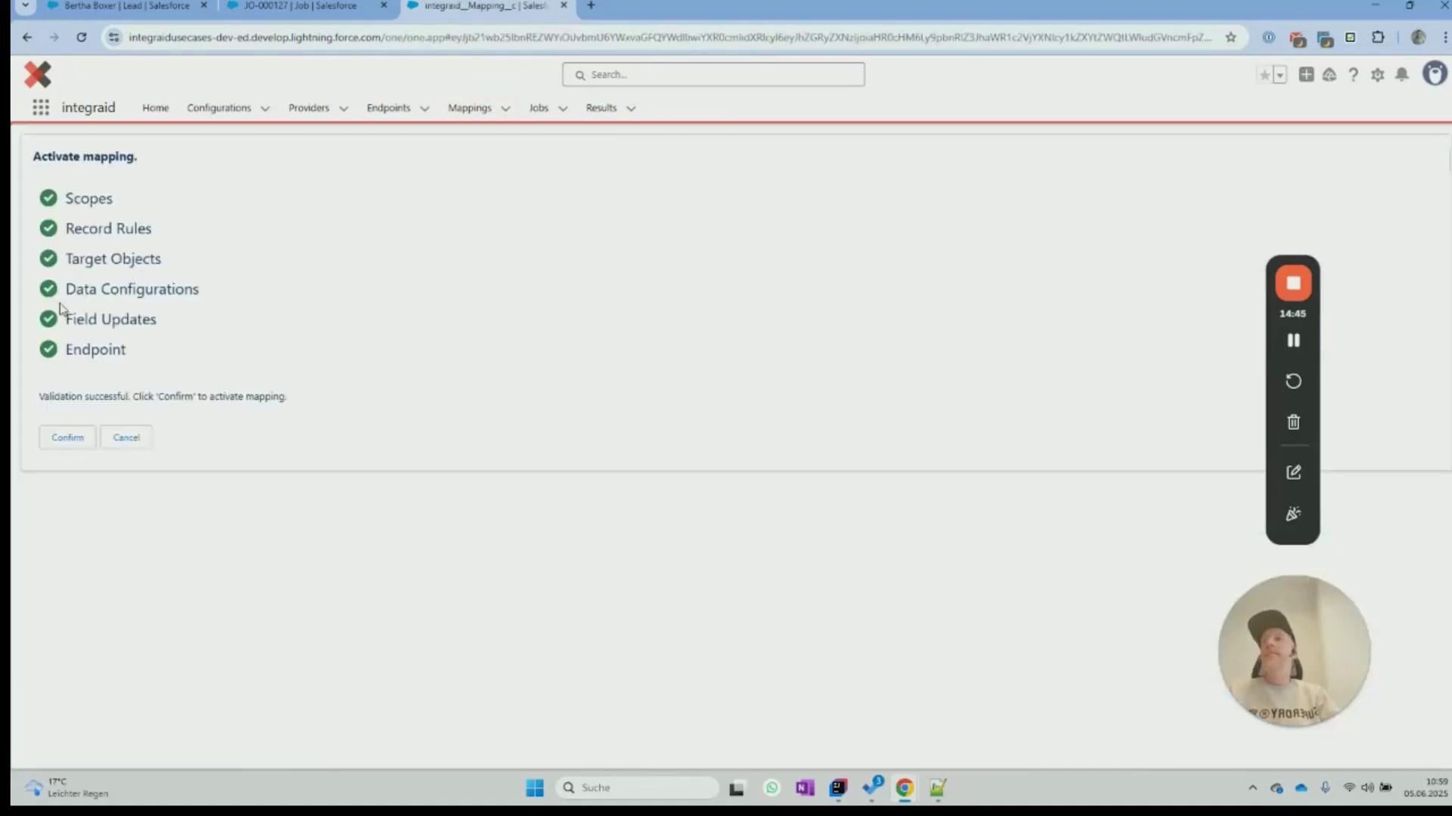
click(76, 445)
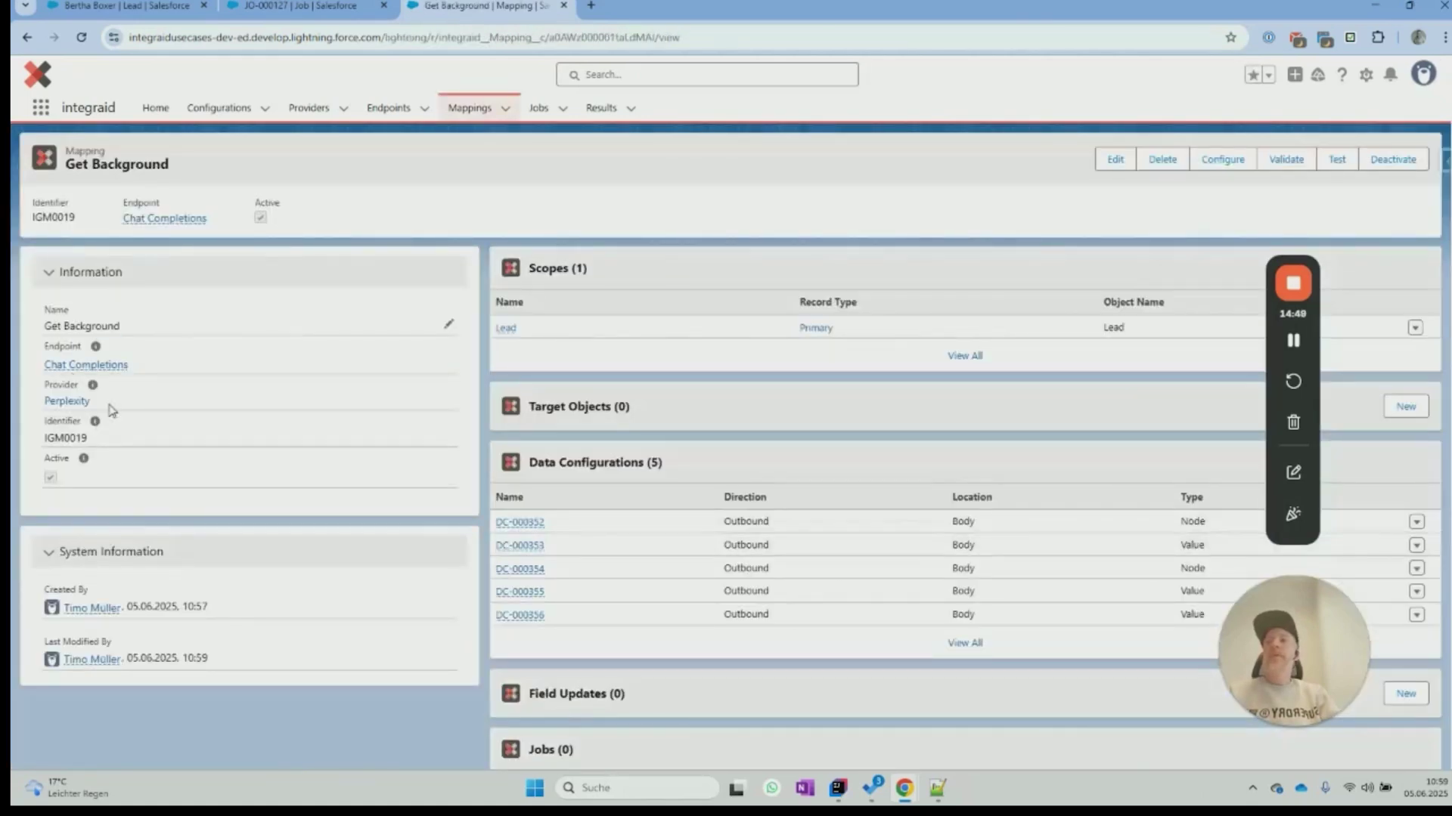
click(82, 366)
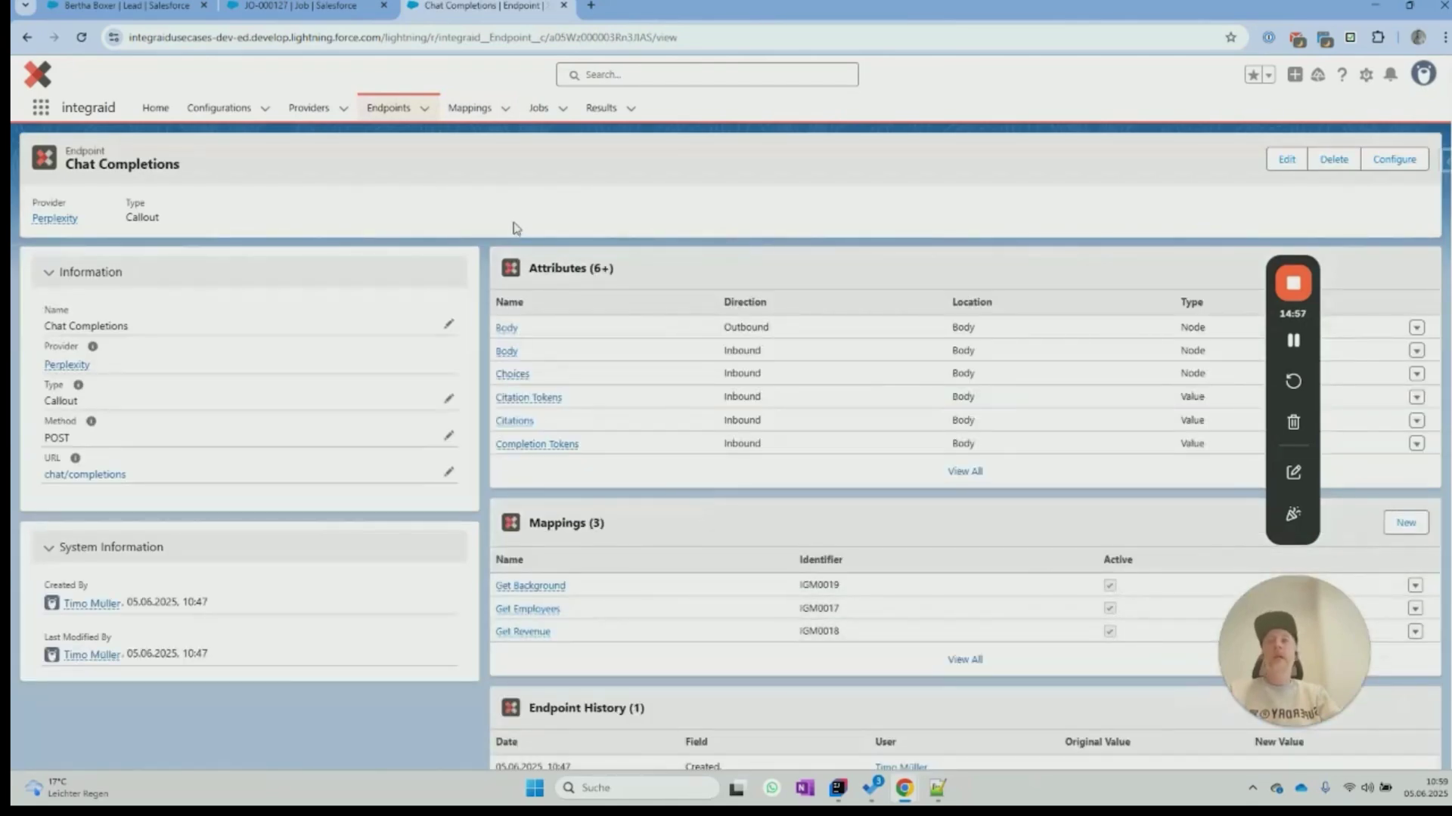
Step: Open Salesforce Setup in a separate browser tab and switch to it
click(1365, 78)
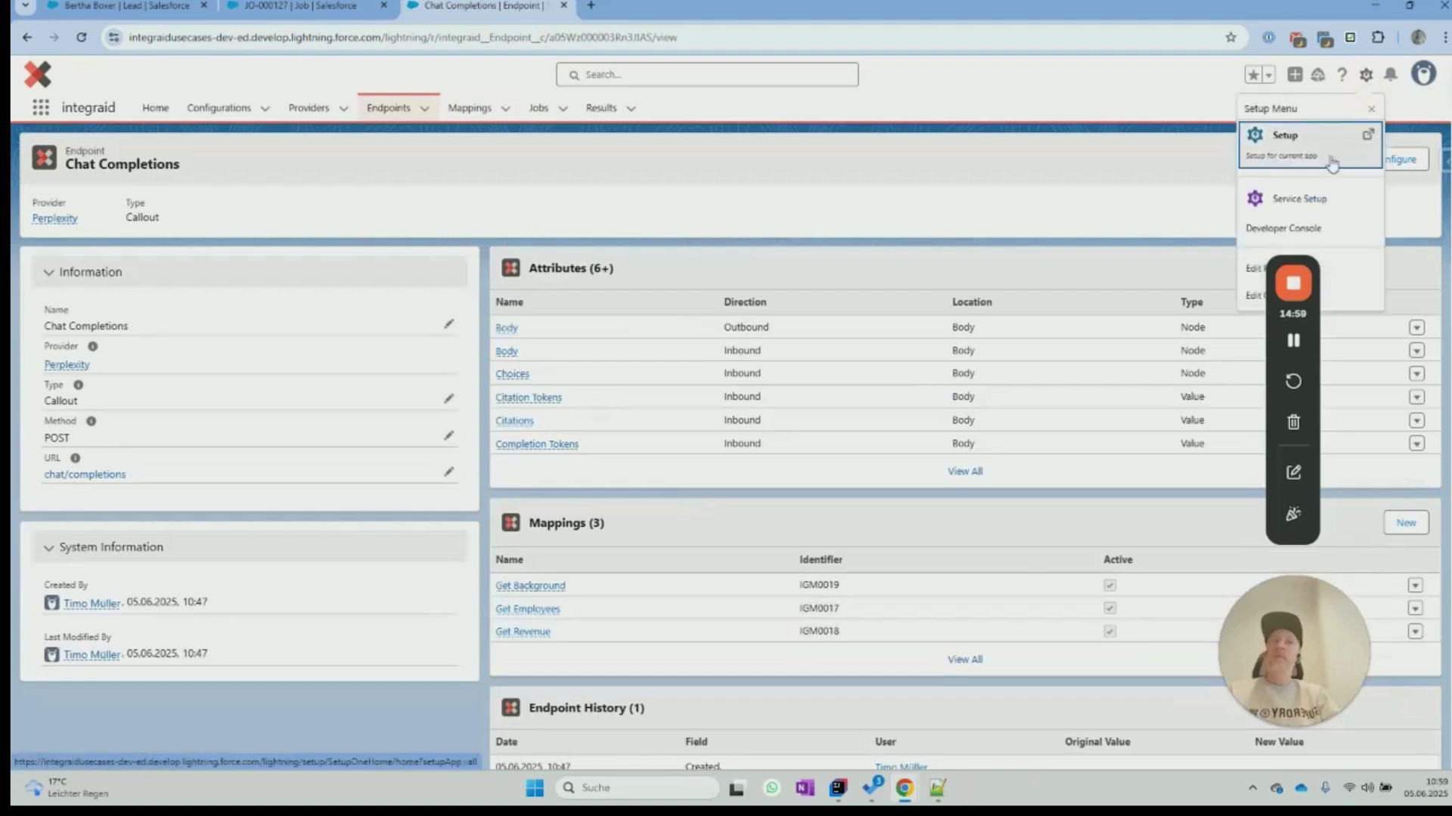
click(1282, 133)
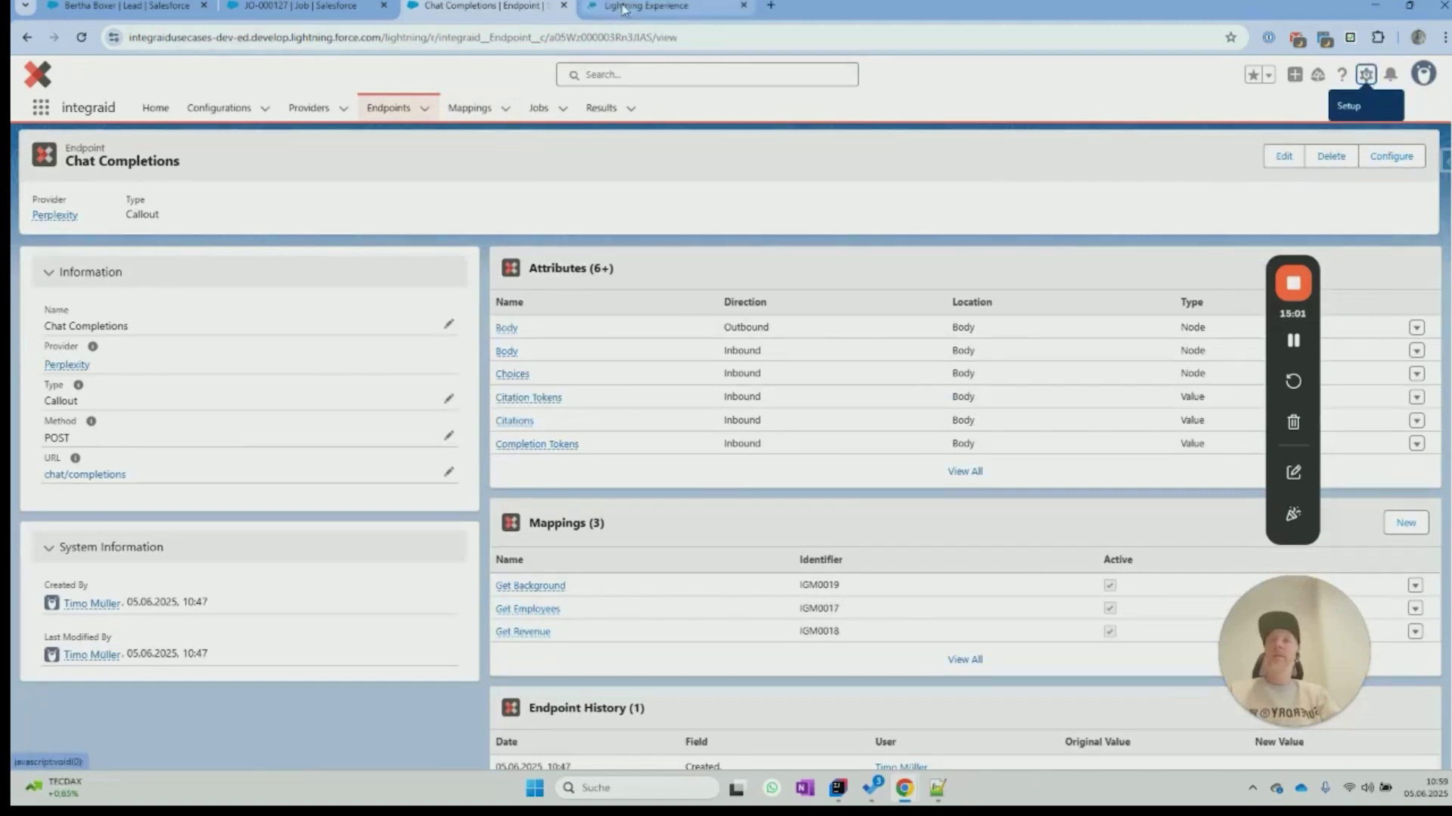
click(621, 9)
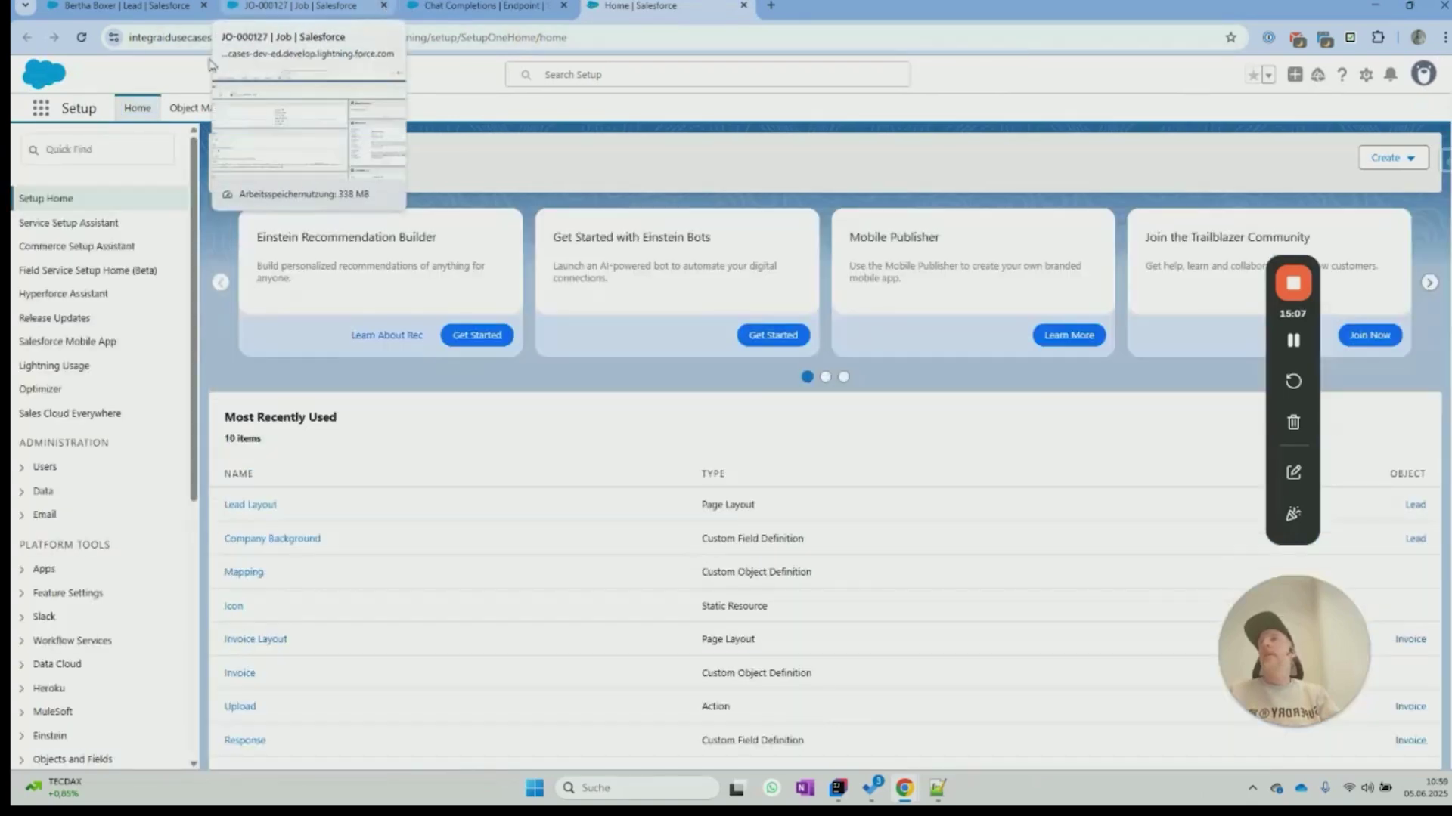
Step: Find Flows in Setup and create a new Record-Triggered Flow from scratch
click(124, 149)
text(flow)
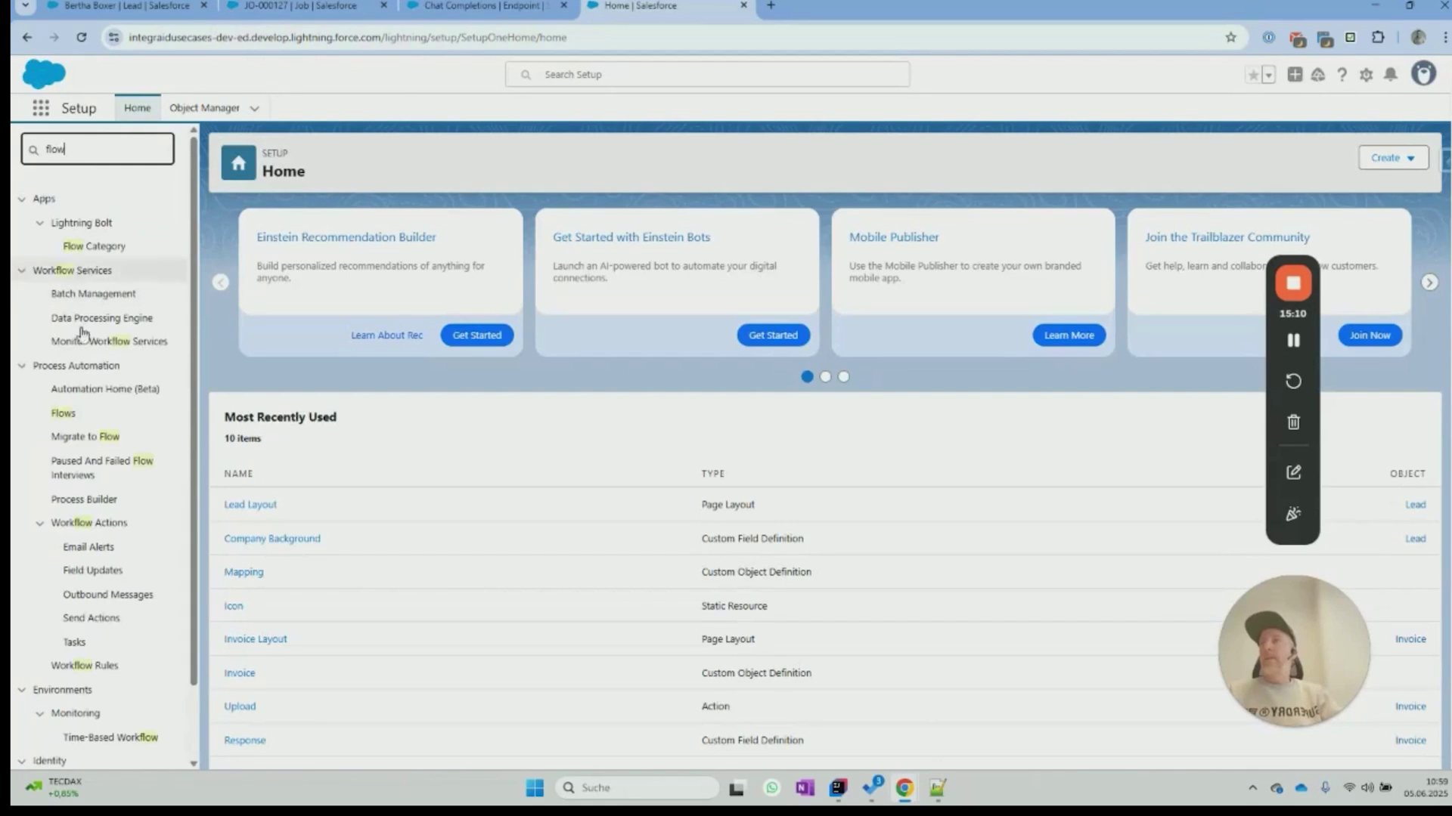
click(63, 413)
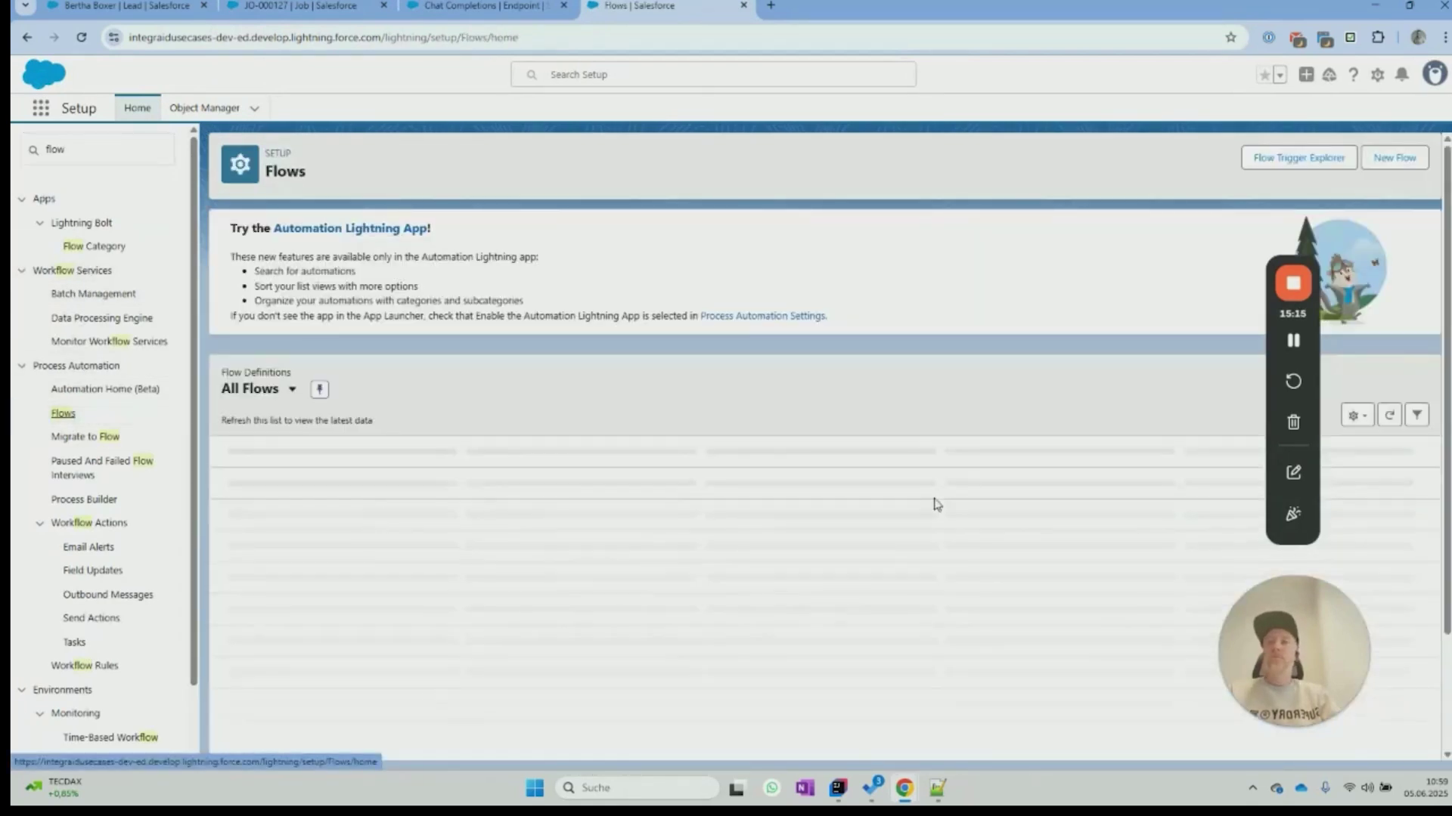
click(1393, 158)
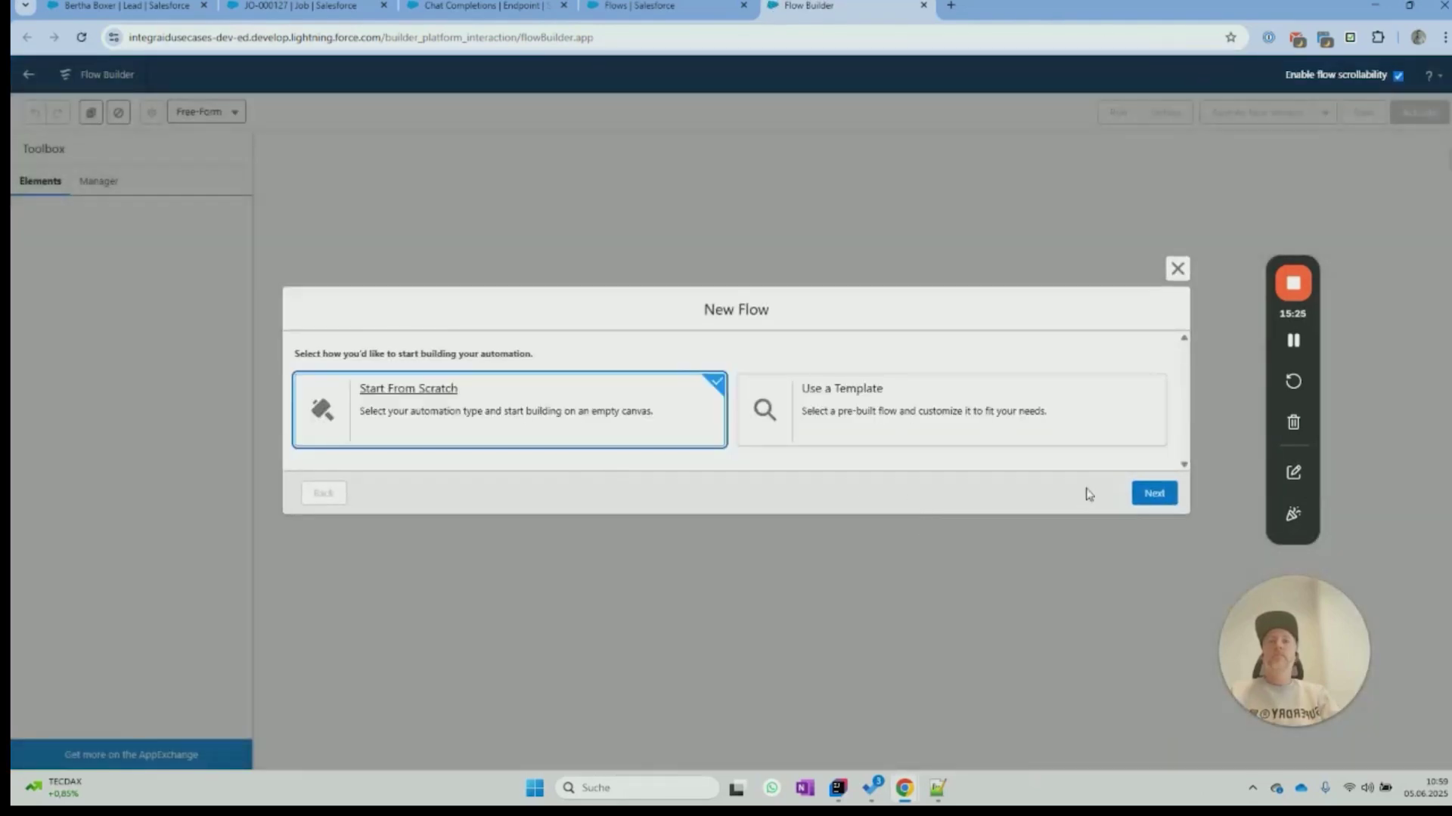
click(1155, 493)
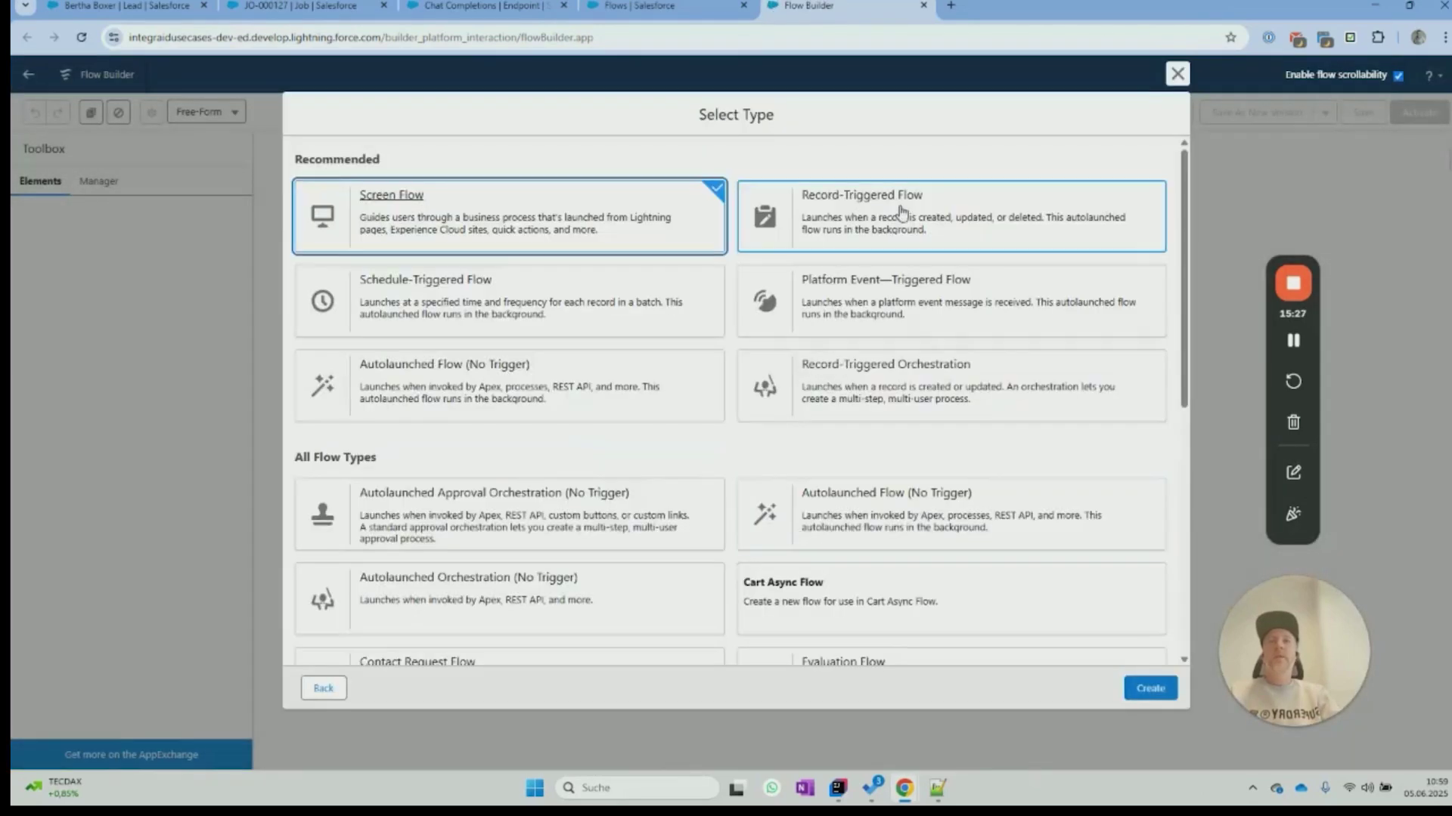
click(899, 215)
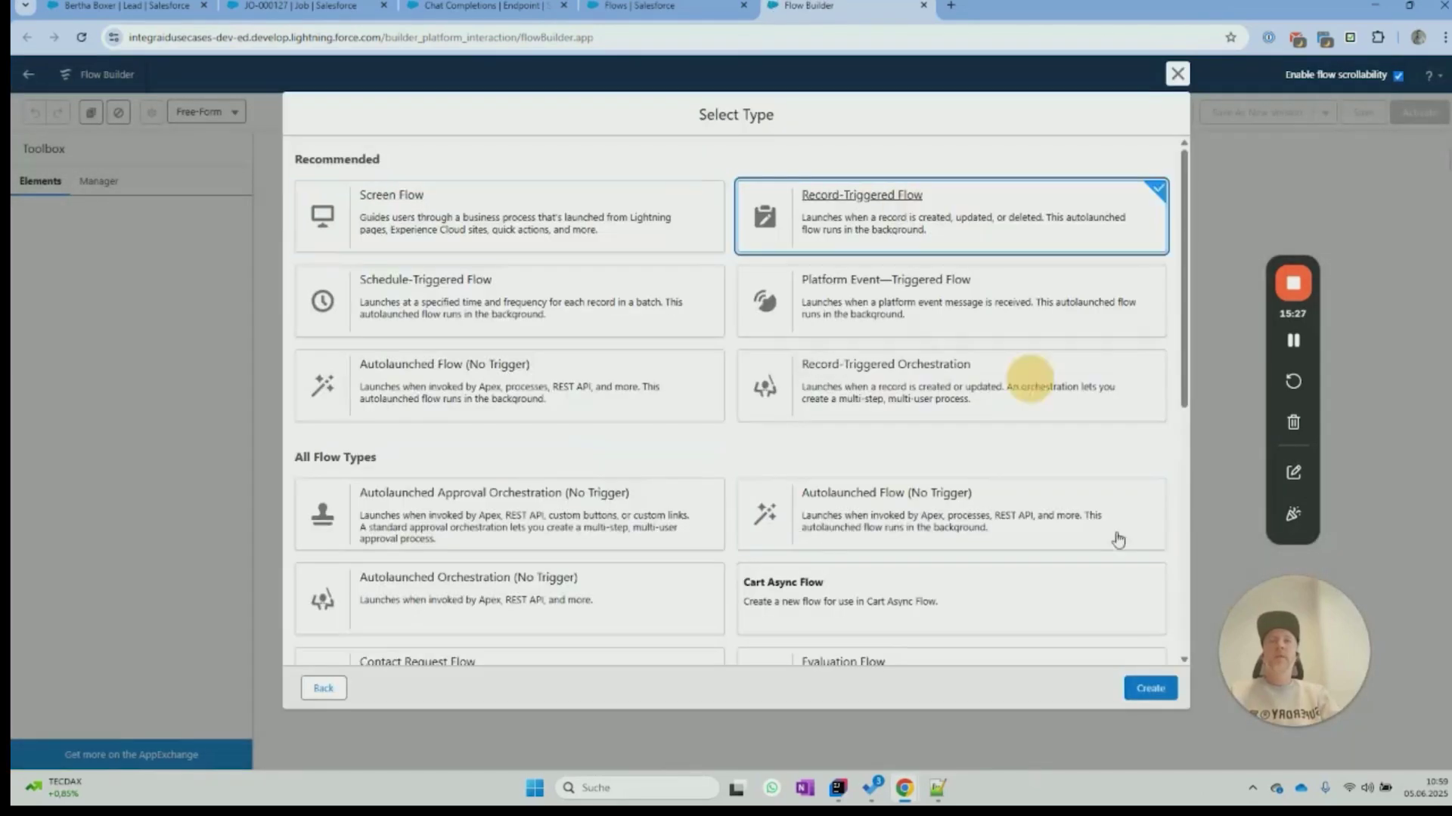
click(1151, 688)
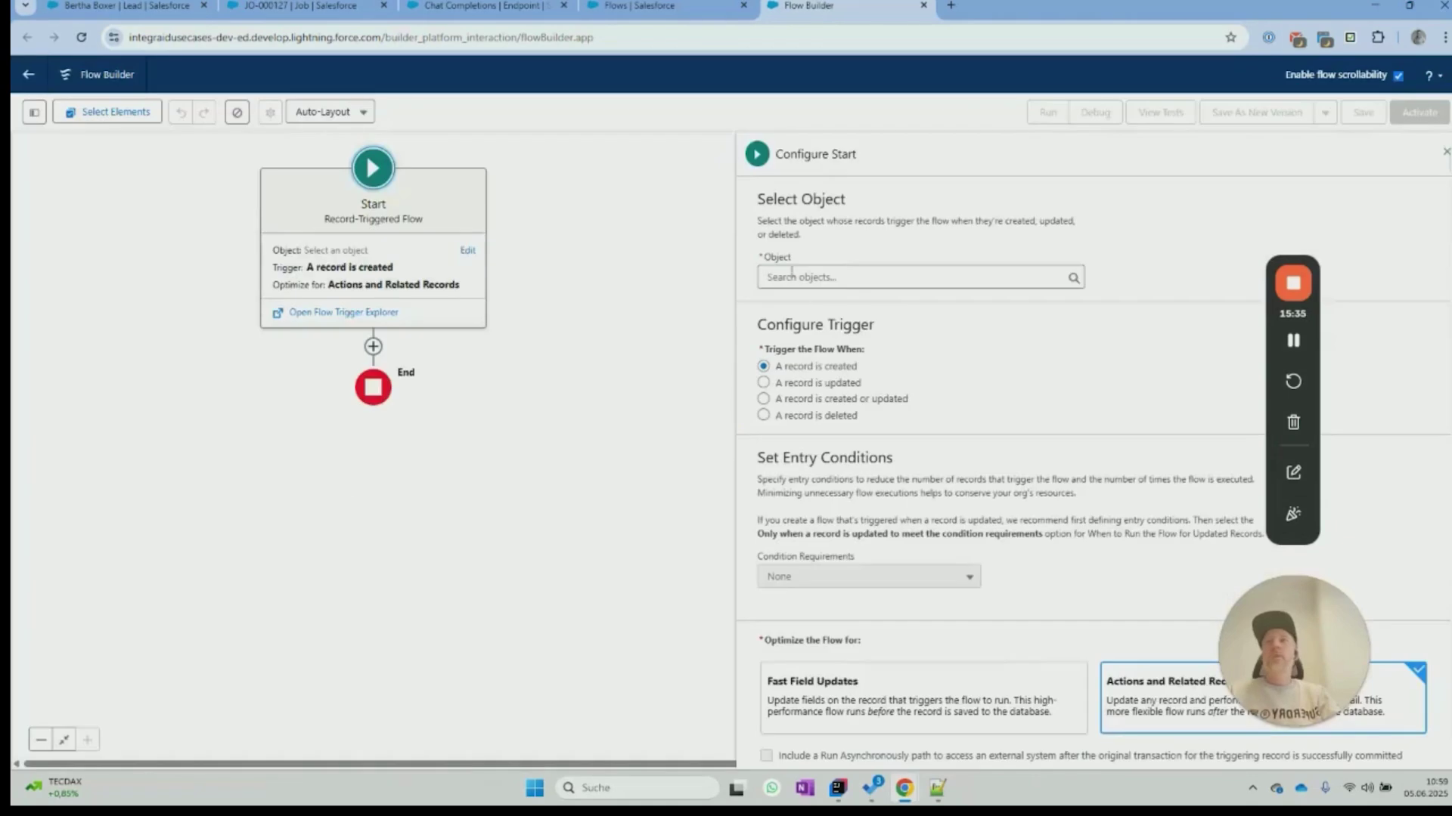
Step: Set the flow's start object to Lead and trigger it when a record is updated
click(805, 277)
text(Lead)
click(800, 310)
click(840, 384)
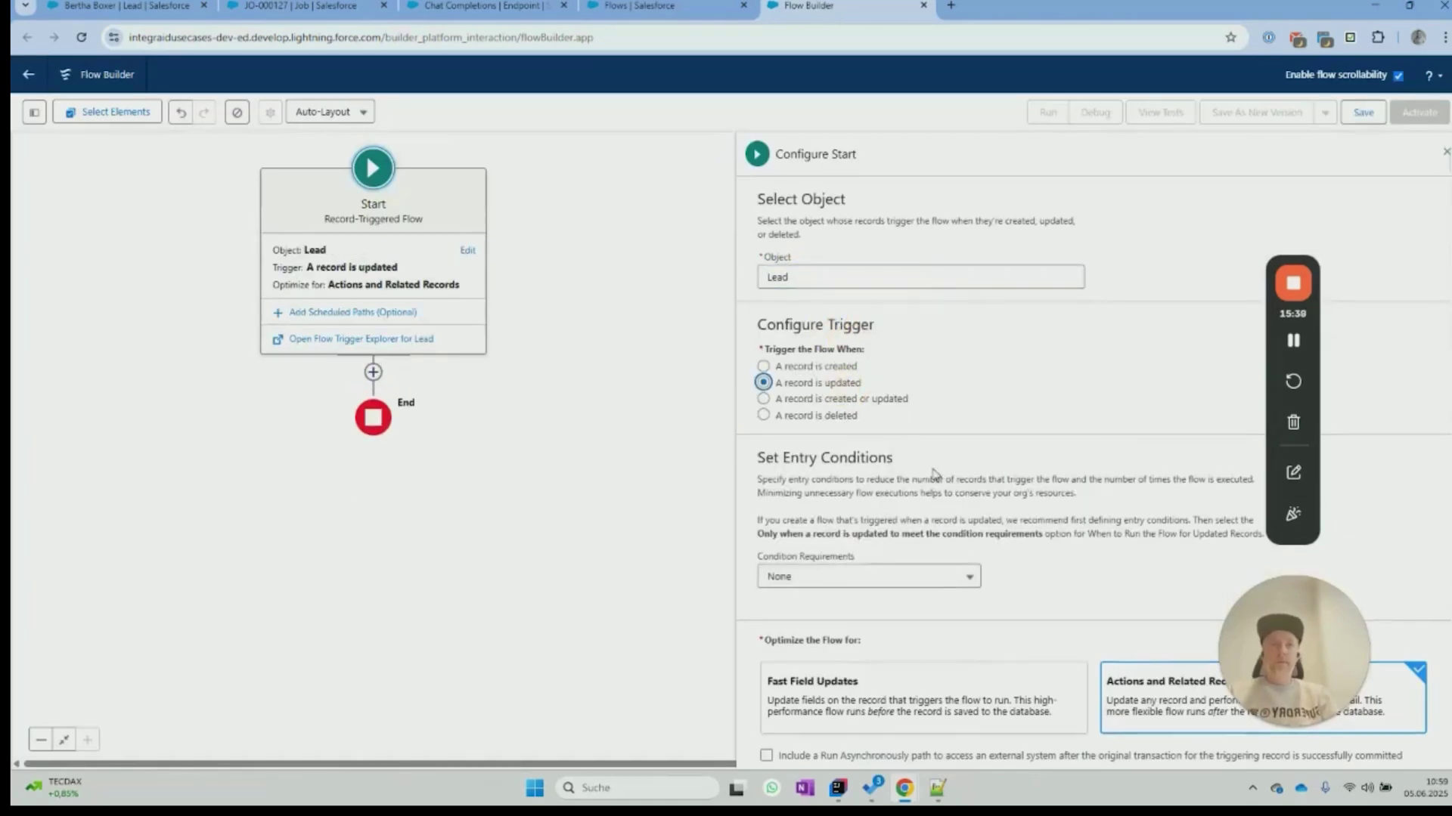
Step: Require all entry conditions to be met (AND) and add the condition Website Is Null False
scroll(935, 475, down, 1)
click(904, 573)
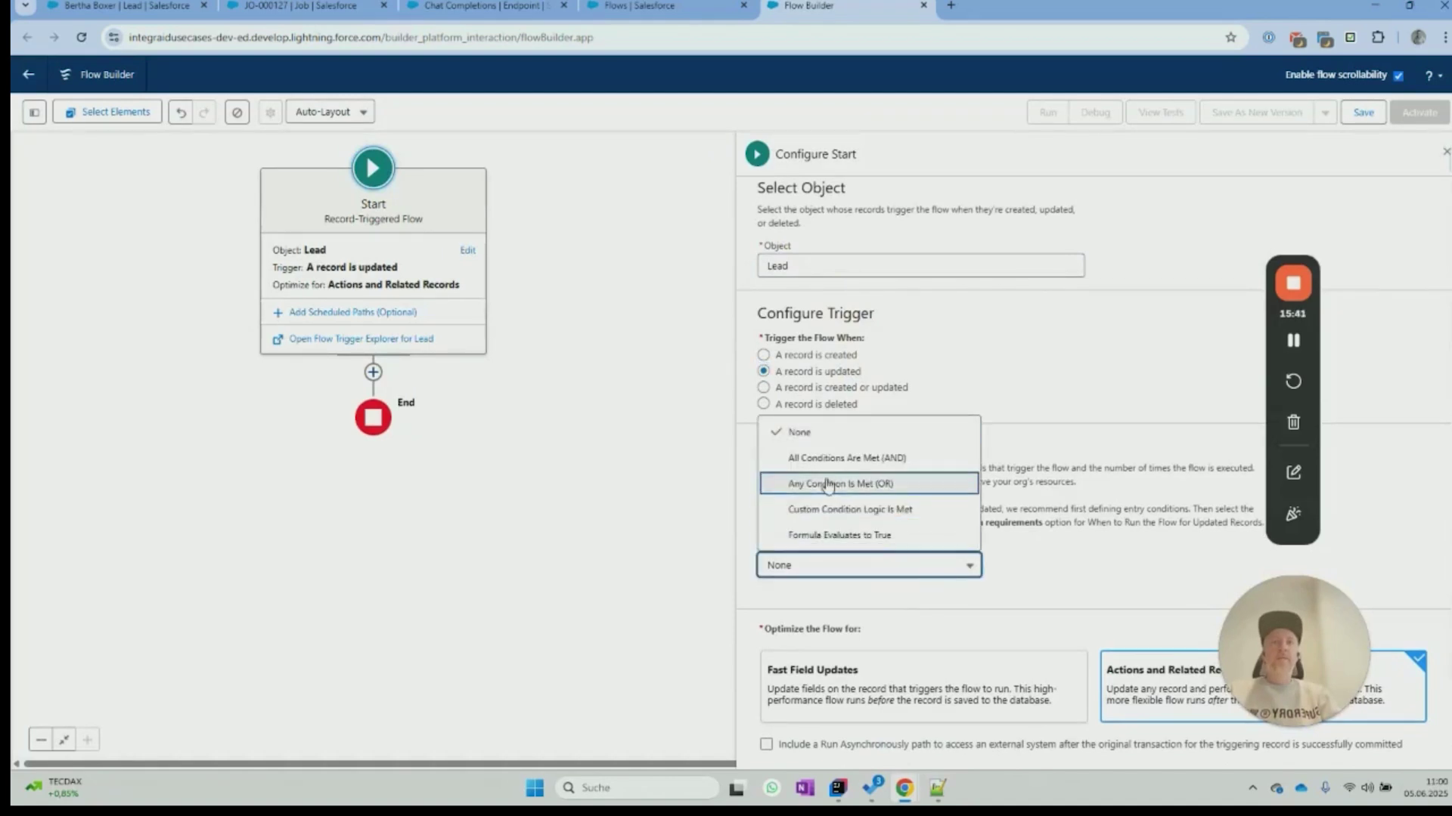
click(845, 460)
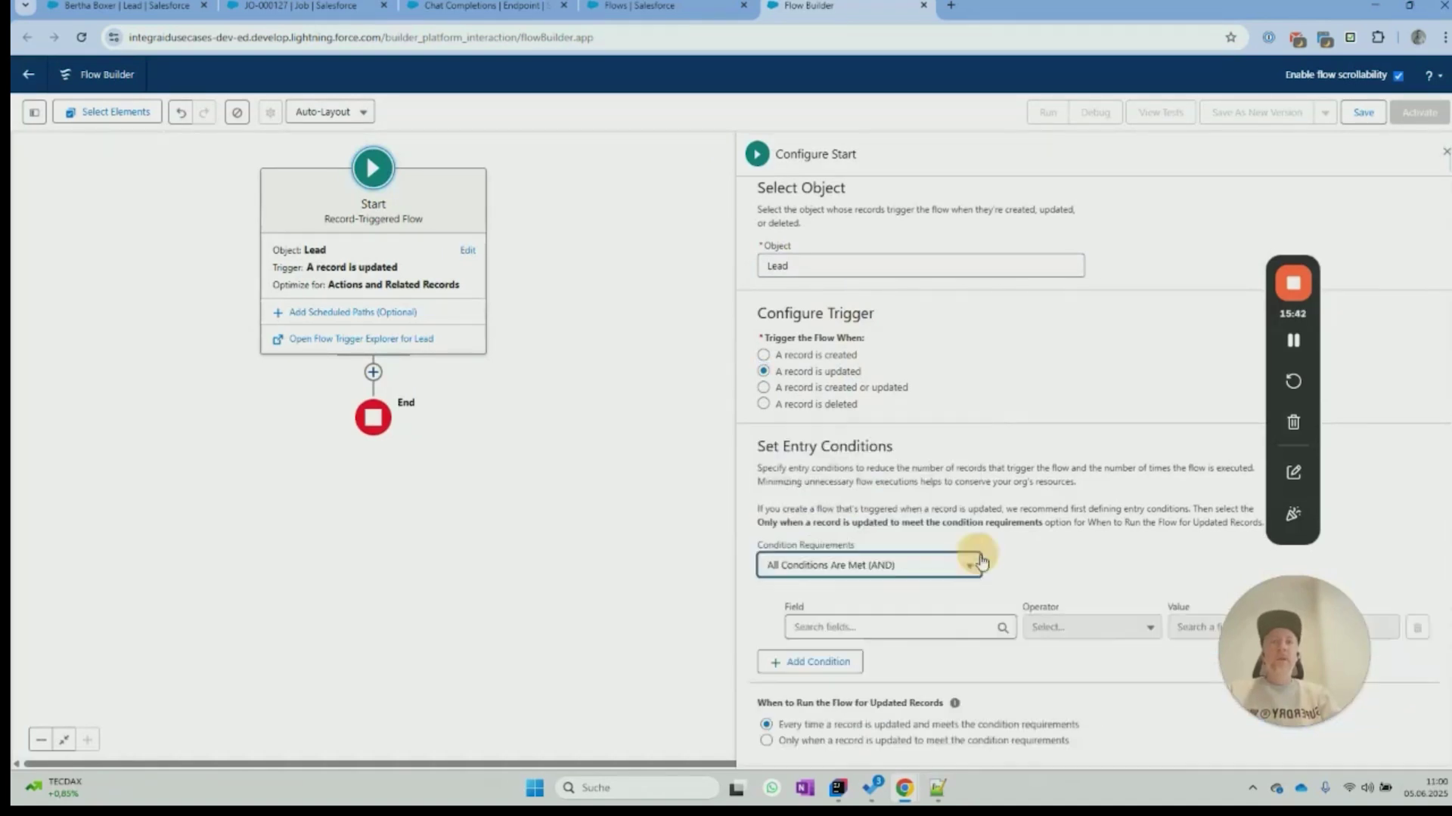
click(960, 629)
text(Website)
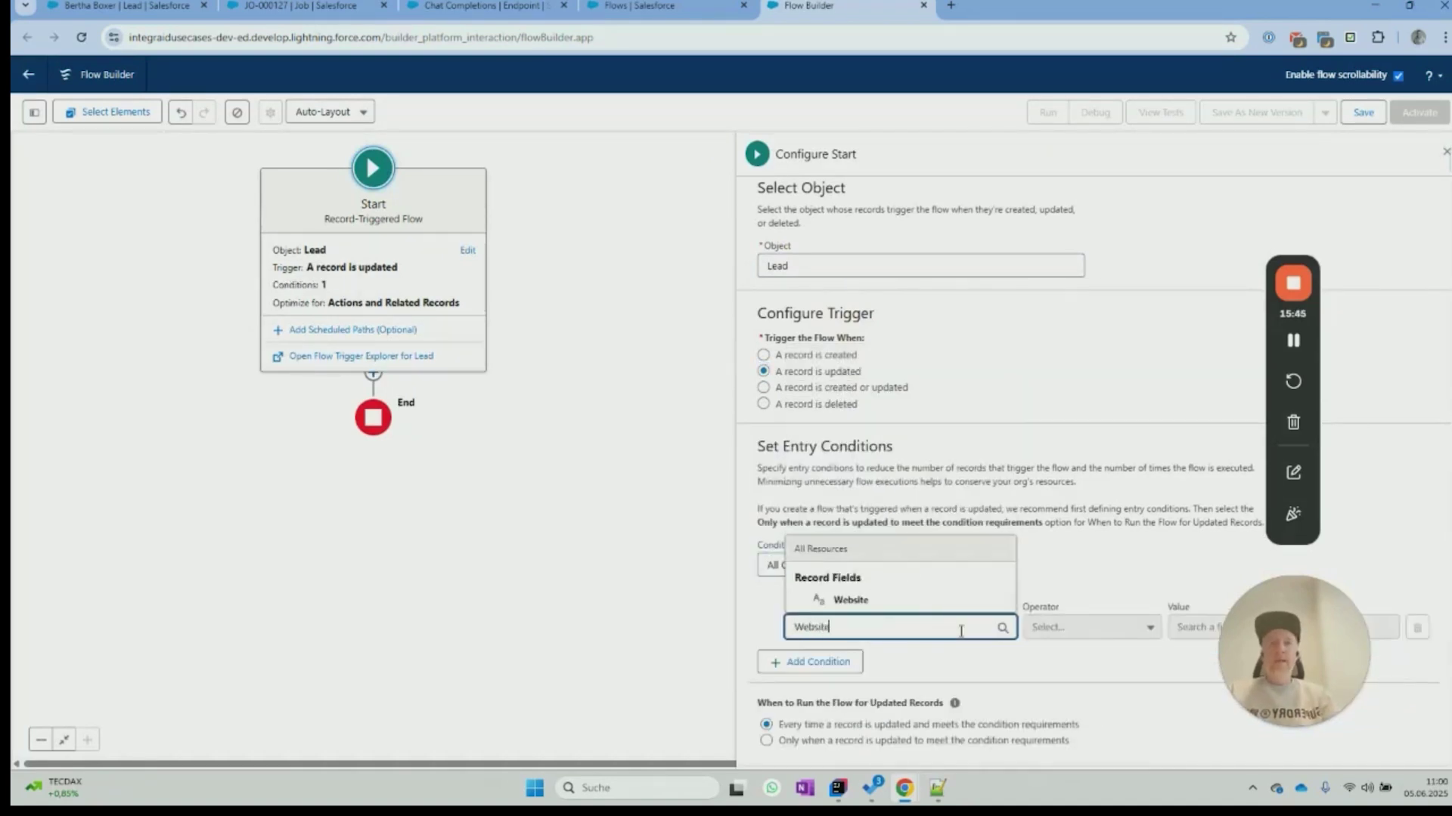
click(979, 600)
click(1066, 627)
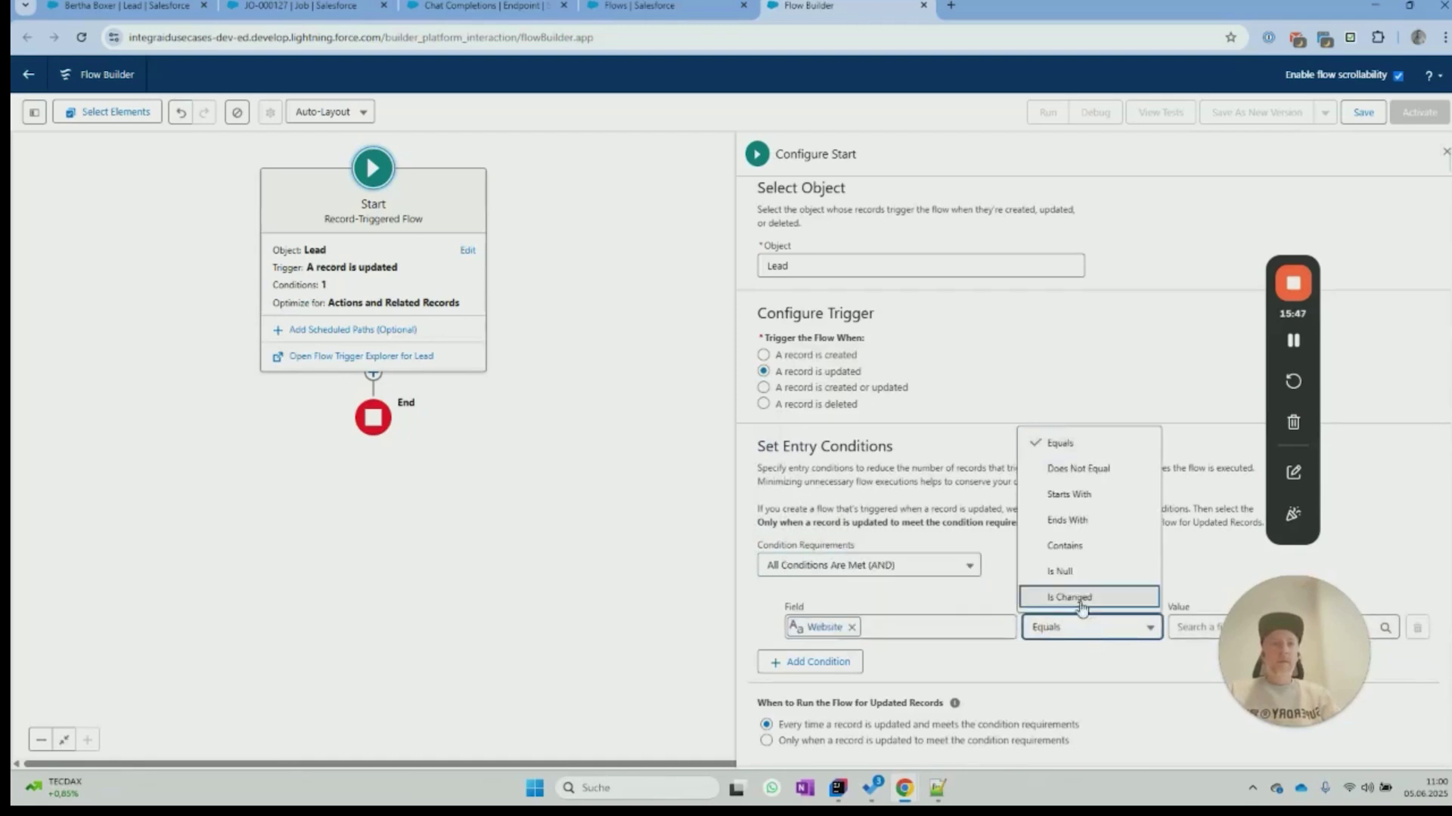
click(1063, 571)
click(1189, 627)
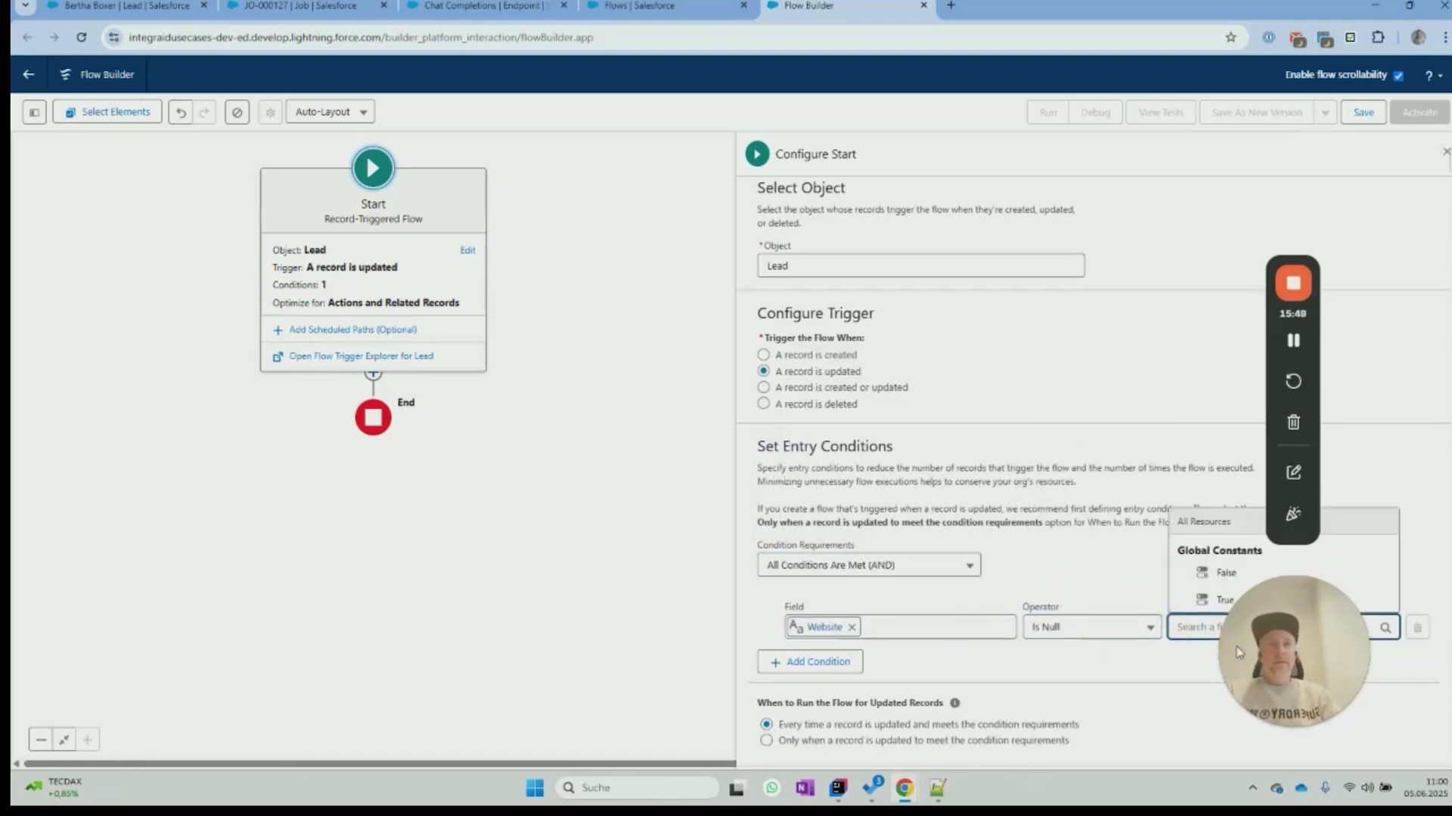
click(1218, 574)
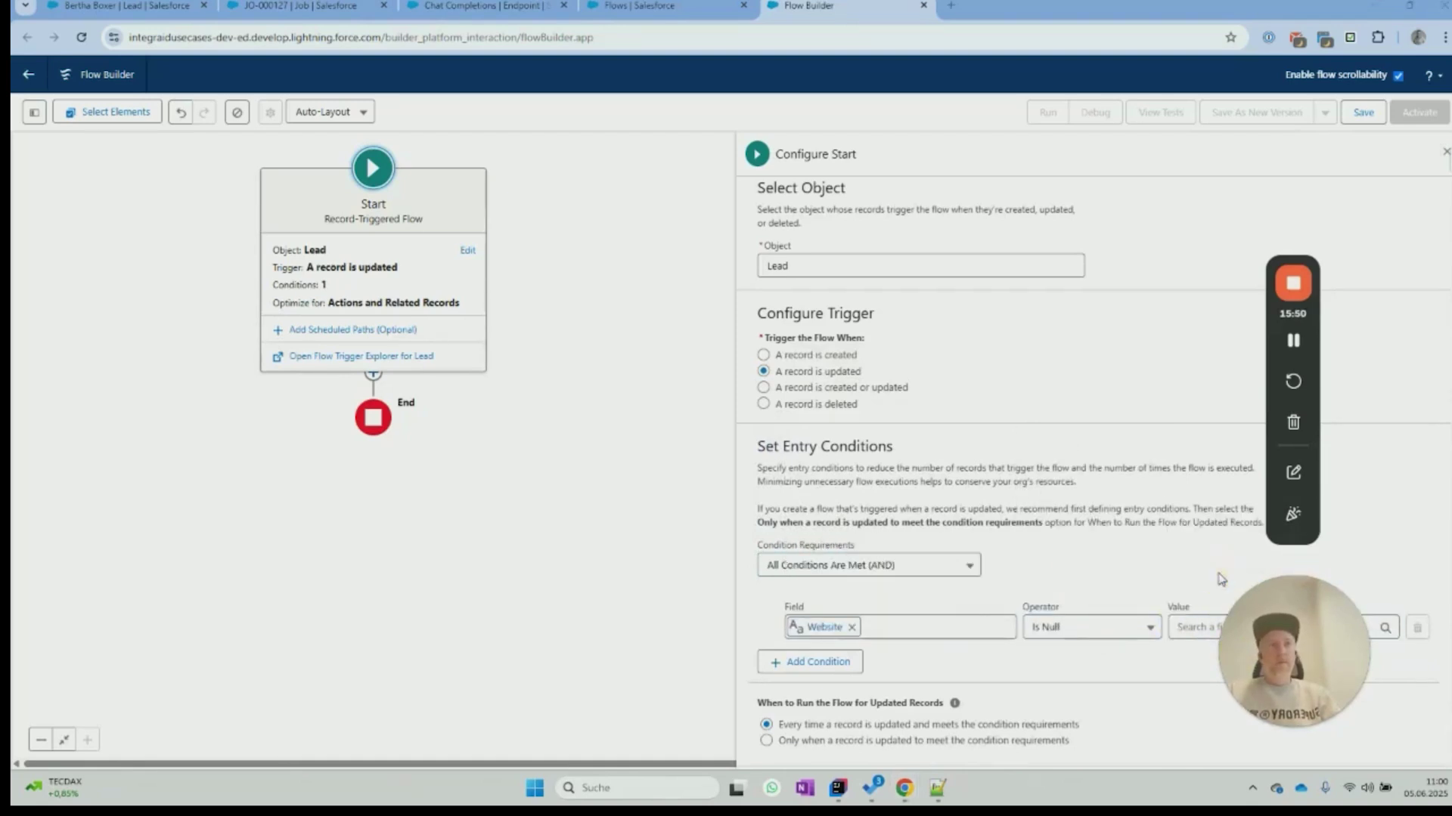
click(1181, 629)
click(1207, 596)
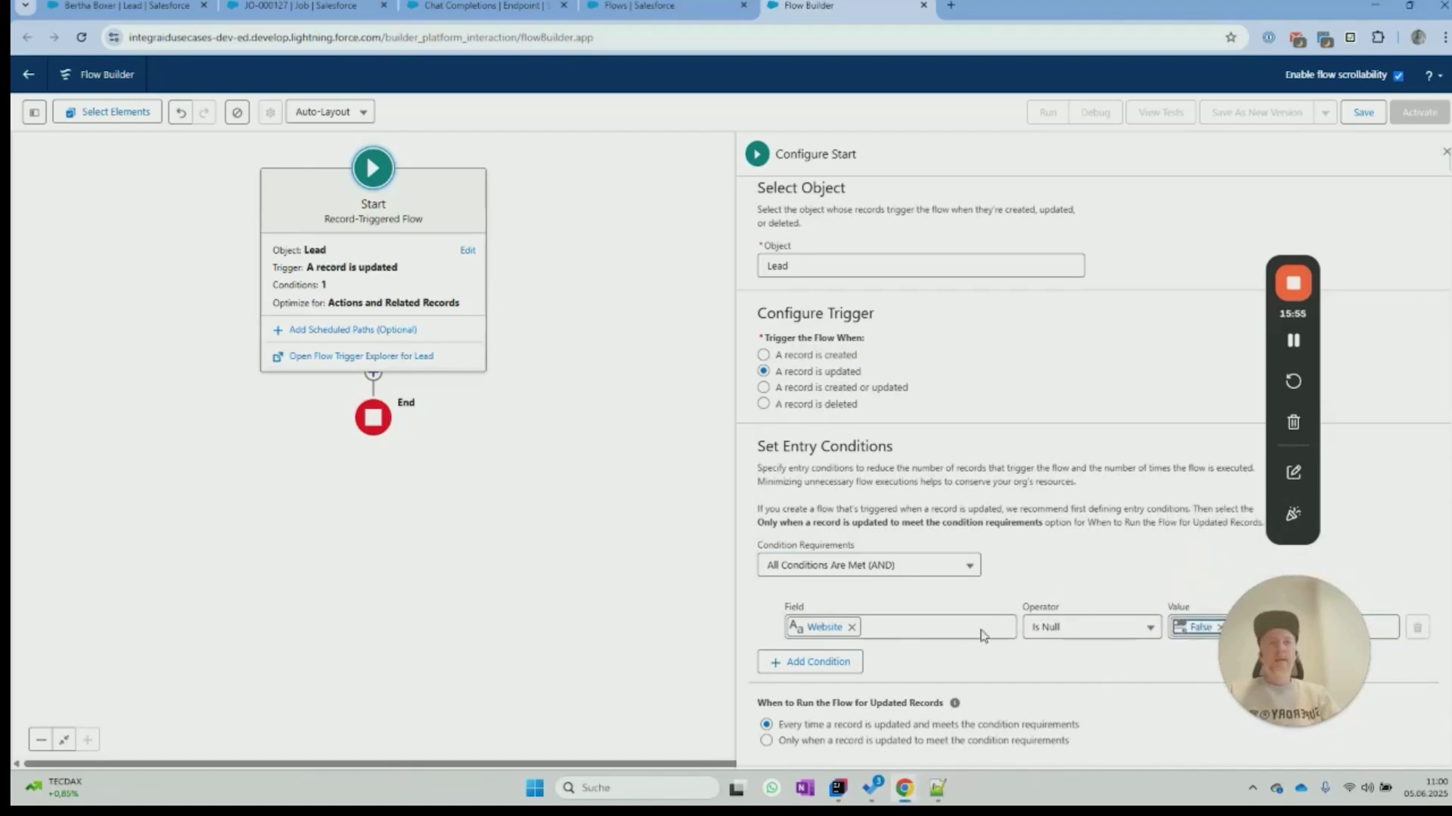
Step: Add a second entry condition requiring that Website Is Changed equals True
click(829, 668)
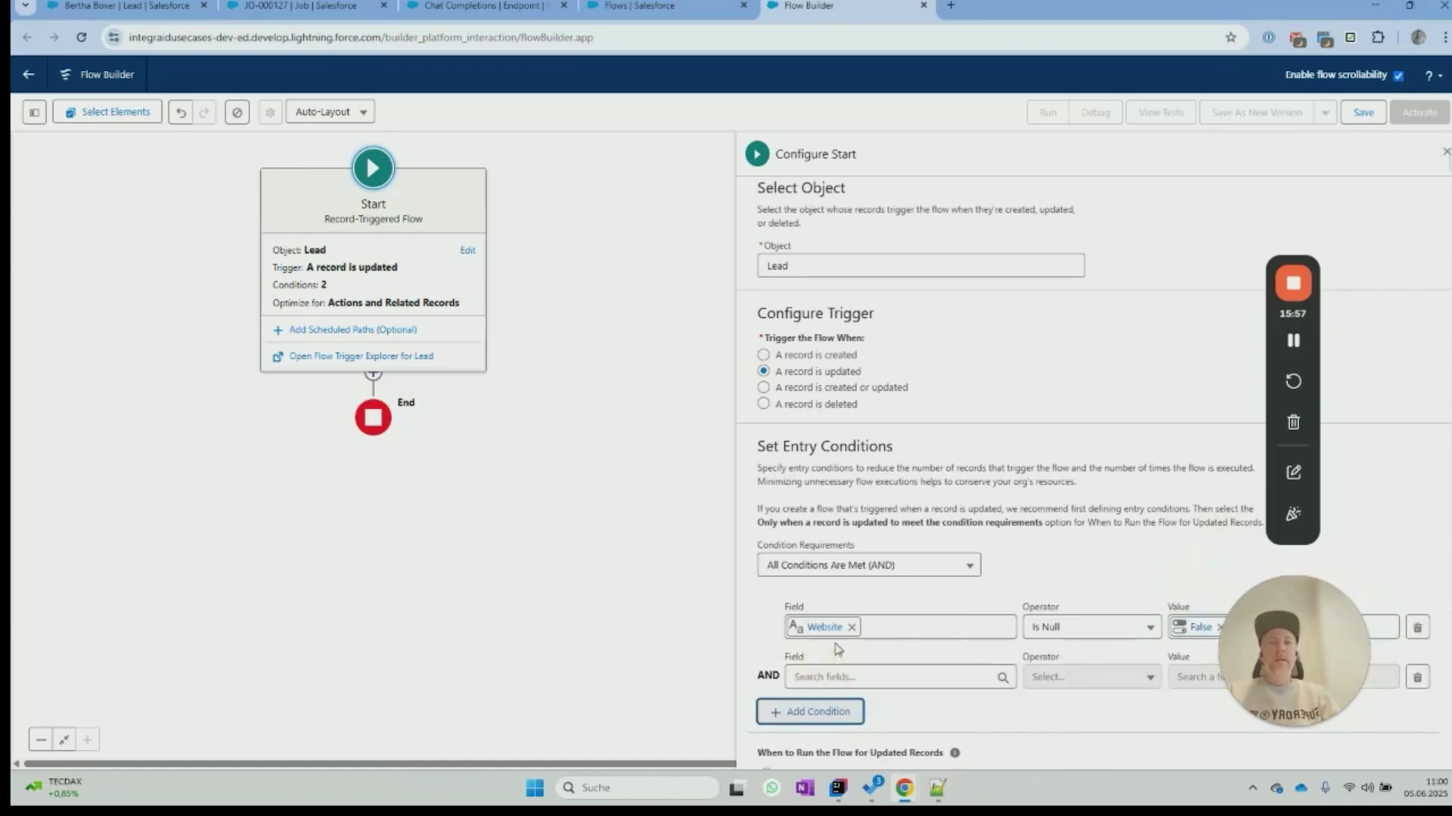
click(848, 677)
text(Website)
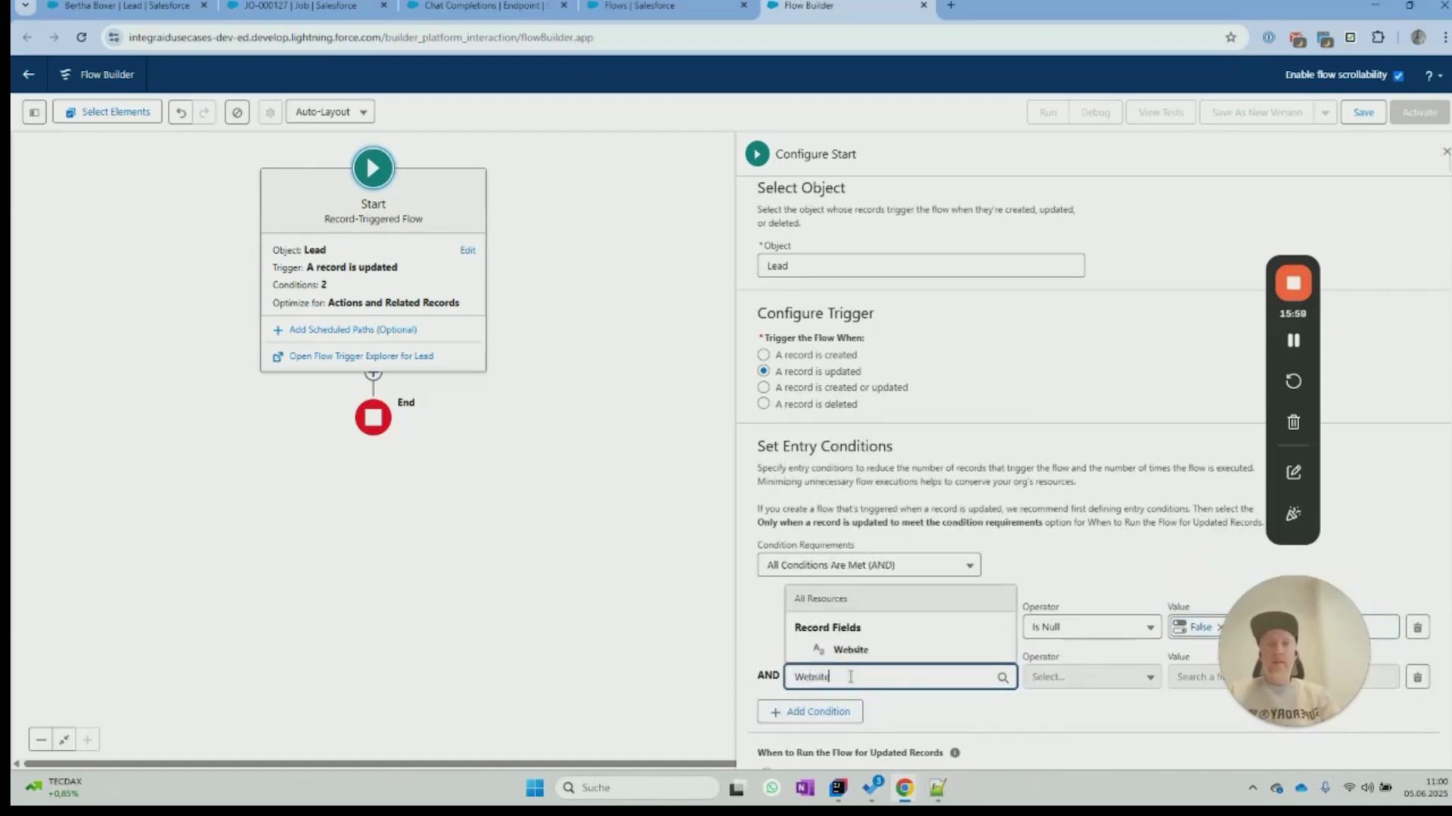
click(850, 650)
click(1089, 676)
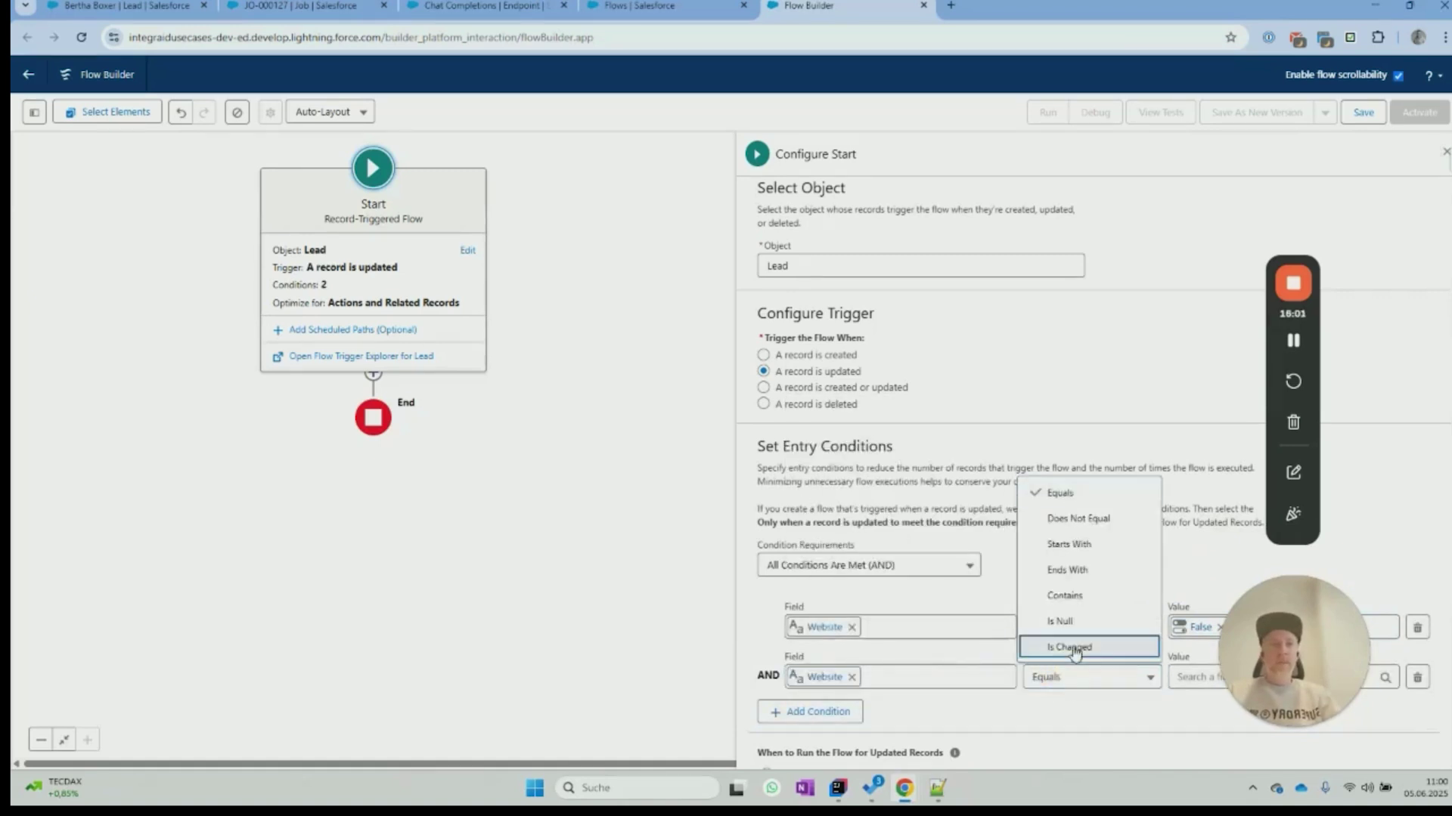
click(1074, 647)
click(1180, 677)
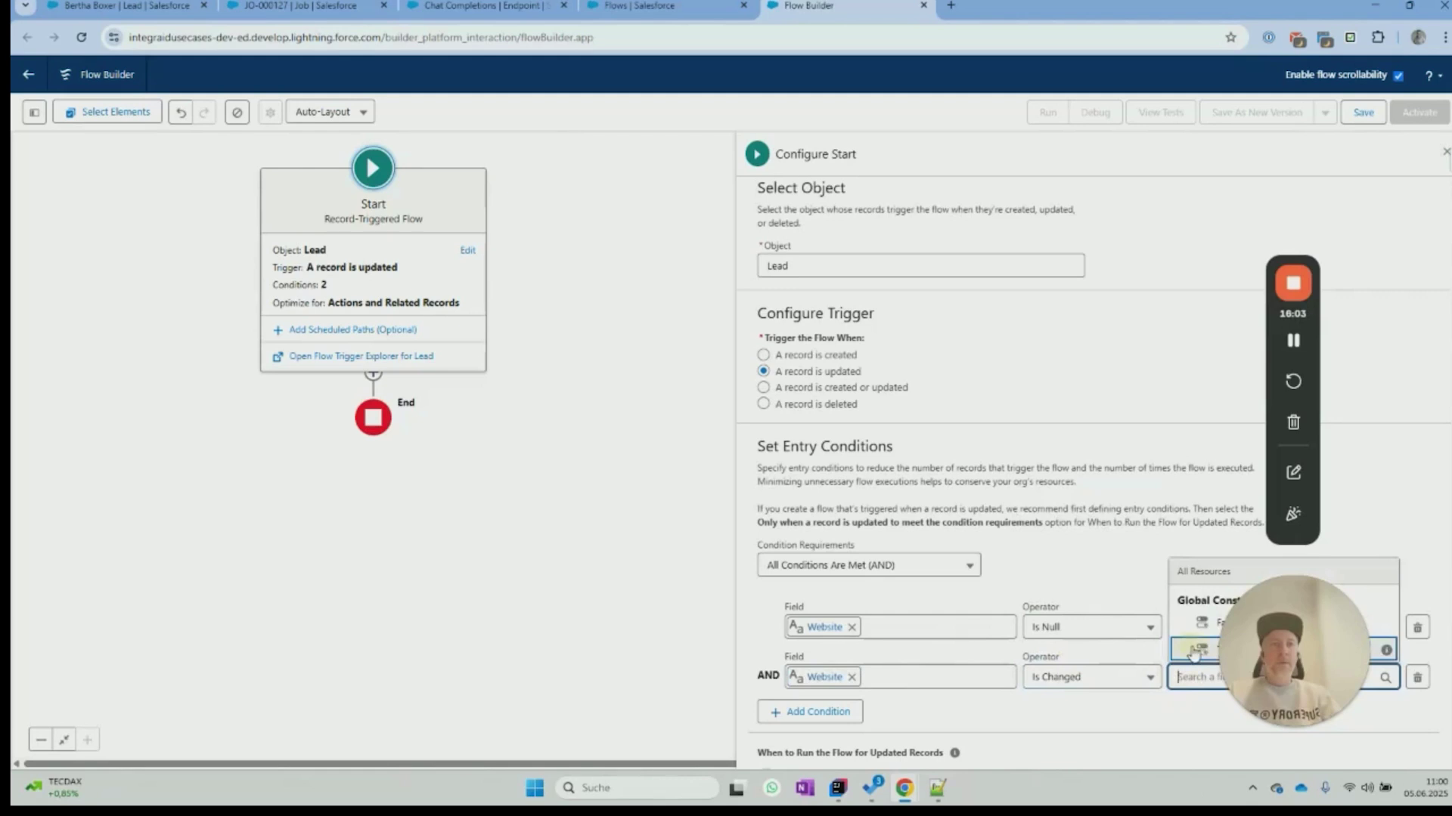
click(1195, 649)
Step: Add an Assignment element labelled Assign after the flow's start on the Run Immediately path
click(521, 438)
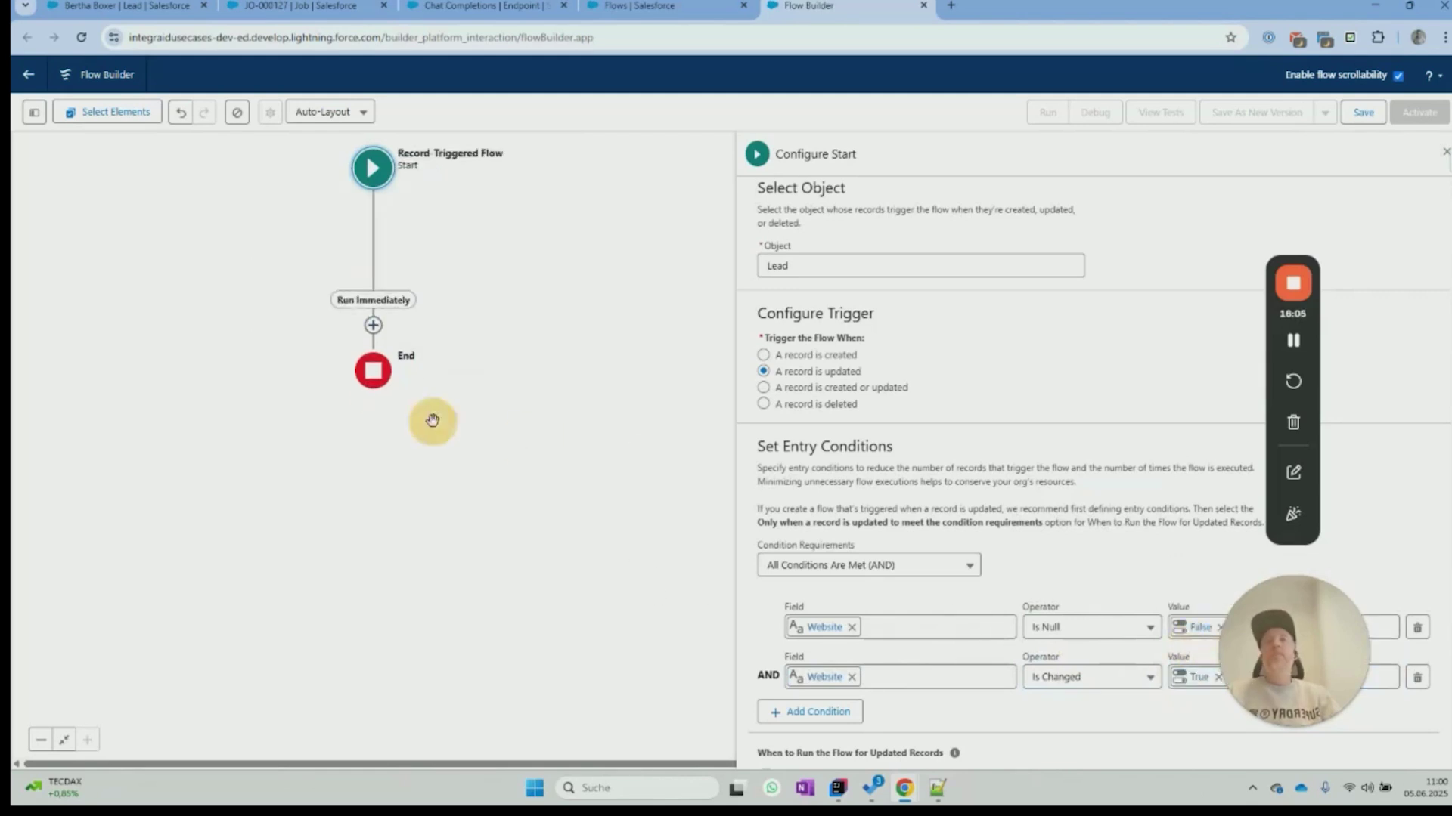
click(373, 232)
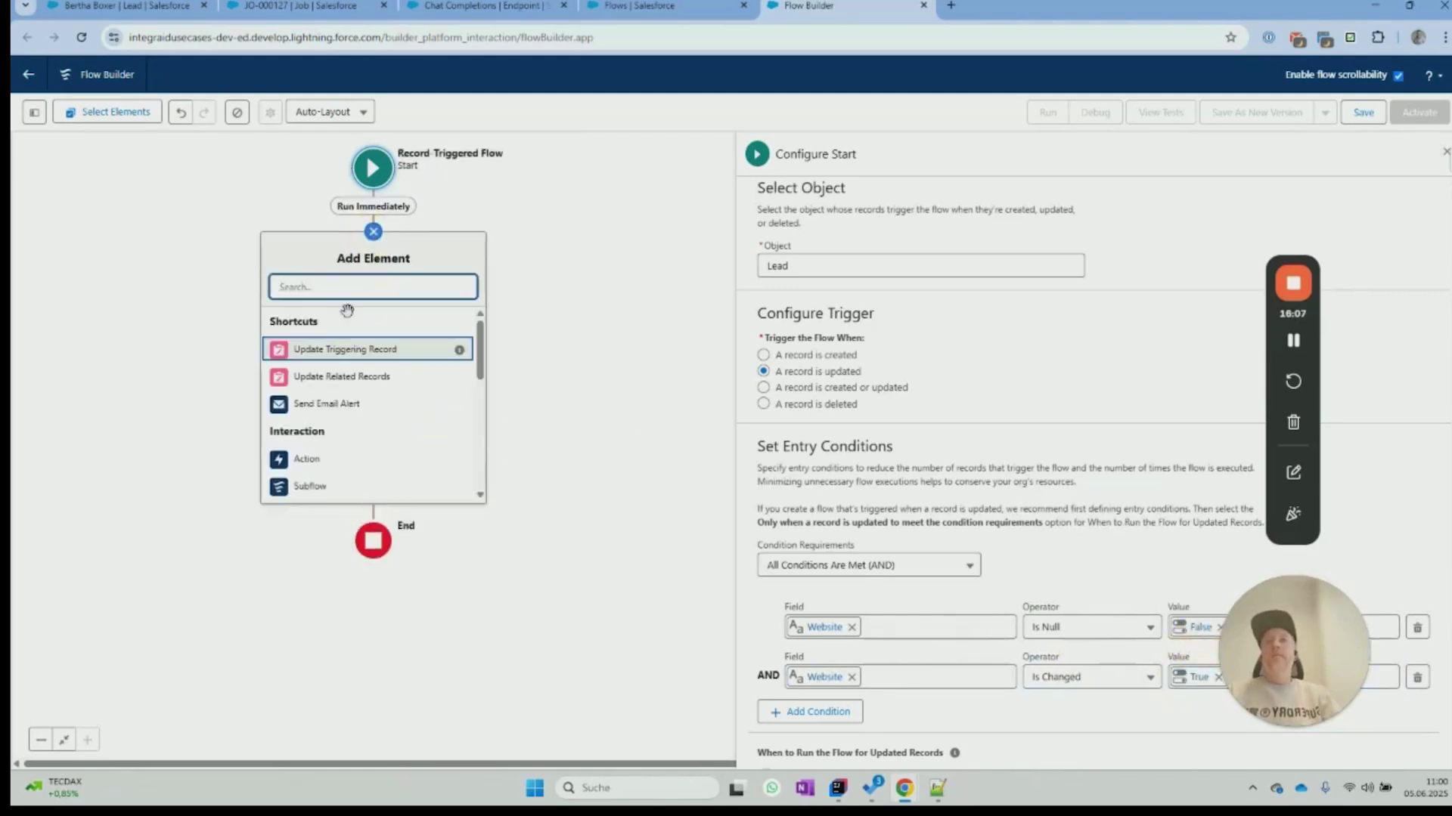
text(Assign)
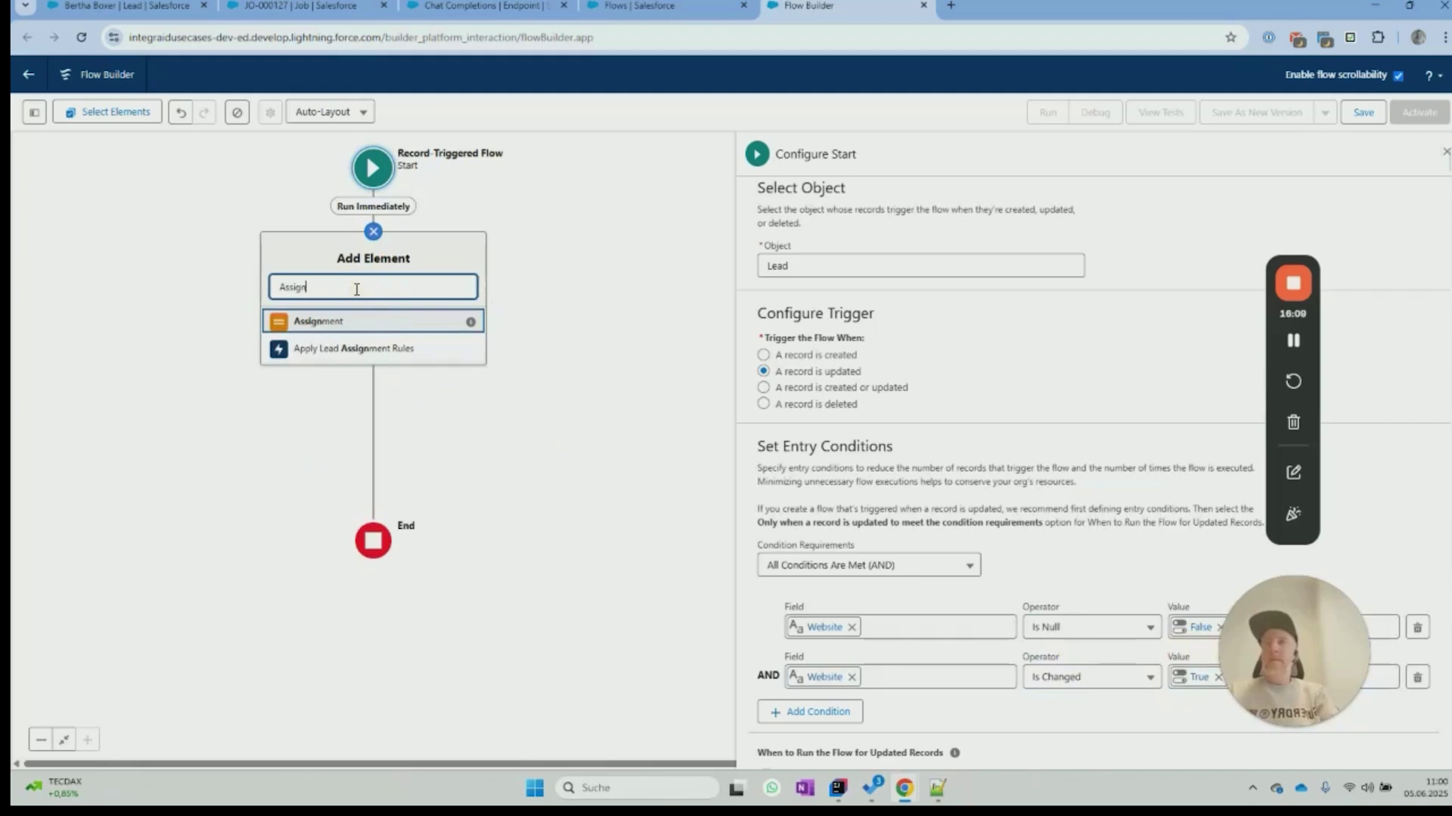
click(352, 327)
text(Assign)
key(Tab)
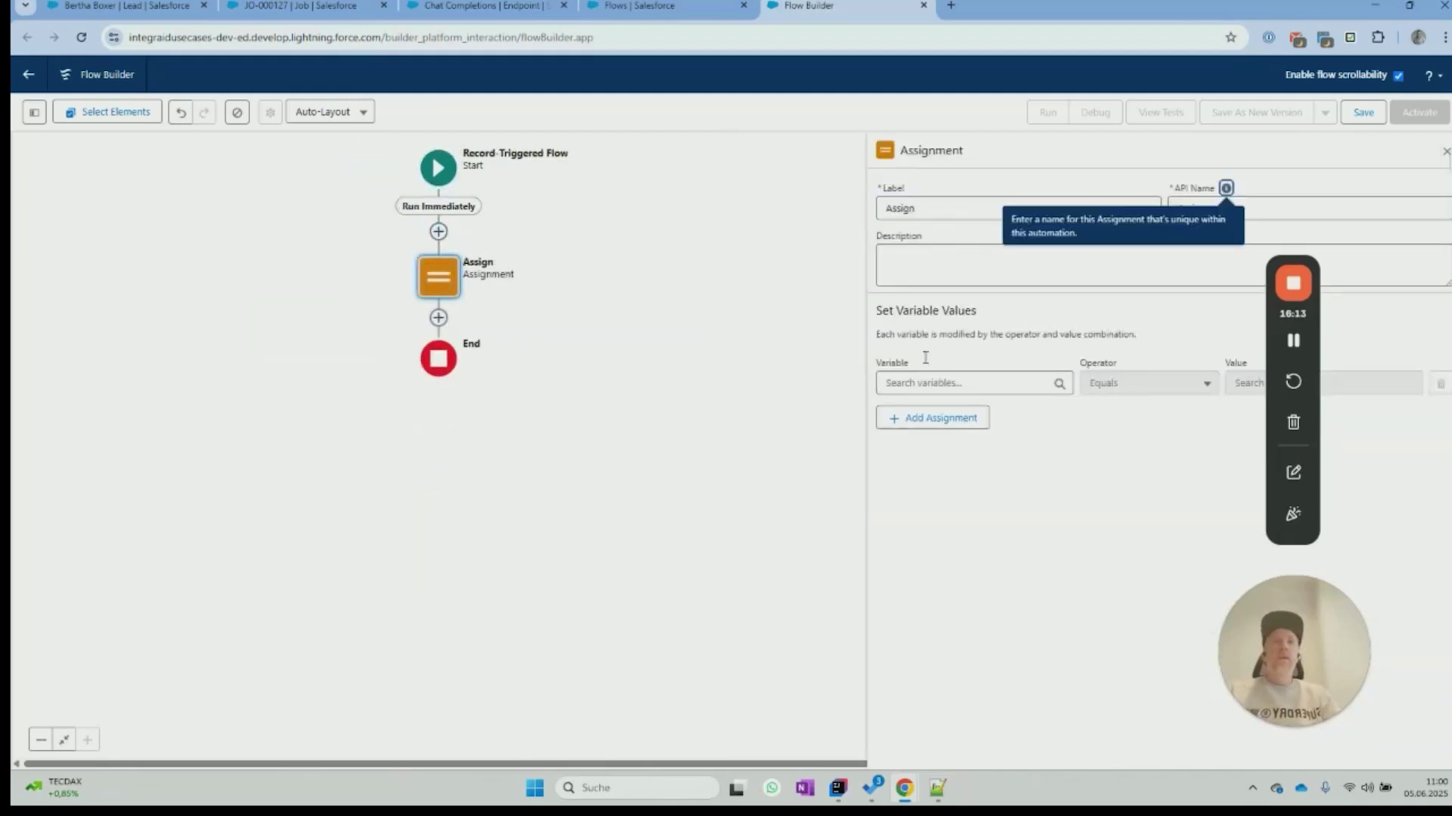
Step: Create a Text variable resource named Ids that allows multiple values and use it as the assignment's variable
click(925, 383)
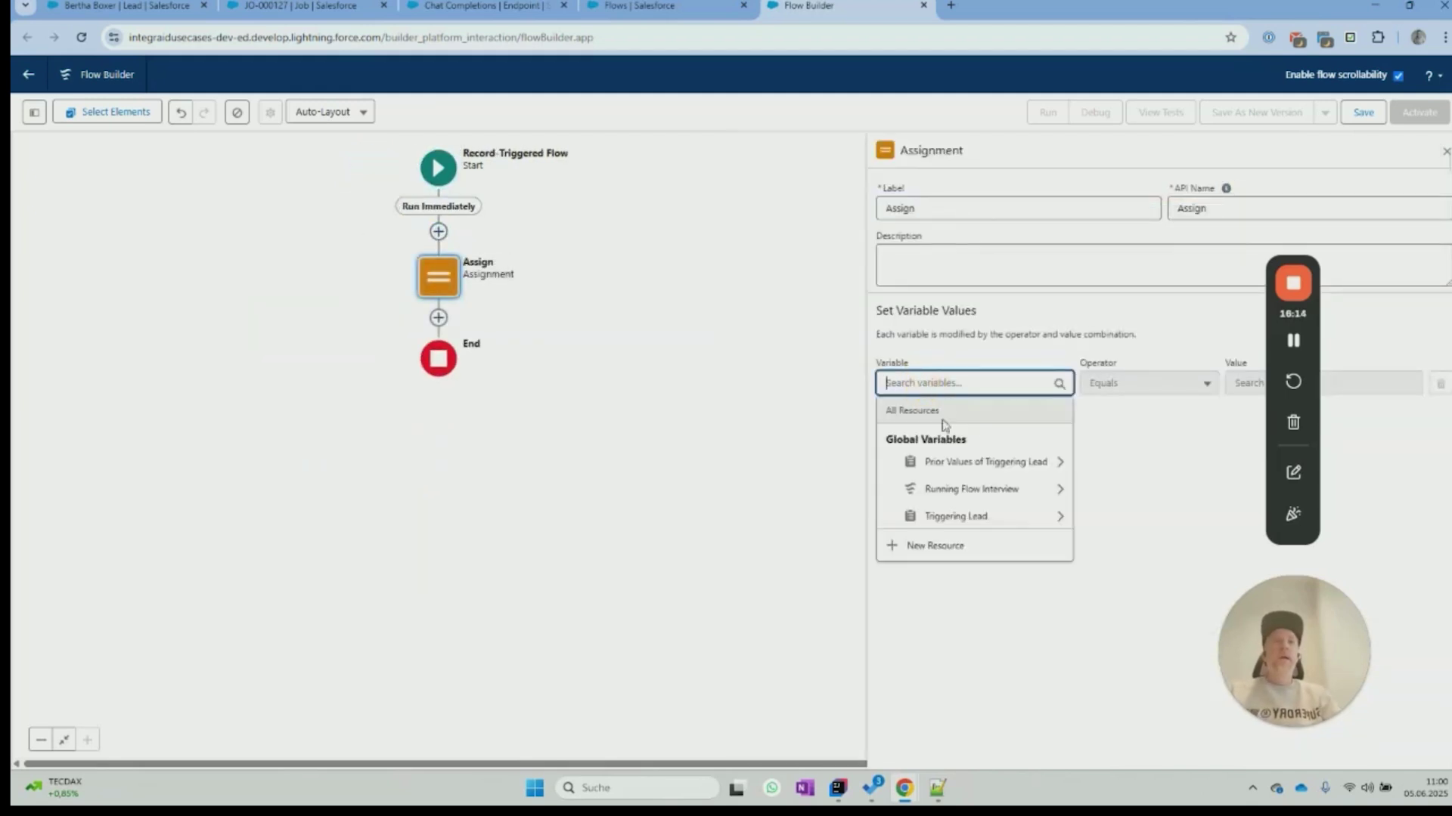
click(951, 544)
click(600, 356)
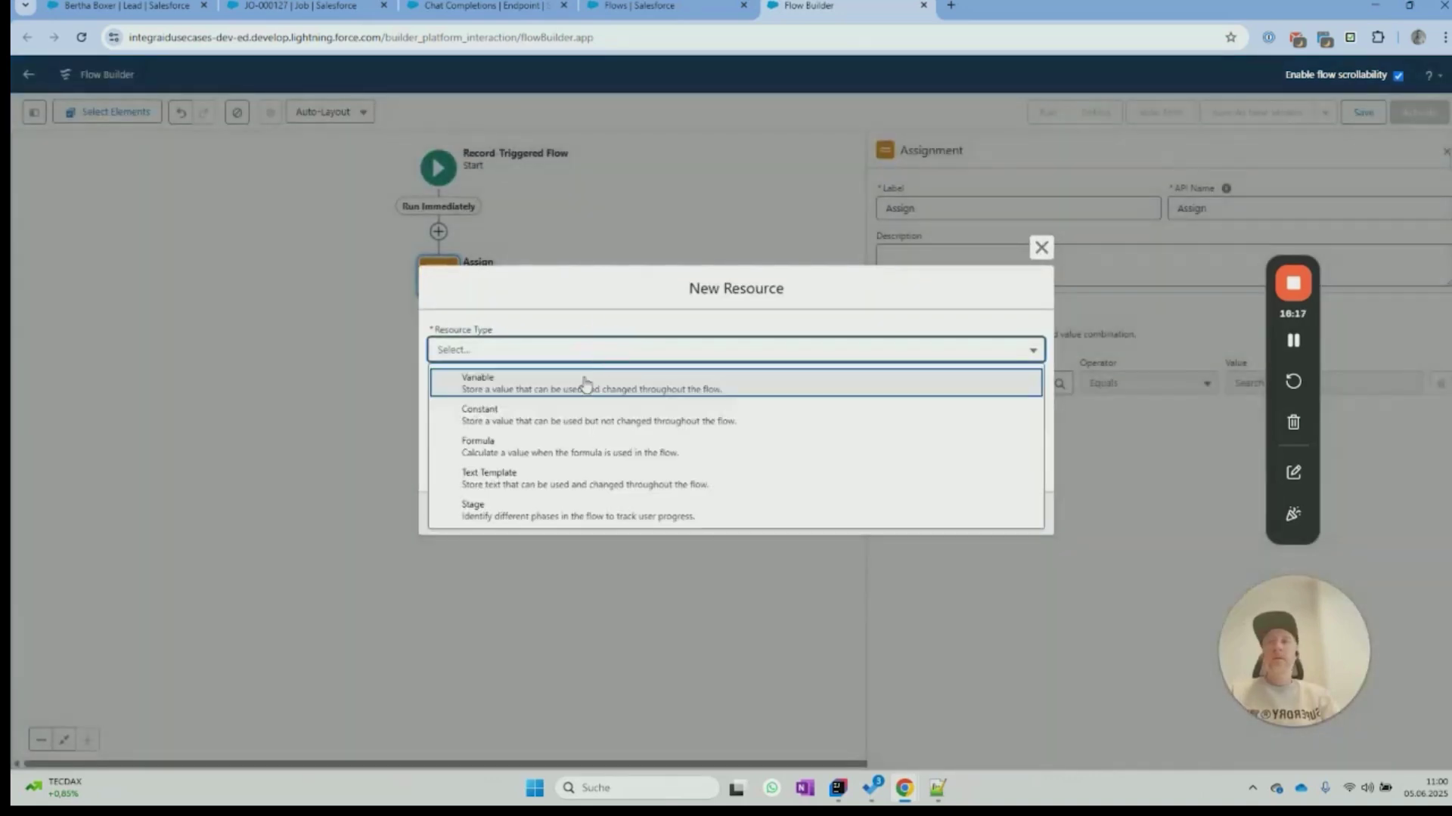
click(575, 378)
click(545, 383)
text(Id)
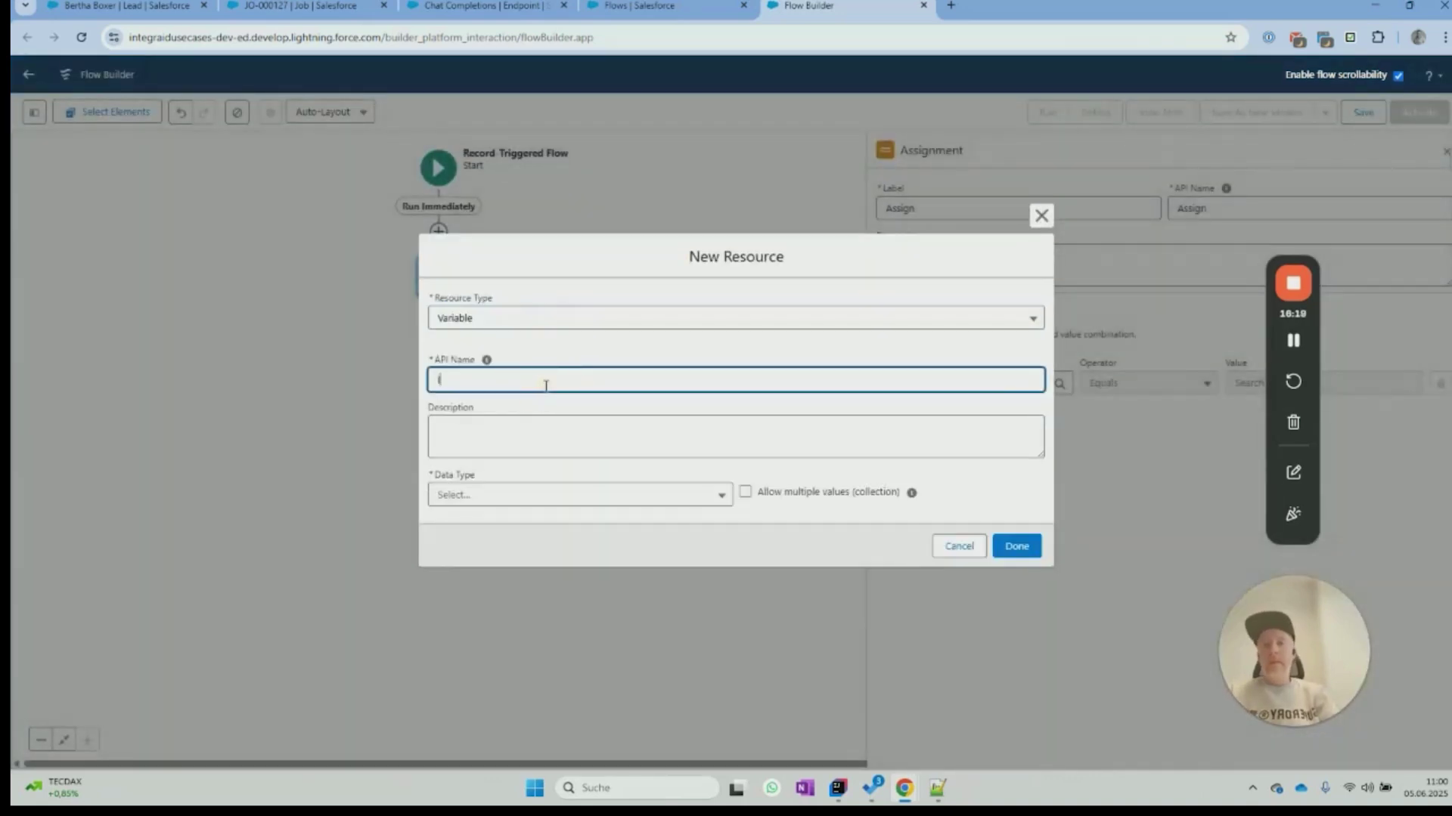
click(539, 499)
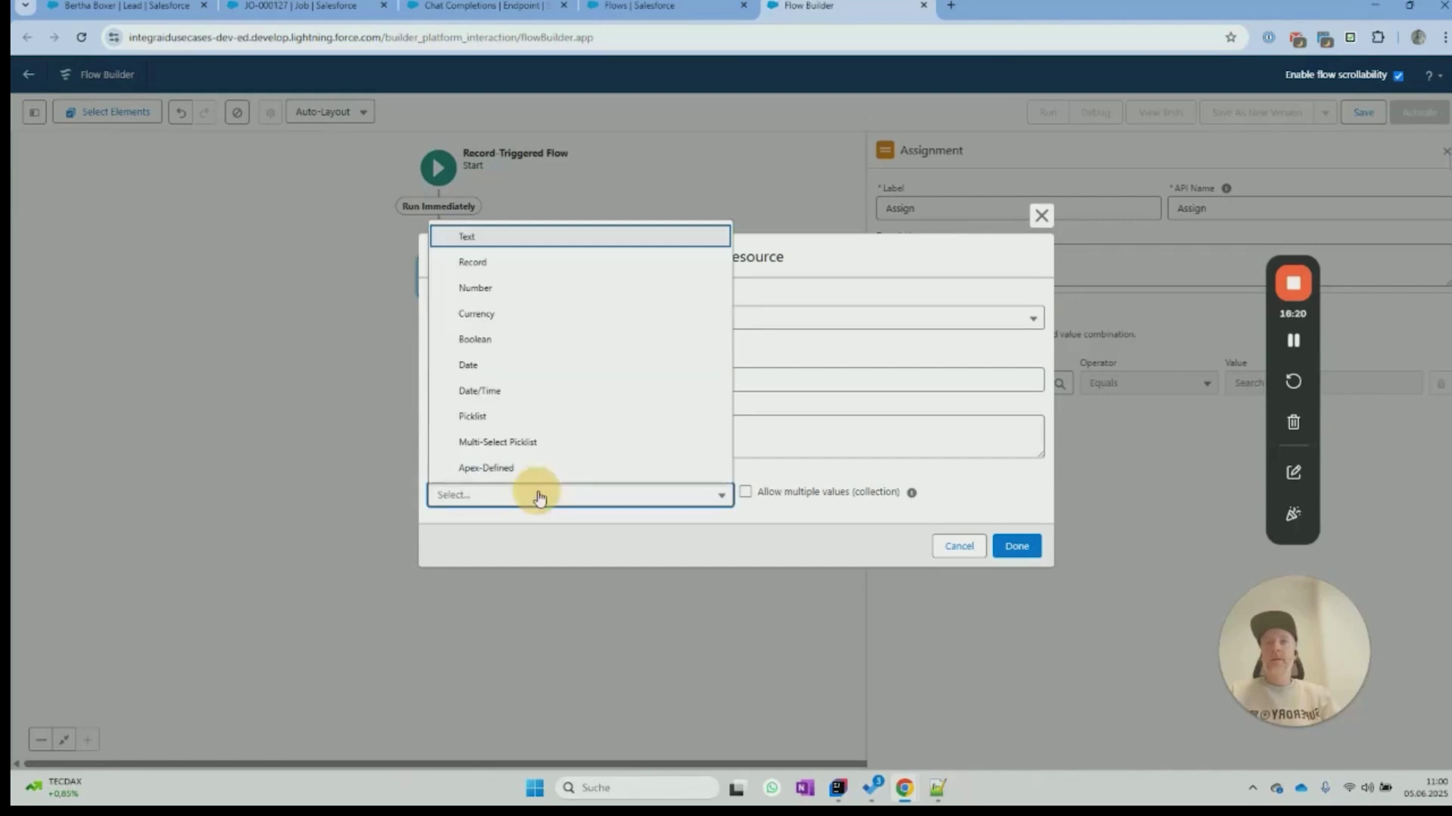
click(522, 239)
click(745, 444)
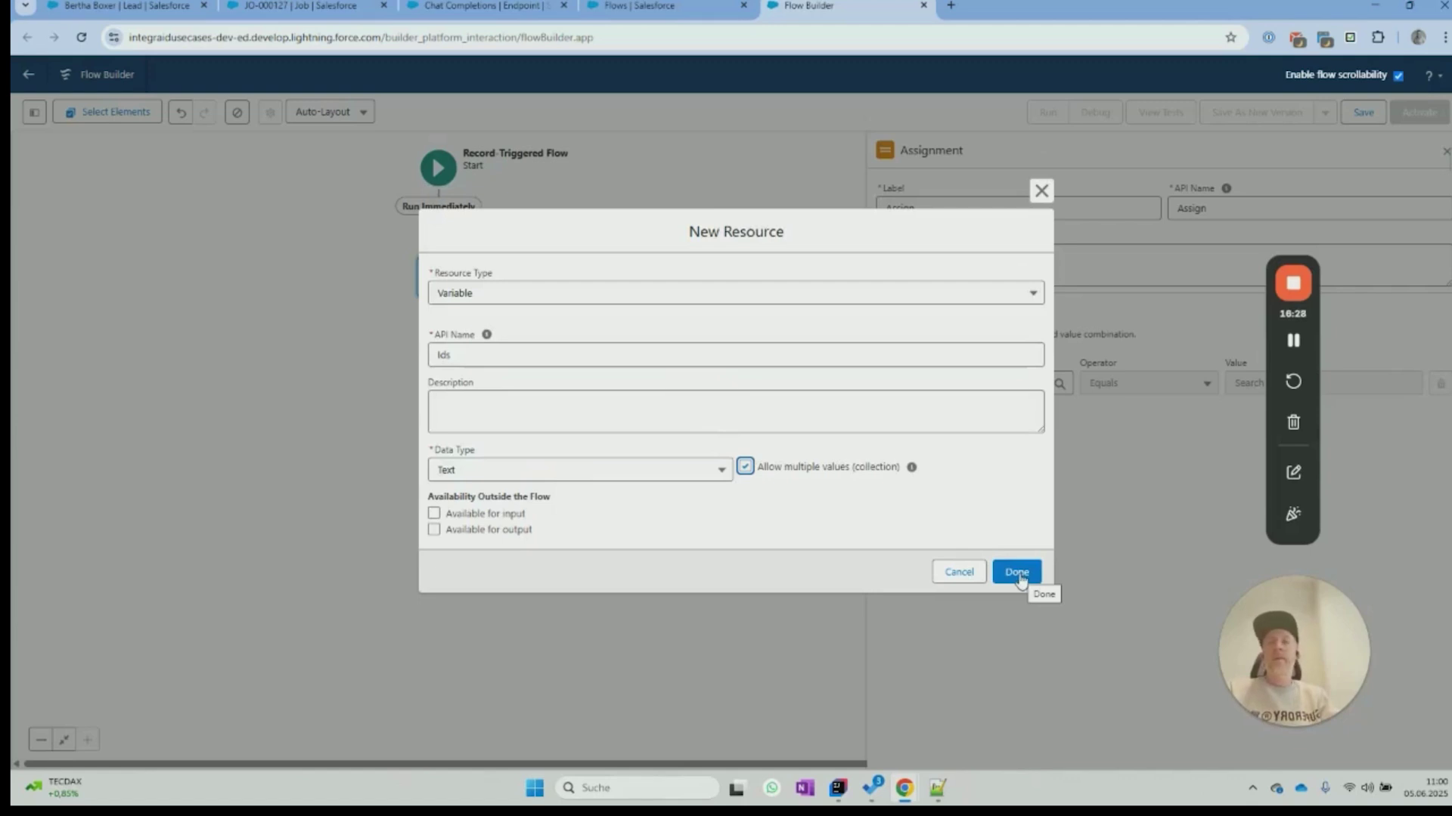
click(1017, 572)
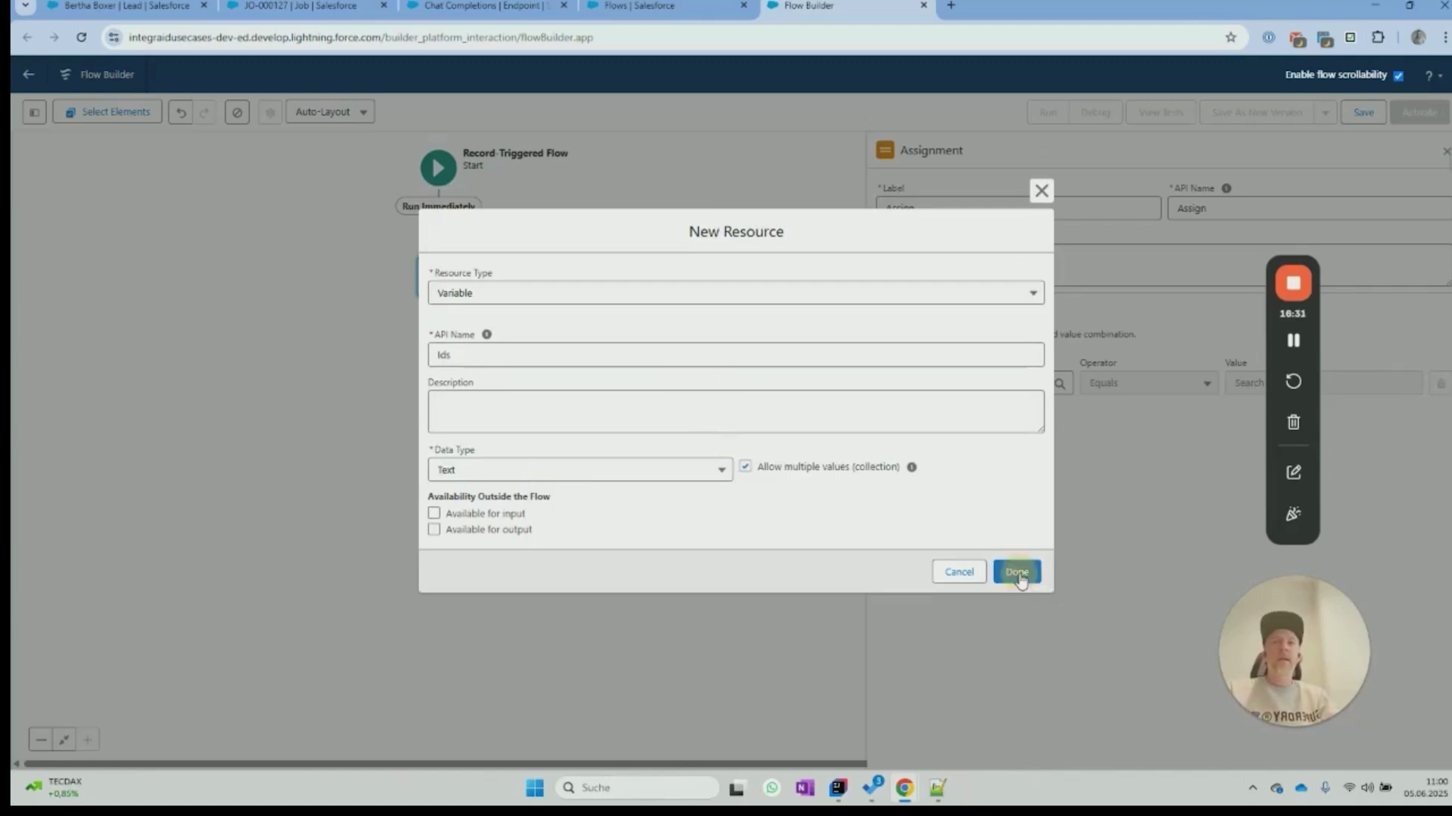
Step: Set the Ids assignment to use the Add operator with the triggering Lead's Lead ID as its value
click(1157, 384)
click(1136, 440)
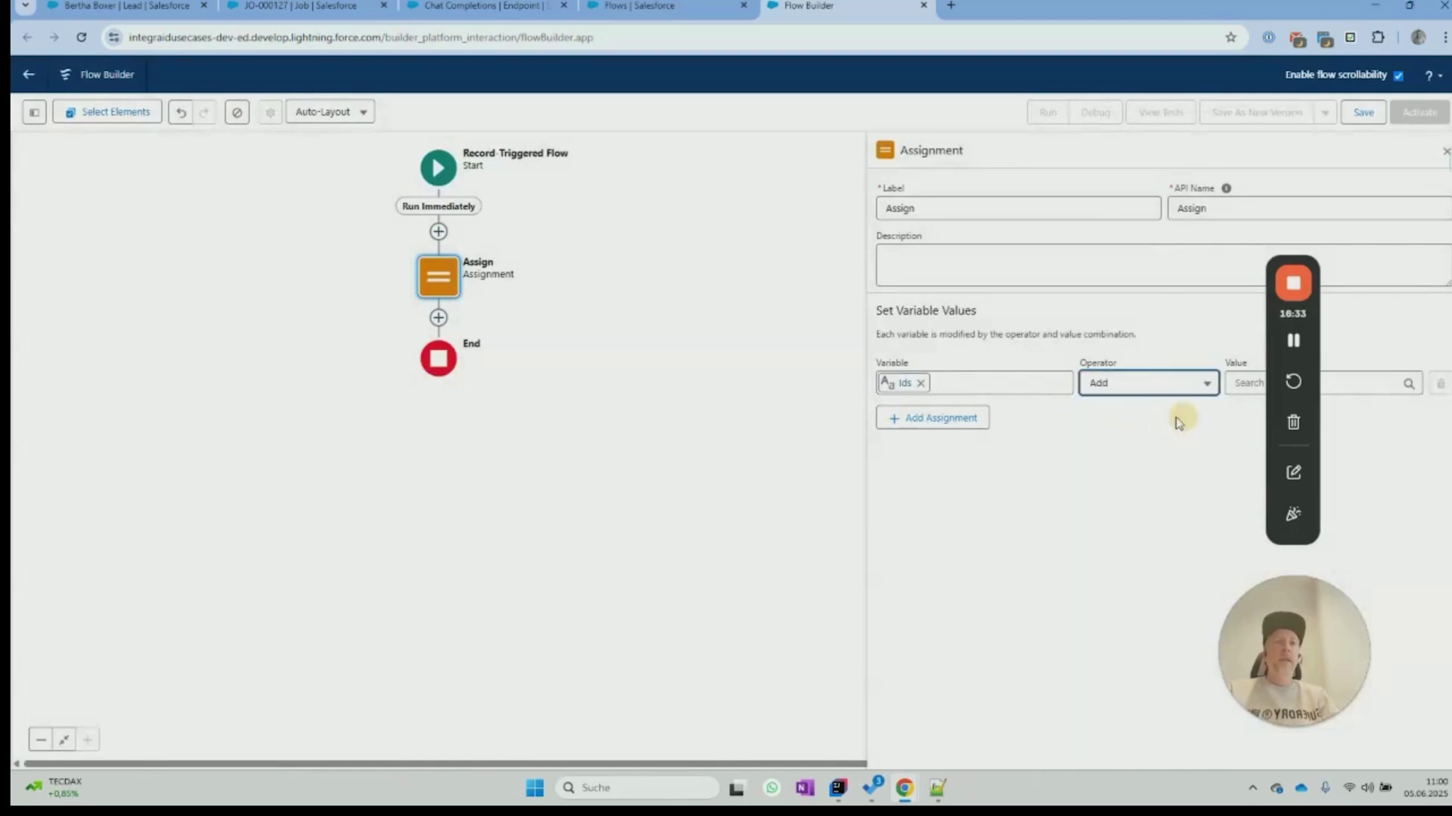
click(1233, 385)
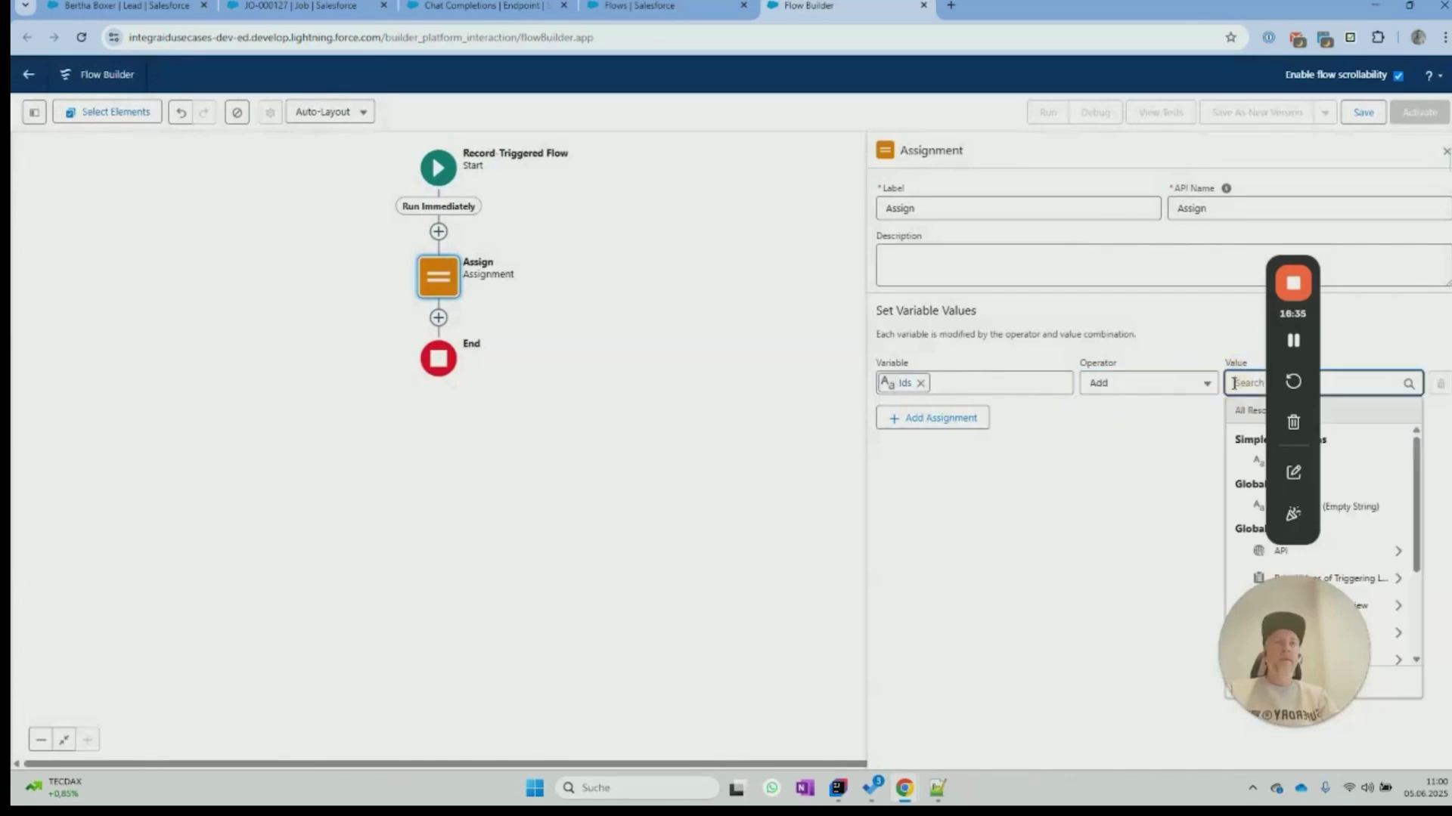
drag(1232, 618, 966, 620)
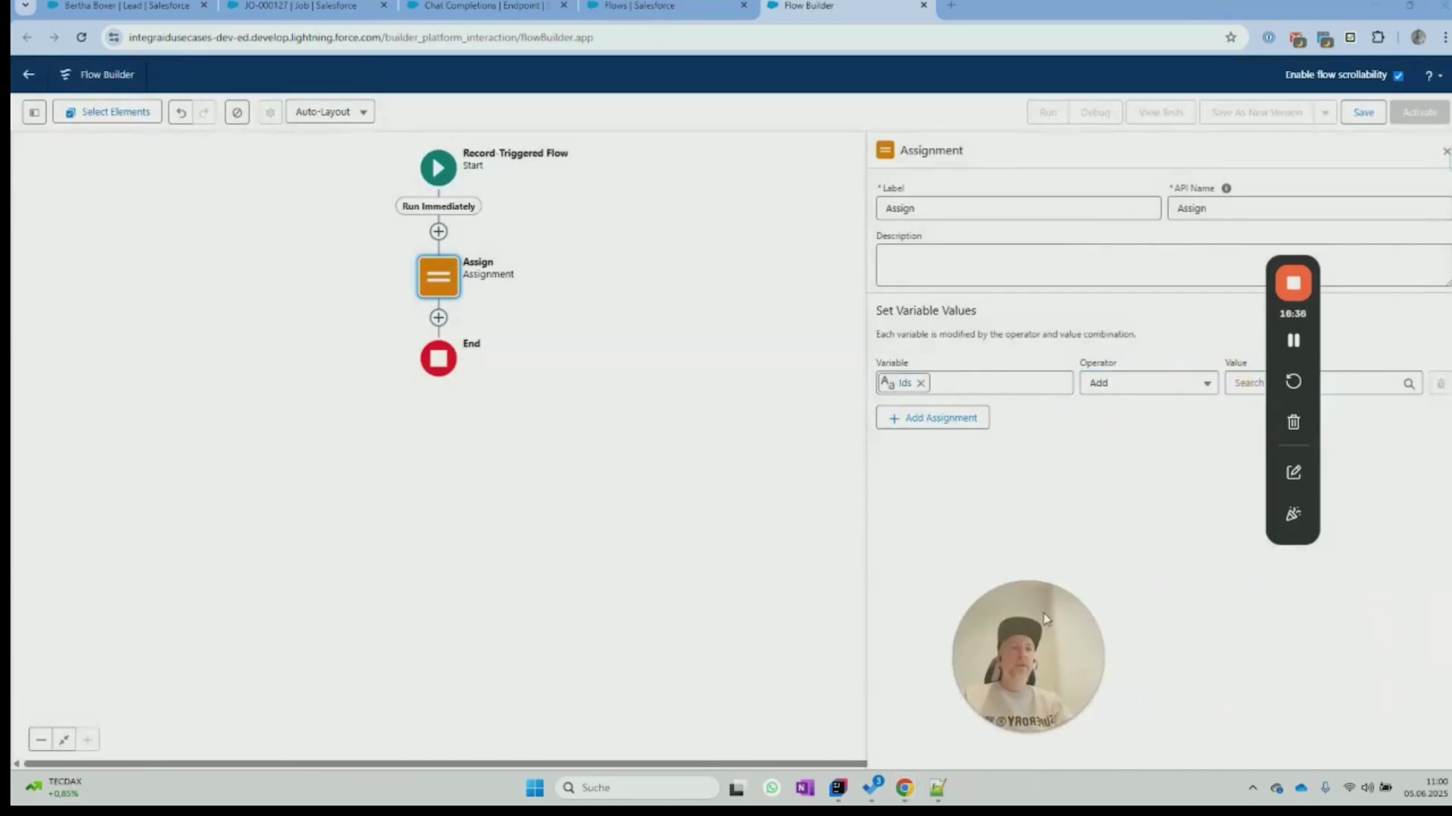
click(1235, 387)
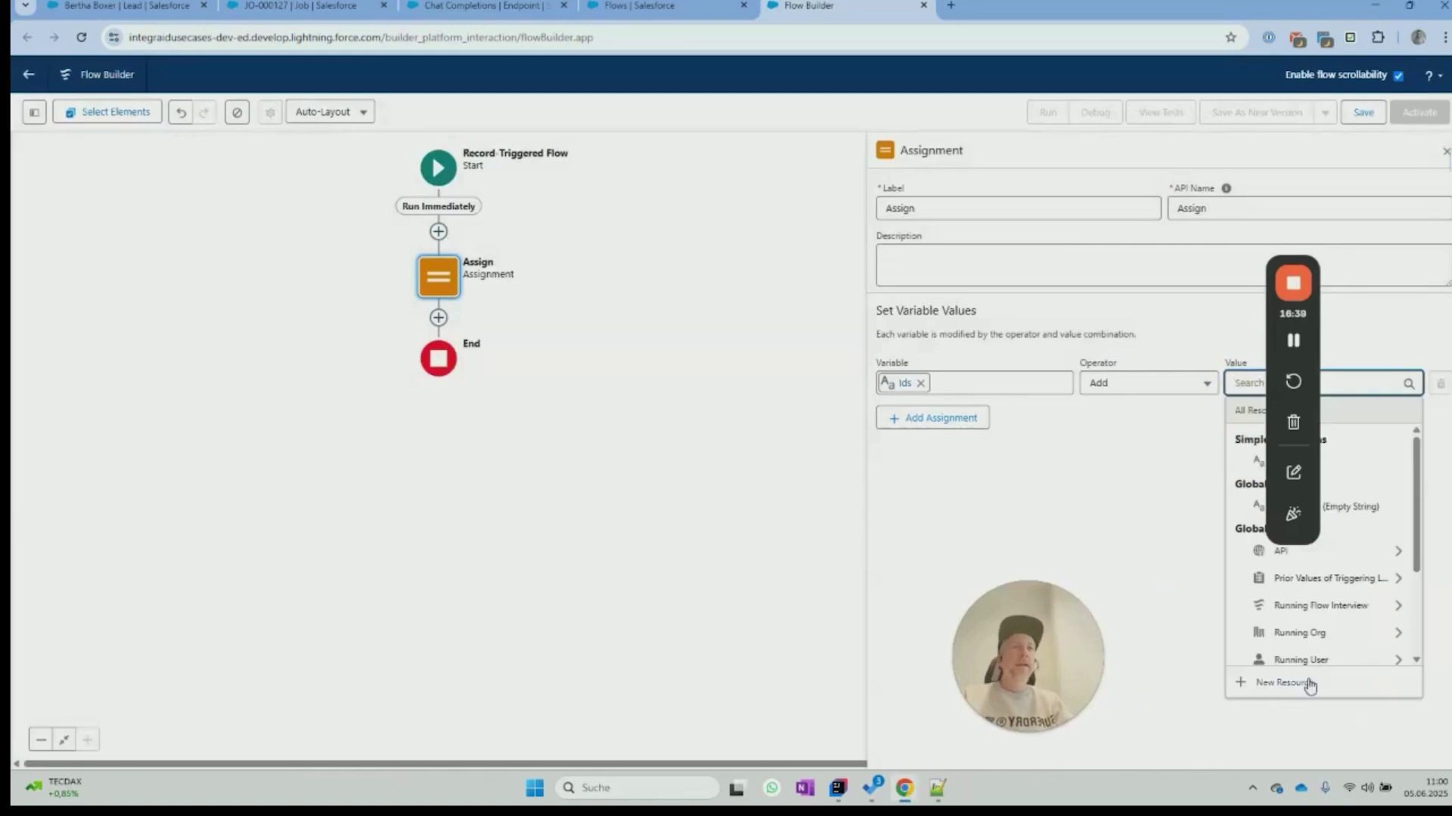
scroll(1388, 612, down, 2)
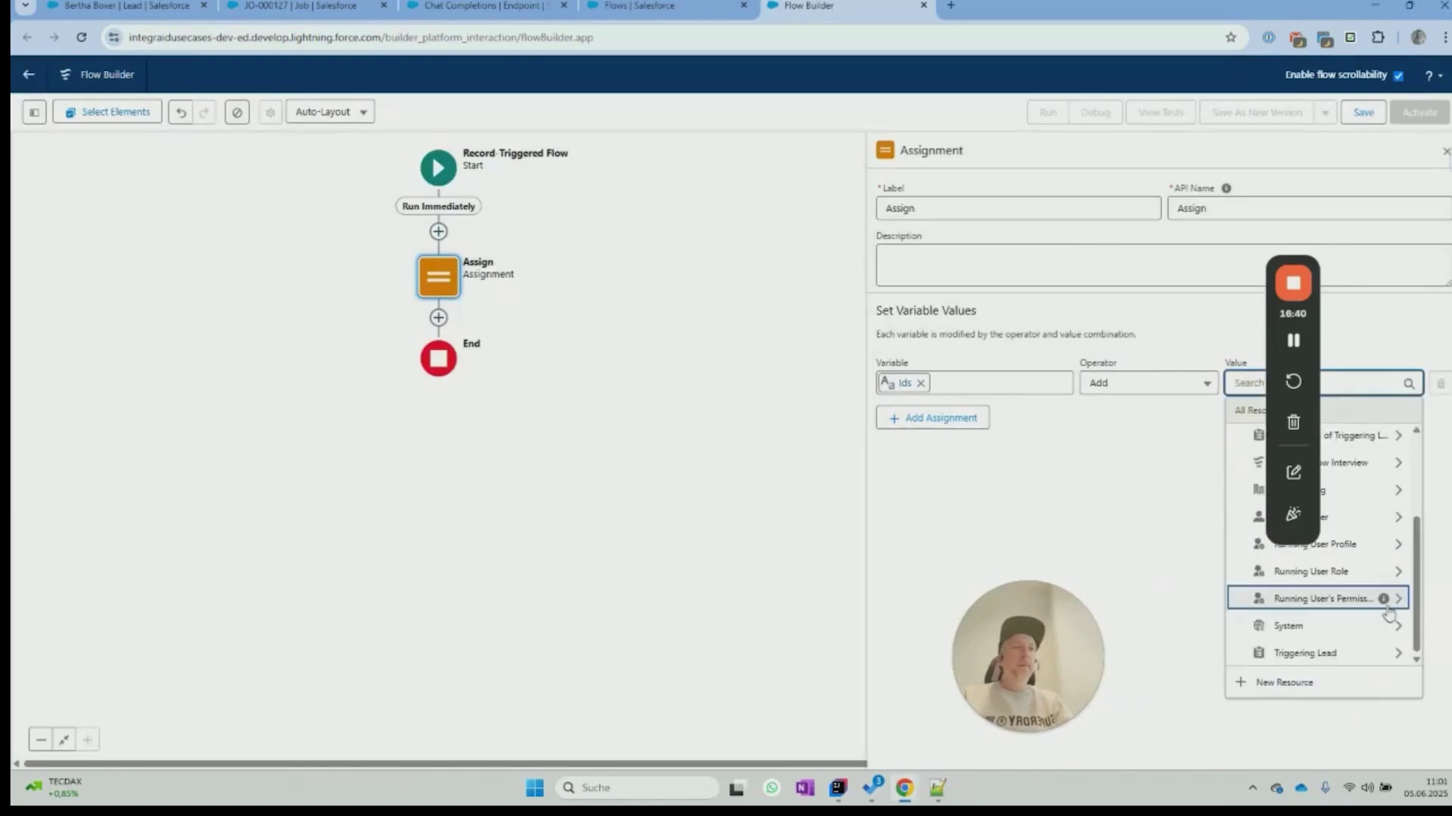
click(1330, 653)
text(id)
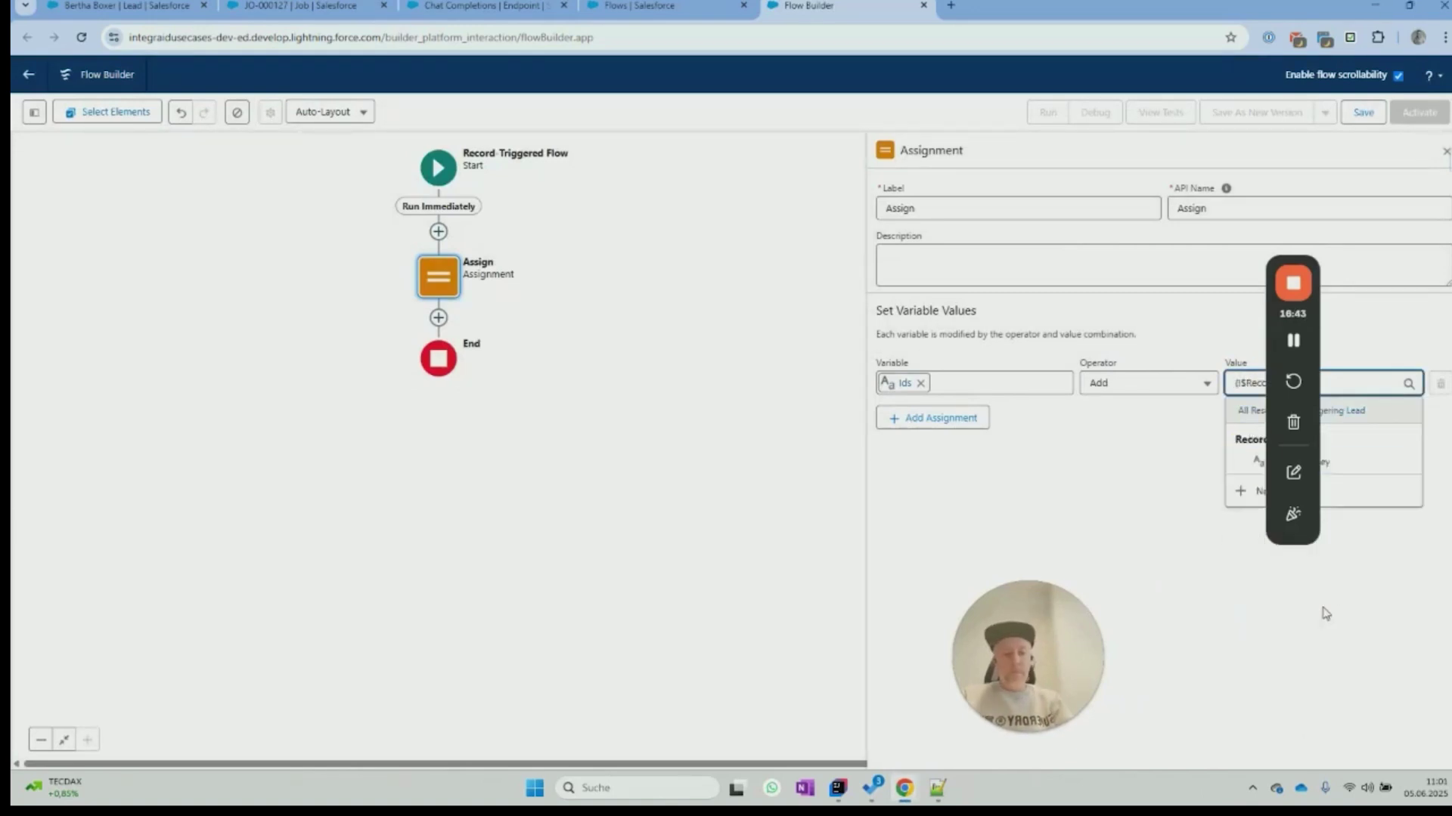
drag(1329, 303, 764, 349)
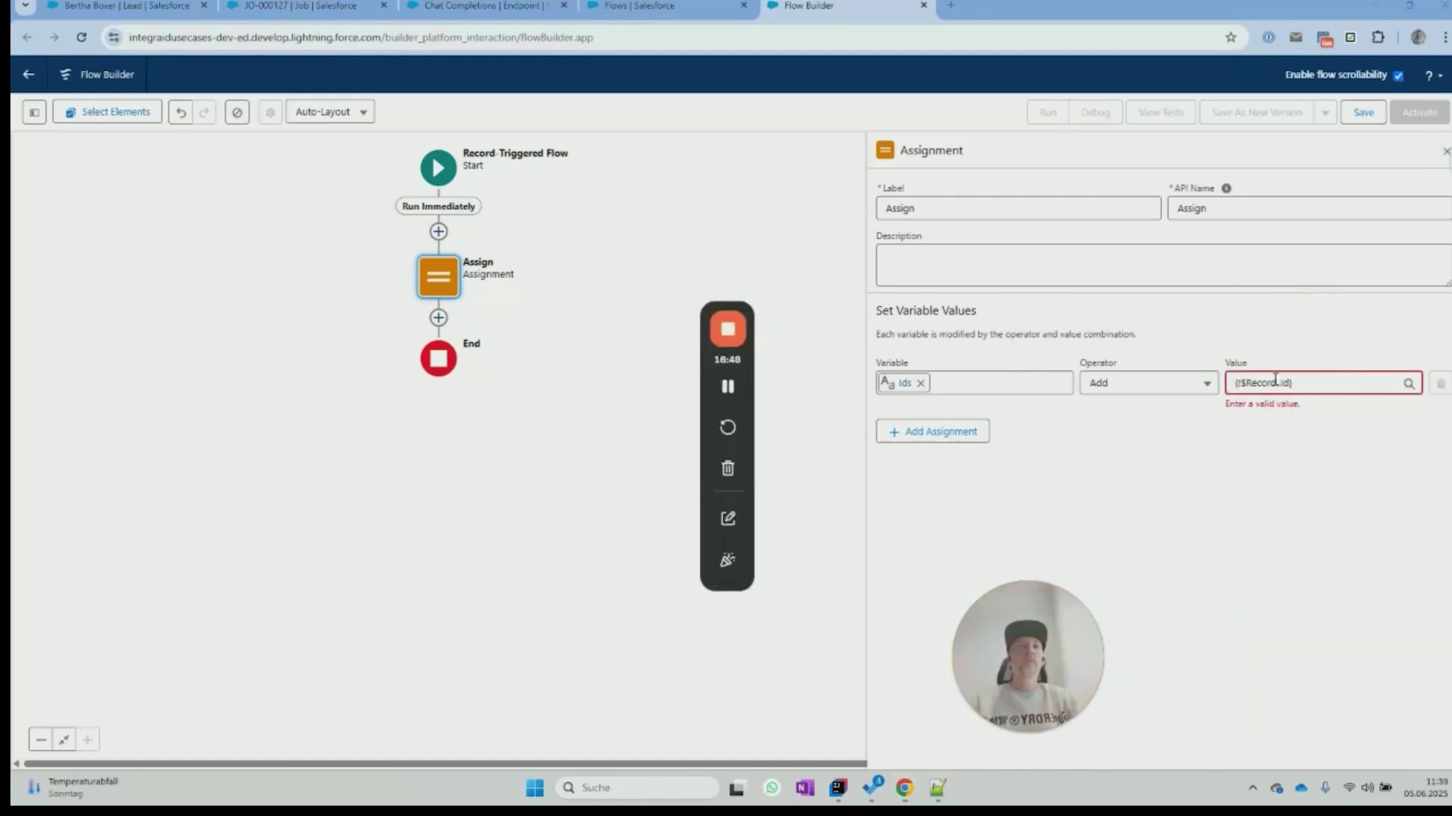
click(1281, 382)
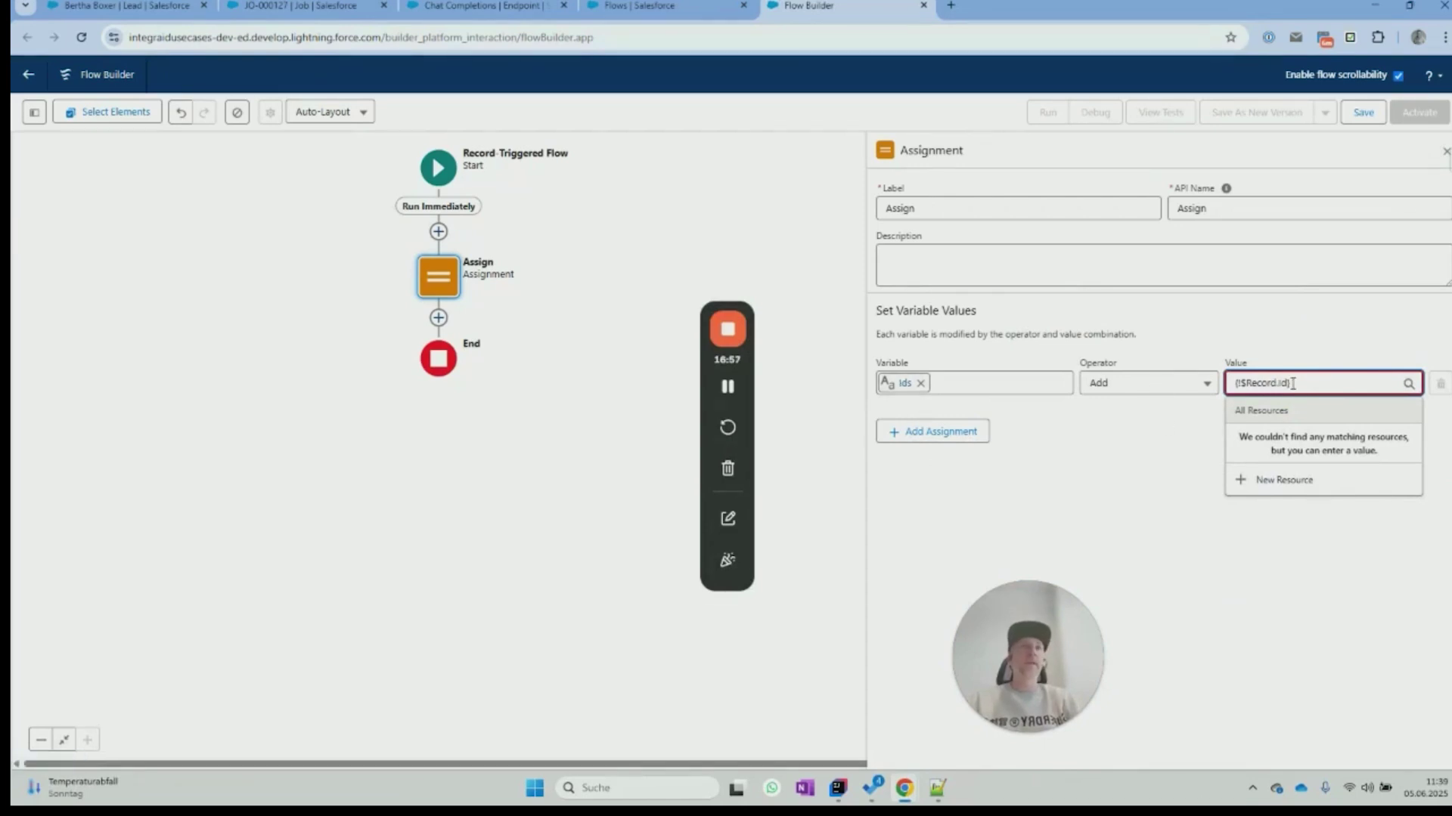
click(1170, 445)
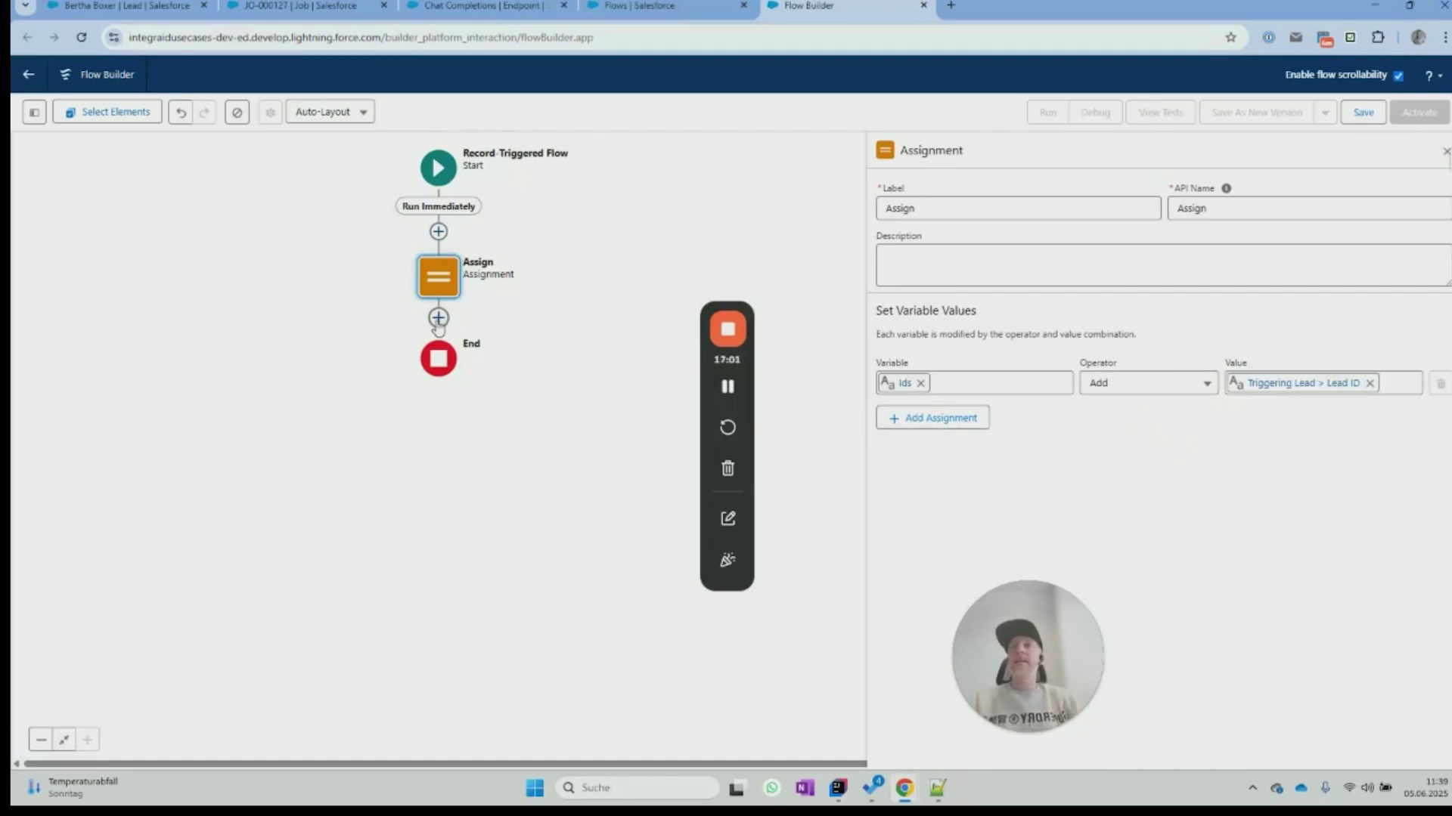
Step: Add an integraid Callout action labelled Get Employees after the Assign element
click(439, 318)
text(ac)
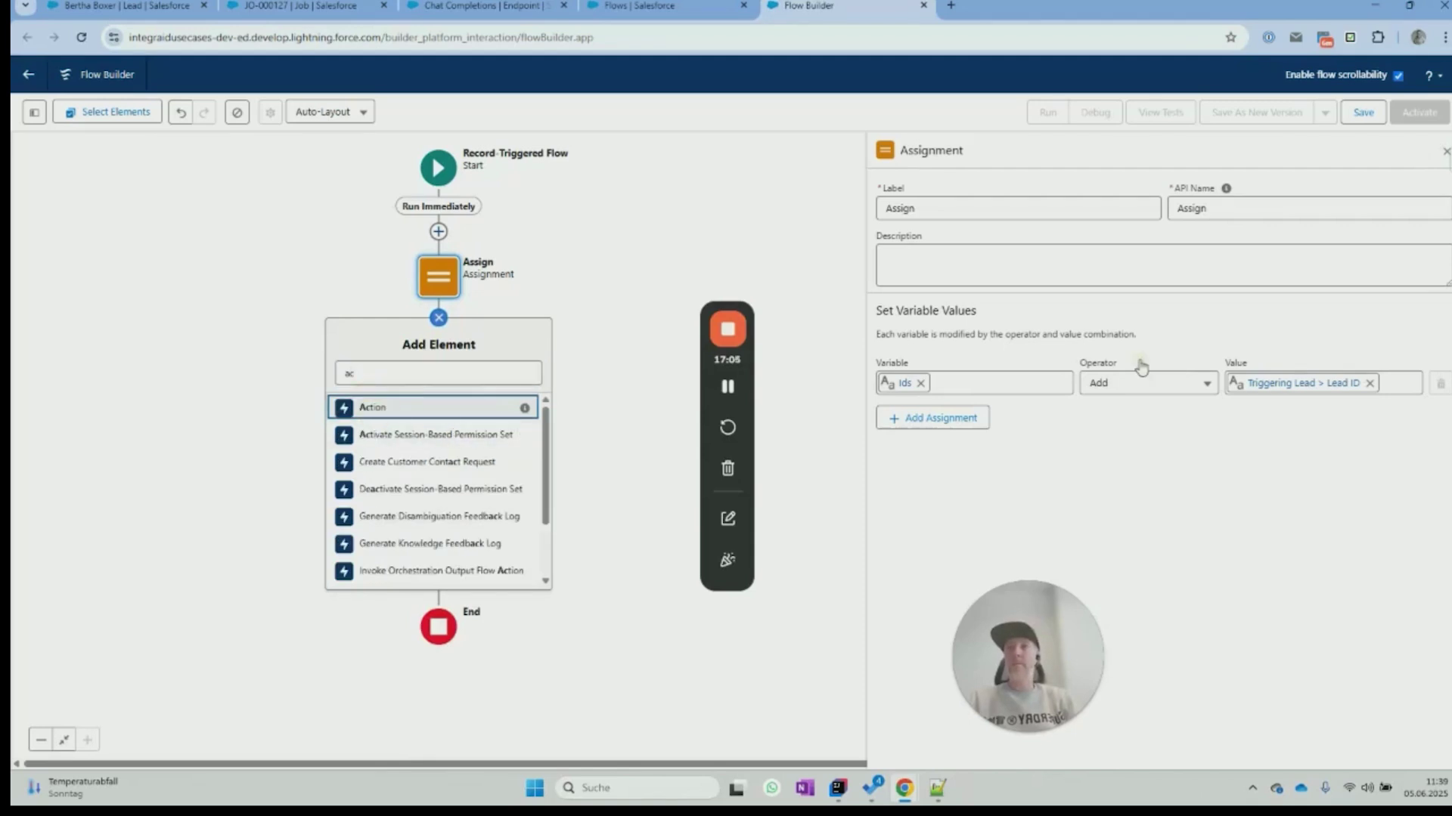
key(Return)
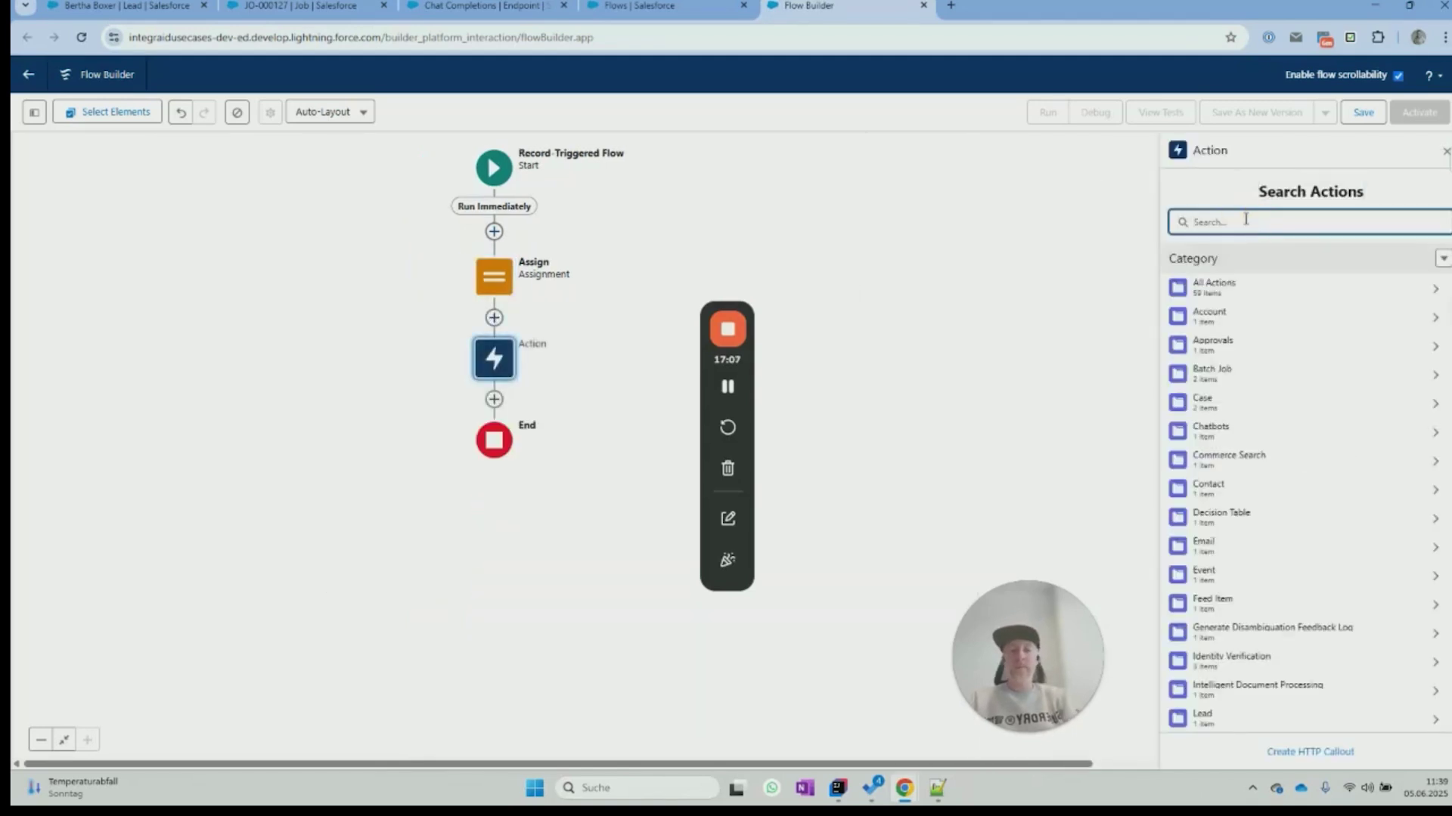
text(callout)
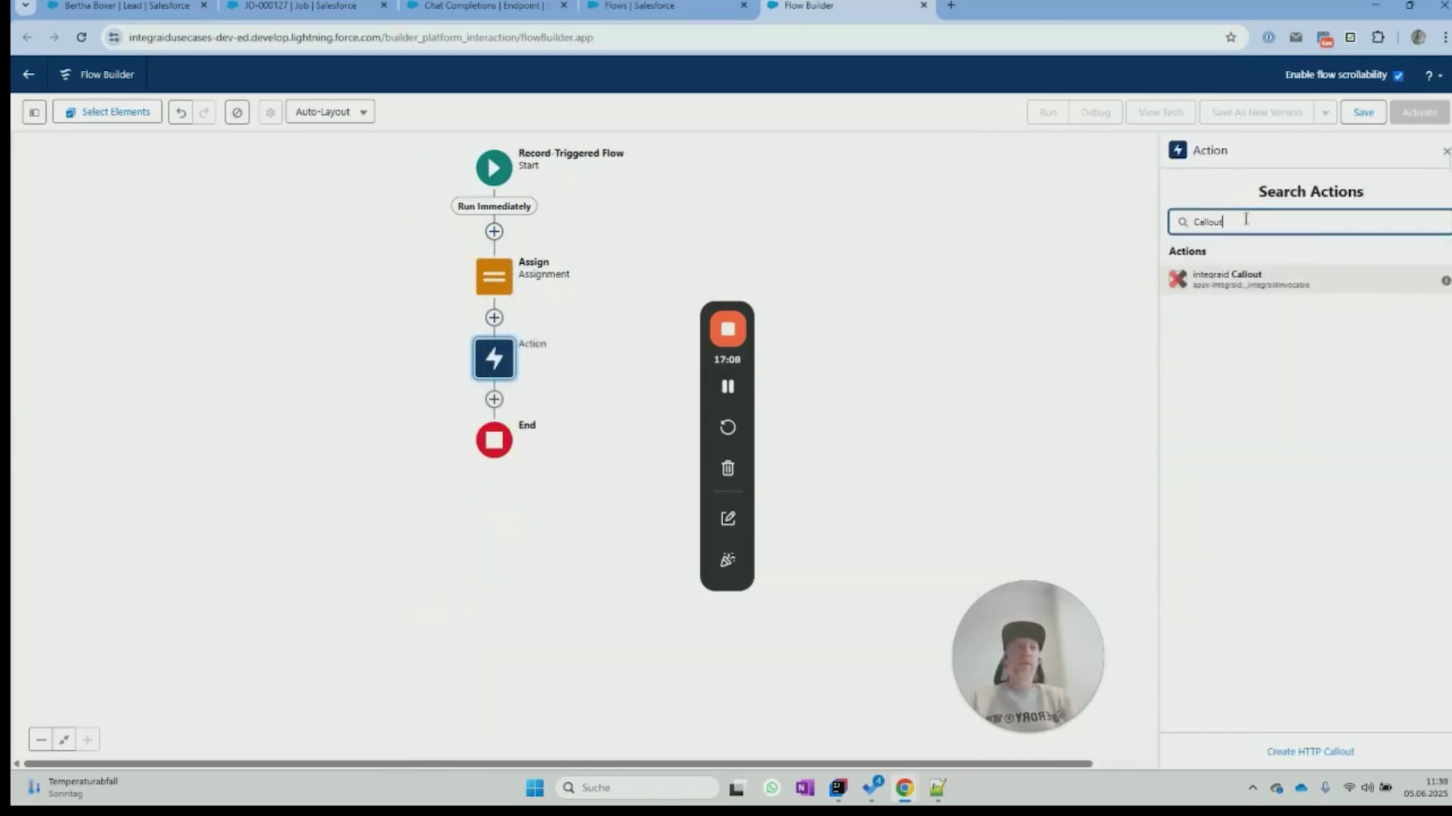
click(1241, 283)
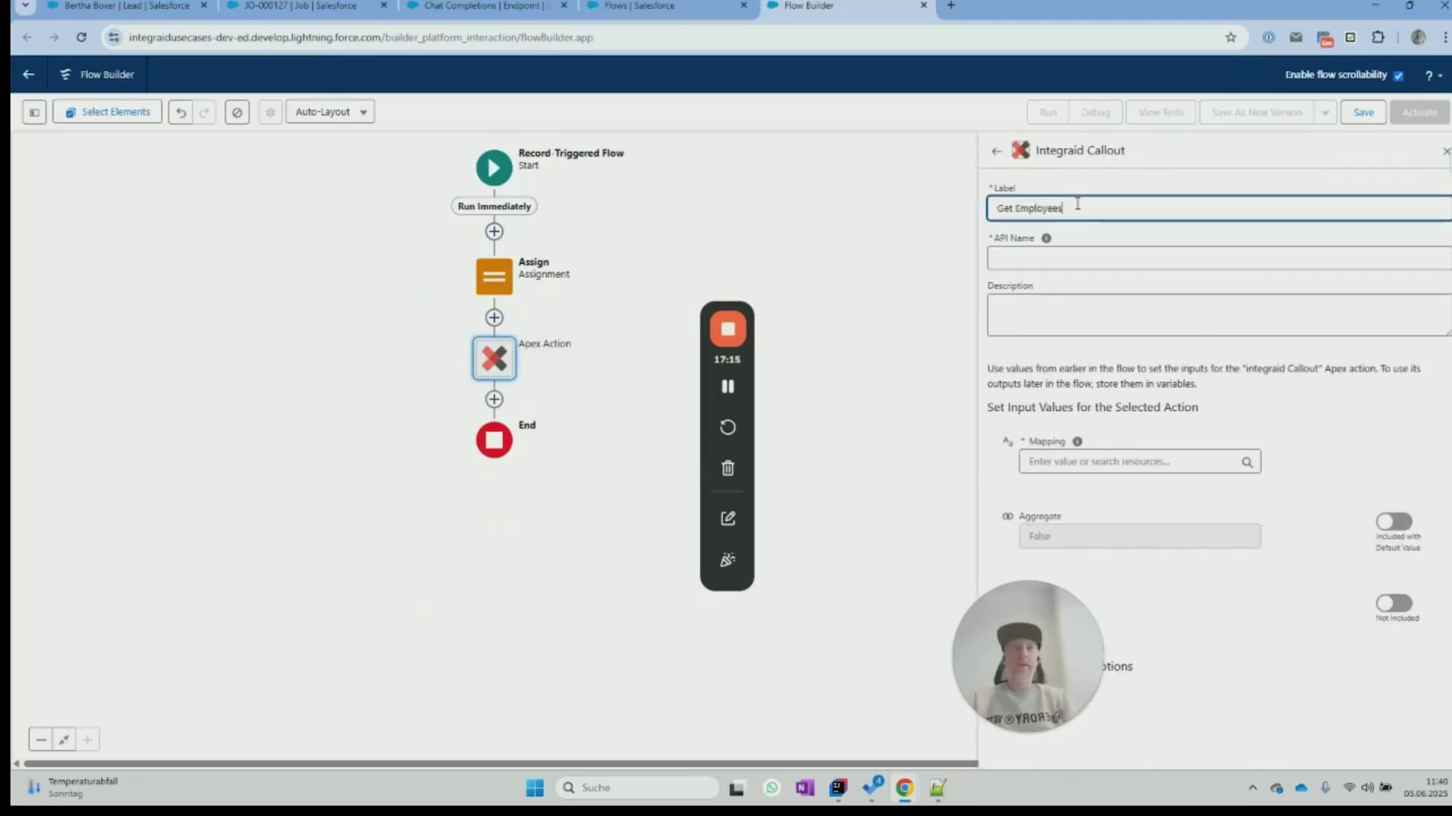
key(Tab)
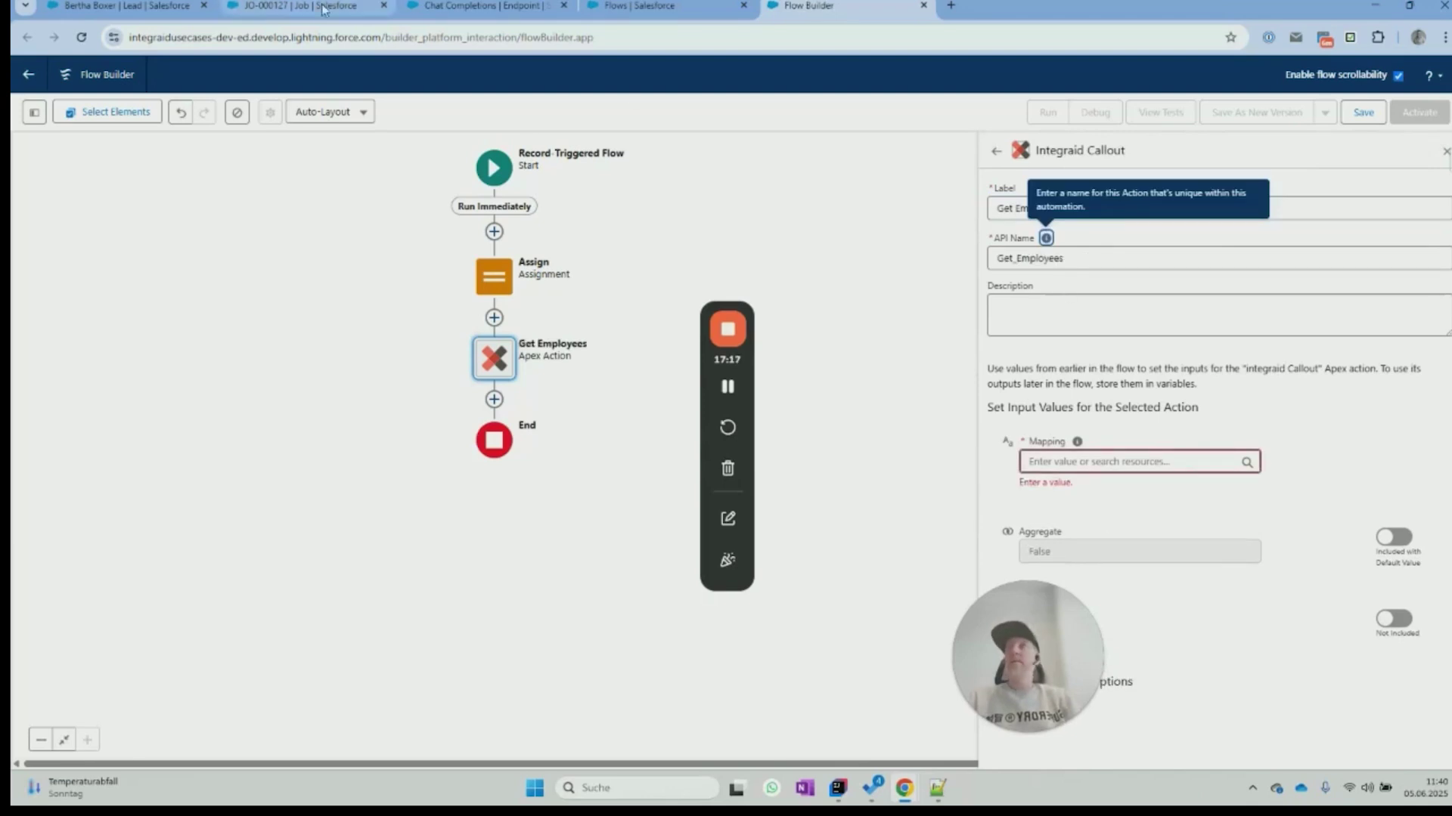
Step: Copy the Get Employees mapping identifier IGM0017 from the Chat Completions endpoint and use it as the Get Employees action's Mapping
click(484, 6)
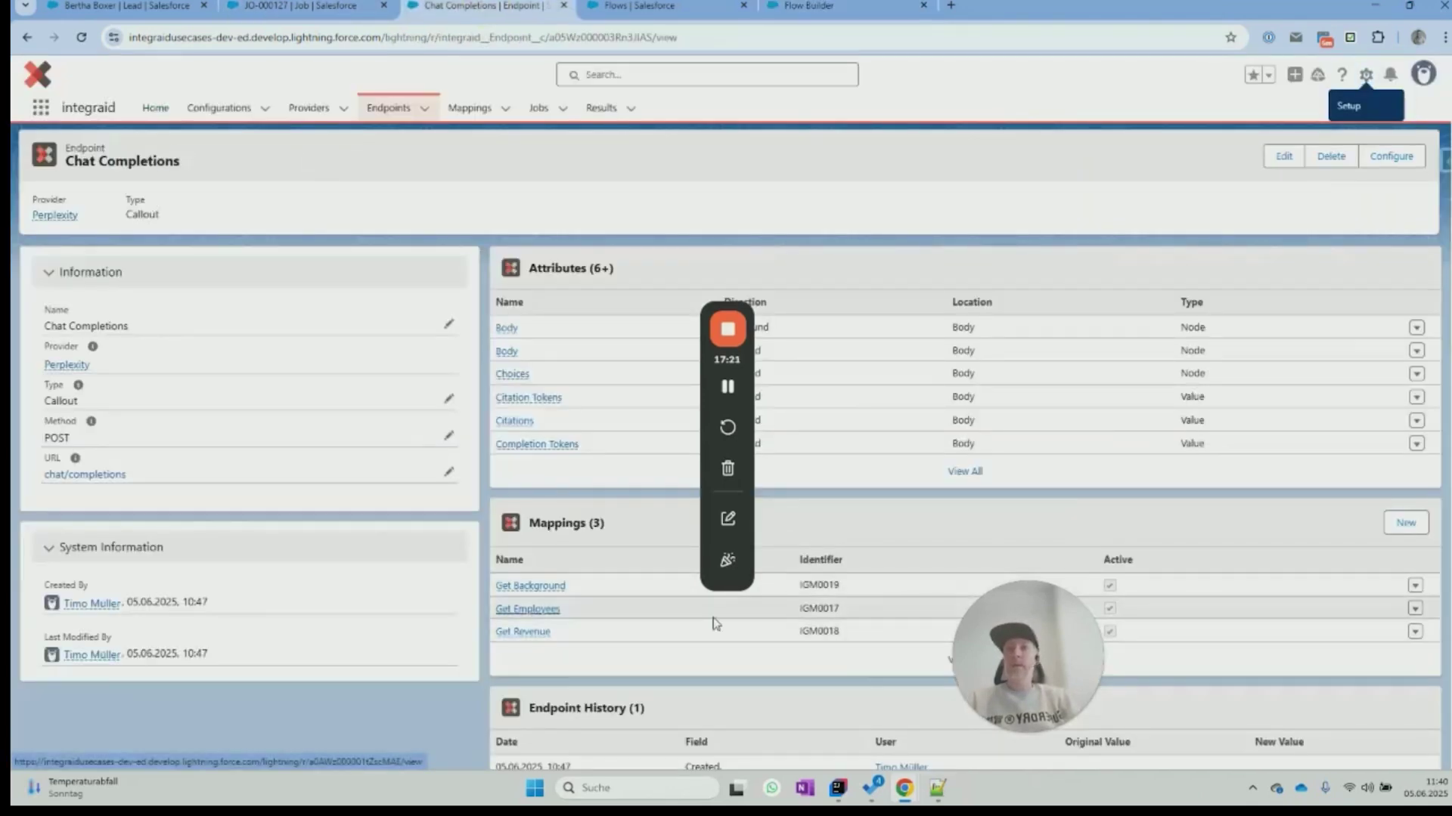
mouse_move(529, 611)
click(811, 609)
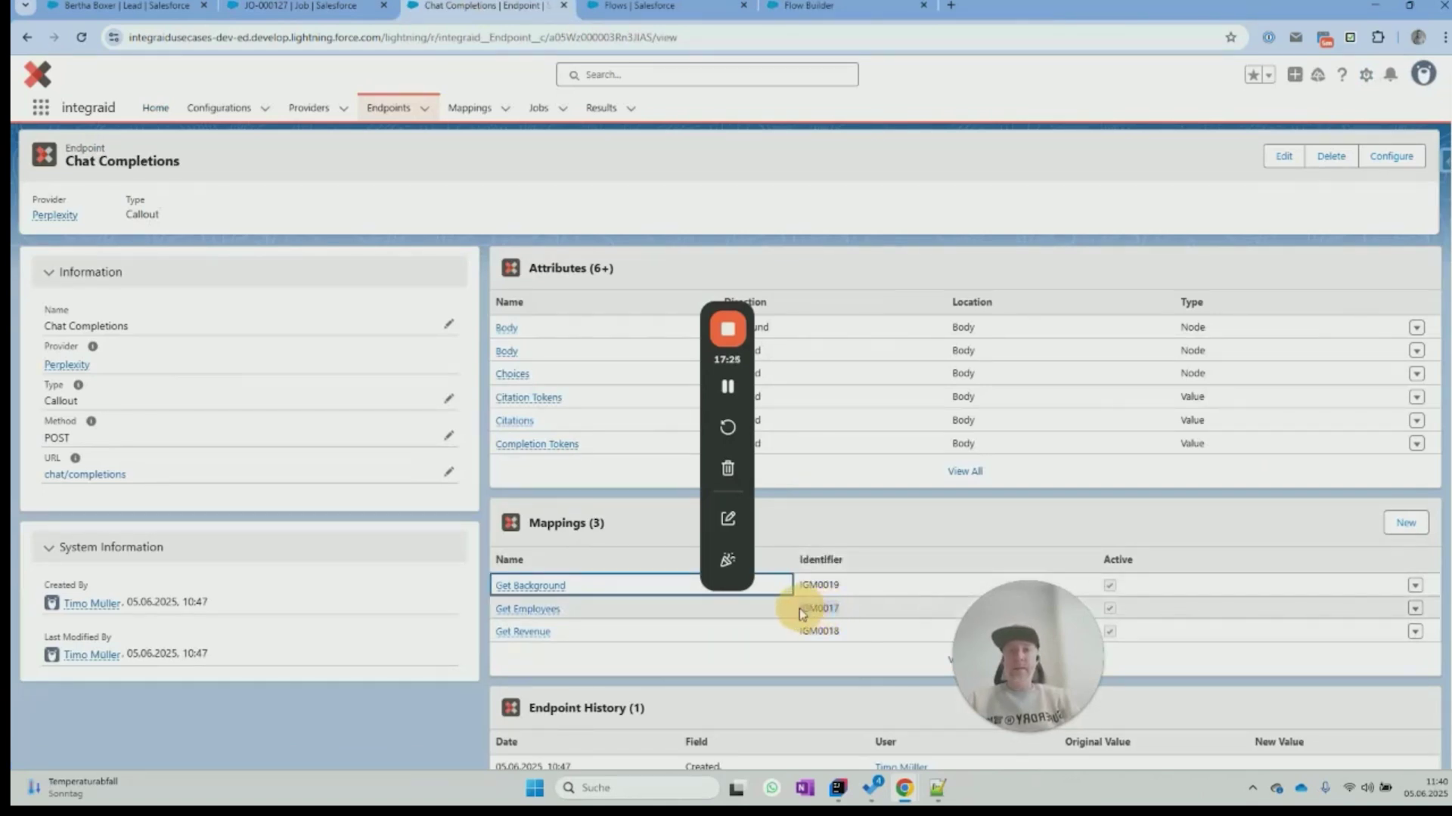
double_click(803, 608)
key(ctrl+c)
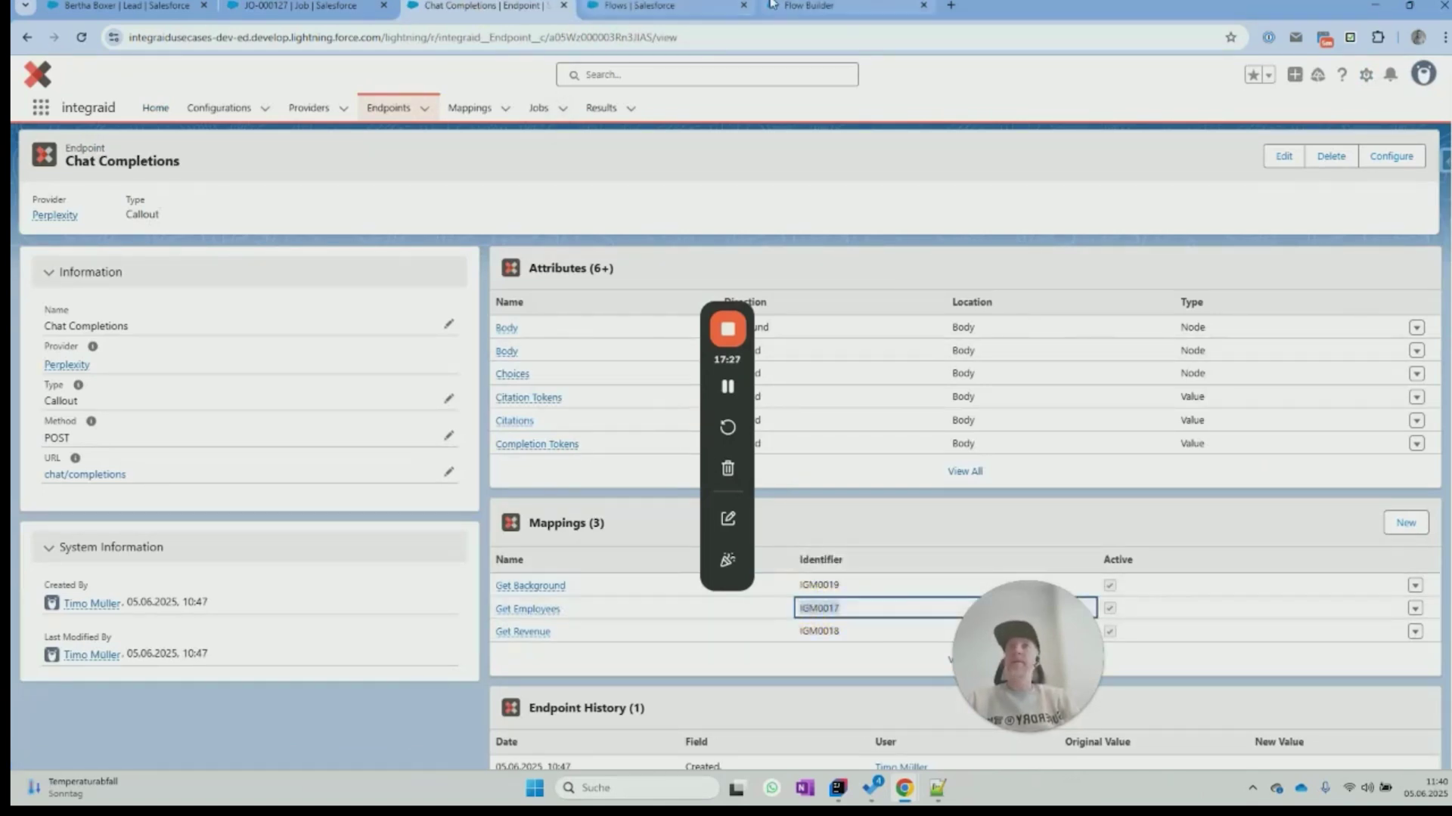
click(809, 6)
click(1108, 462)
key(ctrl+v)
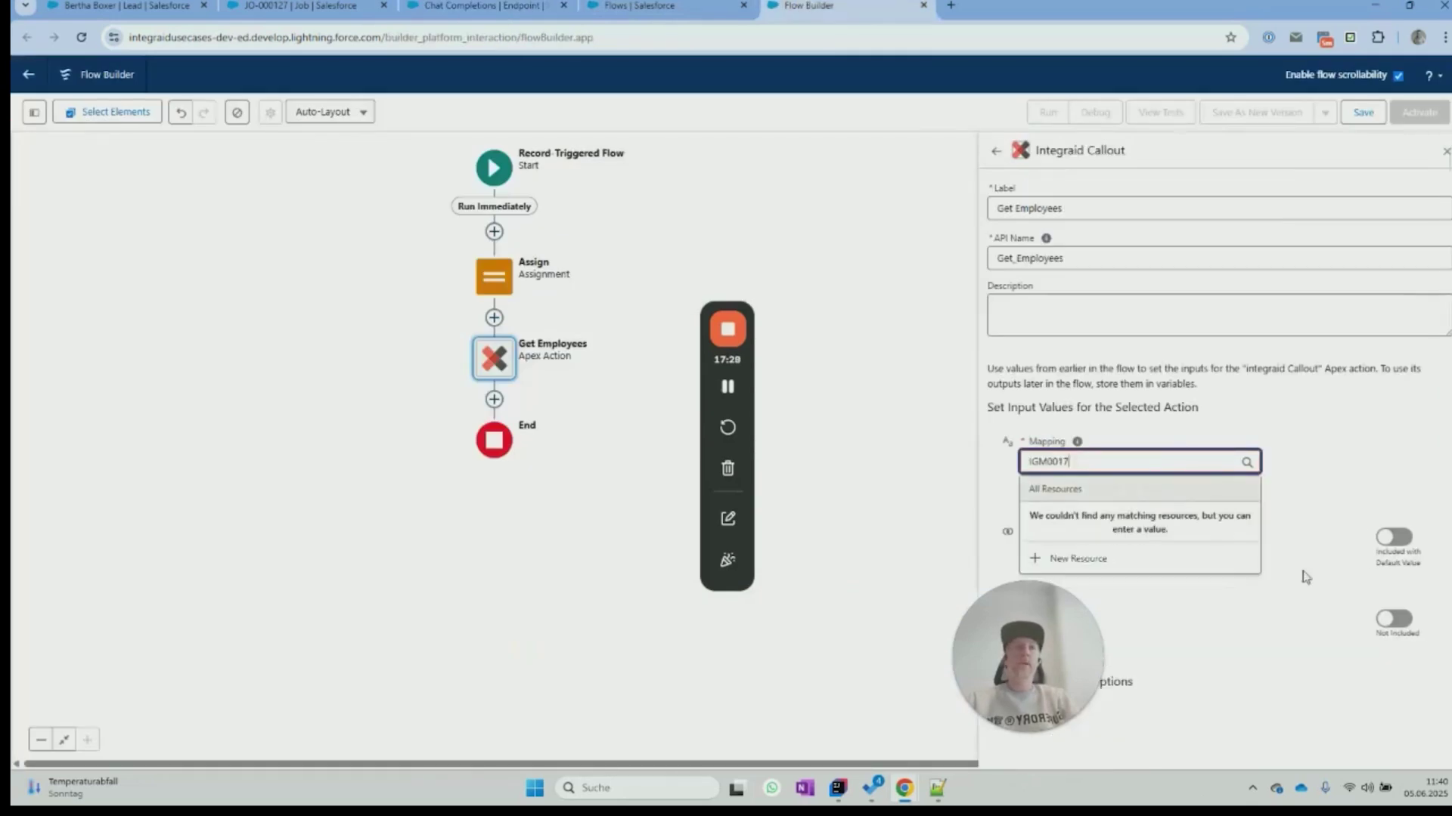
click(1329, 632)
Step: Include Parent Ids in the Get Employees action and set it to the Ids collection
drag(964, 657, 750, 666)
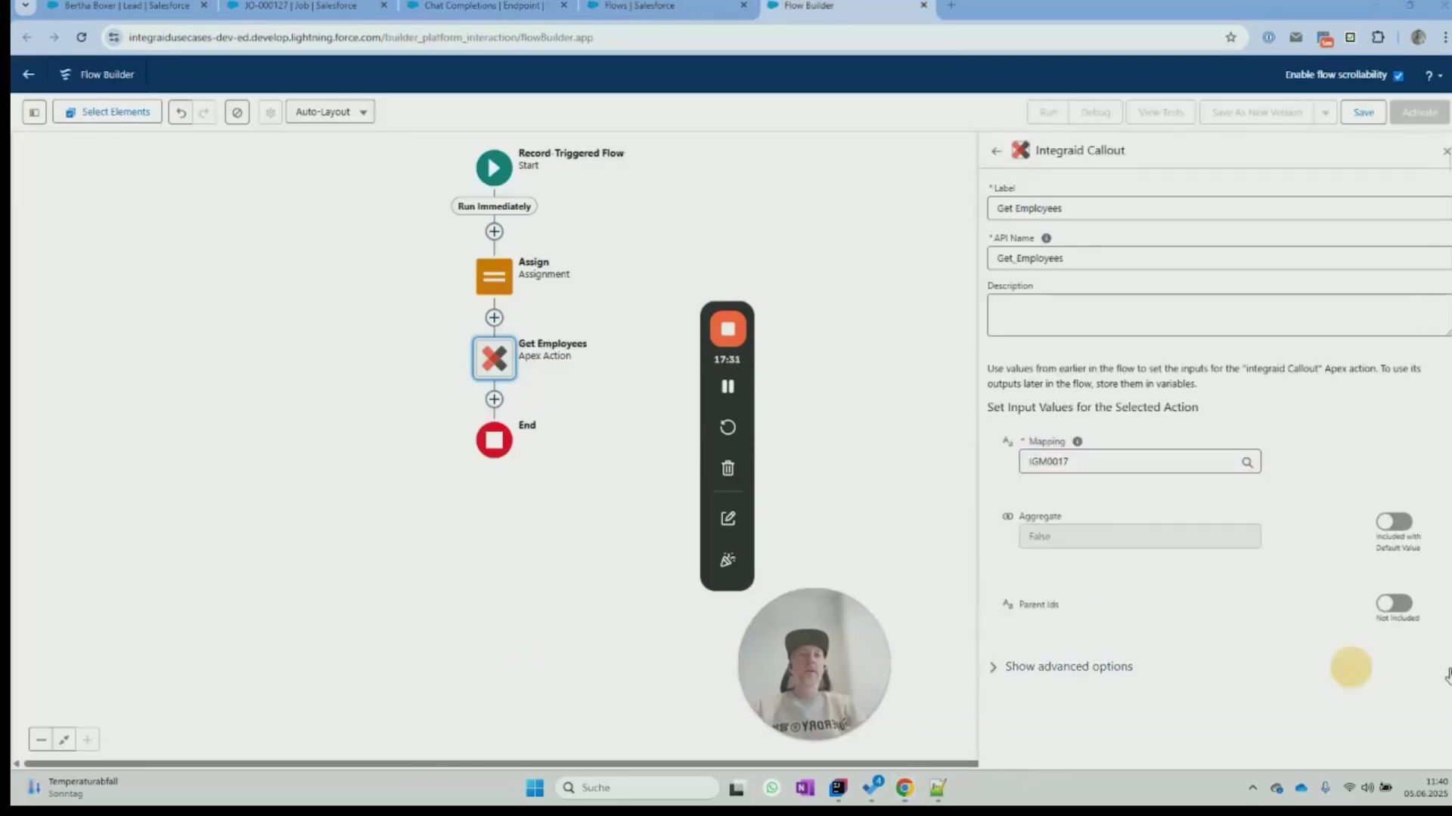
click(1391, 608)
click(1146, 612)
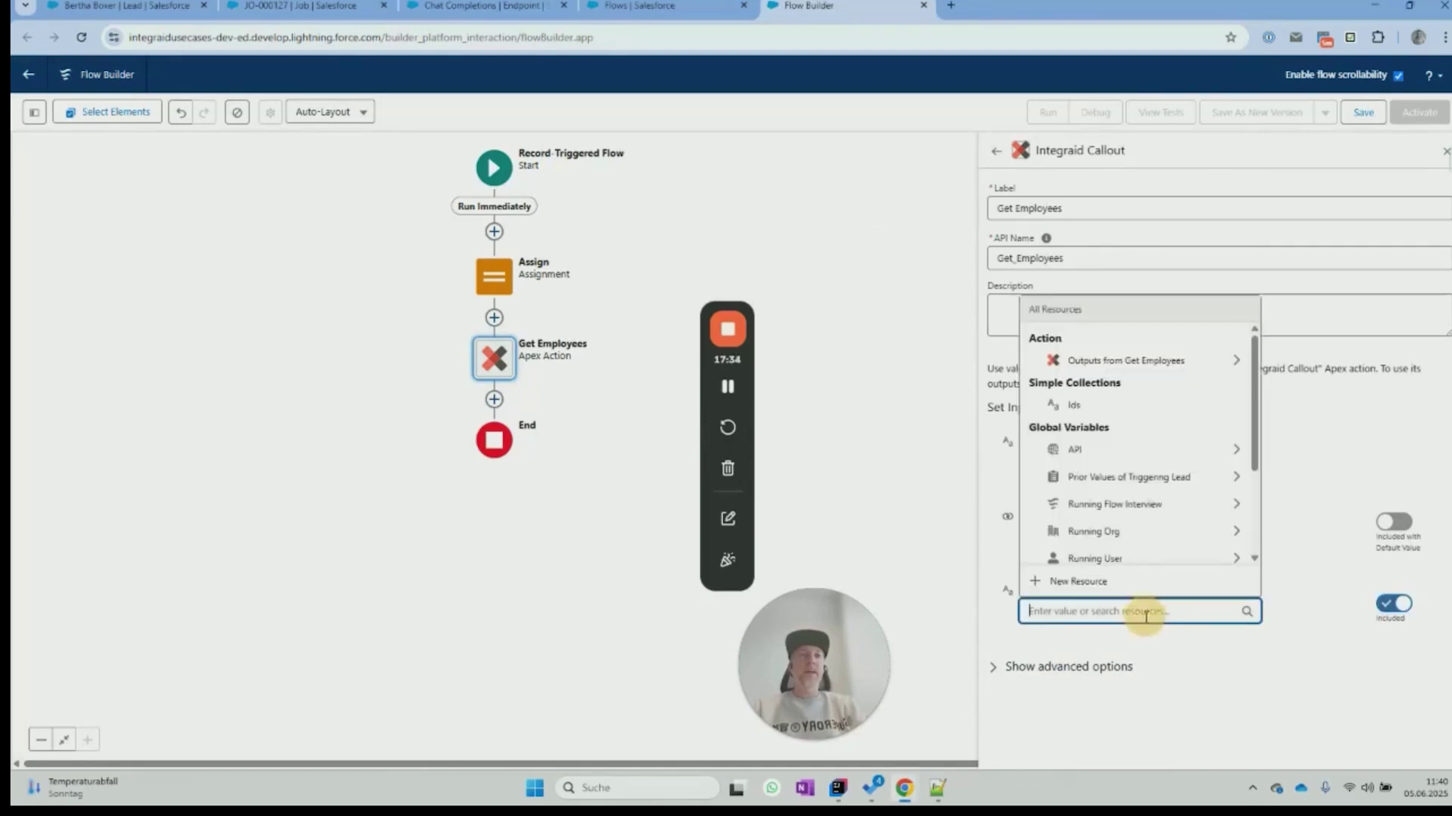
click(1097, 408)
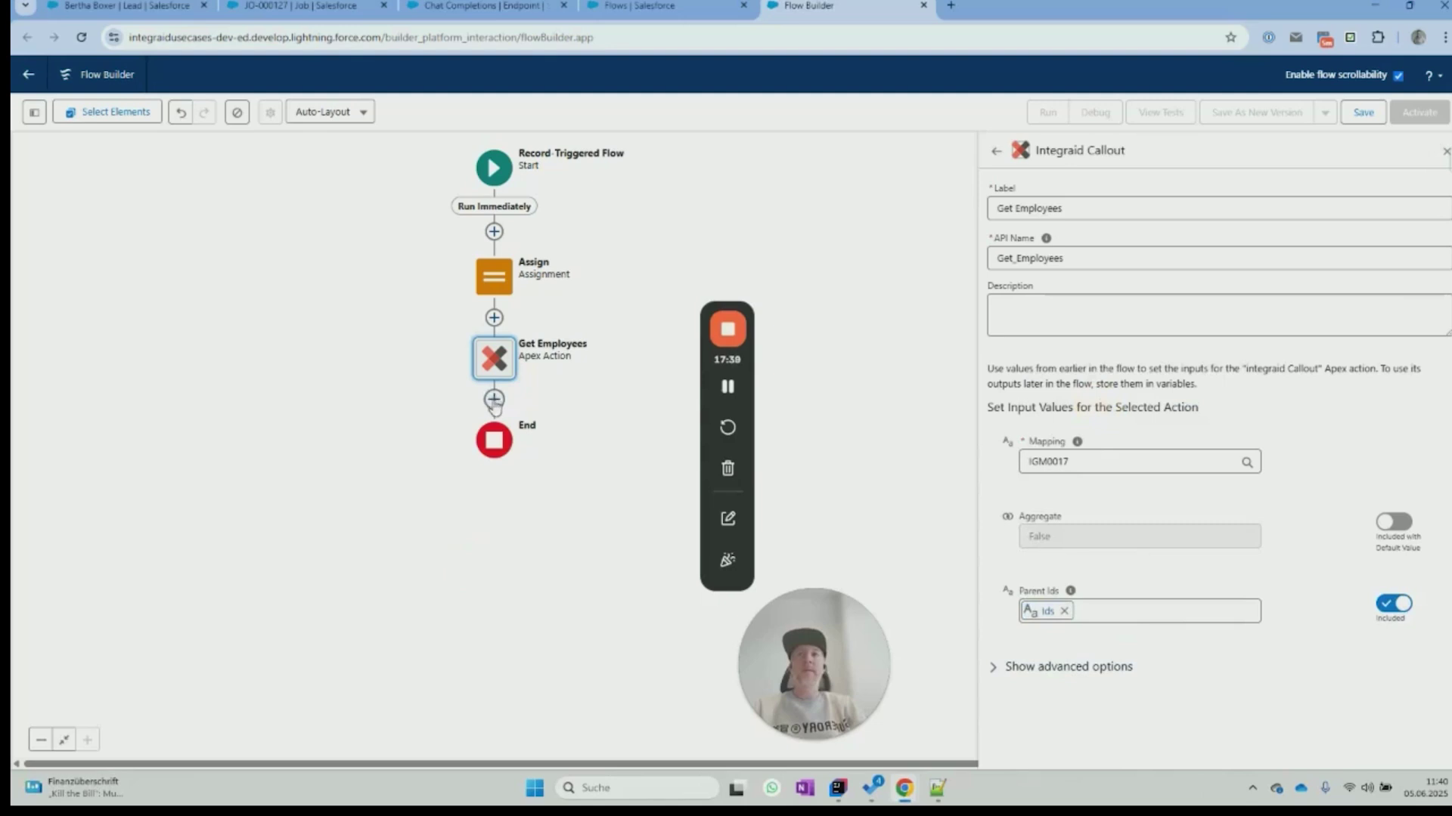
Step: Add a second integraid Callout action labelled Get Revenue after Get Employees
click(494, 401)
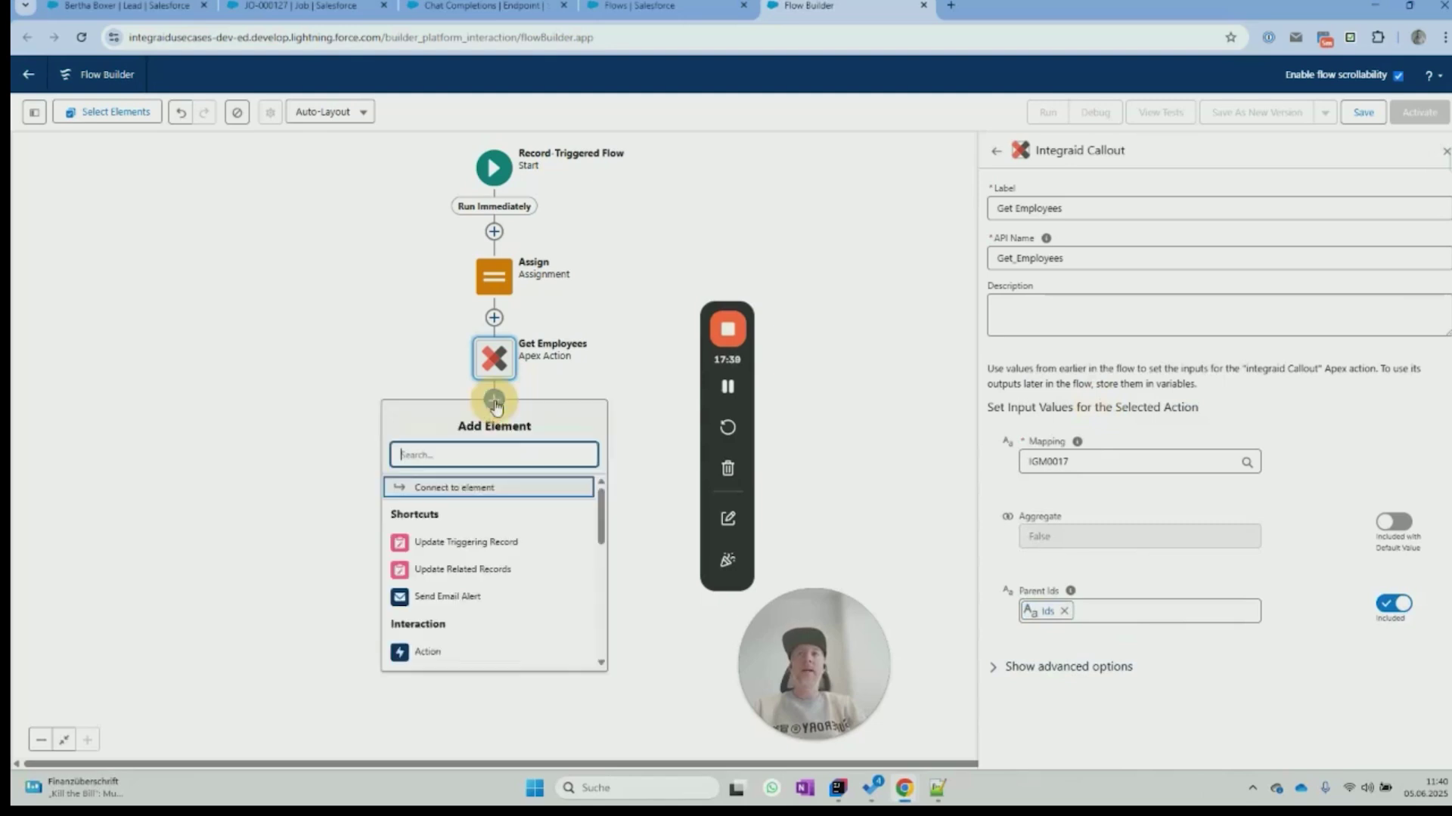
click(453, 652)
click(1219, 221)
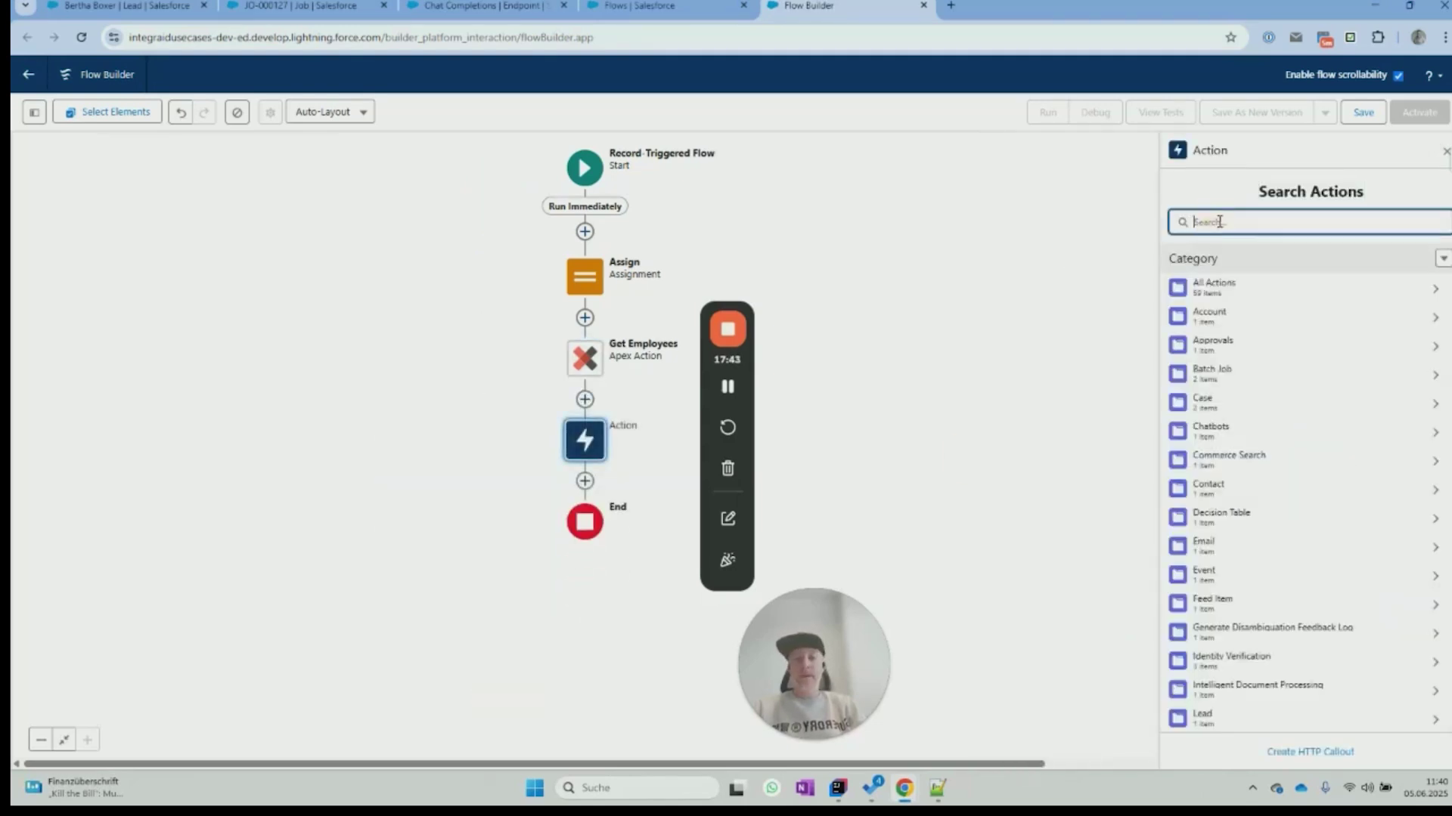
text(Callout)
click(1262, 300)
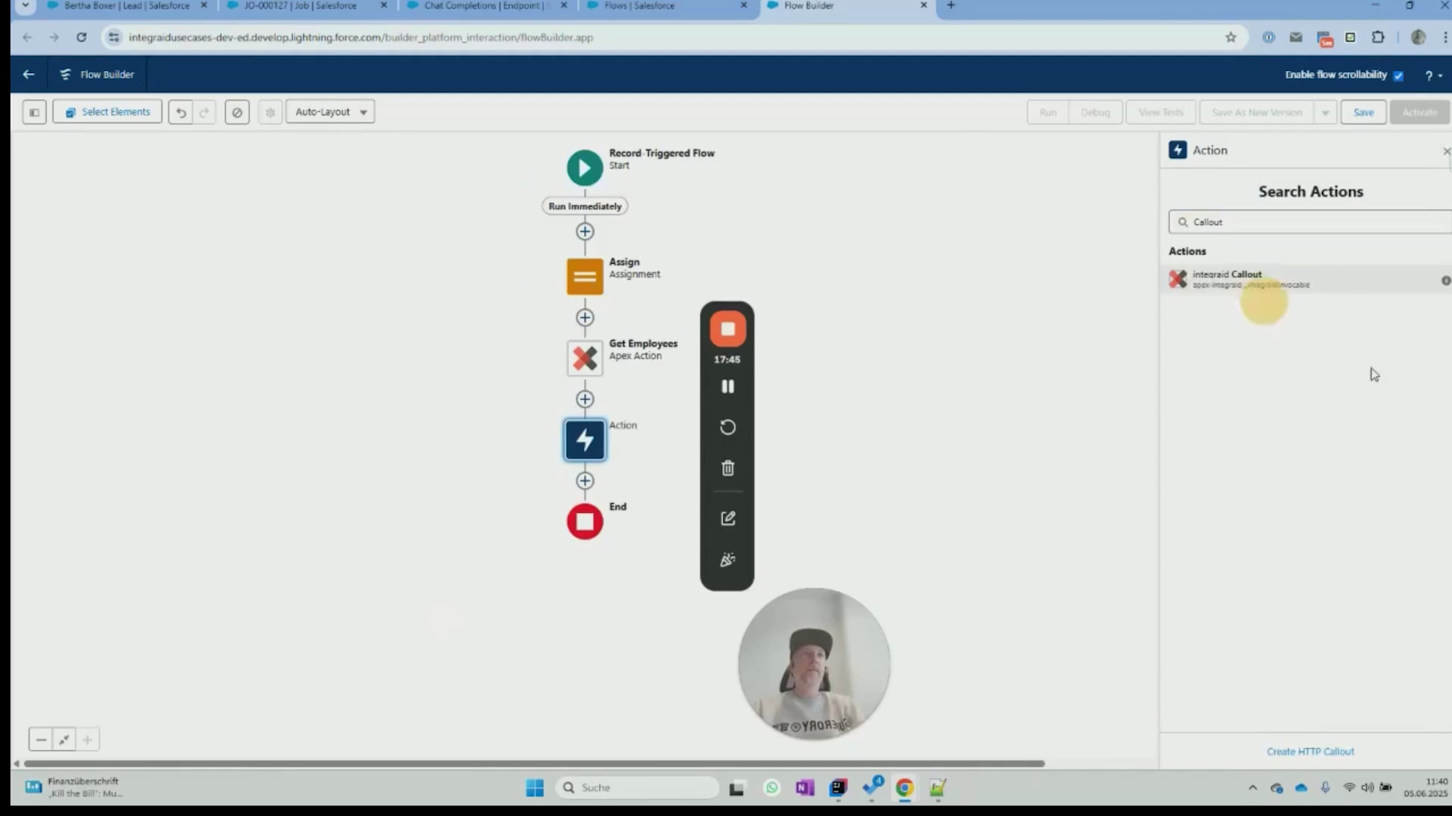
text(Get)
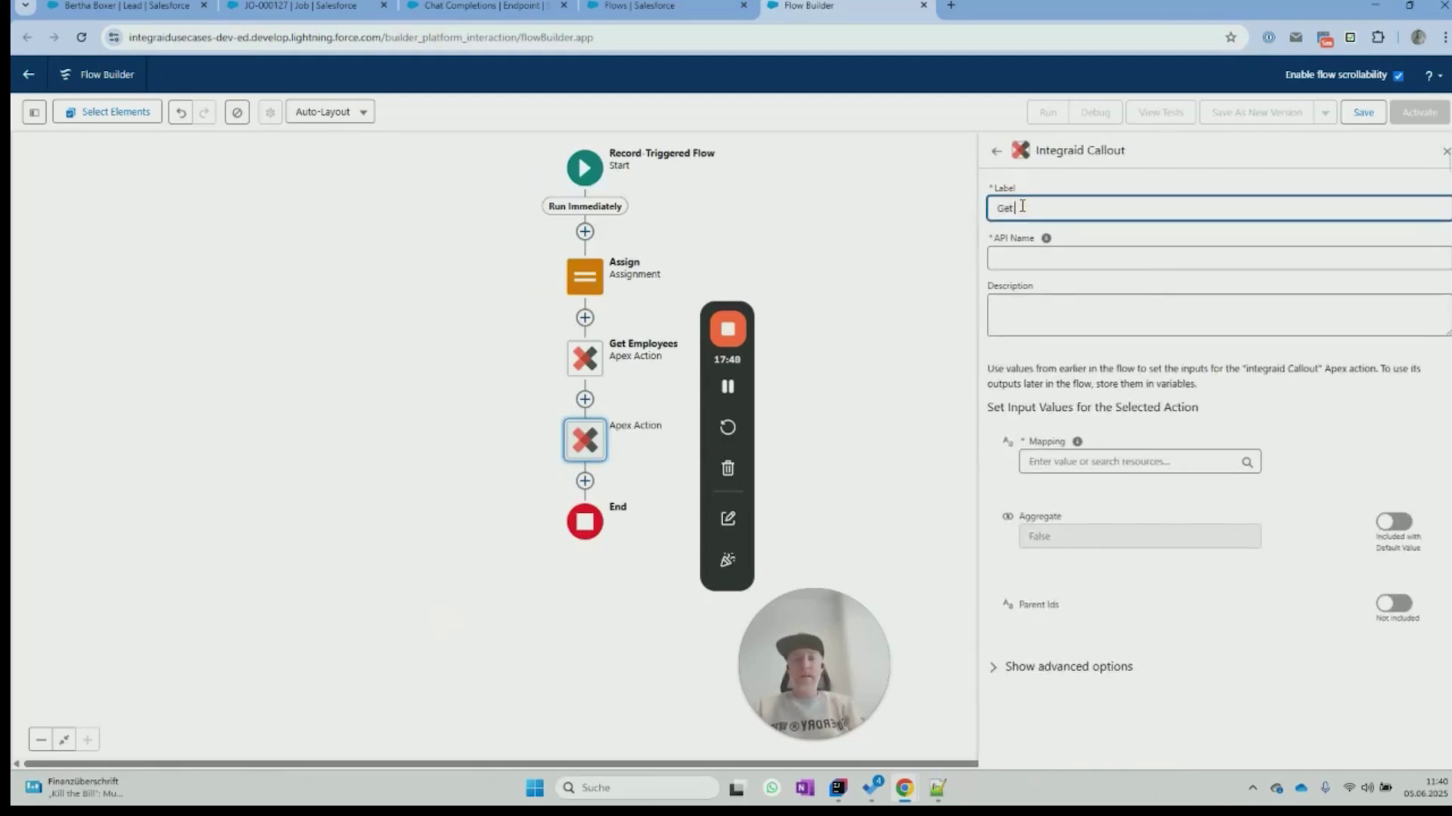
text( Revenue)
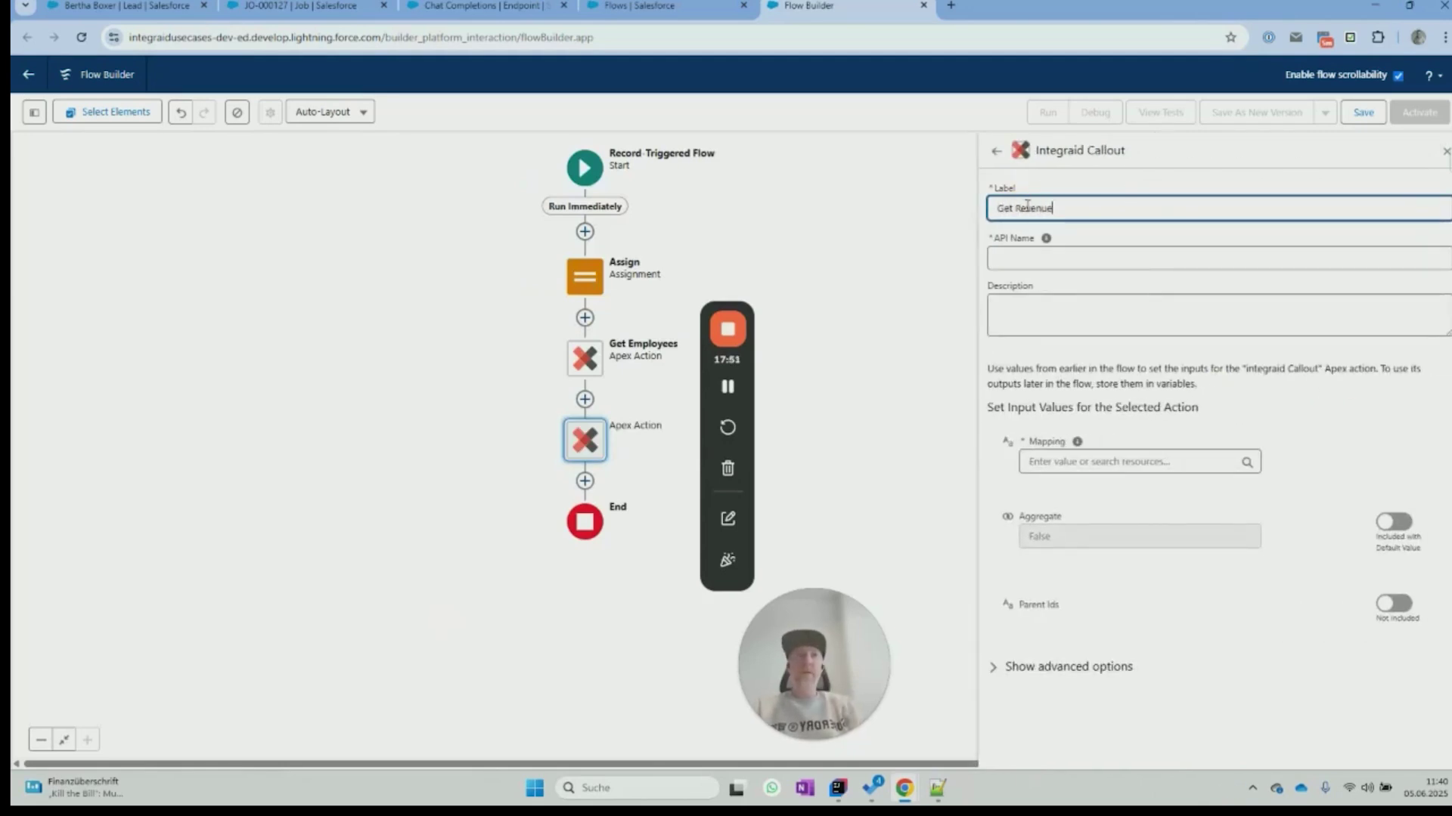
click(1104, 260)
Step: Copy the Get Revenue mapping identifier IGM0018 from the Chat Completions endpoint into the Get Revenue action's Mapping
click(1101, 461)
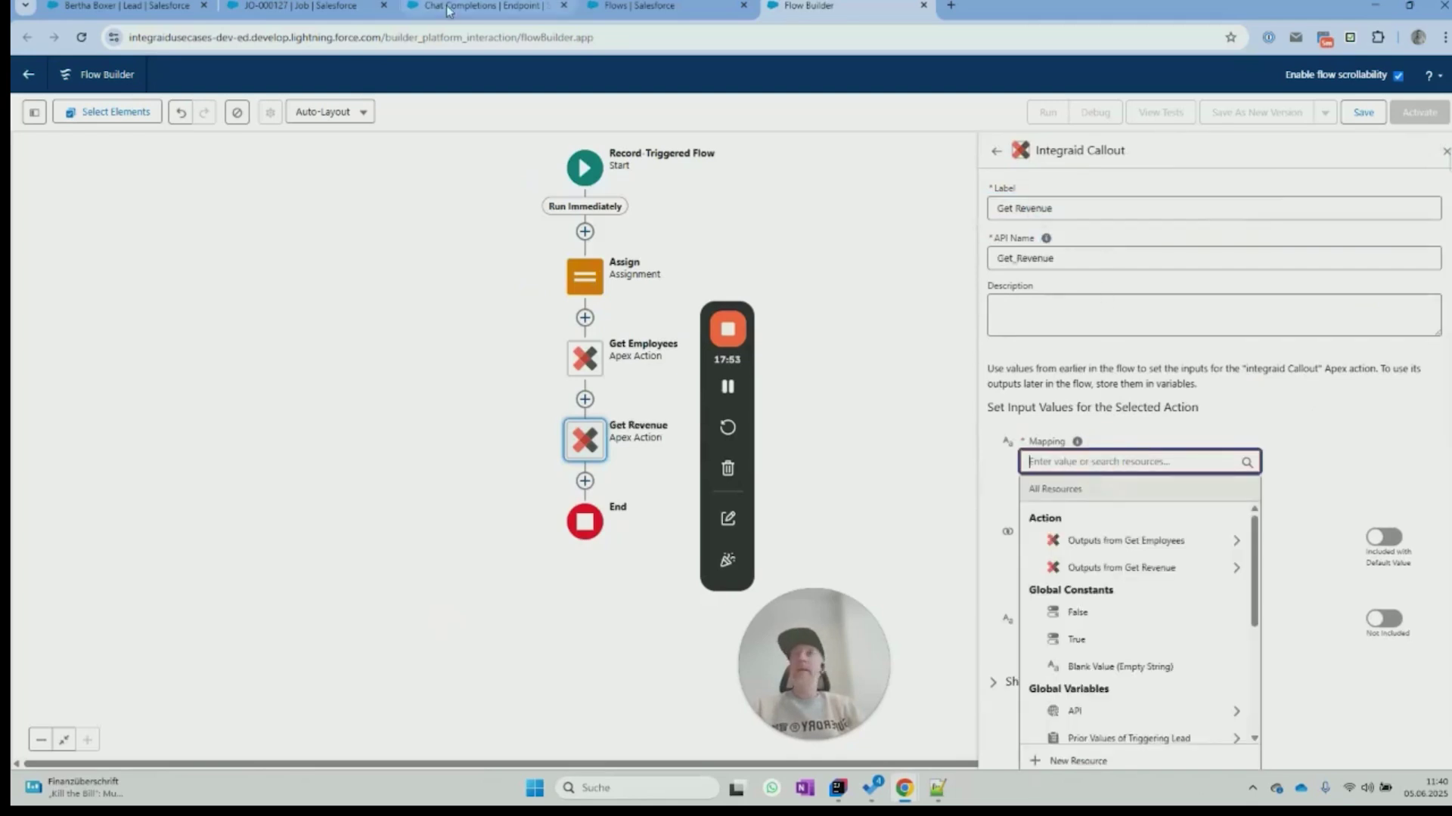
click(472, 8)
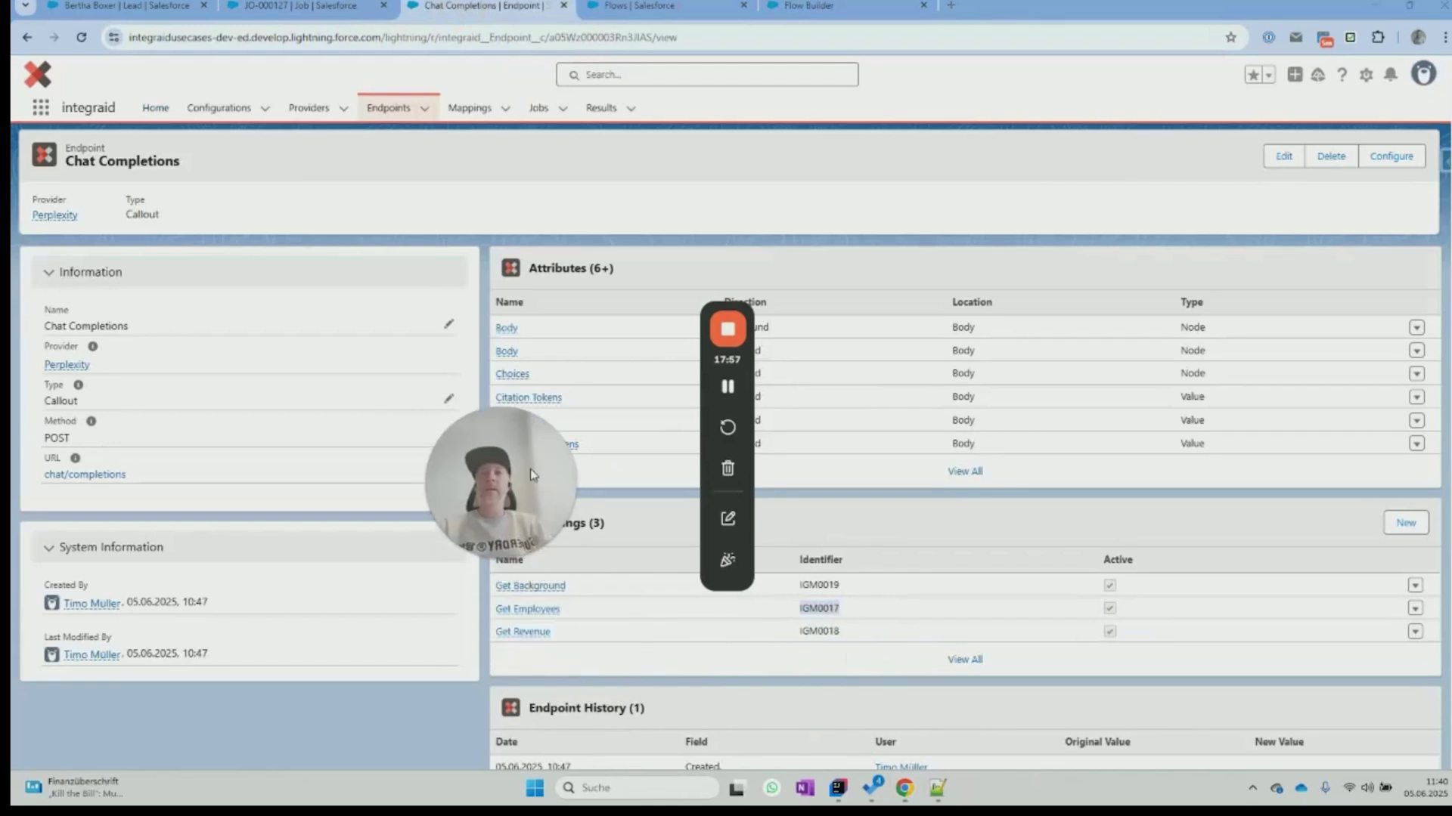
click(796, 635)
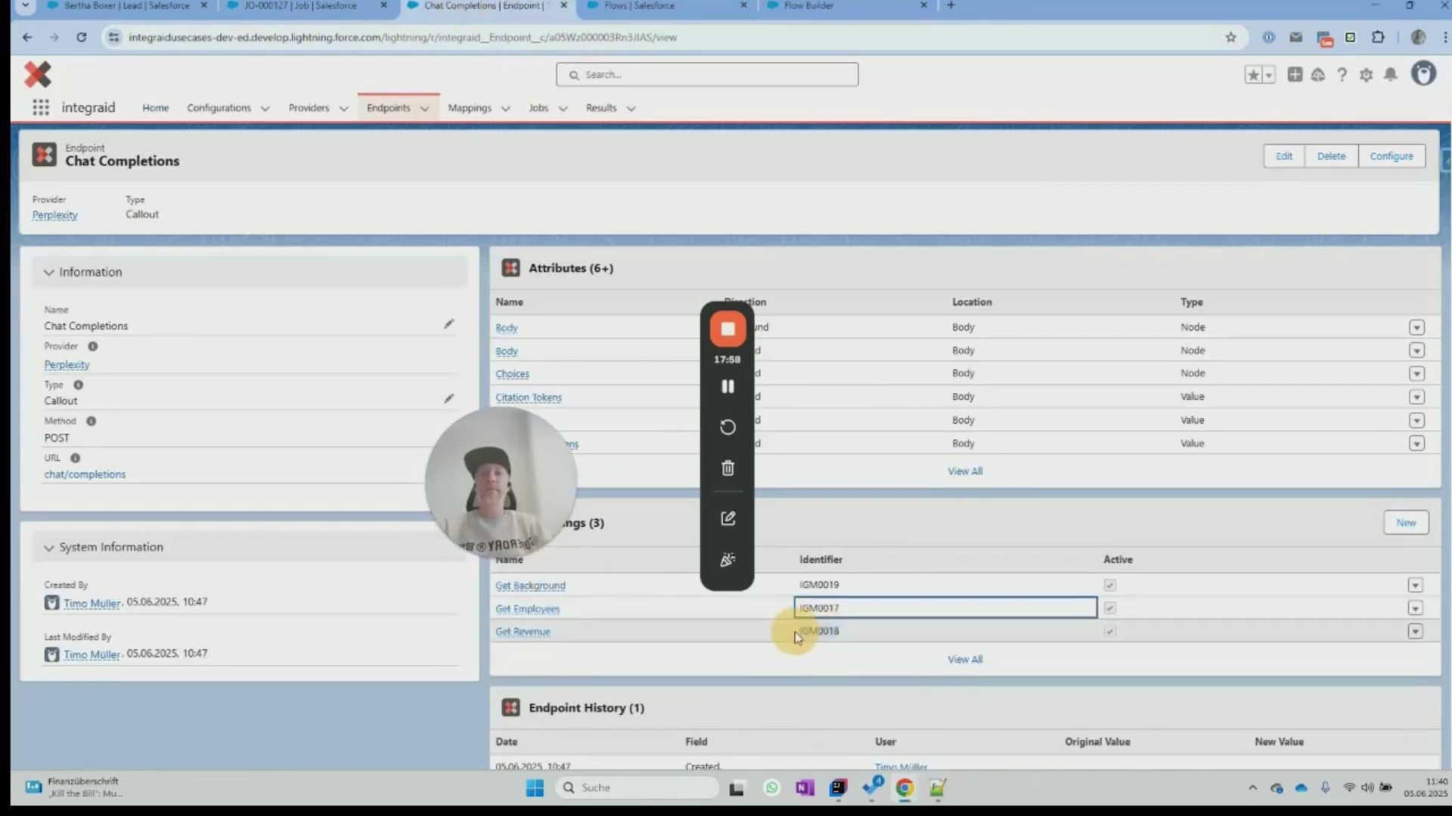
click(809, 5)
text(IGM0018)
click(1202, 574)
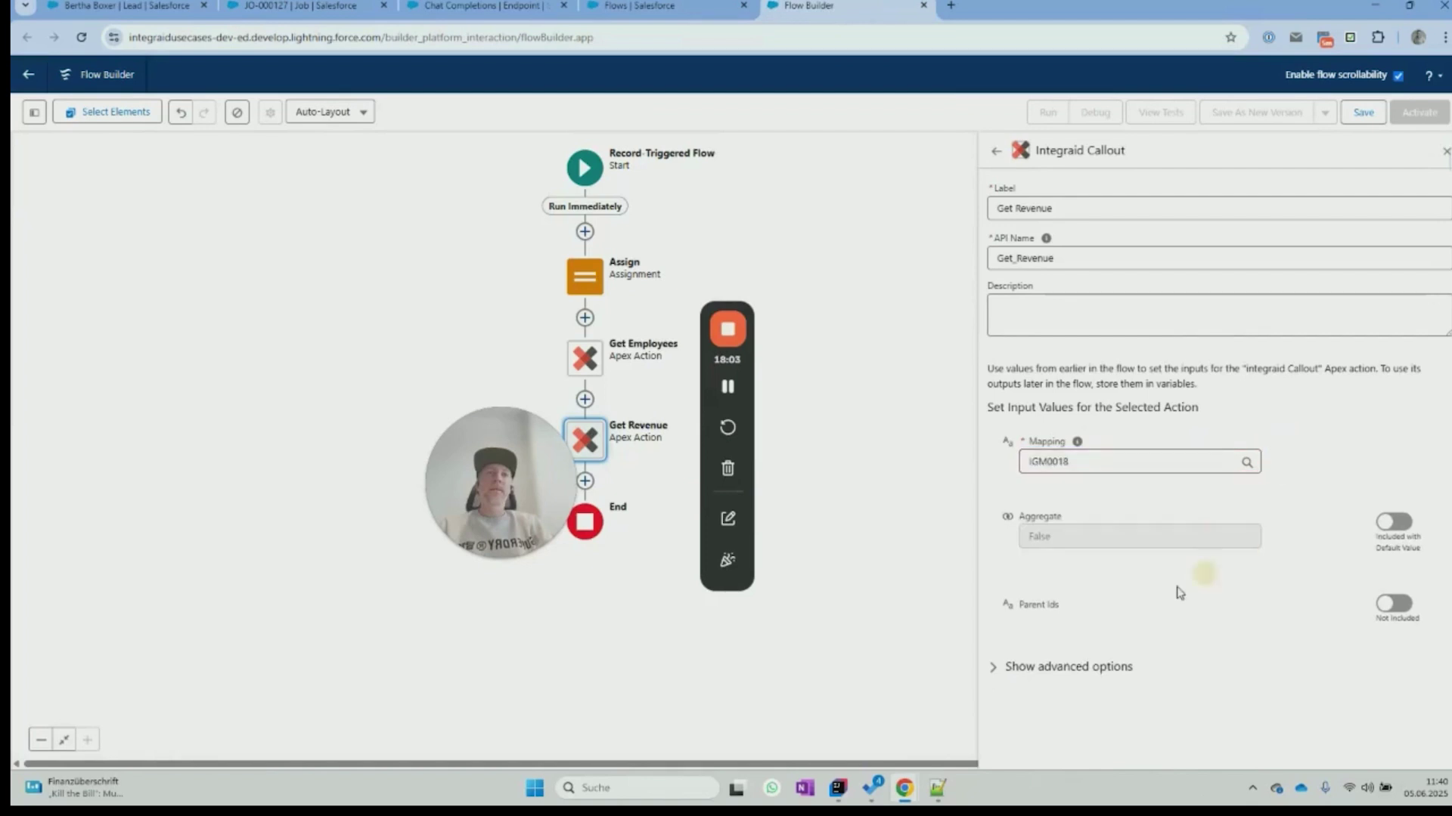
Step: Include Parent Ids in the Get Revenue action and set it to the Ids collection
click(1399, 604)
click(1054, 616)
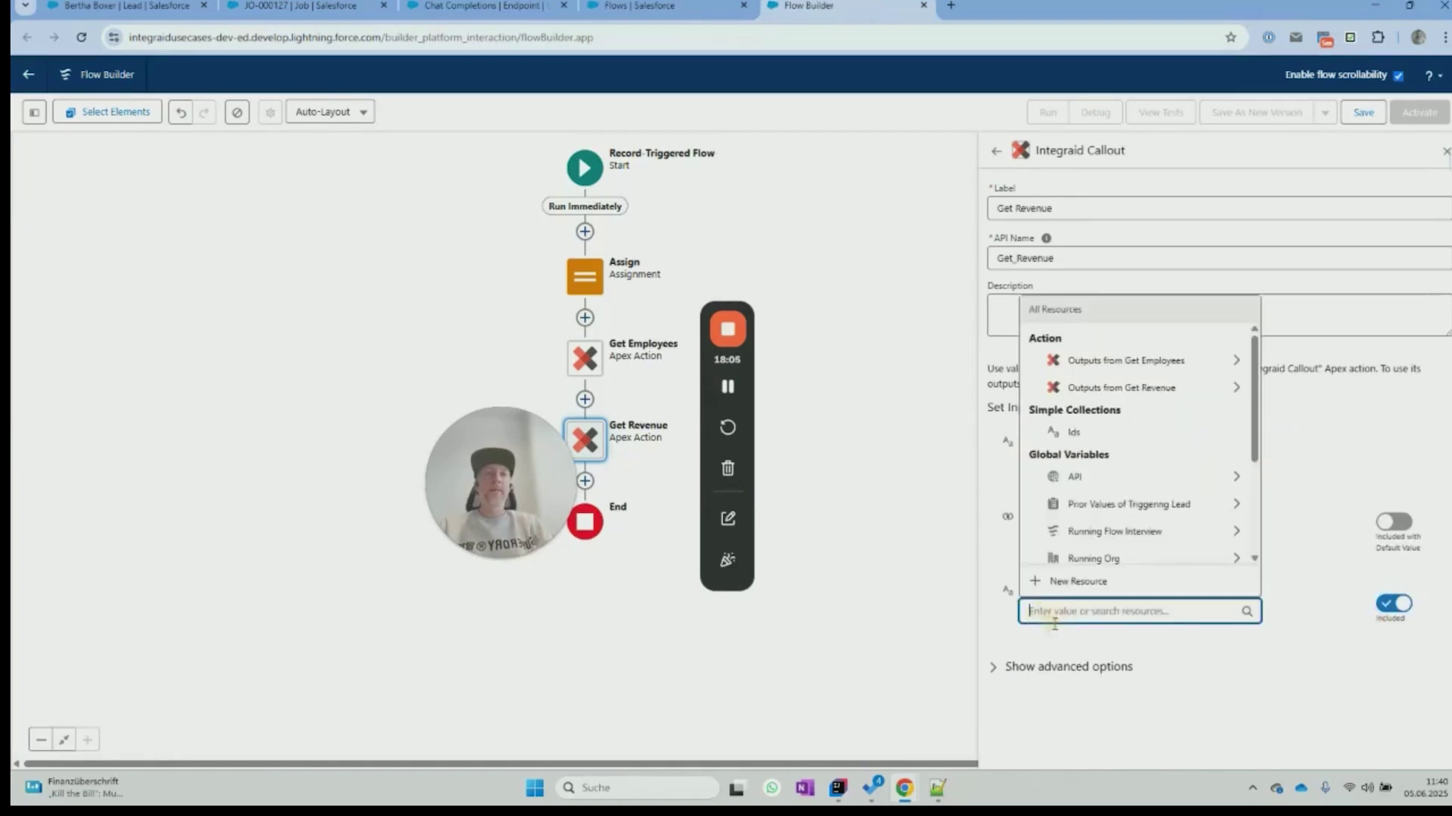
click(1089, 432)
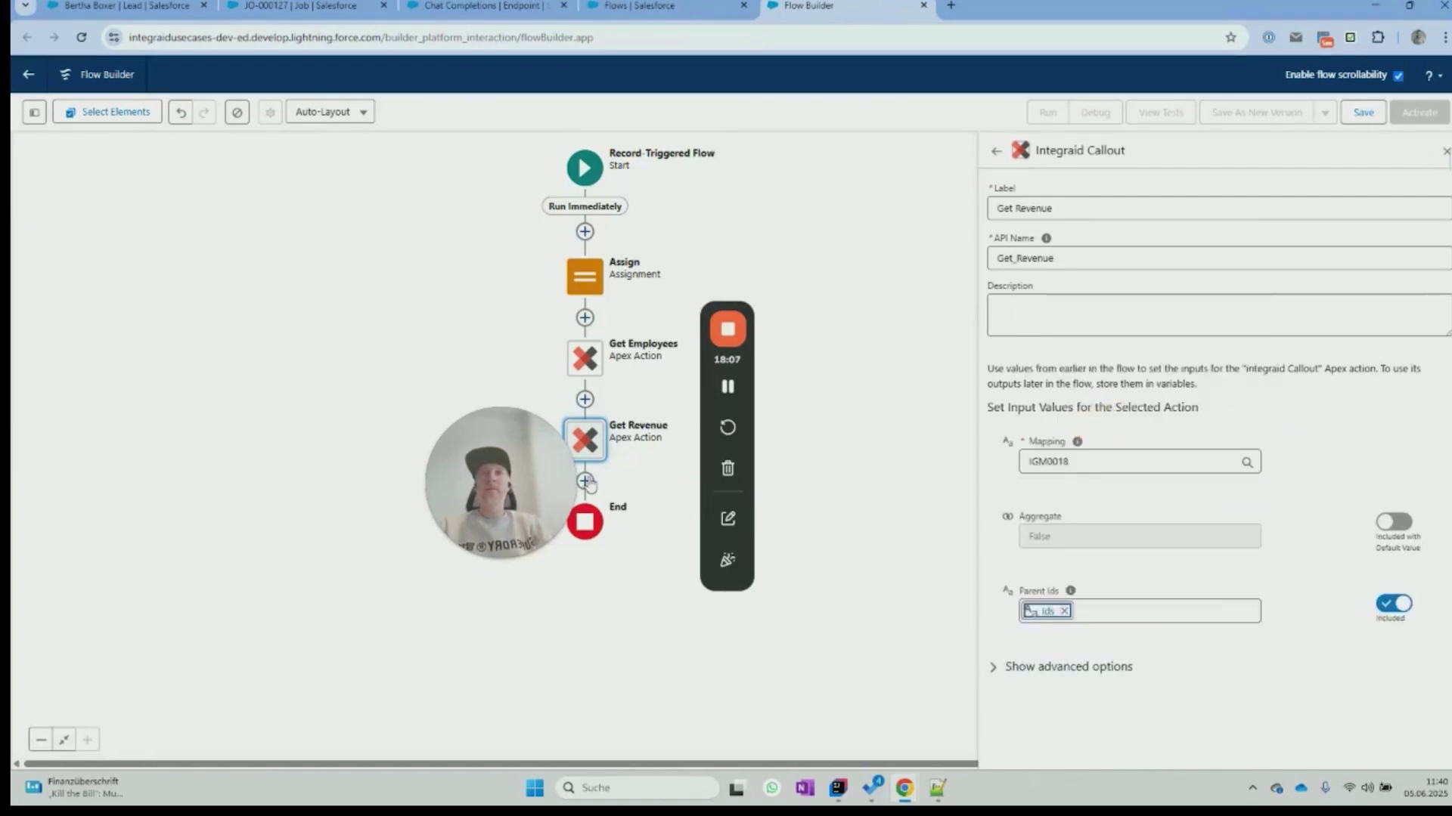
Step: Add a third integraid Callout action labelled Get Background after the Get Revenue action
drag(512, 467, 909, 196)
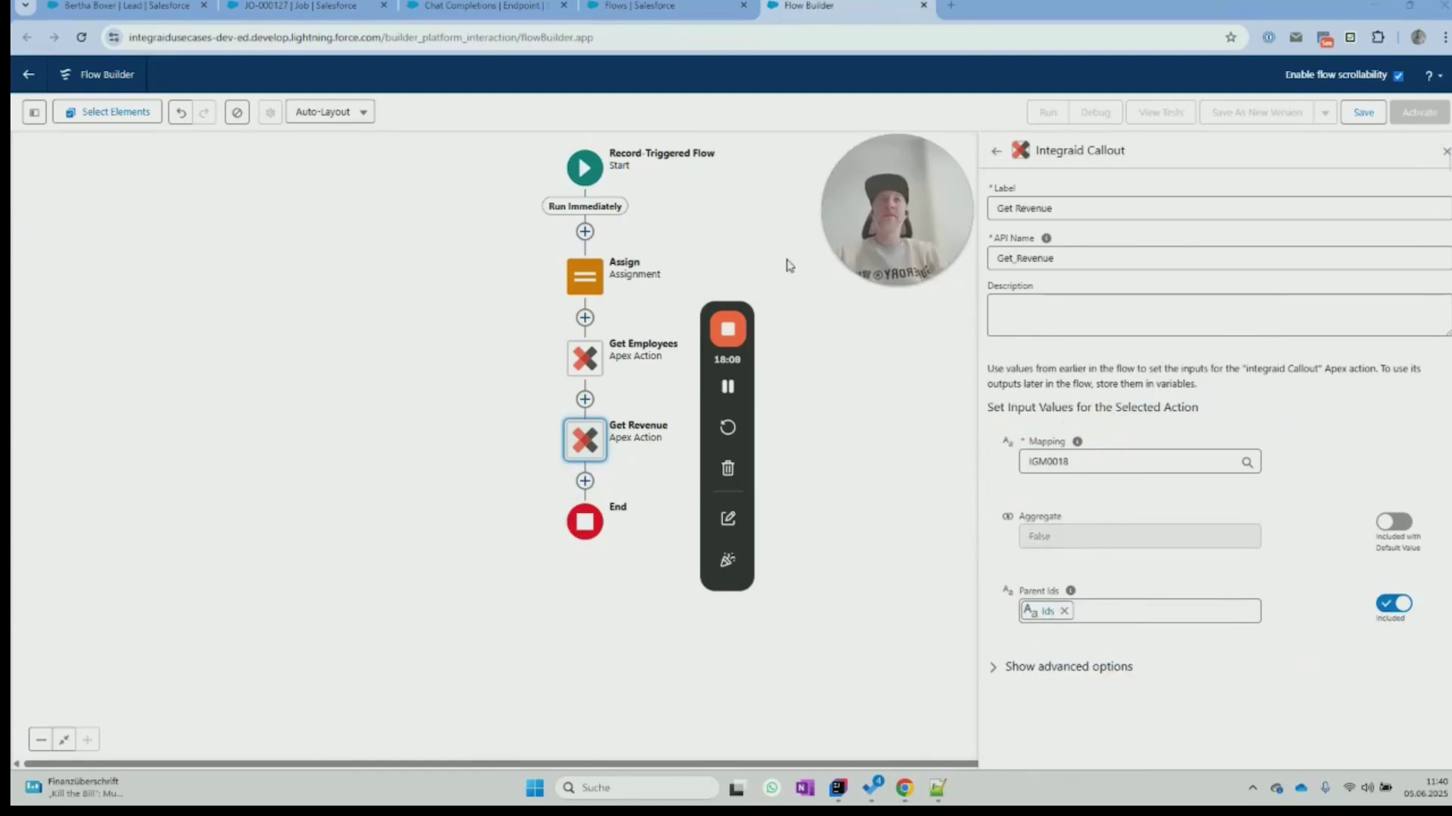
click(586, 482)
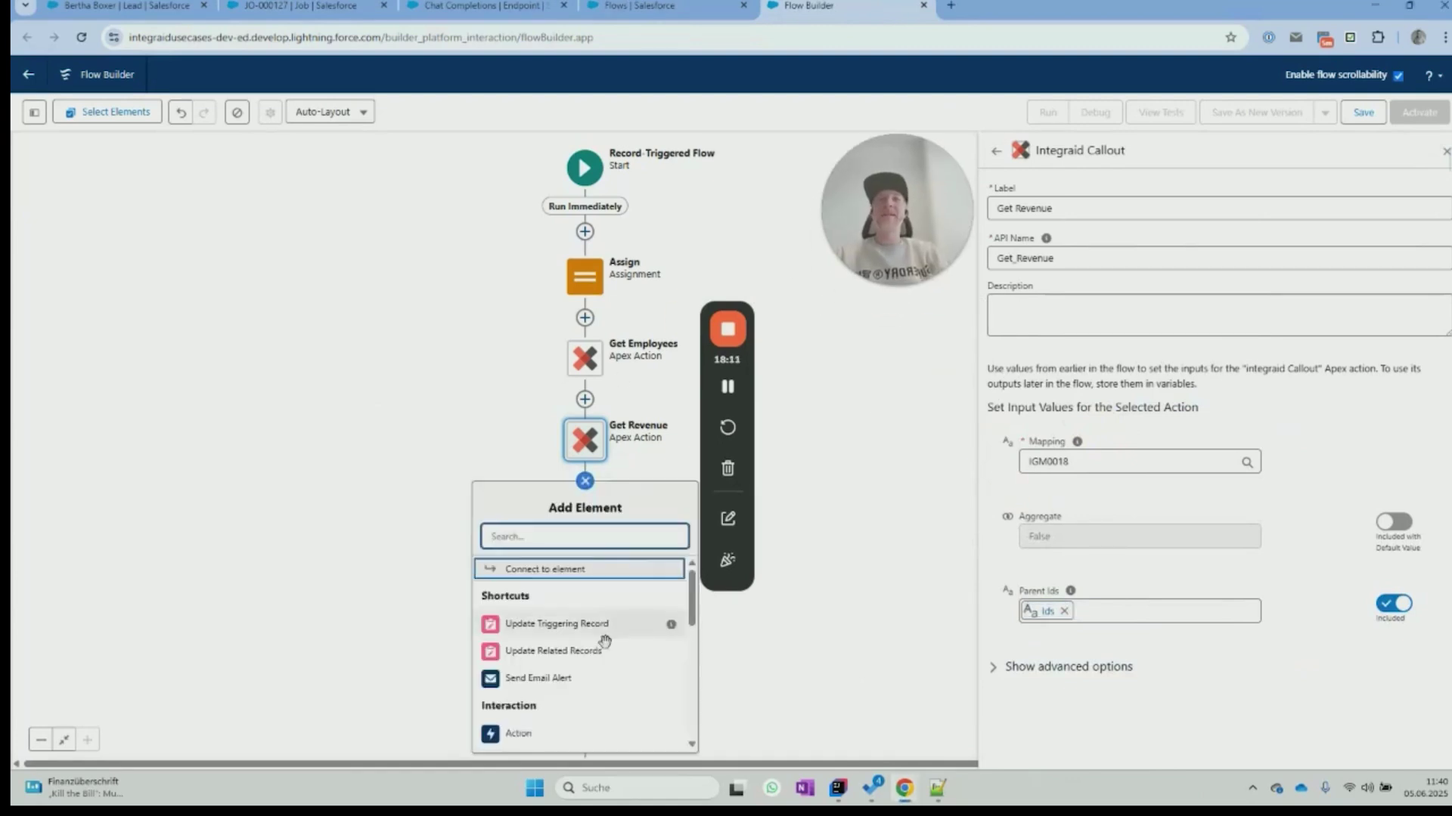
click(546, 734)
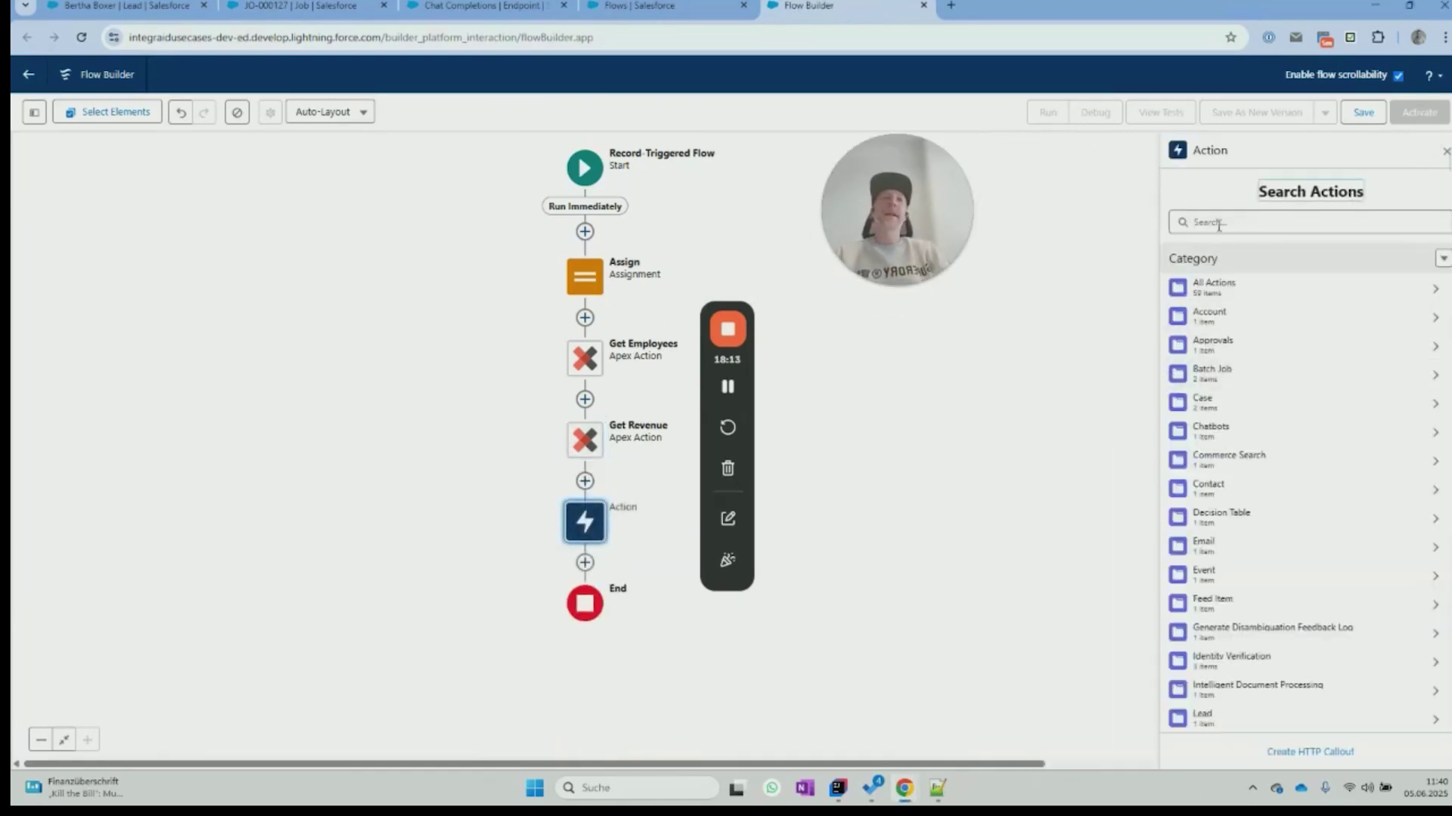
text(callout)
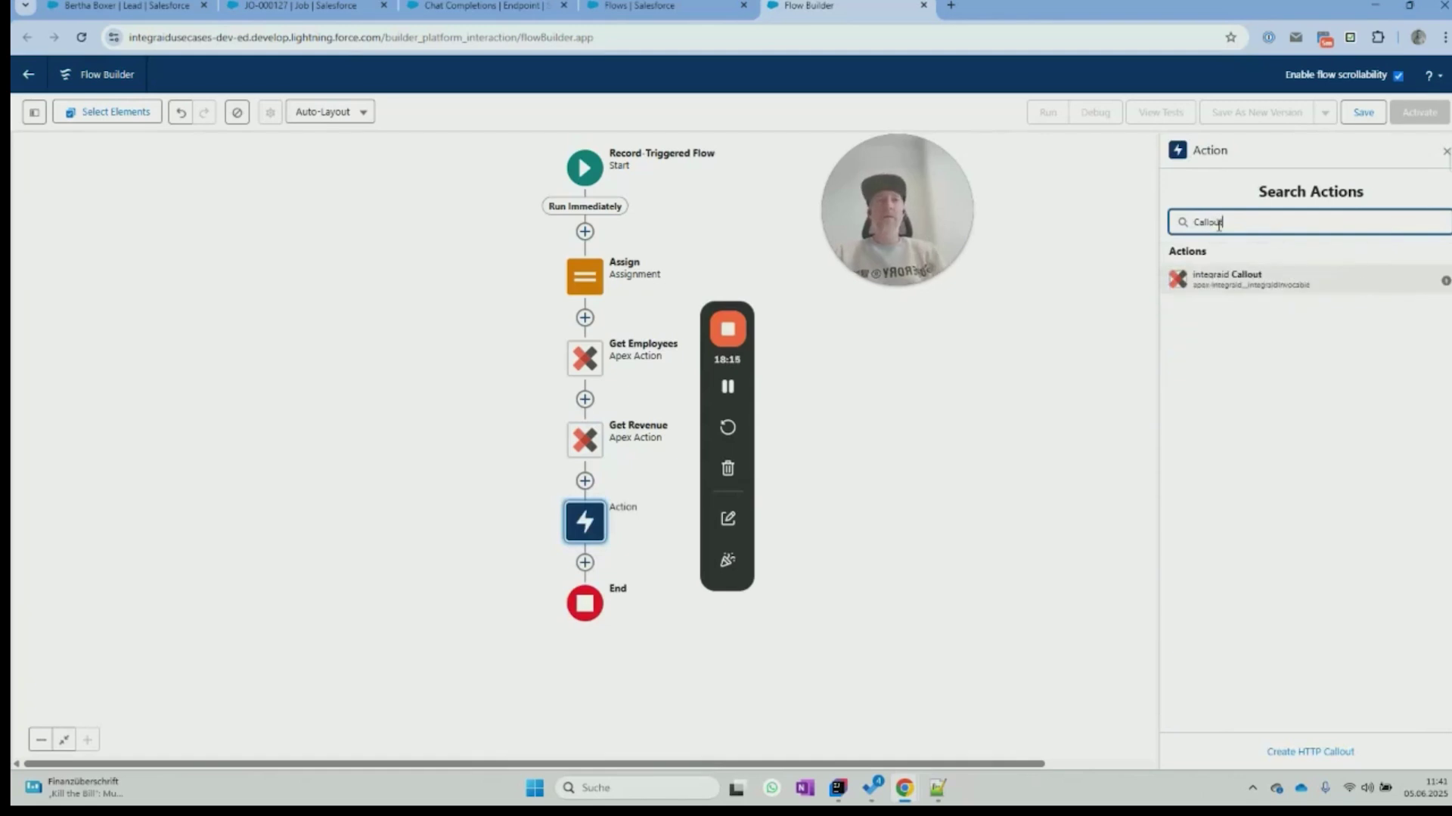
click(1217, 282)
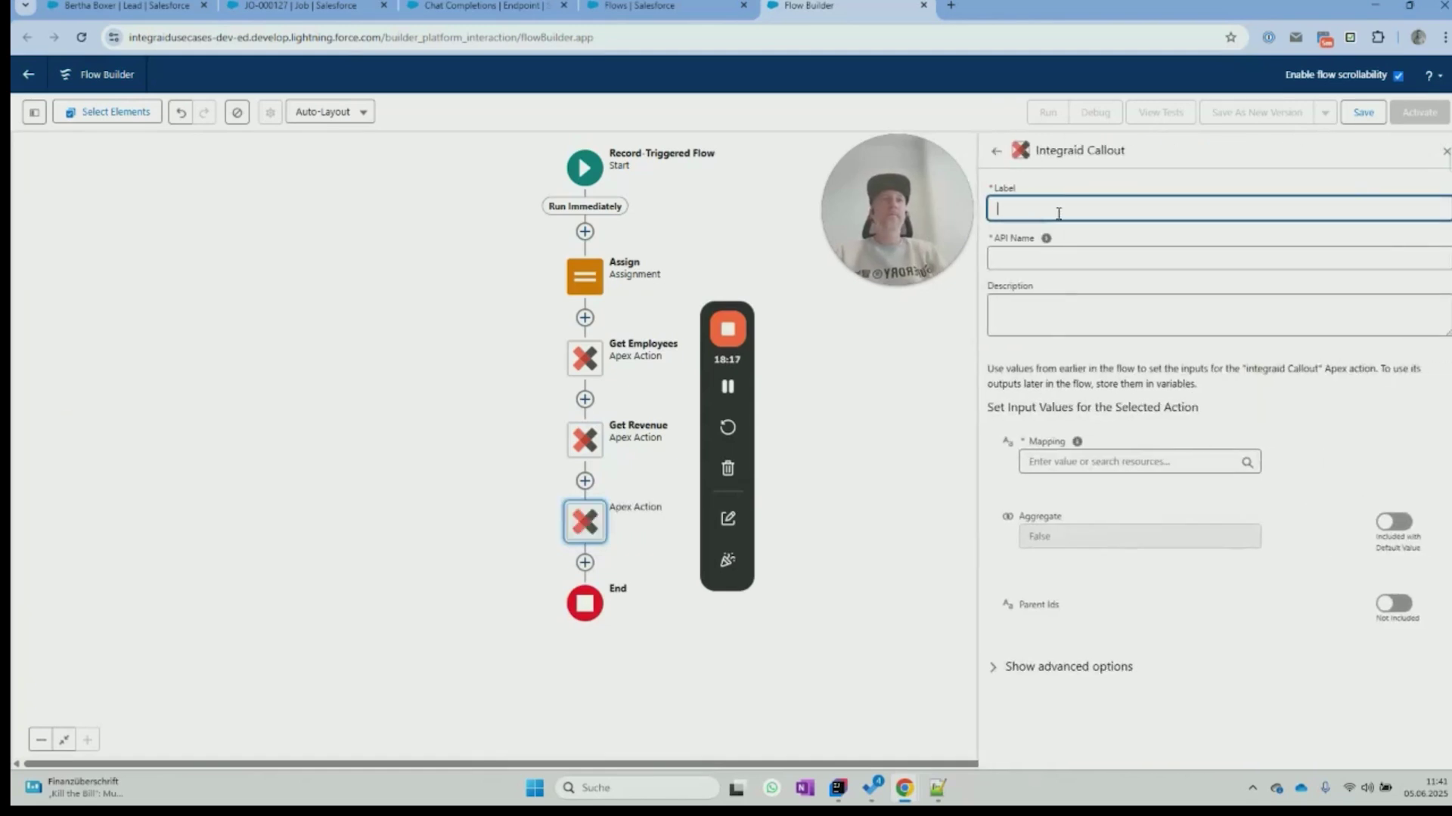
text(Get Background)
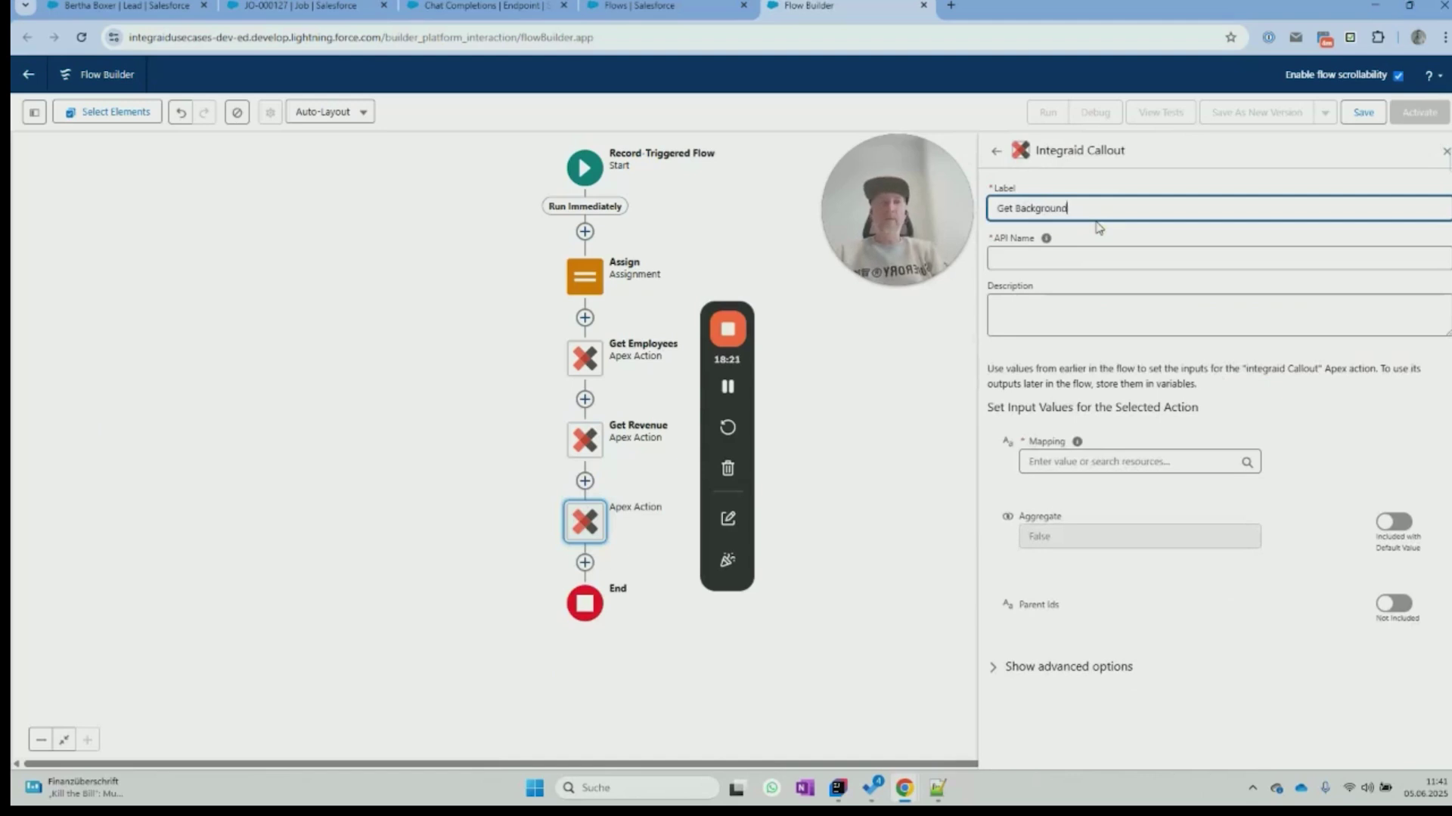
Step: Copy the background mapping identifier IGM0019 from the Chat Completions endpoint into the Get Background action's Mapping
click(437, 8)
click(801, 589)
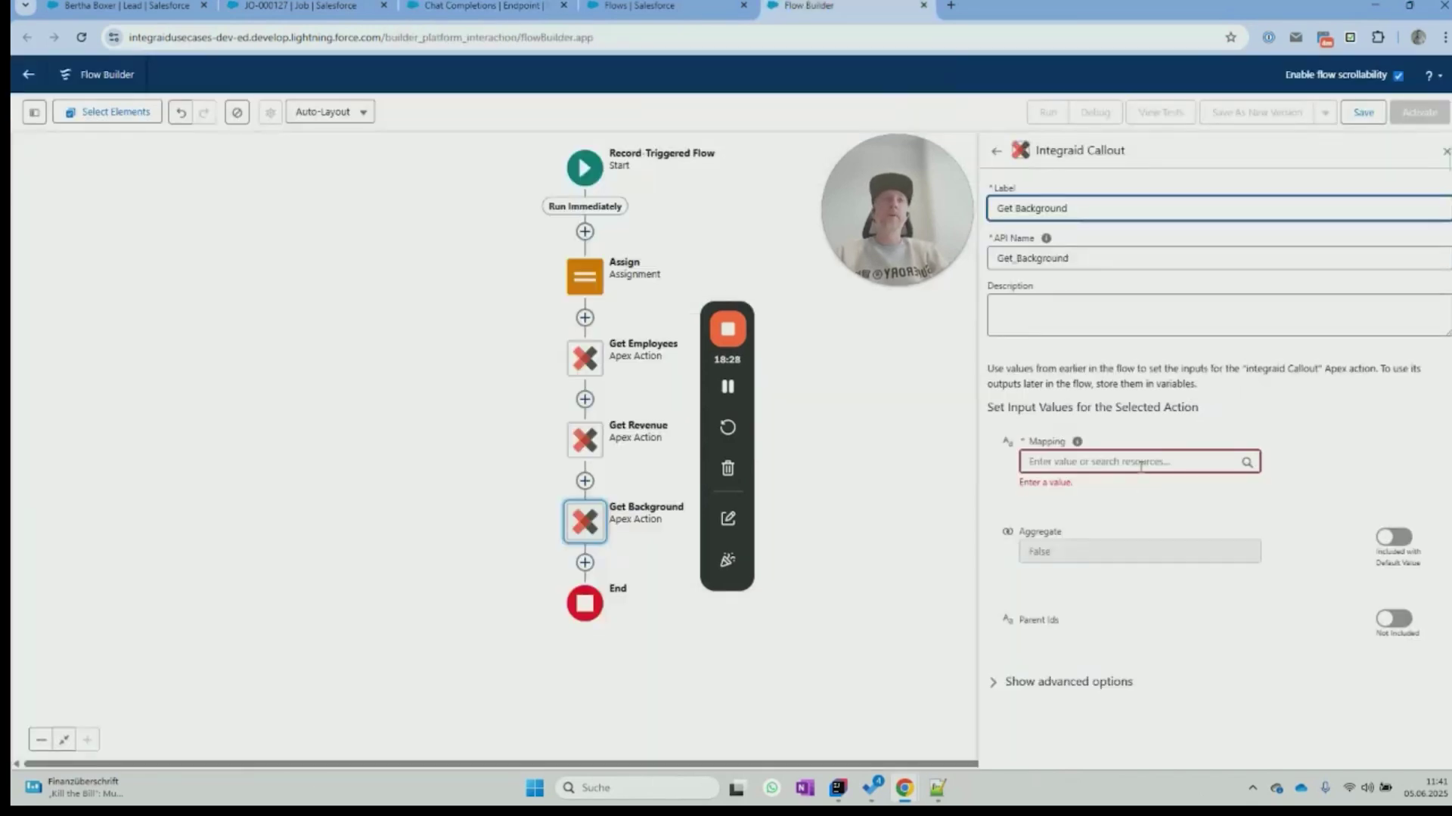
click(1140, 462)
text(IGM0019)
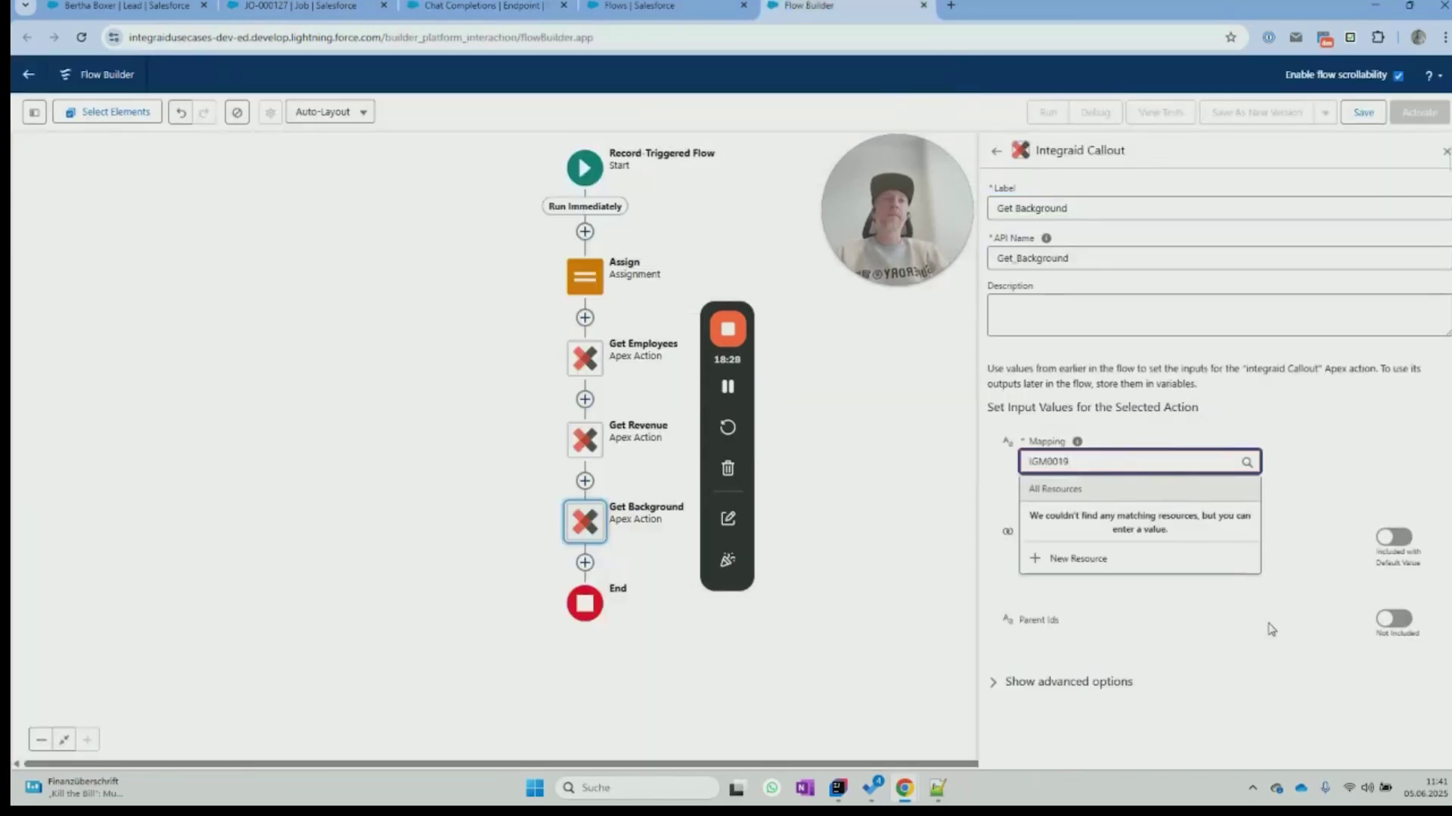
Step: Include Parent Ids in the Get Background action and set it to the Ids collection
click(1395, 631)
click(1383, 608)
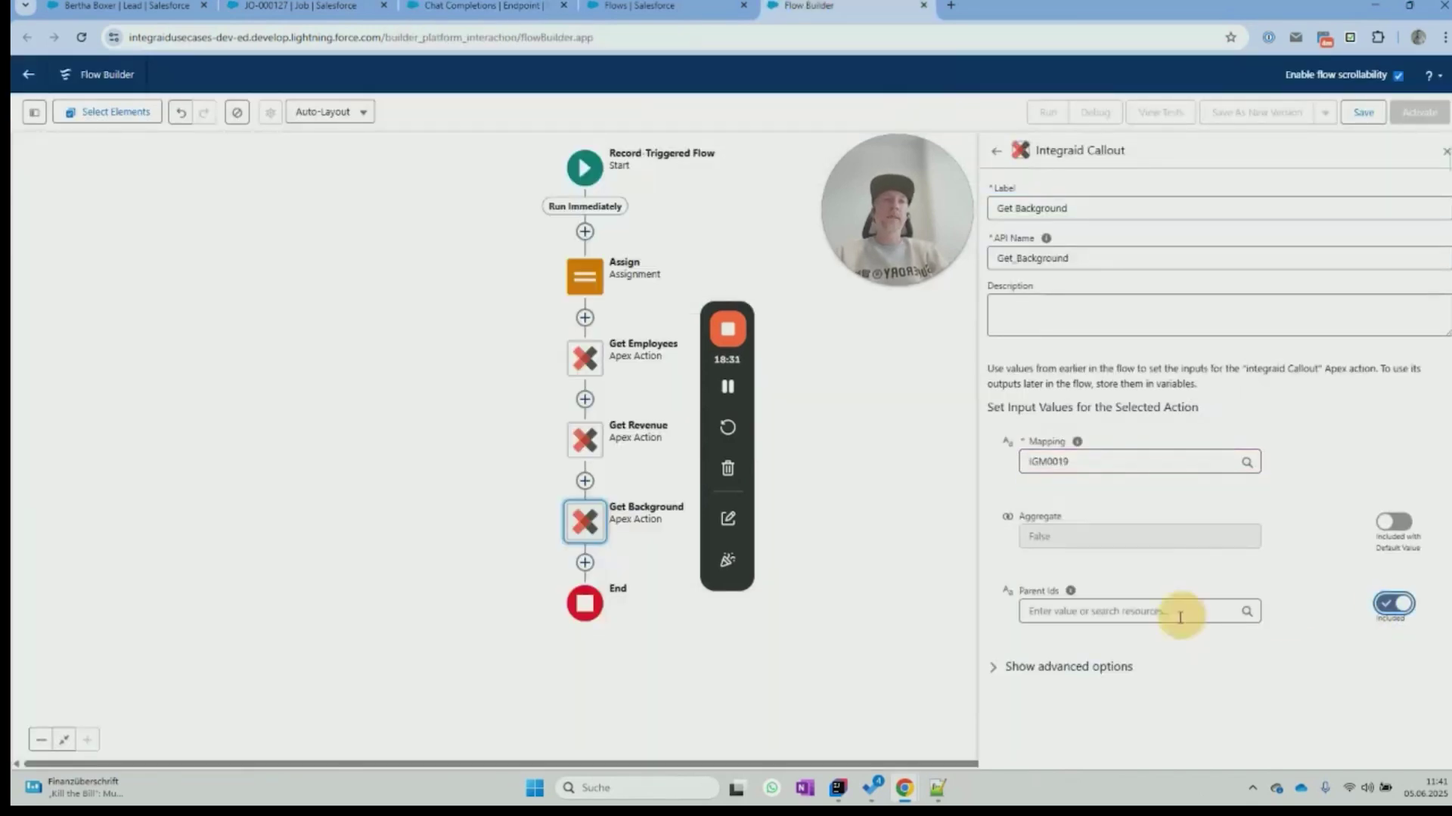
click(1164, 610)
click(1091, 457)
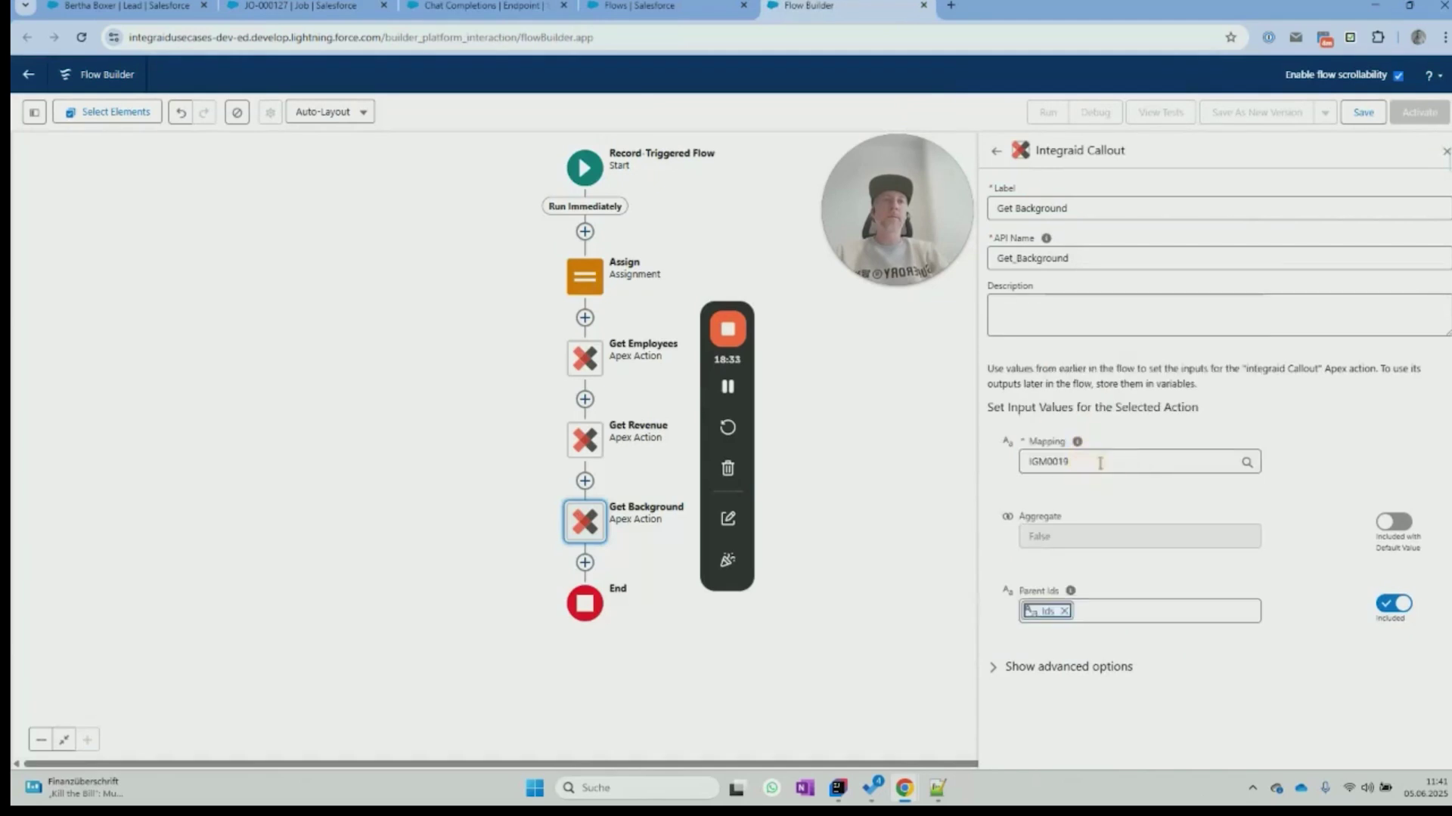
Step: Try to save the flow with the label Enrich Lead and API name Enrich_Lead
click(1366, 112)
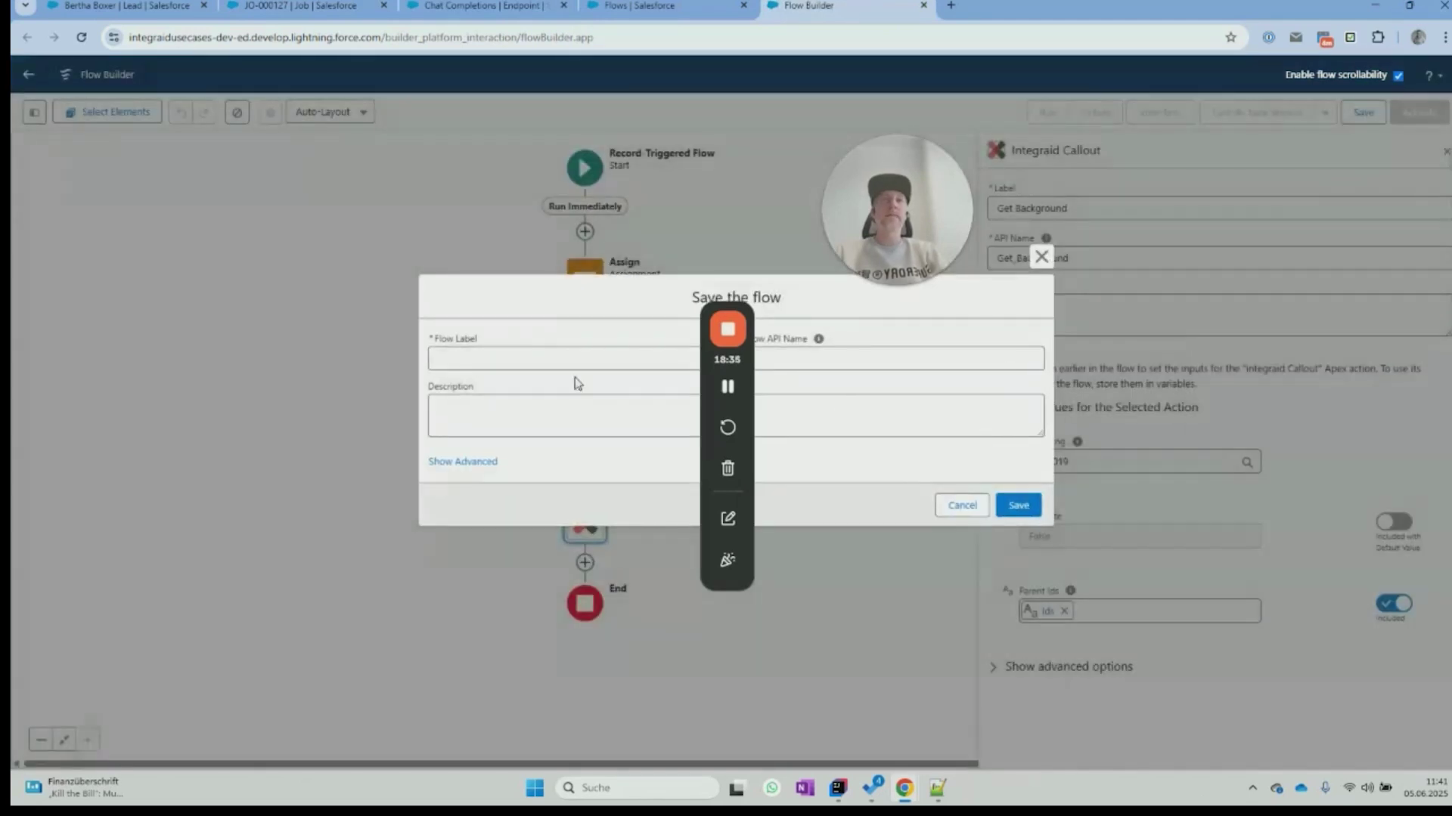
click(535, 366)
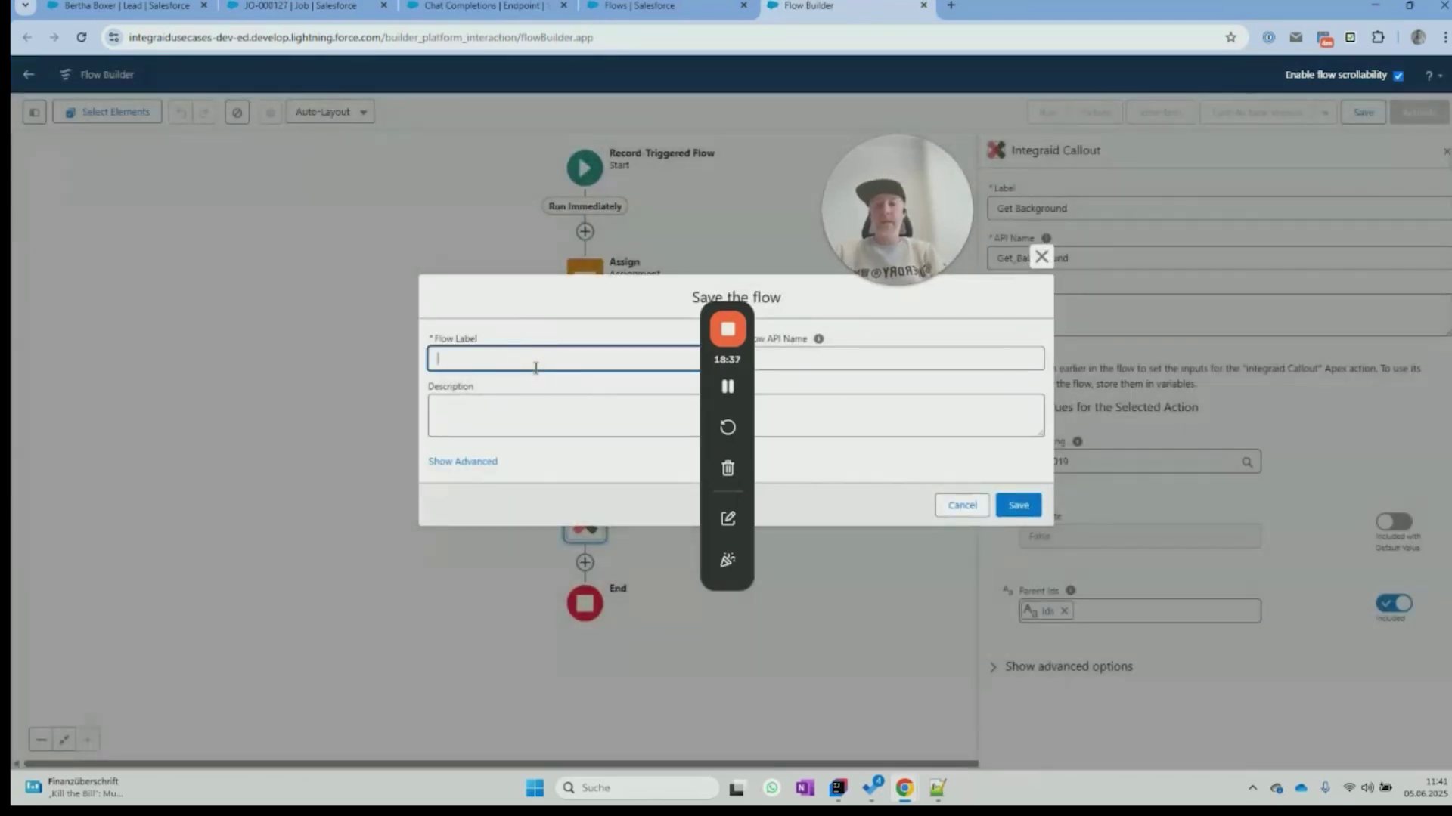
text(Enrich Lead)
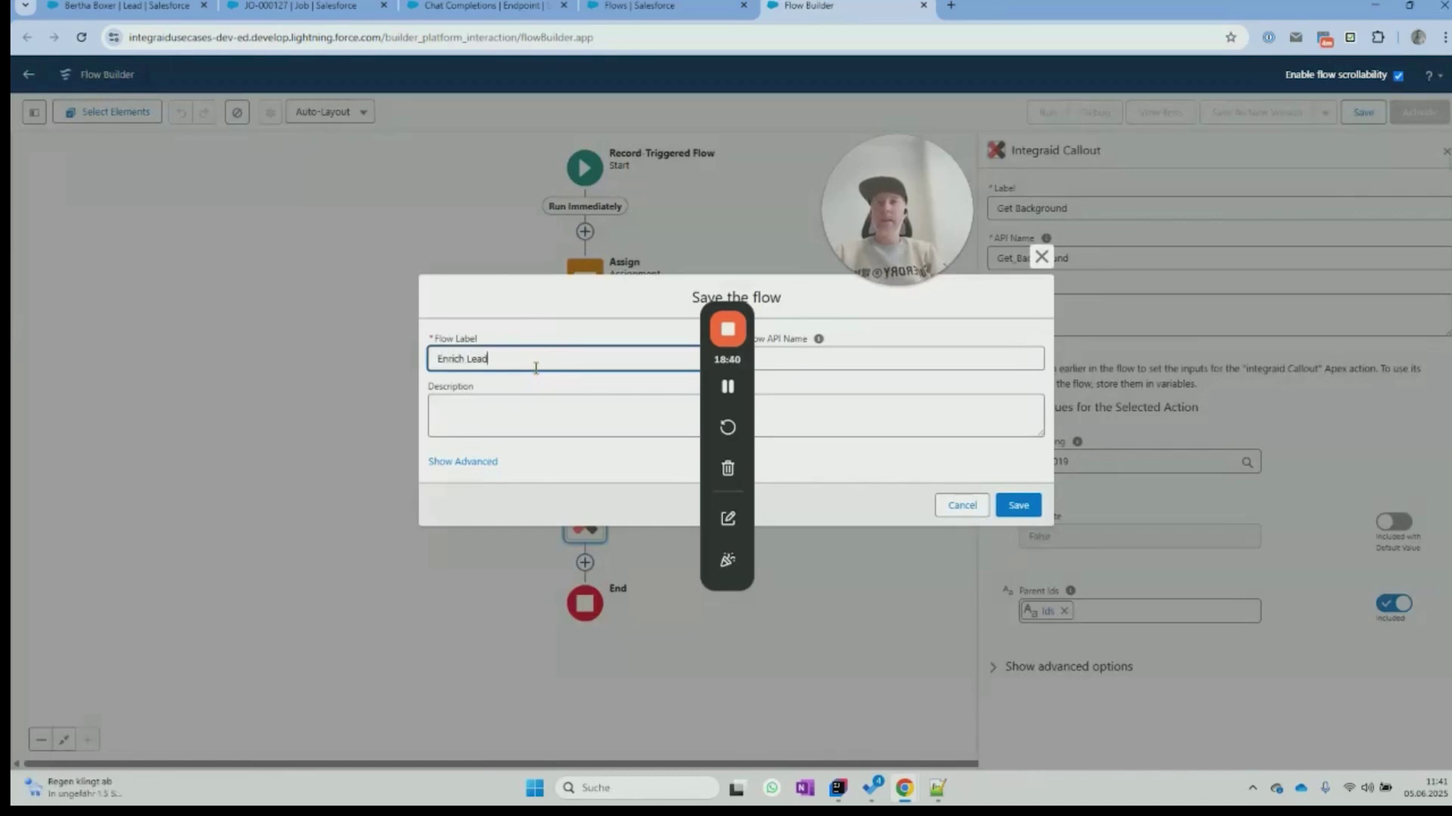
key(Tab)
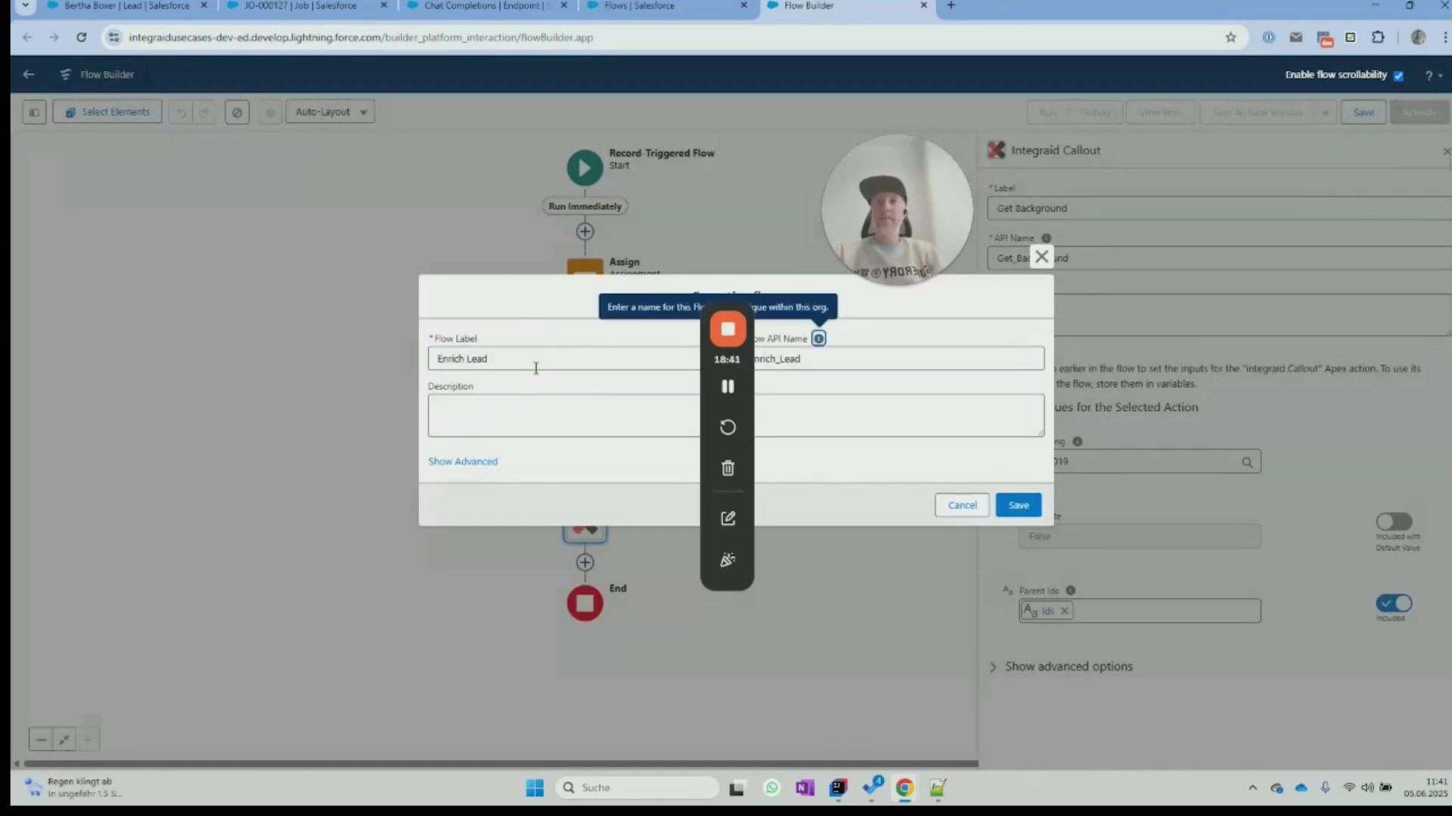
click(1006, 508)
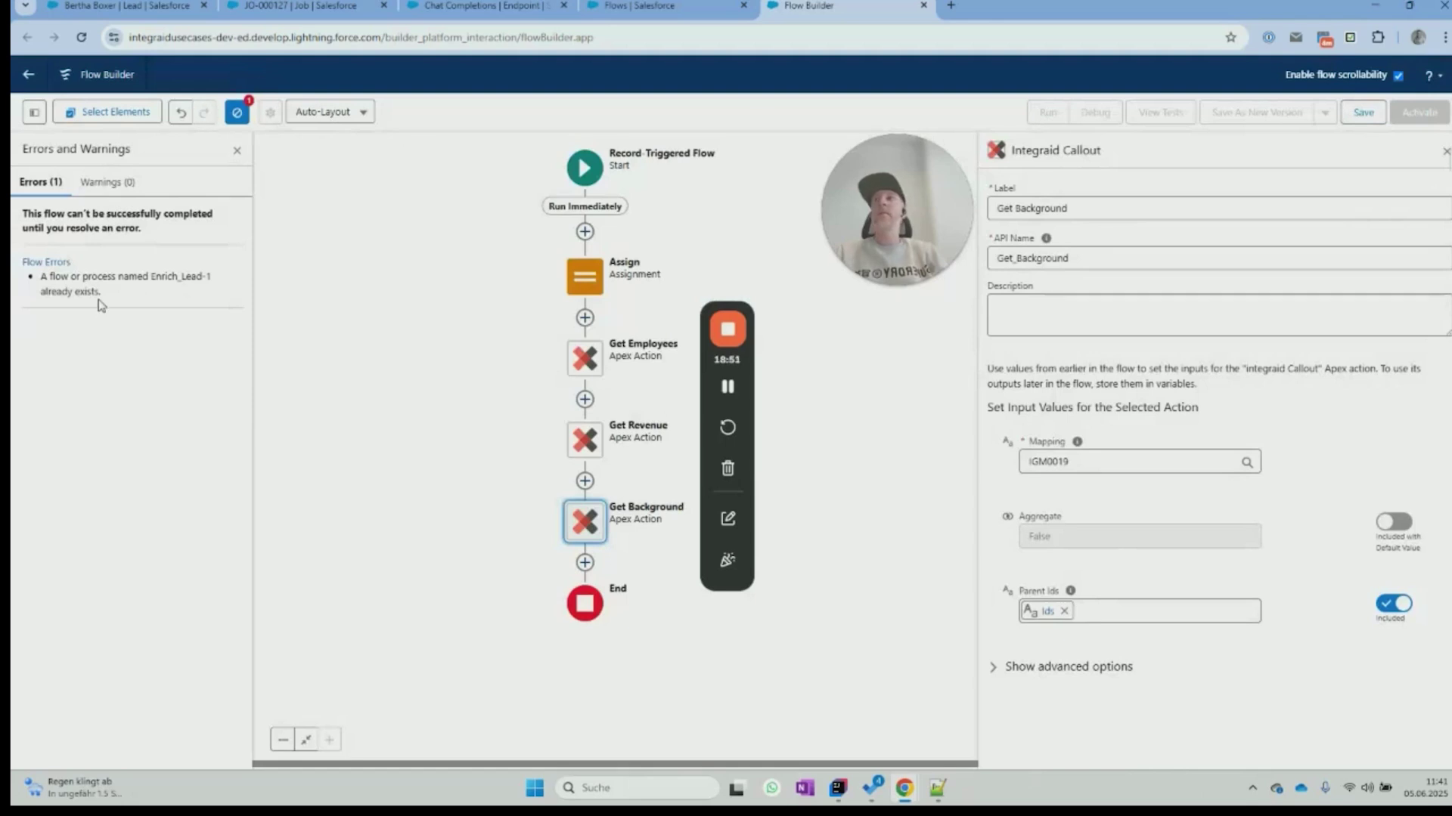
Step: Save the flow with the label Update Lead and a regenerated API name, and activate it
click(1373, 120)
click(531, 361)
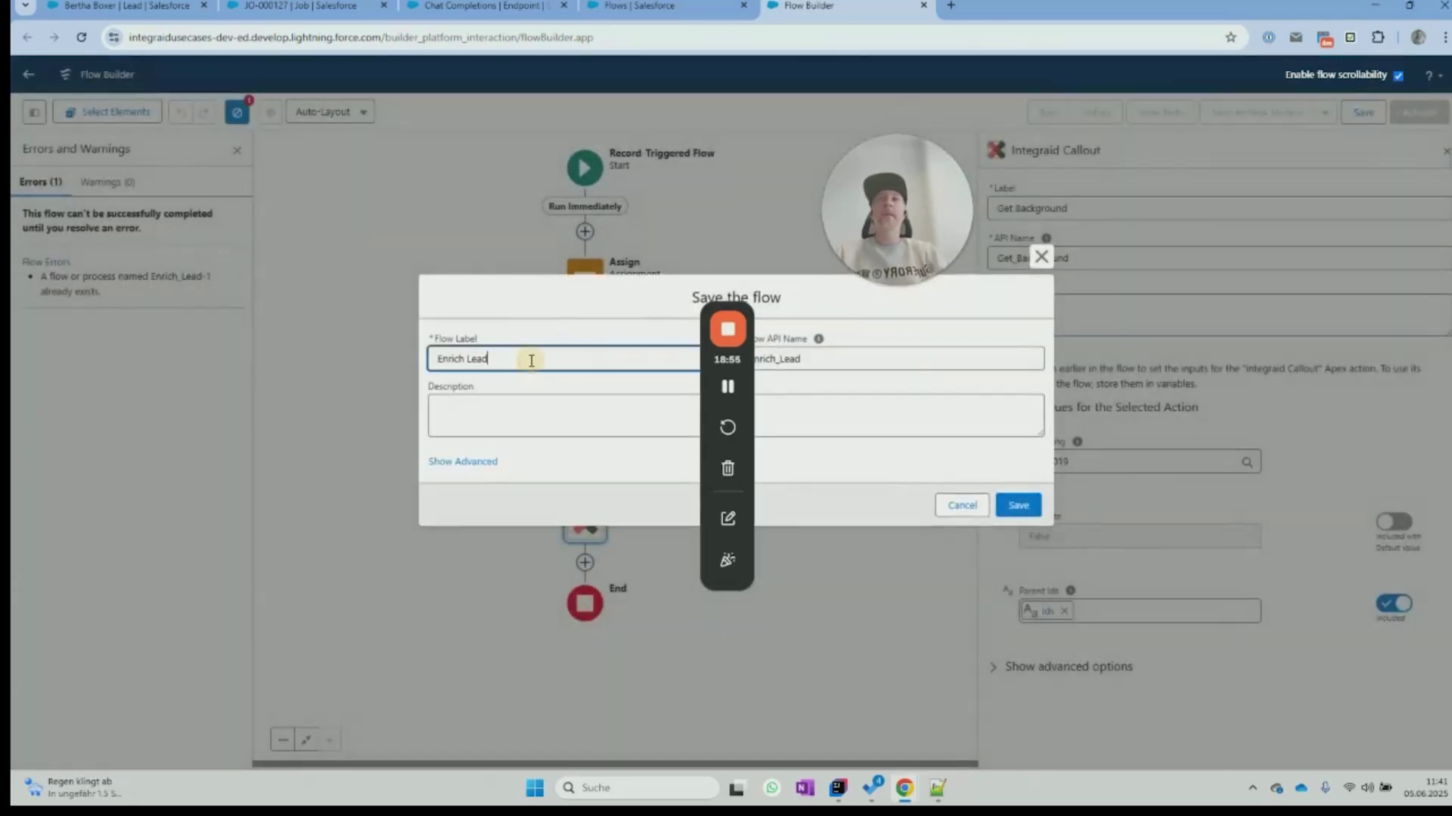
key(Home)
key(Delete)
key(Delete)
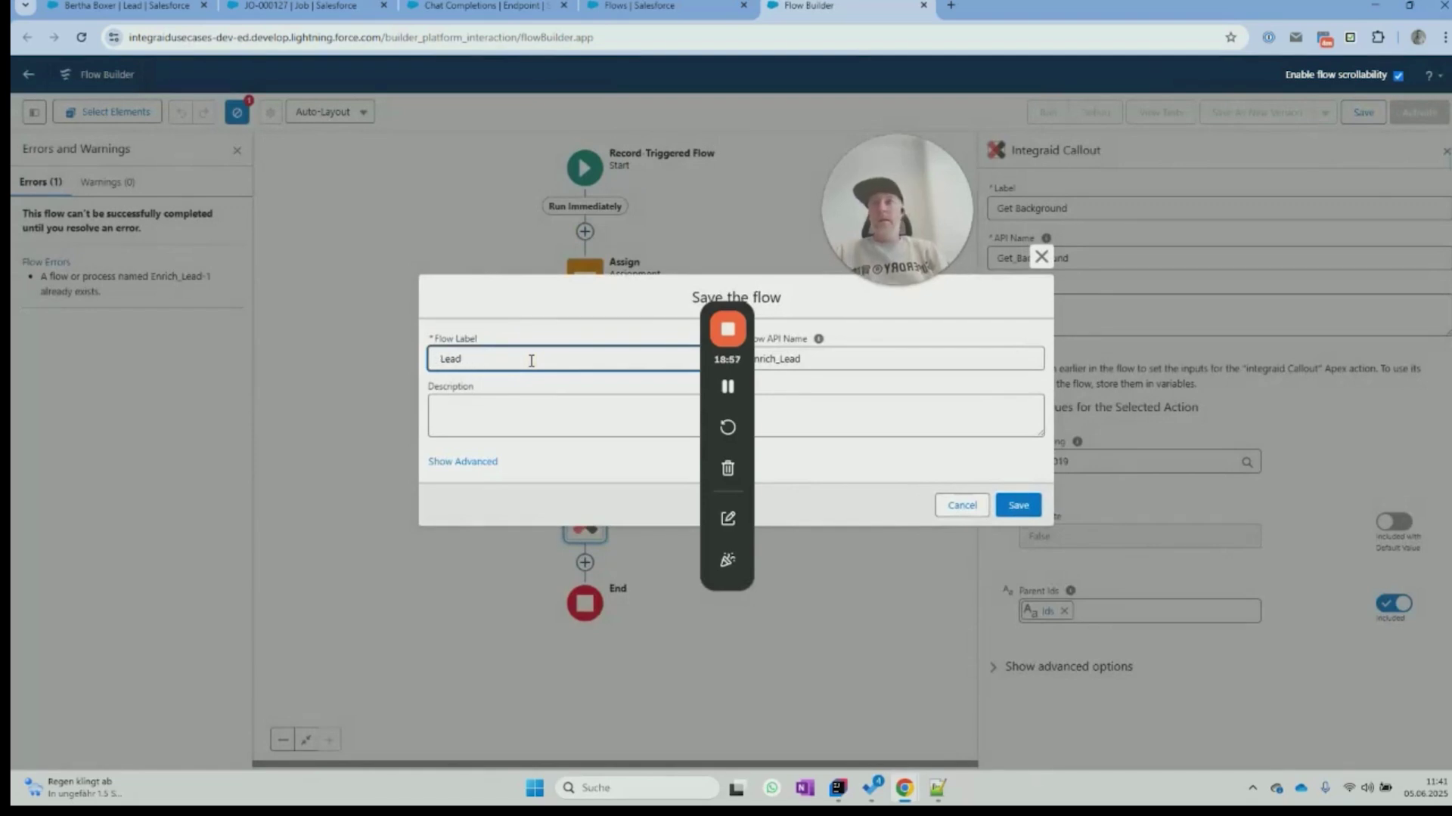
text(Update)
key(Tab)
key(Tab)
key(BackSpace)
click(532, 360)
click(1018, 512)
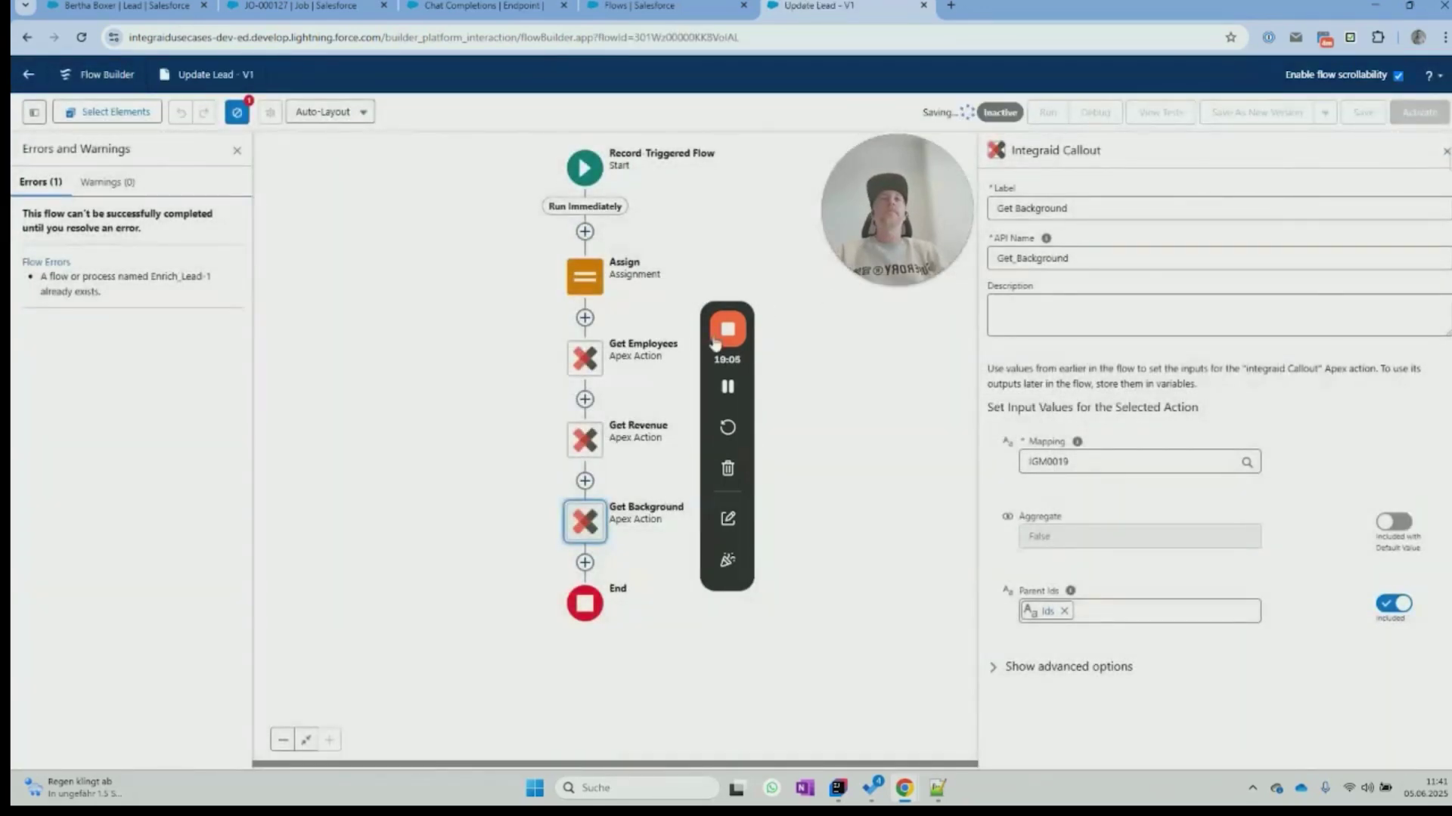
click(1420, 113)
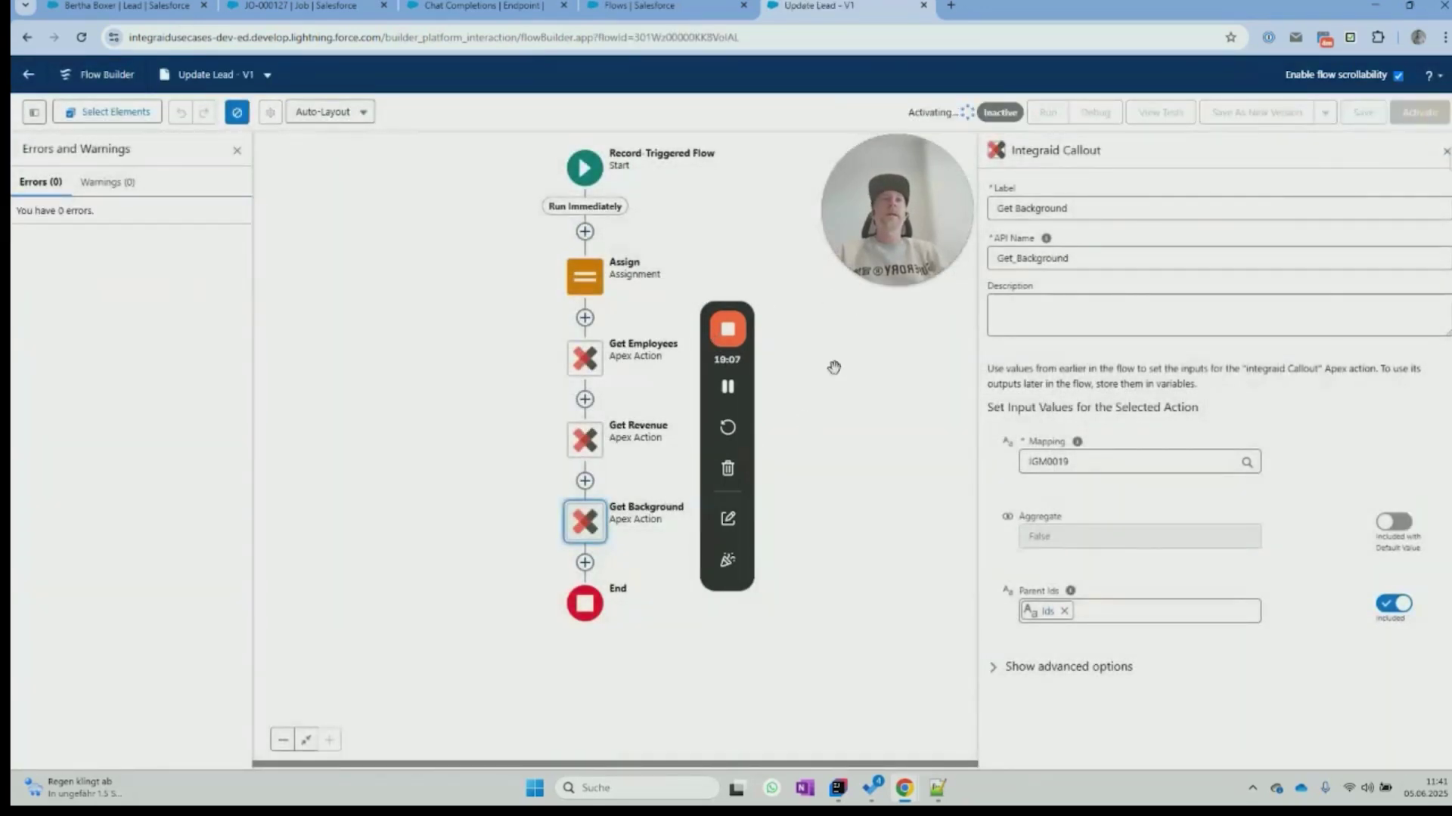
drag(717, 319, 1358, 357)
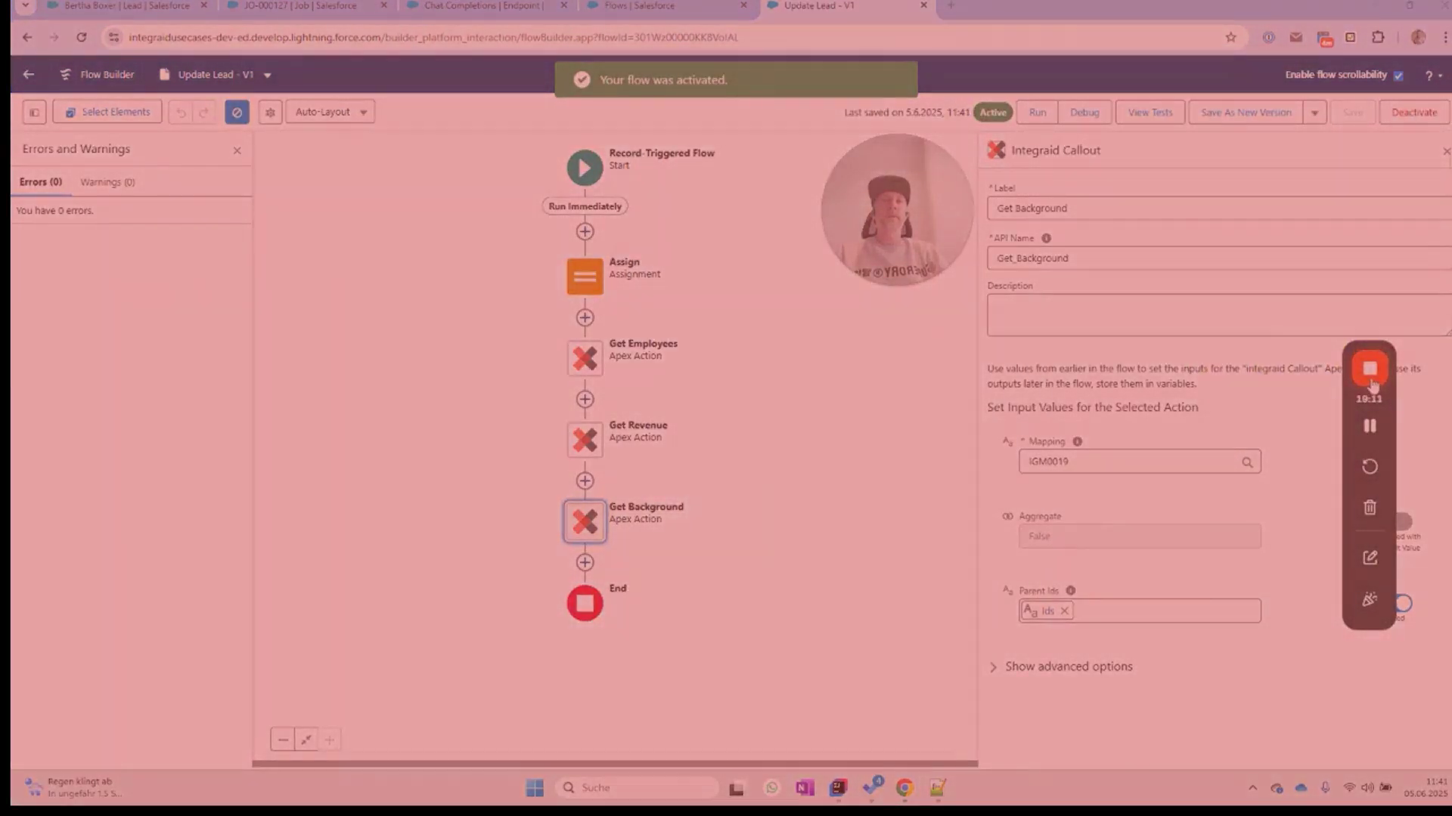